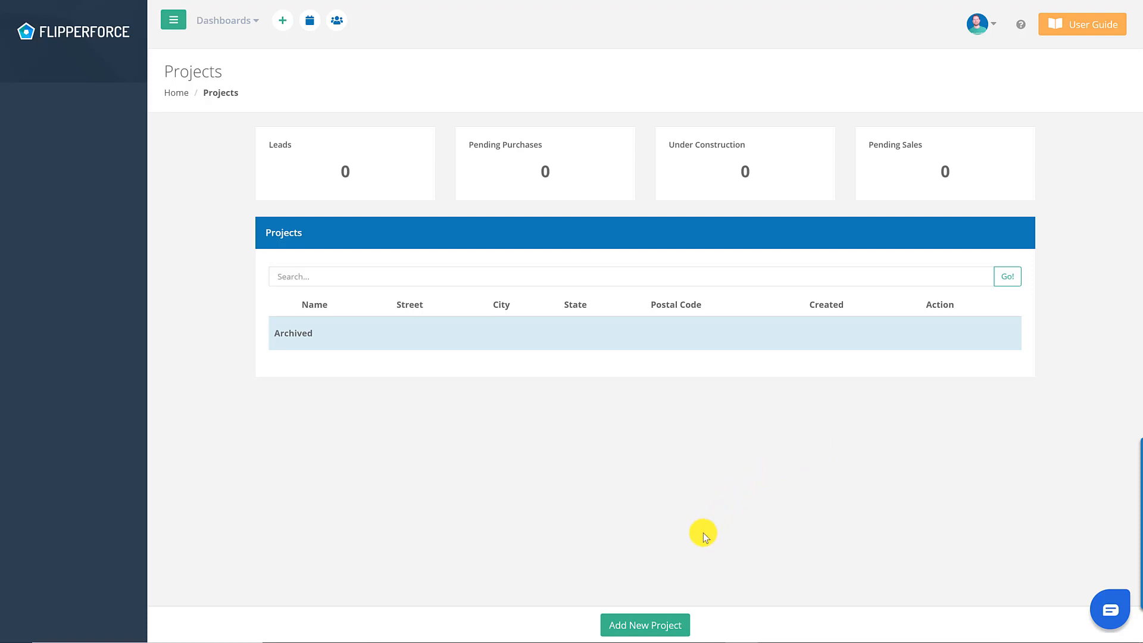
# - Create the project 'The Bat House' from the suggested Kansas City street address
pyautogui.click(665, 620)
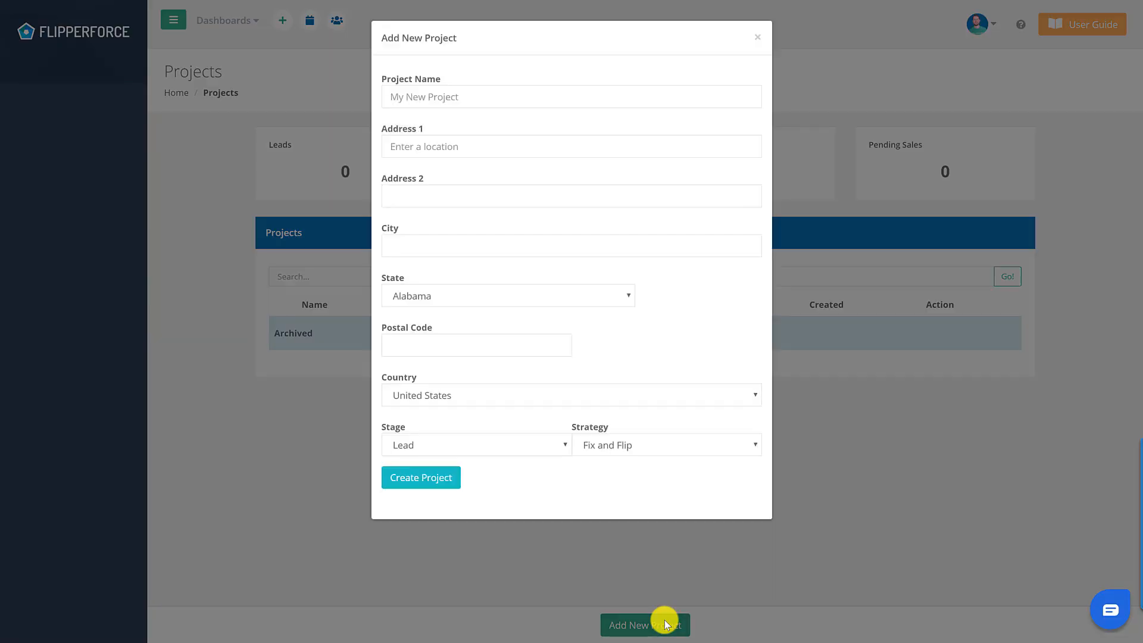
pyautogui.click(562, 97)
pyautogui.write('Th')
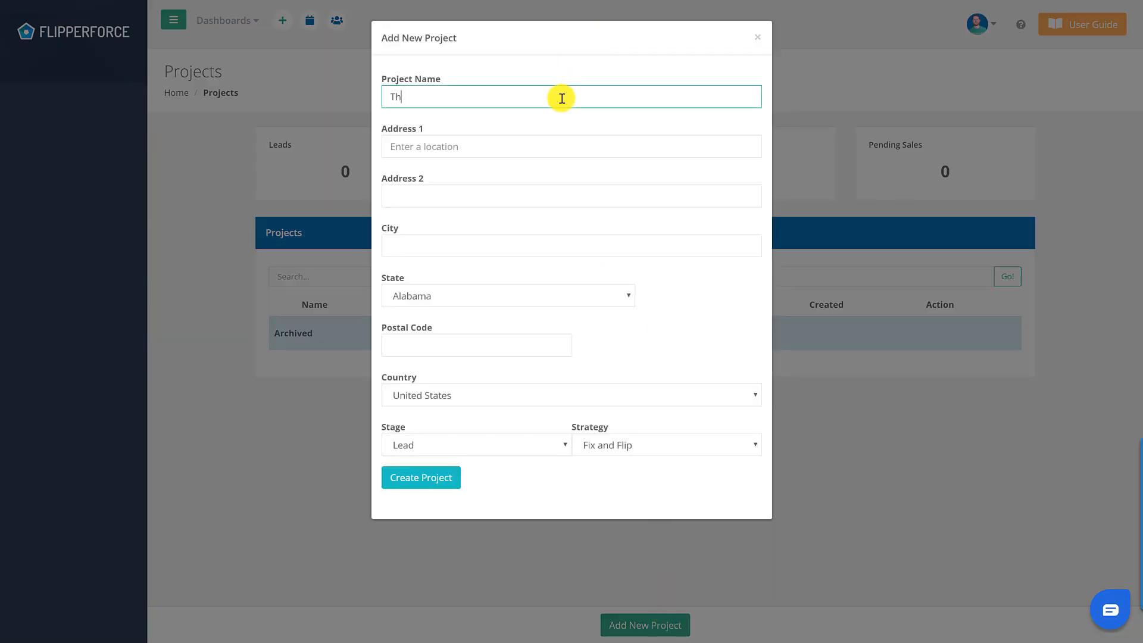
pyautogui.write('e Bat House')
pyautogui.press('Tab')
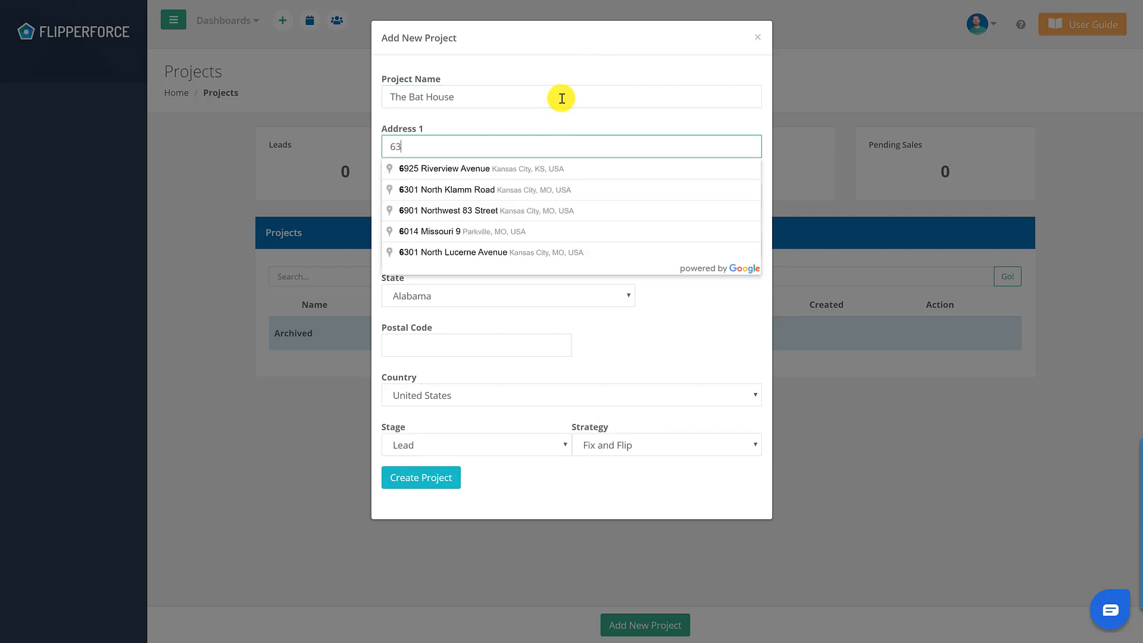
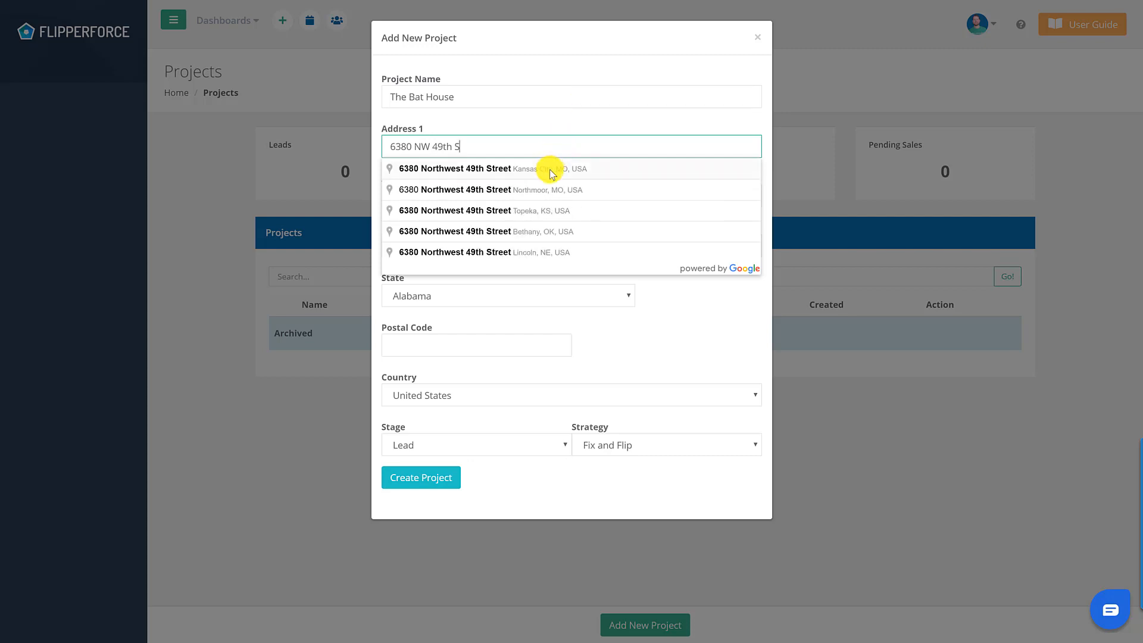
pyautogui.click(550, 170)
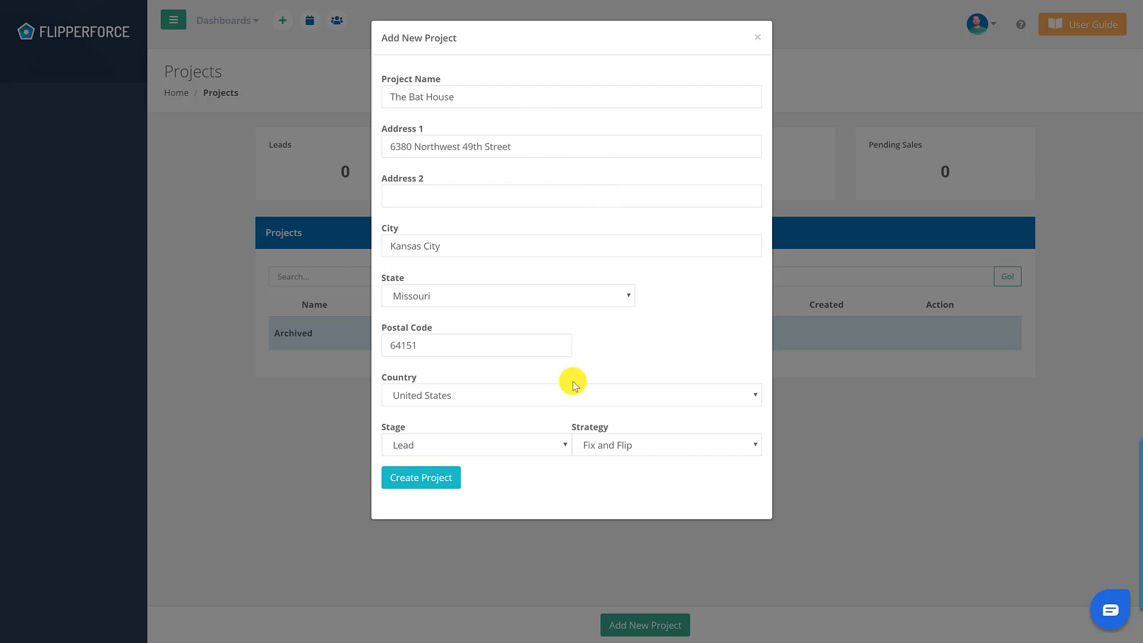
pyautogui.click(434, 478)
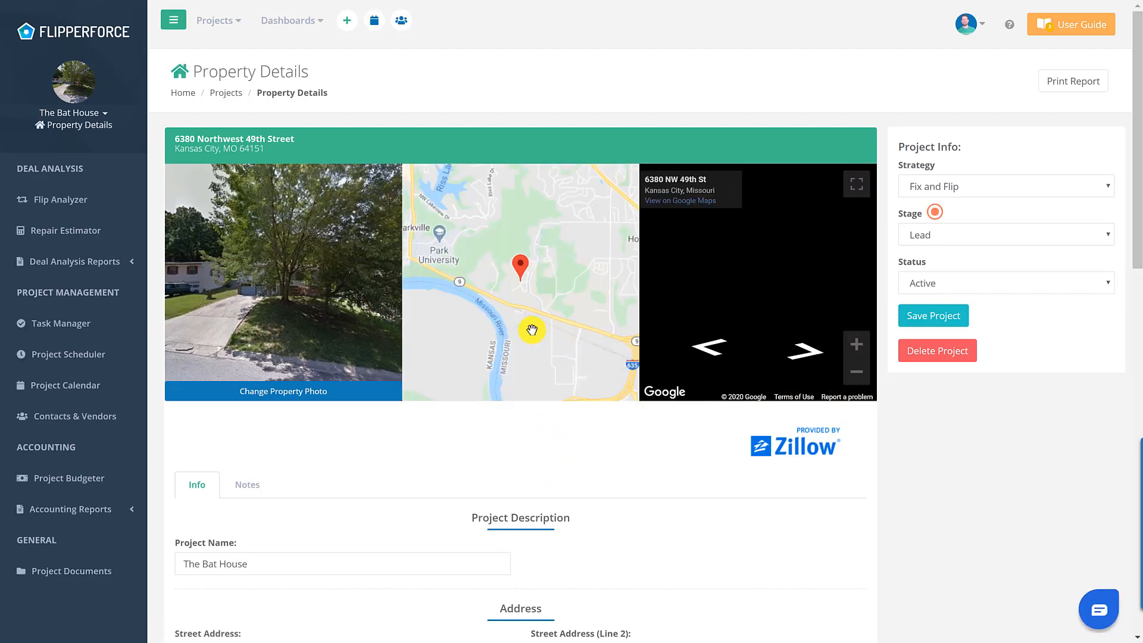
pyautogui.scroll(-4, 527, 339)
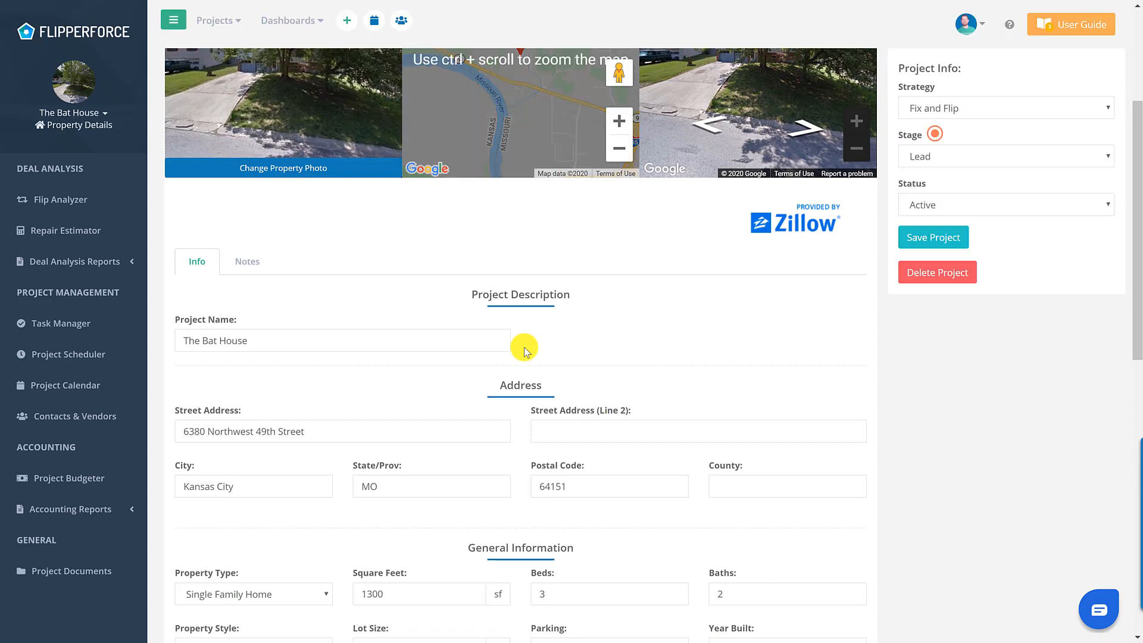
pyautogui.scroll(-2, 524, 349)
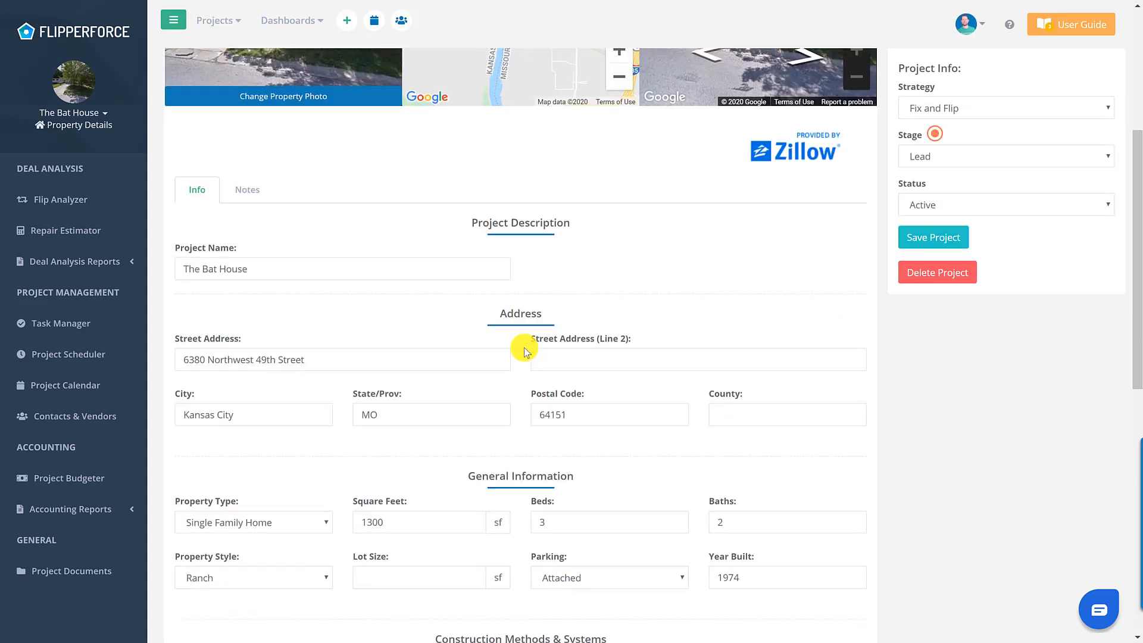
pyautogui.scroll(-2, 524, 351)
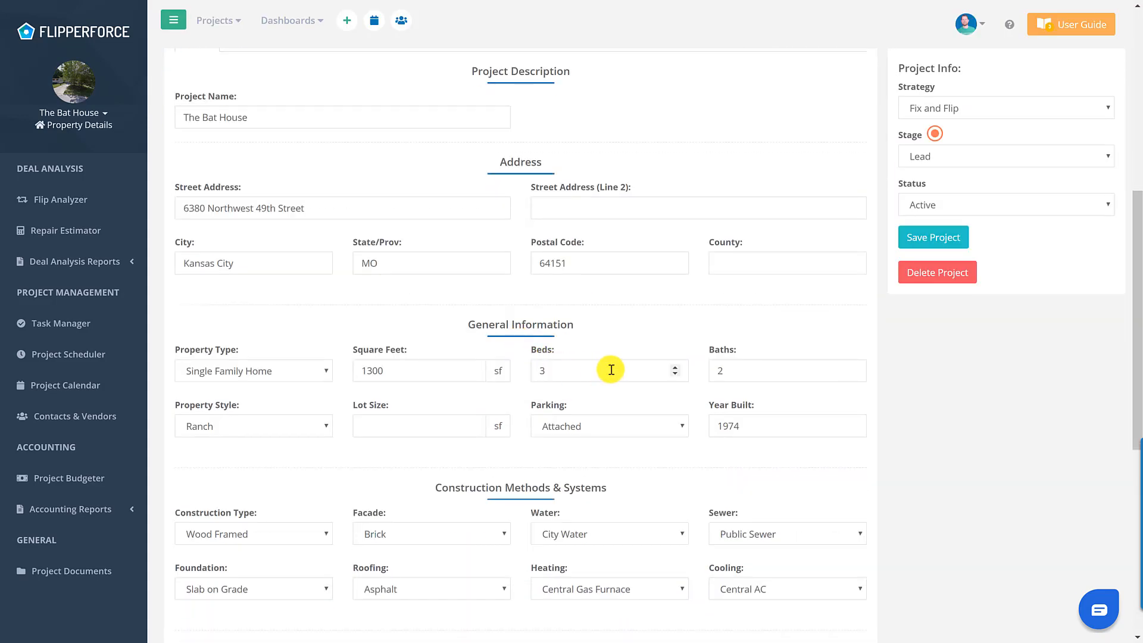
pyautogui.scroll(-3, 637, 384)
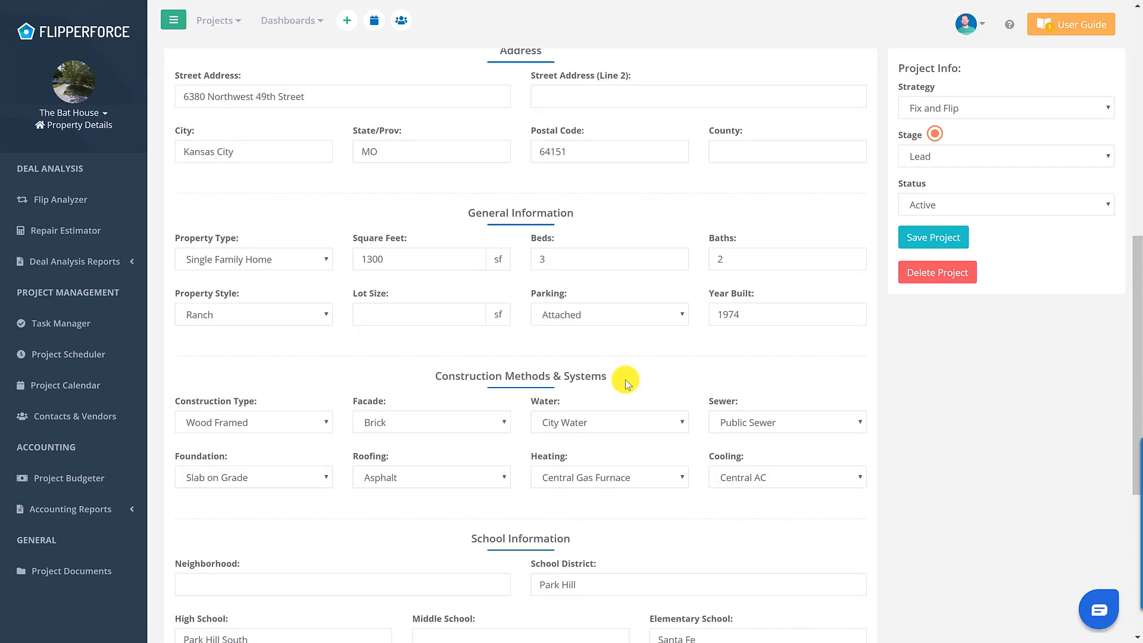
pyautogui.scroll(-3, 619, 386)
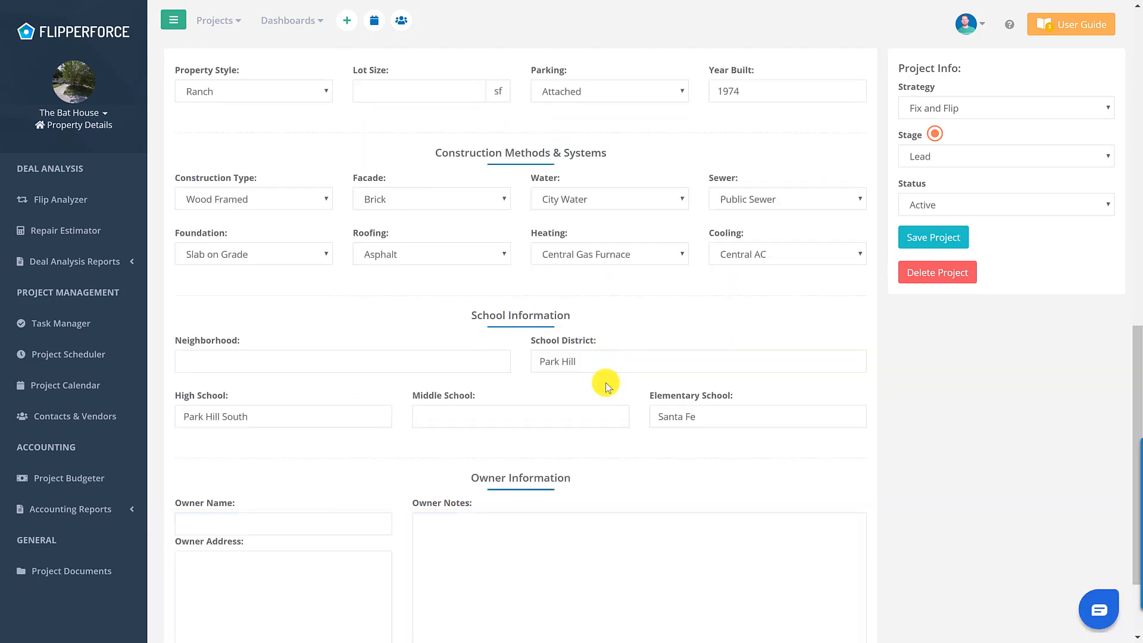
pyautogui.scroll(-2, 597, 378)
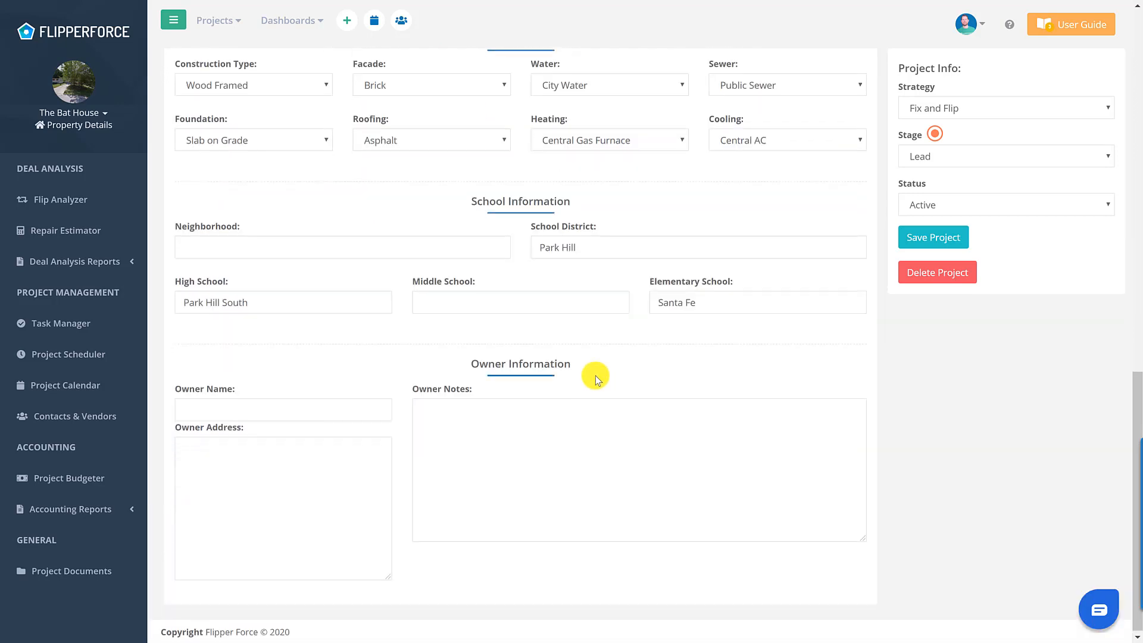
pyautogui.scroll(15, 592, 374)
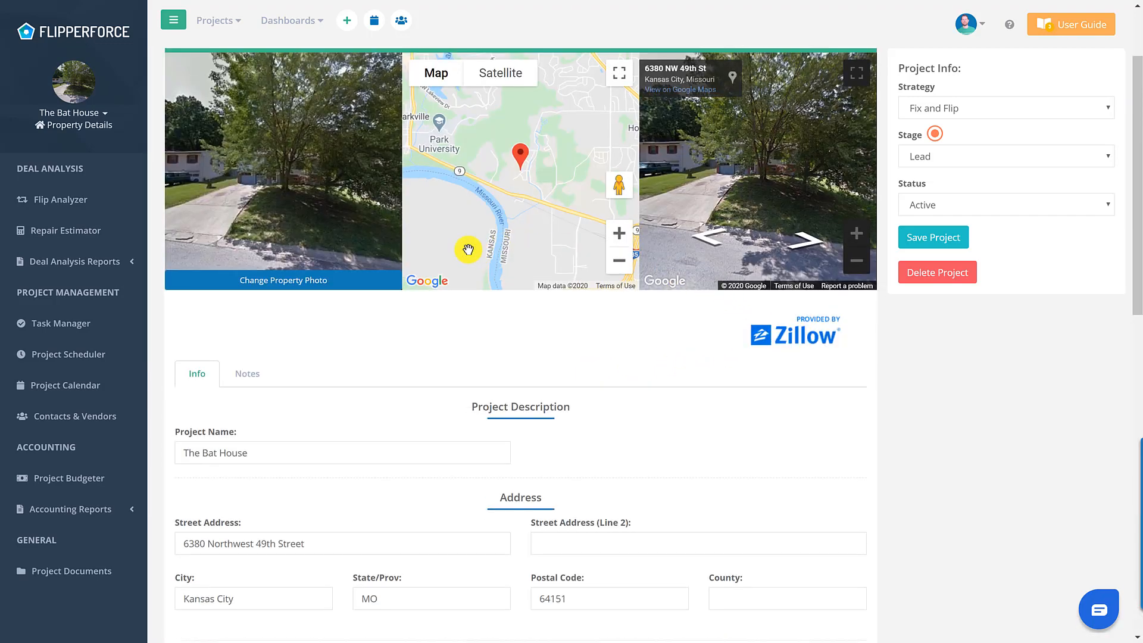
pyautogui.scroll(2, 466, 247)
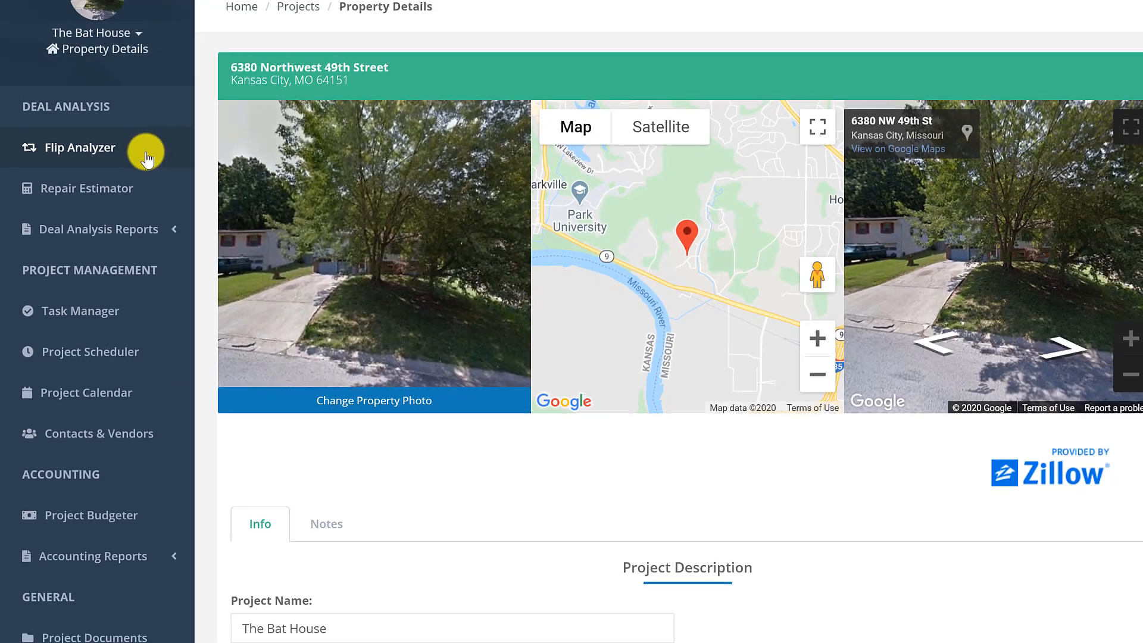
# - Start a new flip analysis with a $130,000 after repair value
pyautogui.click(192, 87)
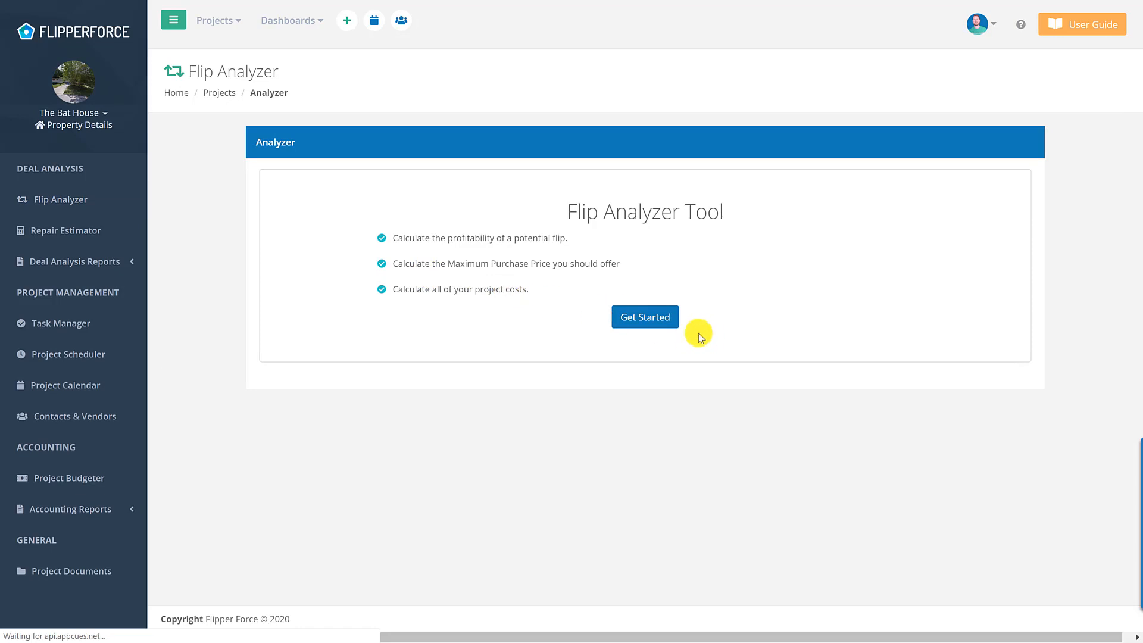
pyautogui.click(660, 318)
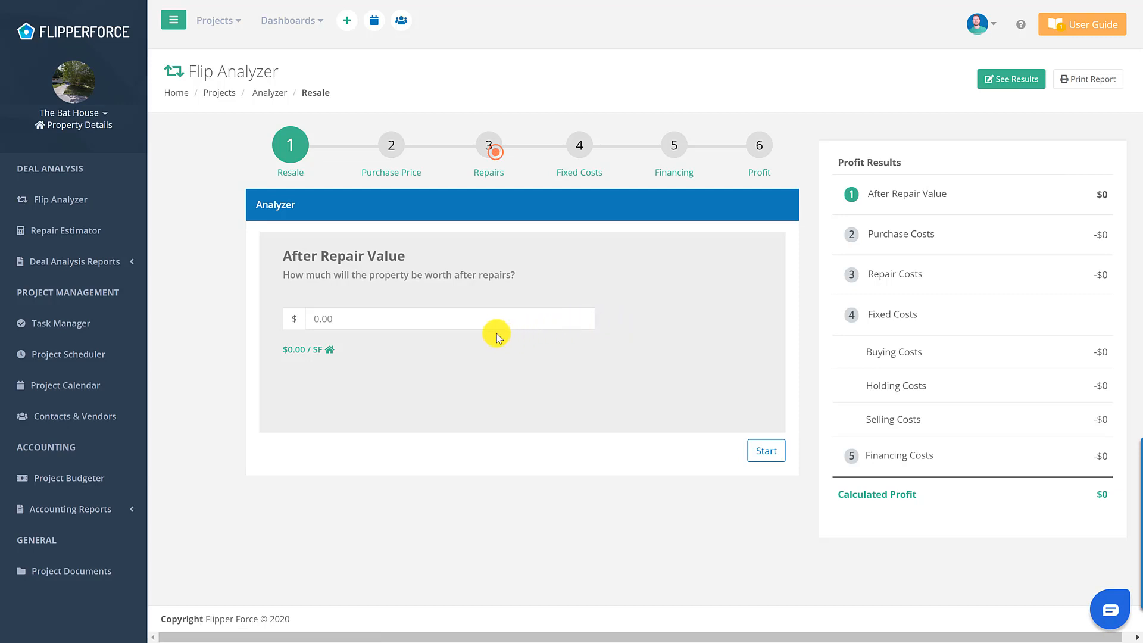
pyautogui.click(429, 323)
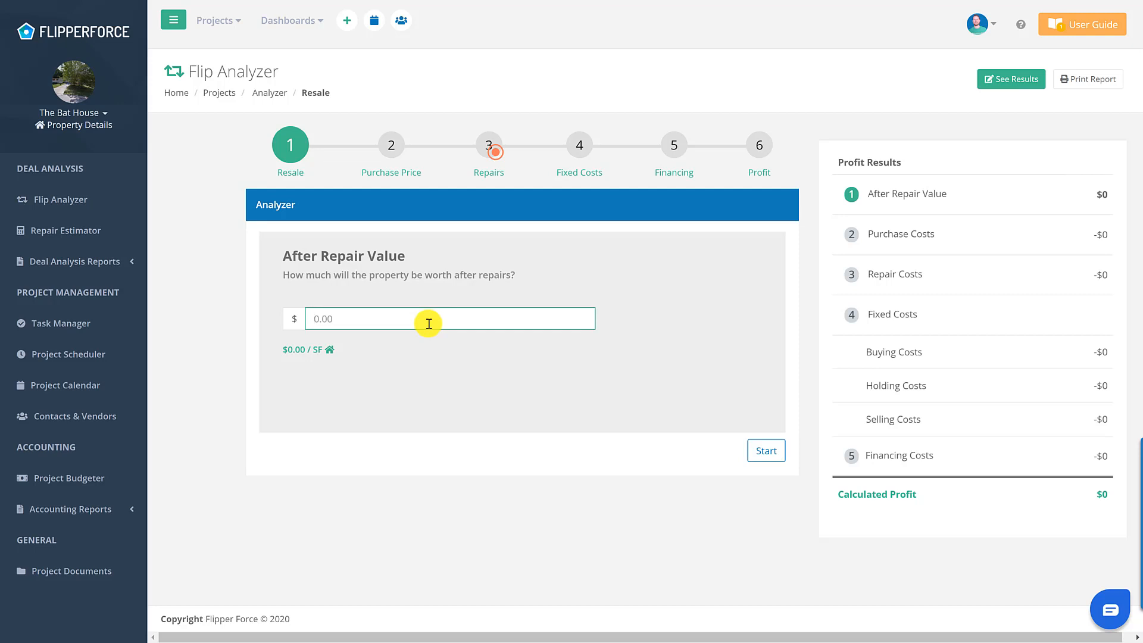
pyautogui.write('1300000')
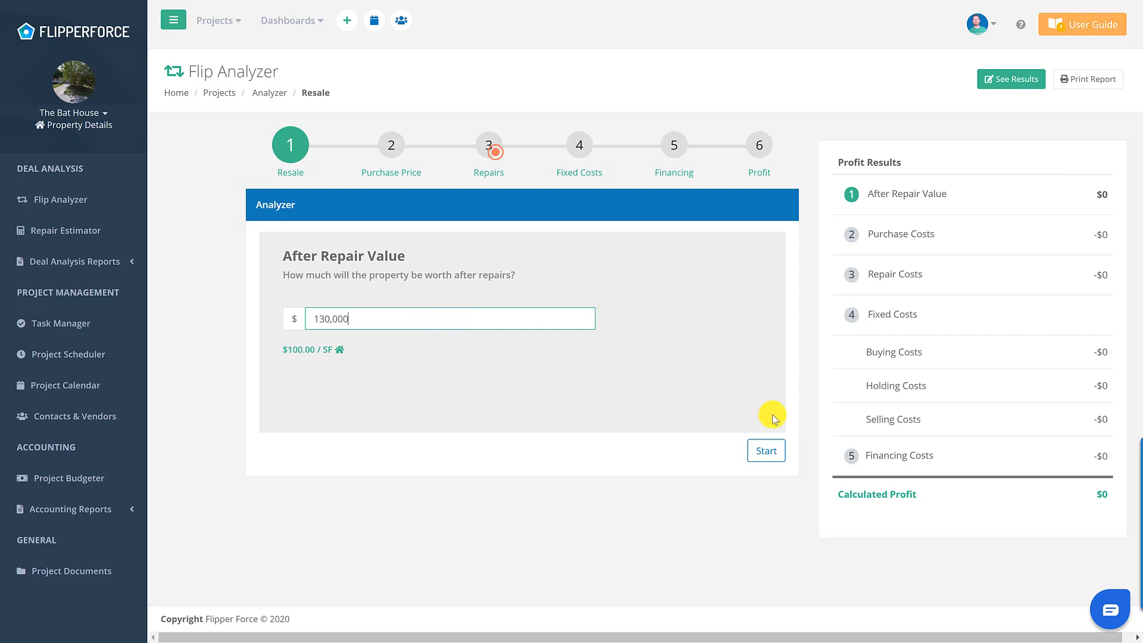
pyautogui.click(768, 451)
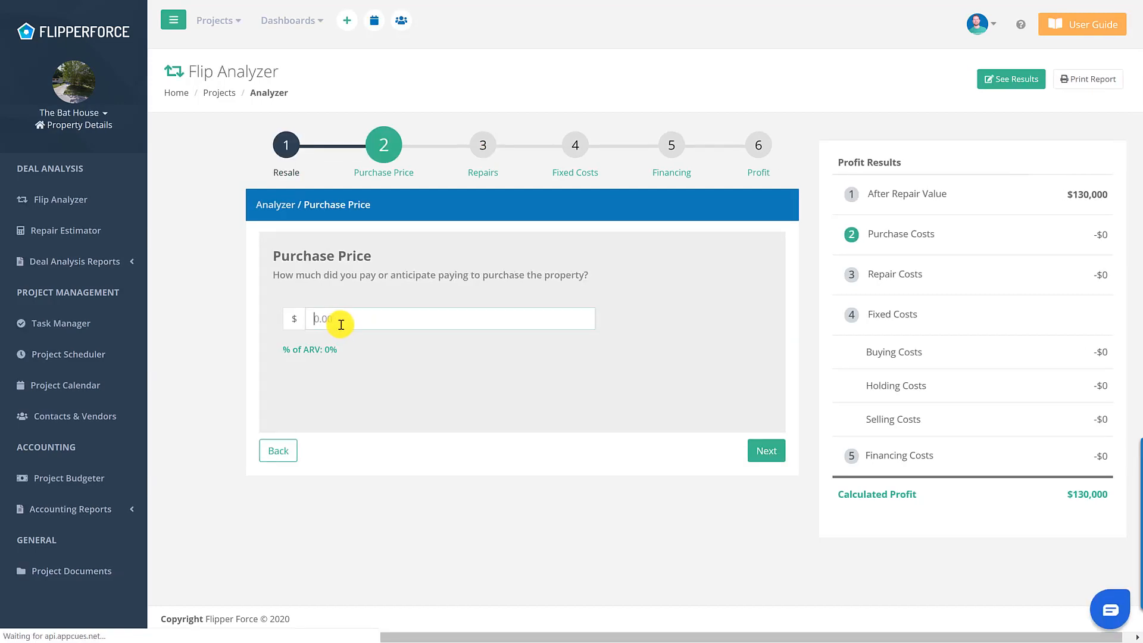
# - Enter a $50,000 purchase price and continue to Repair Costs
pyautogui.click(342, 324)
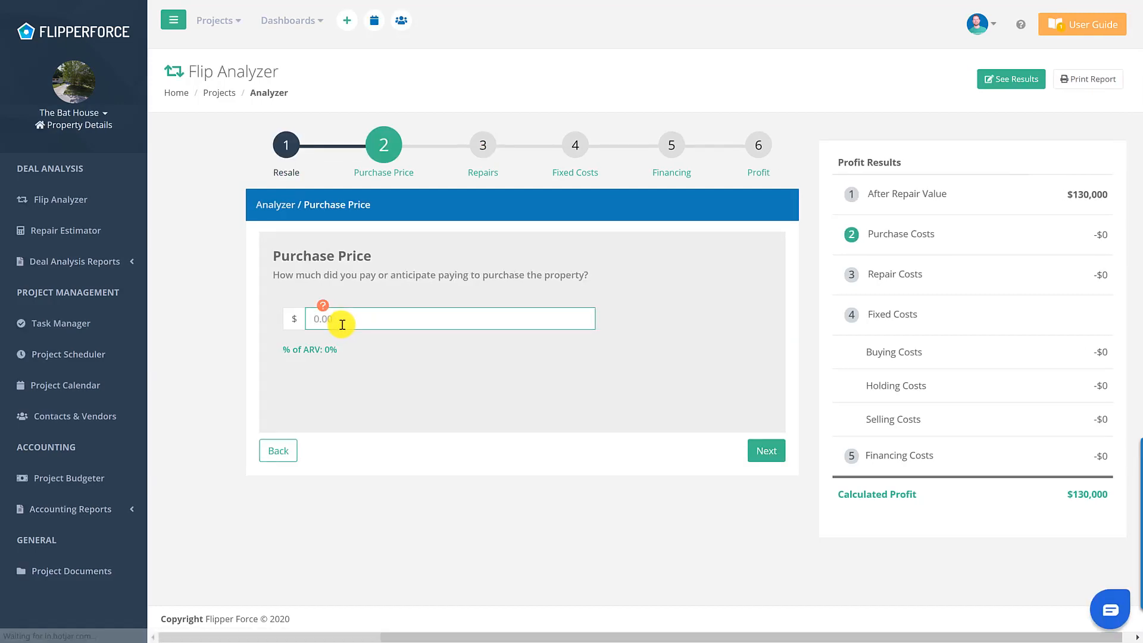
pyautogui.write('500000')
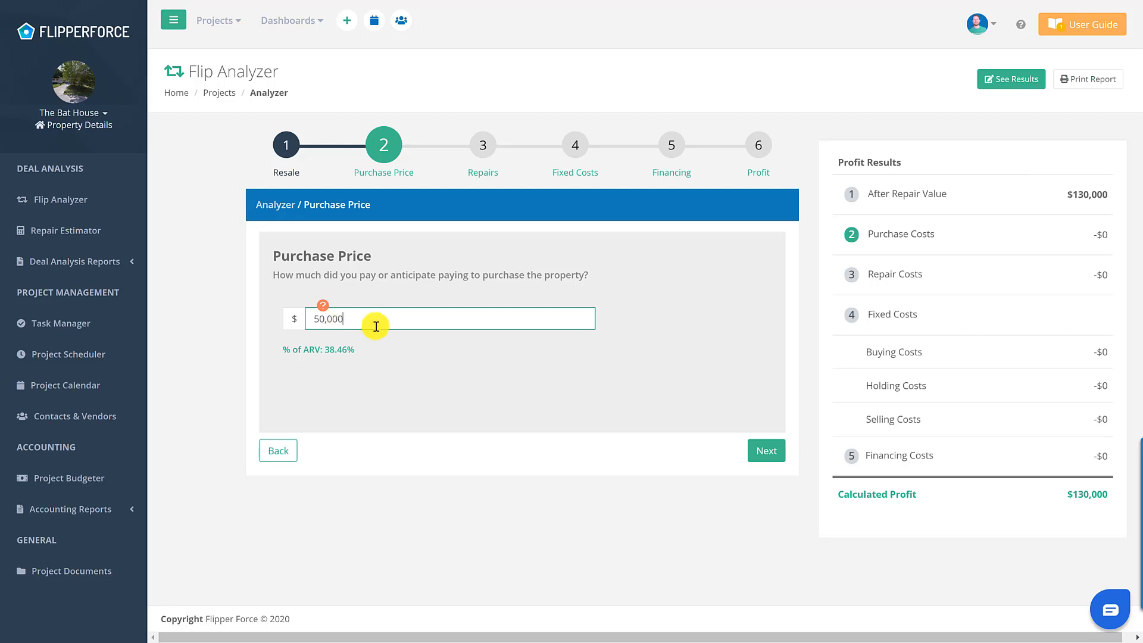
pyautogui.click(776, 453)
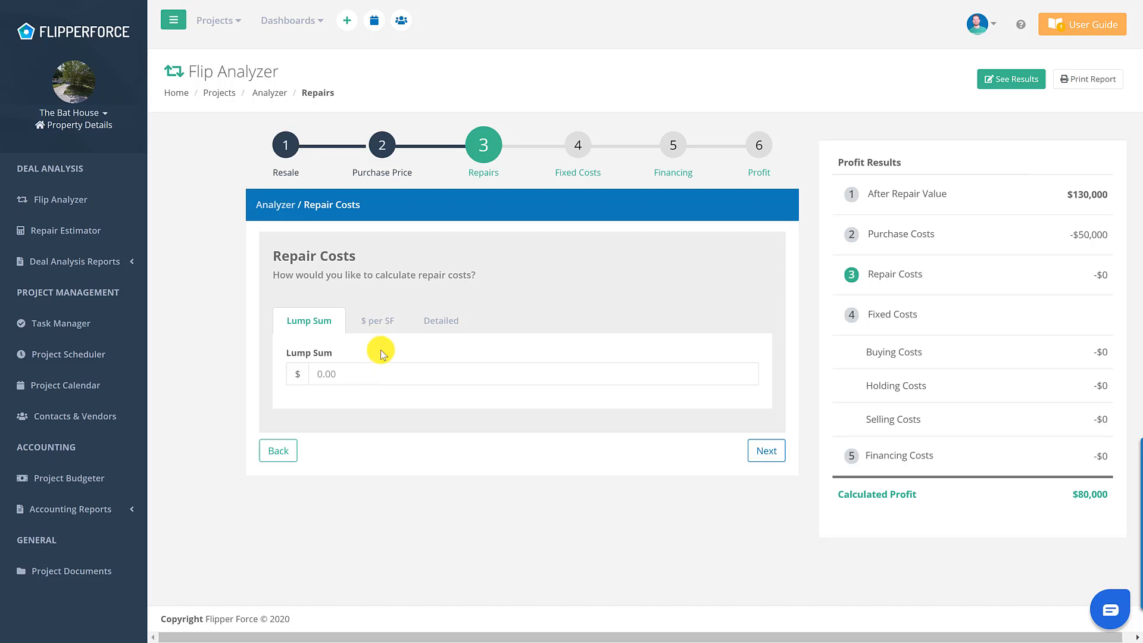
# - Estimate repairs at $35 per square foot ($45,500) and advance to Fixed Costs
pyautogui.click(381, 324)
pyautogui.click(358, 372)
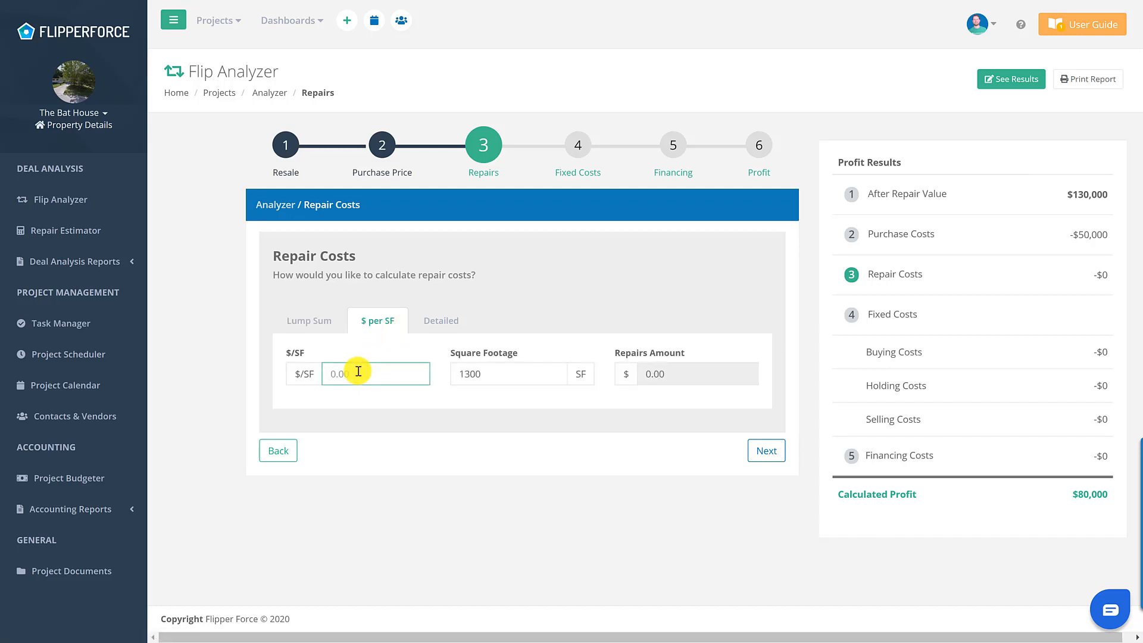
pyautogui.write('35')
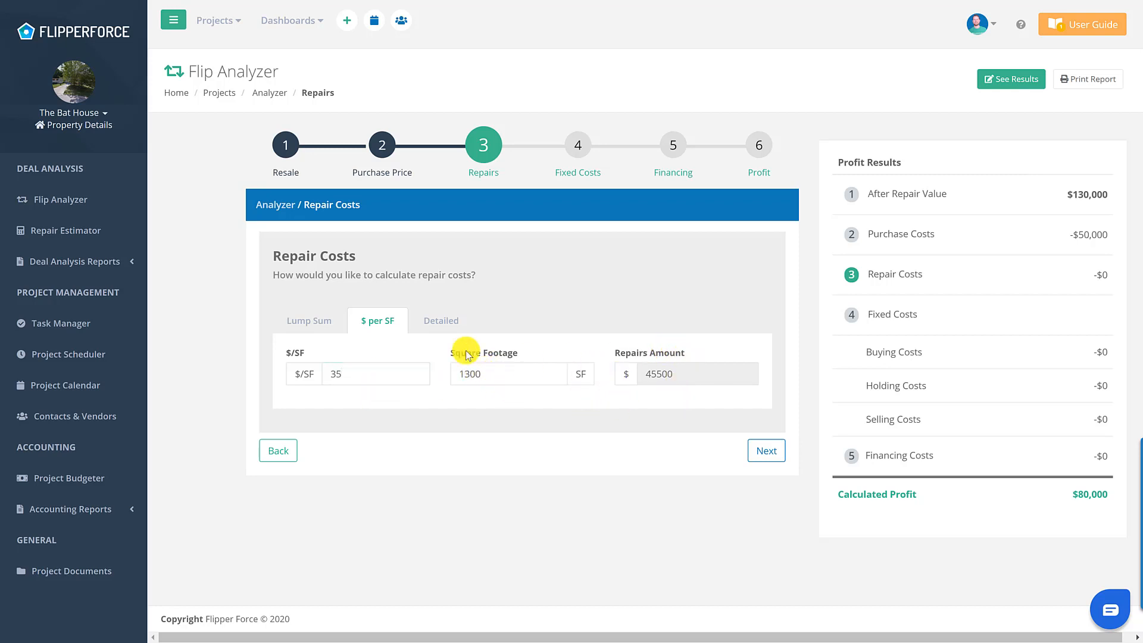
pyautogui.click(444, 325)
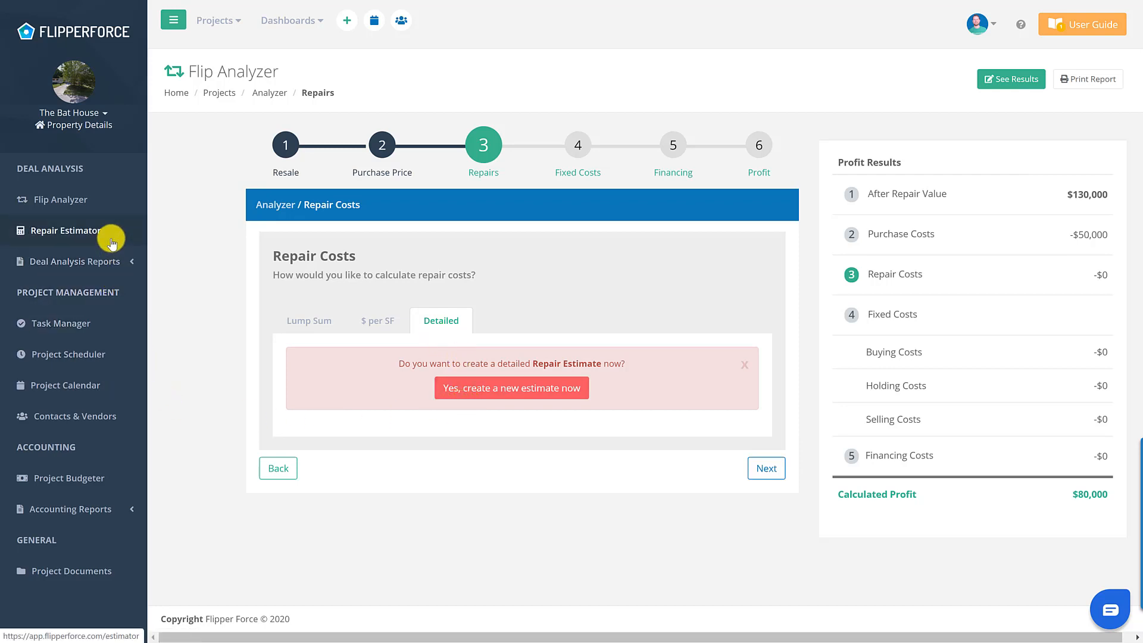
pyautogui.click(385, 320)
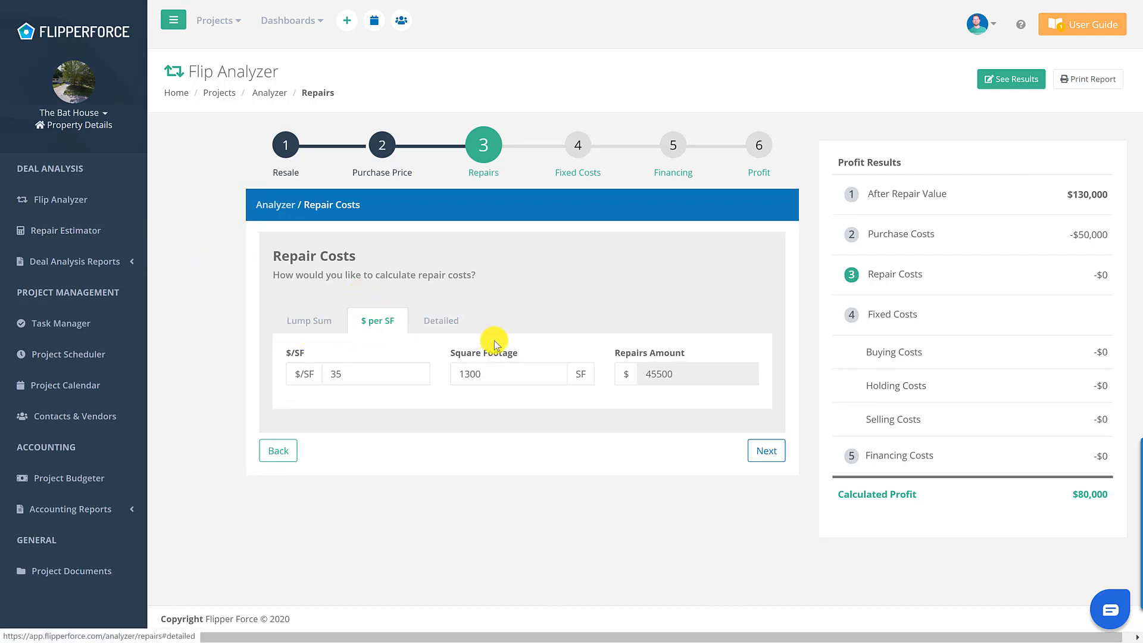
pyautogui.click(780, 454)
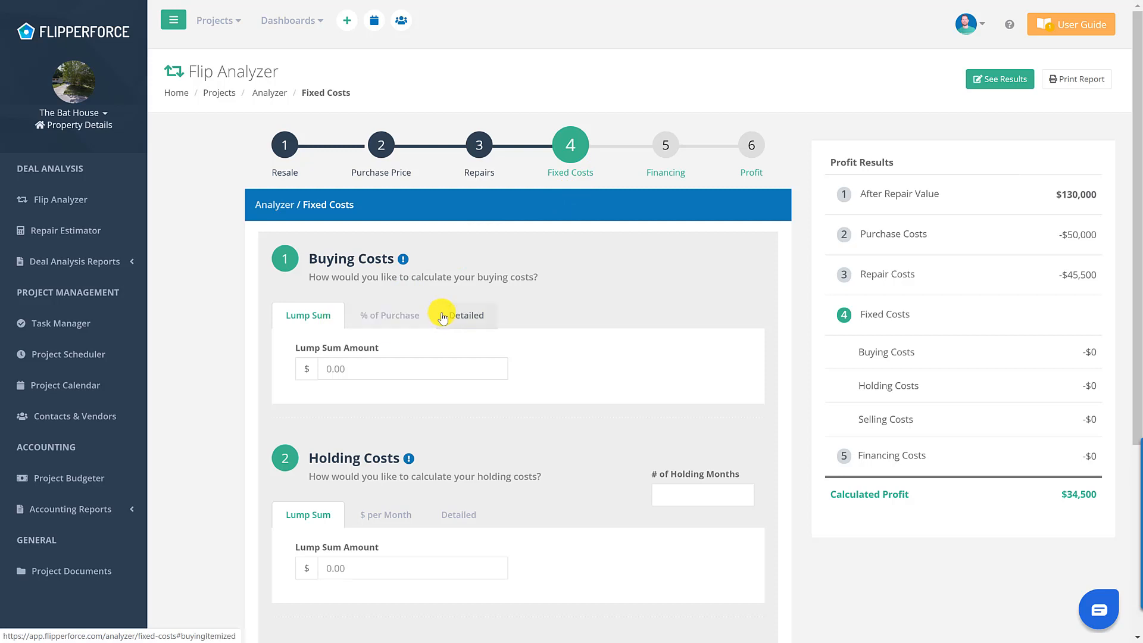
# - Set buying costs to 2% of the purchase price, giving $1,000
pyautogui.click(377, 315)
pyautogui.click(448, 314)
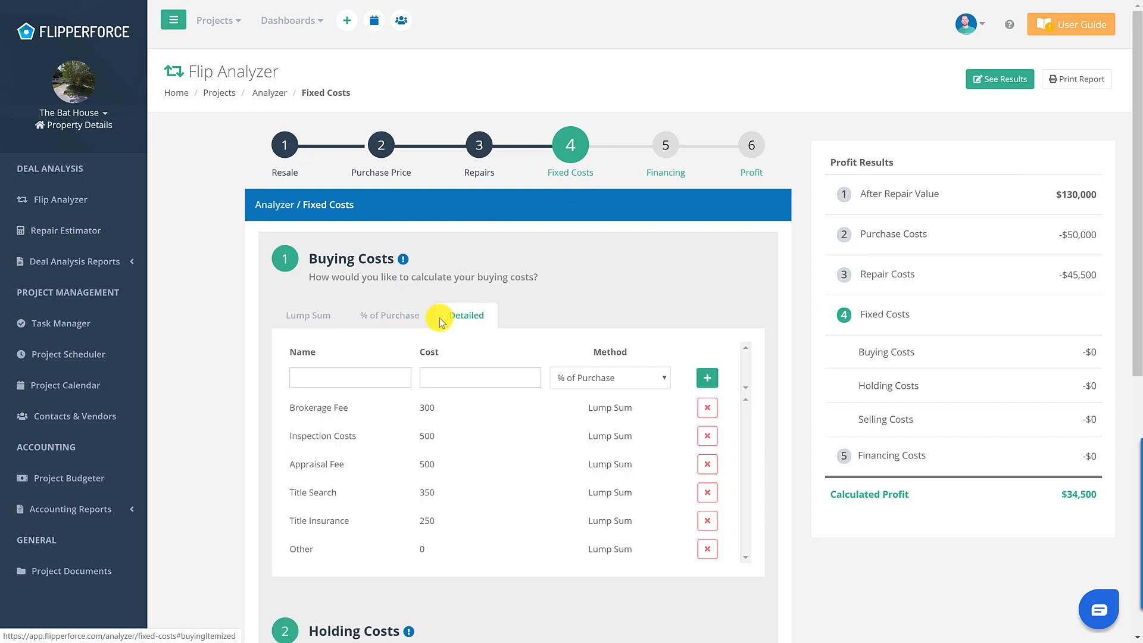
pyautogui.click(397, 329)
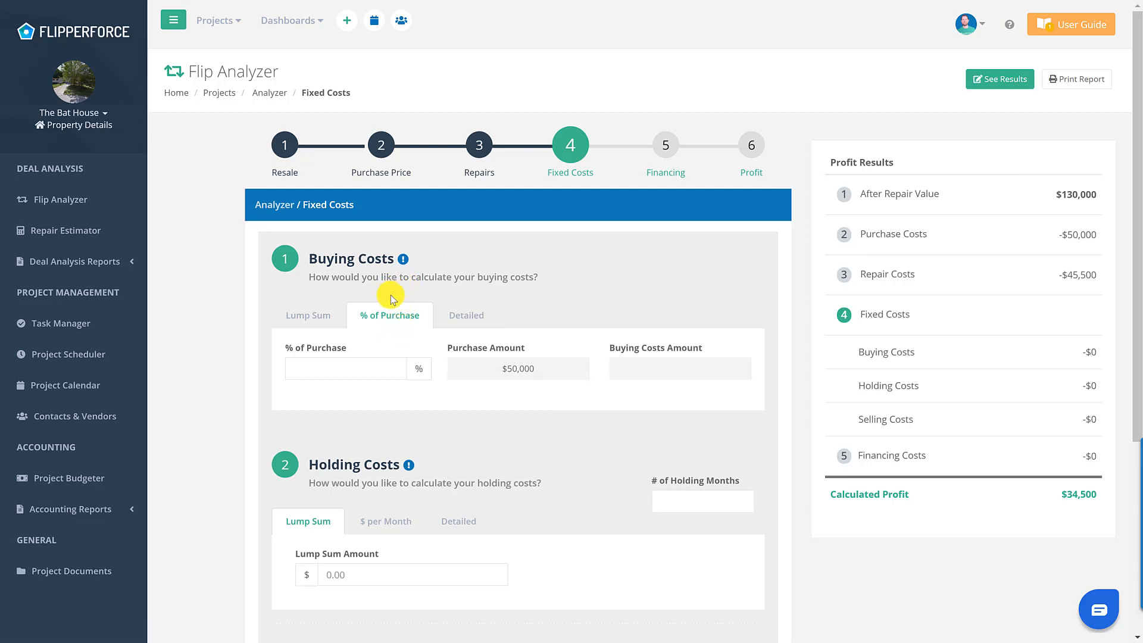
pyautogui.click(333, 367)
pyautogui.write('2')
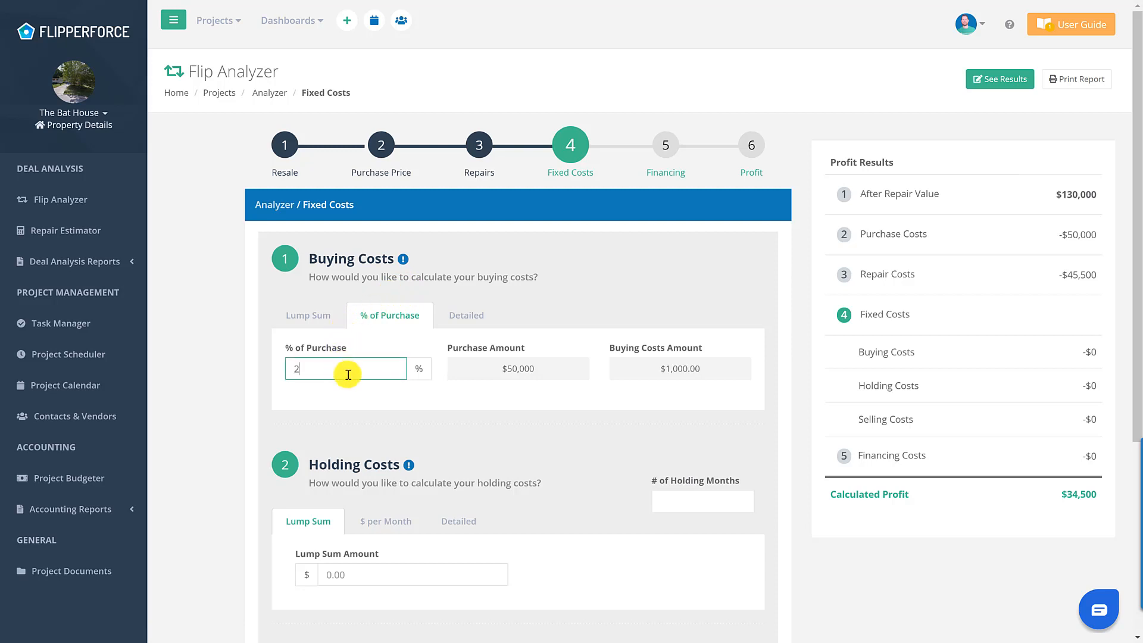
pyautogui.click(339, 394)
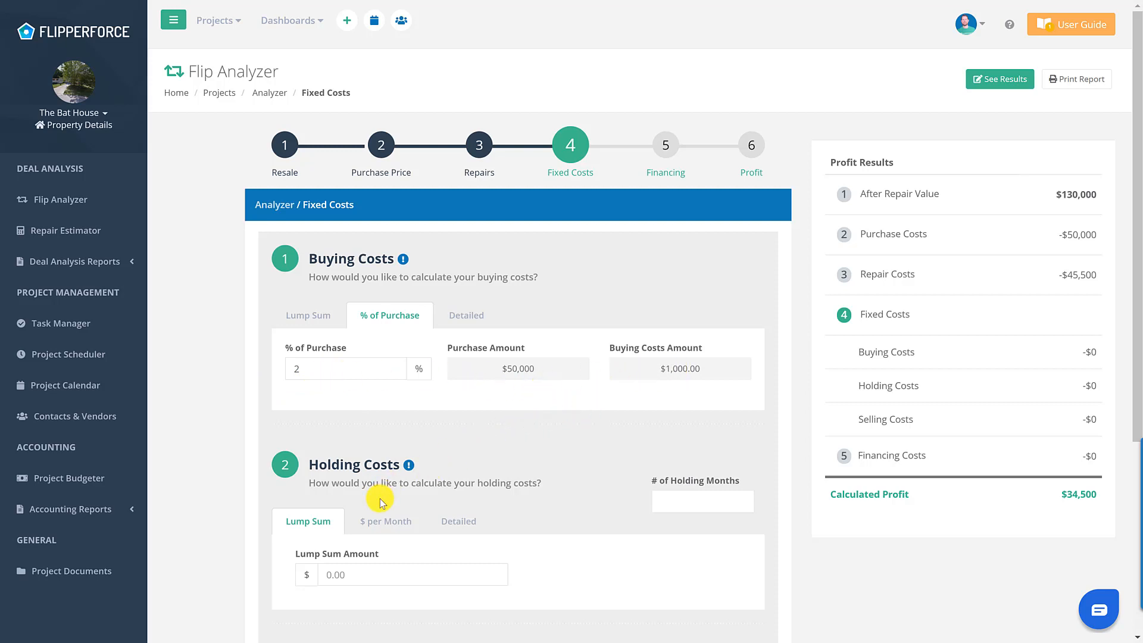
pyautogui.click(709, 500)
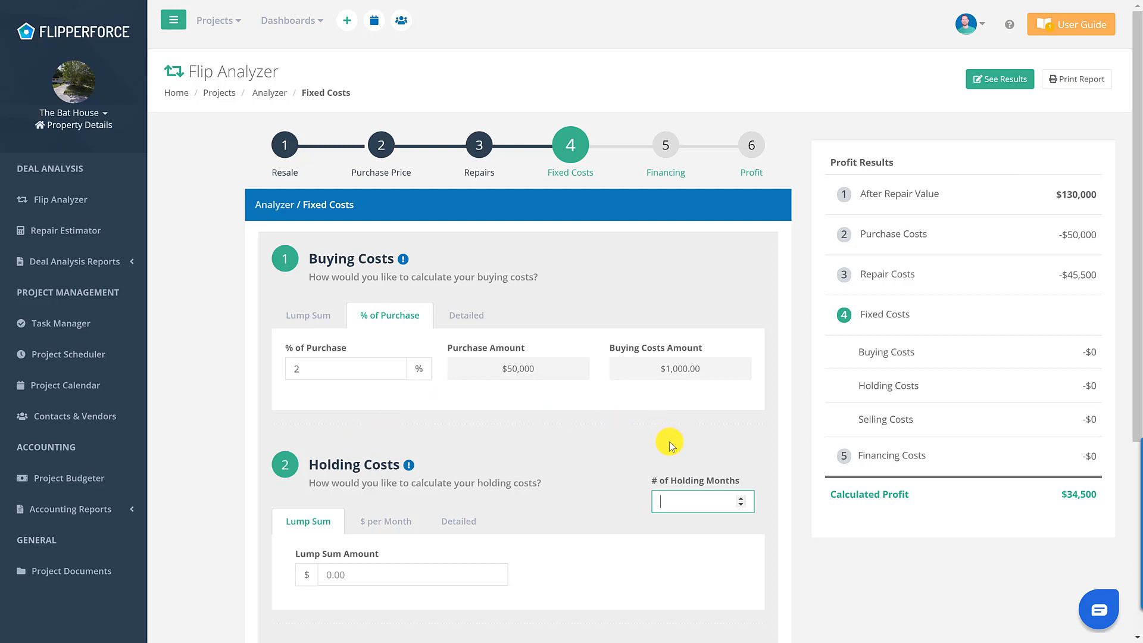
# - Enter 4 holding months at $500 per month, for $2,000 holding costs
pyautogui.write('4')
pyautogui.click(655, 456)
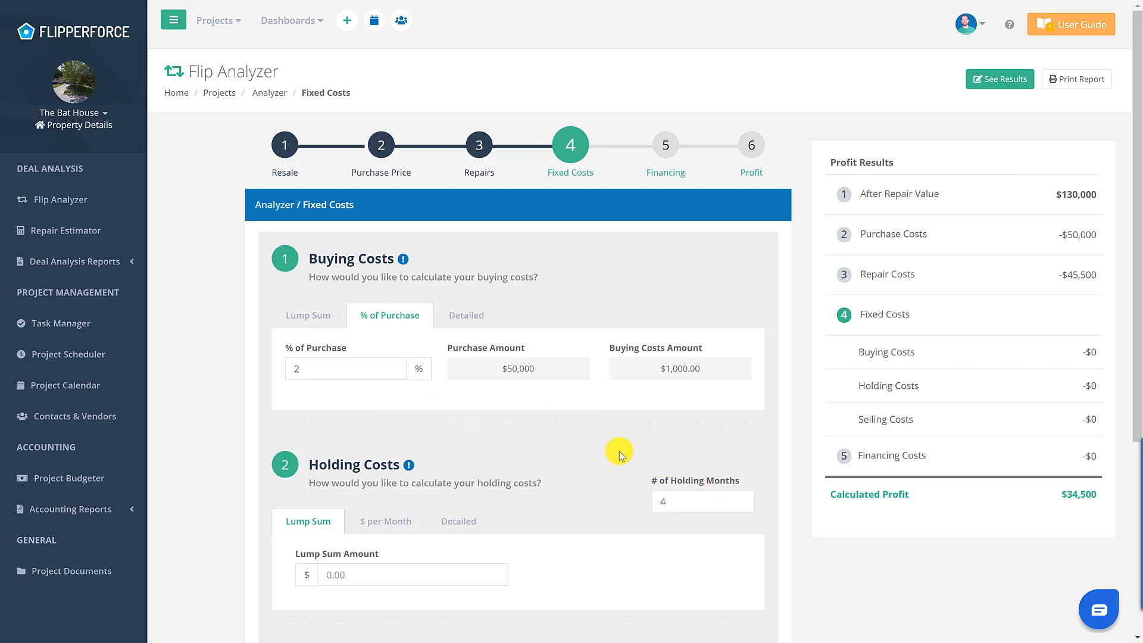
pyautogui.click(375, 521)
pyautogui.click(346, 573)
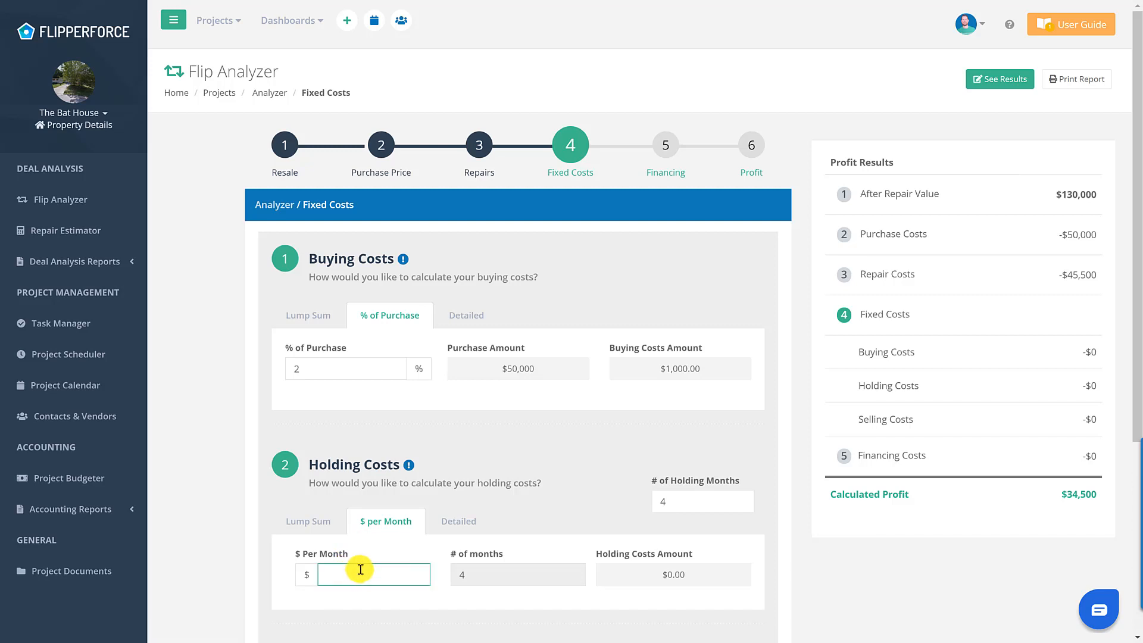
pyautogui.click(456, 521)
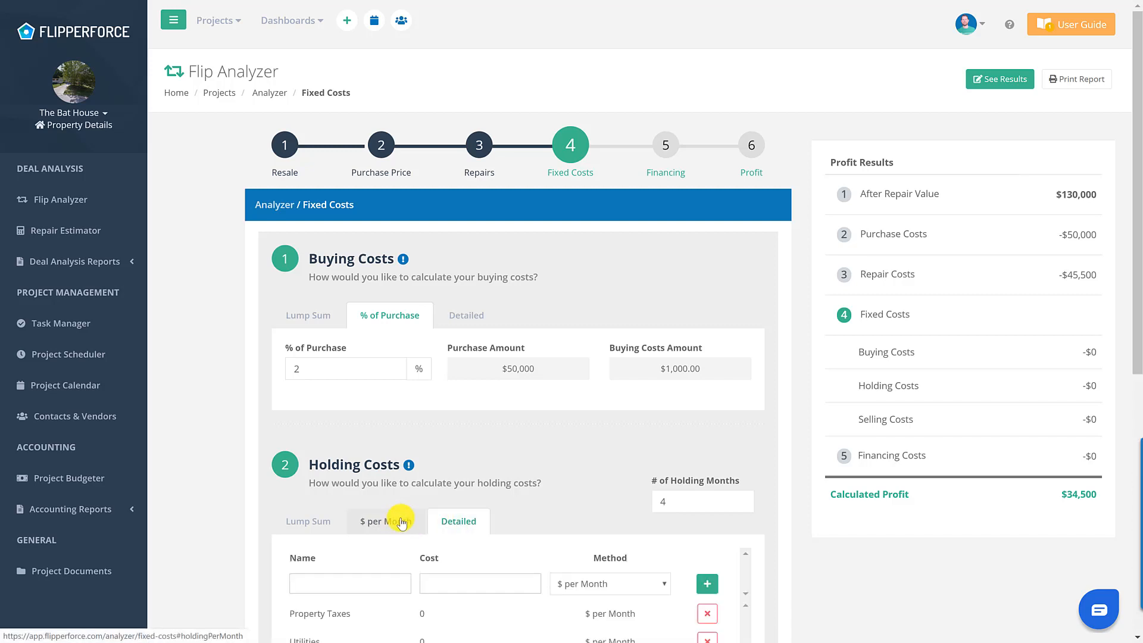
pyautogui.scroll(-4, 401, 523)
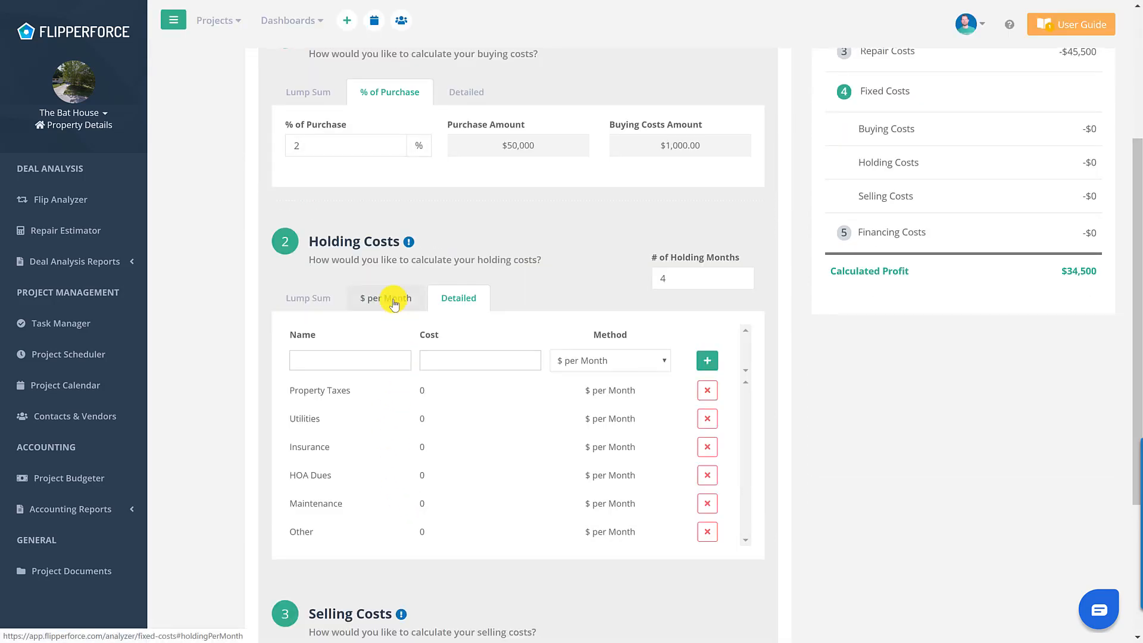
pyautogui.click(394, 300)
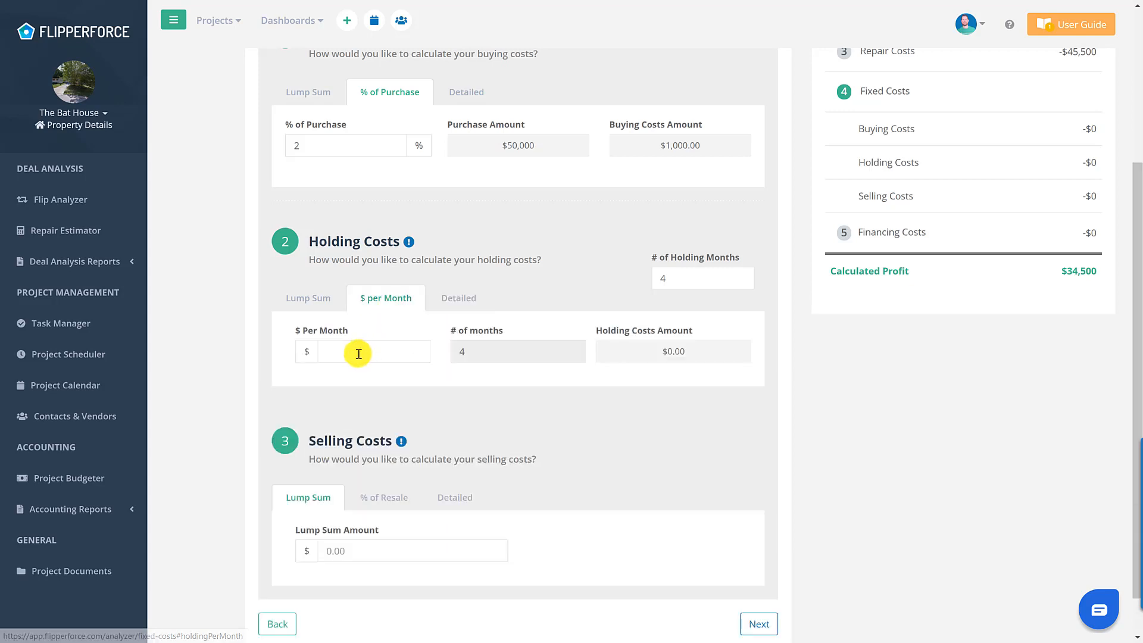
pyautogui.click(358, 354)
pyautogui.write('500')
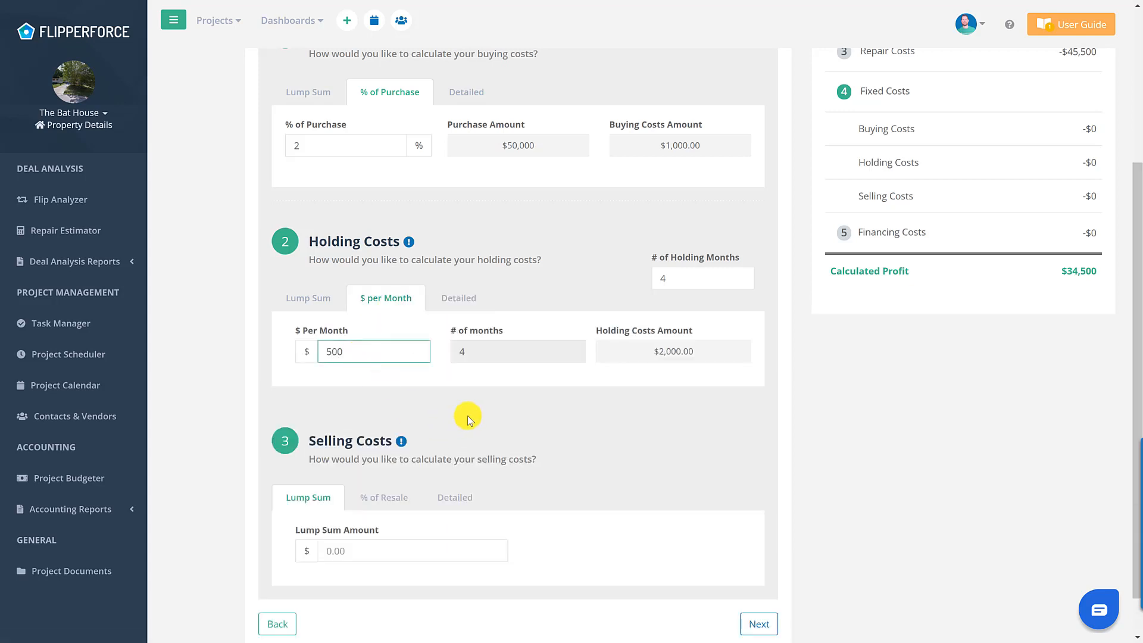
pyautogui.click(471, 351)
# - Set selling costs to 8% of resale ($10,400) and move on to Financing
pyautogui.click(407, 508)
pyautogui.click(462, 506)
pyautogui.scroll(-2, 482, 458)
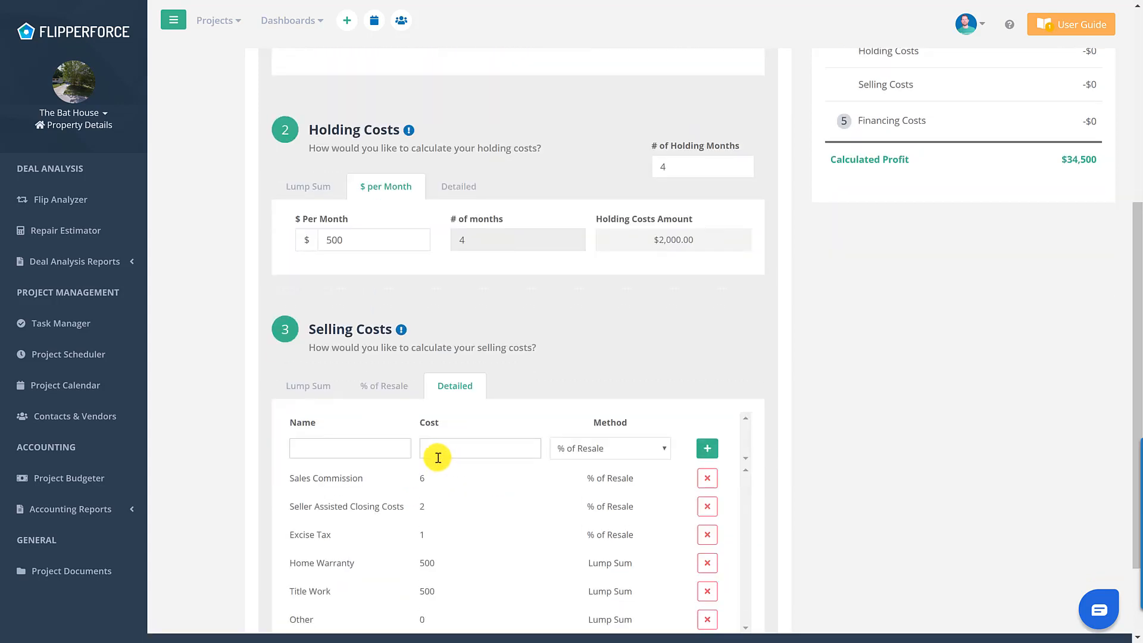
pyautogui.scroll(-2, 403, 421)
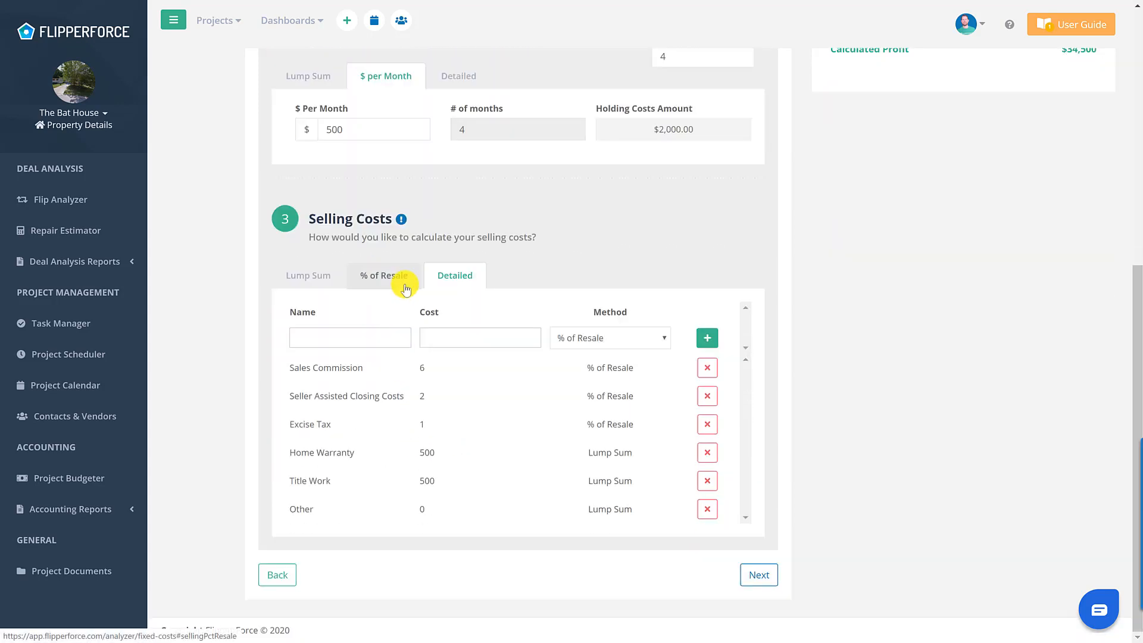
pyautogui.click(402, 286)
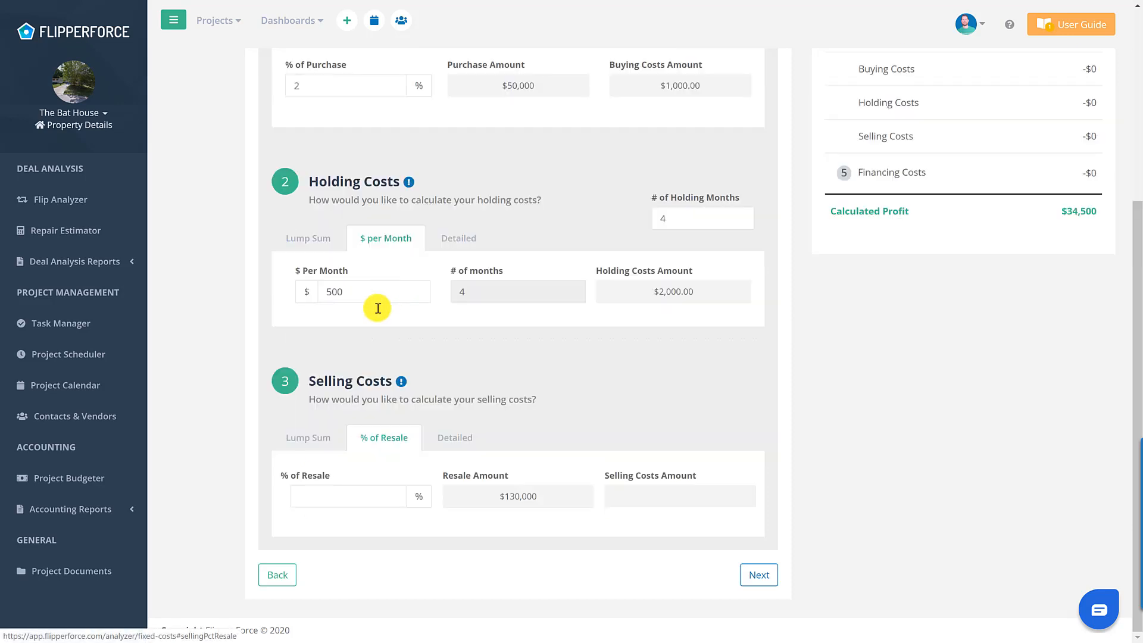
pyautogui.click(365, 501)
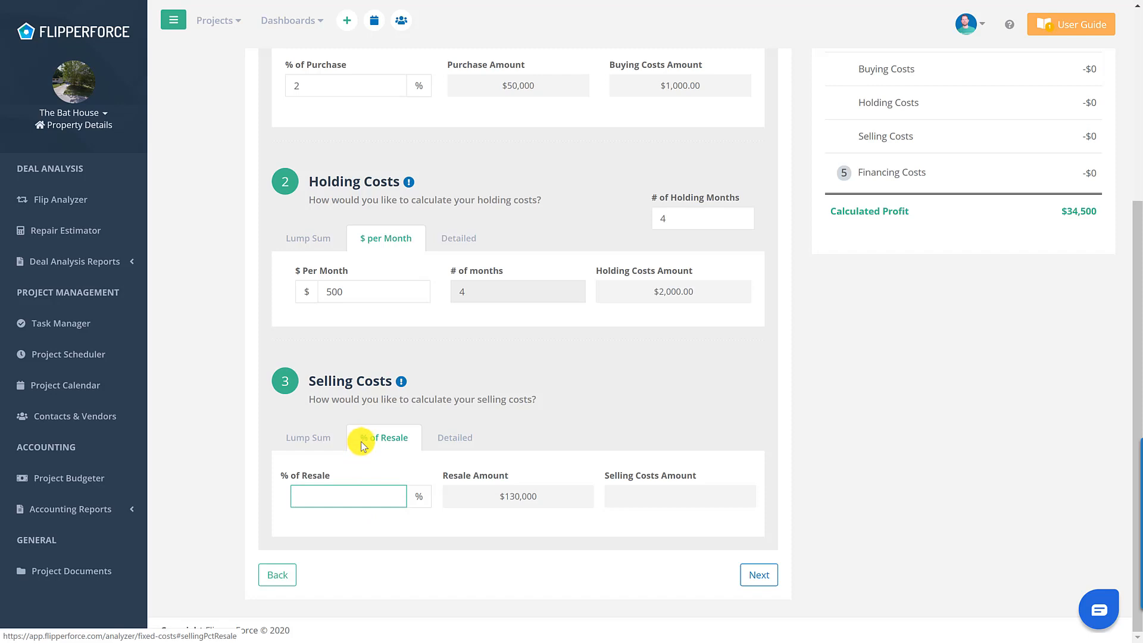
pyautogui.write('8')
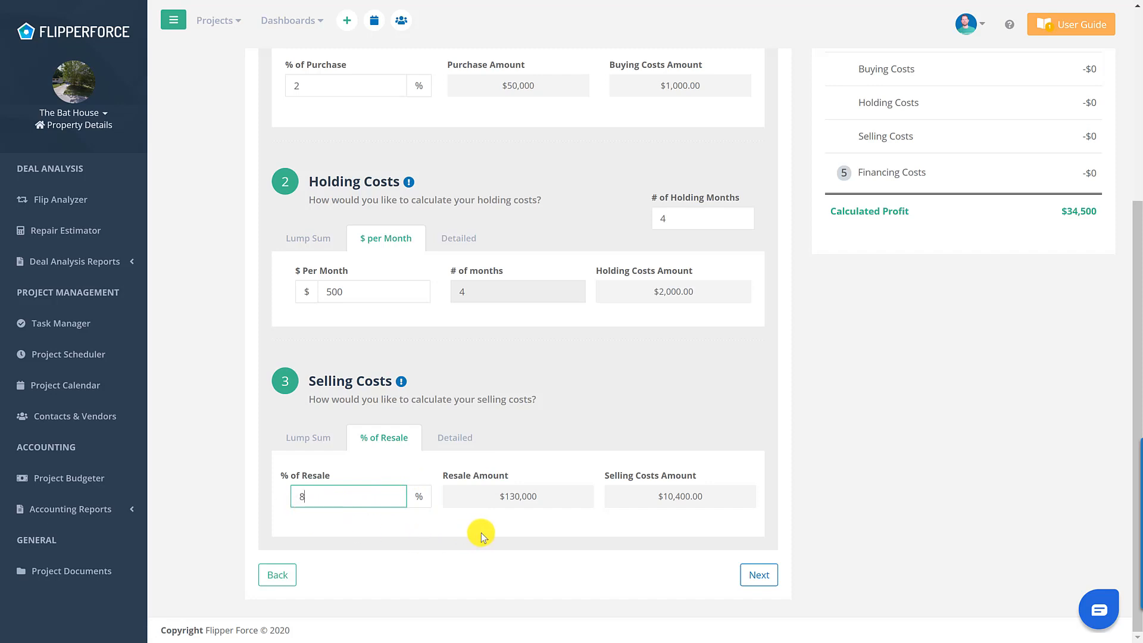
pyautogui.click(766, 571)
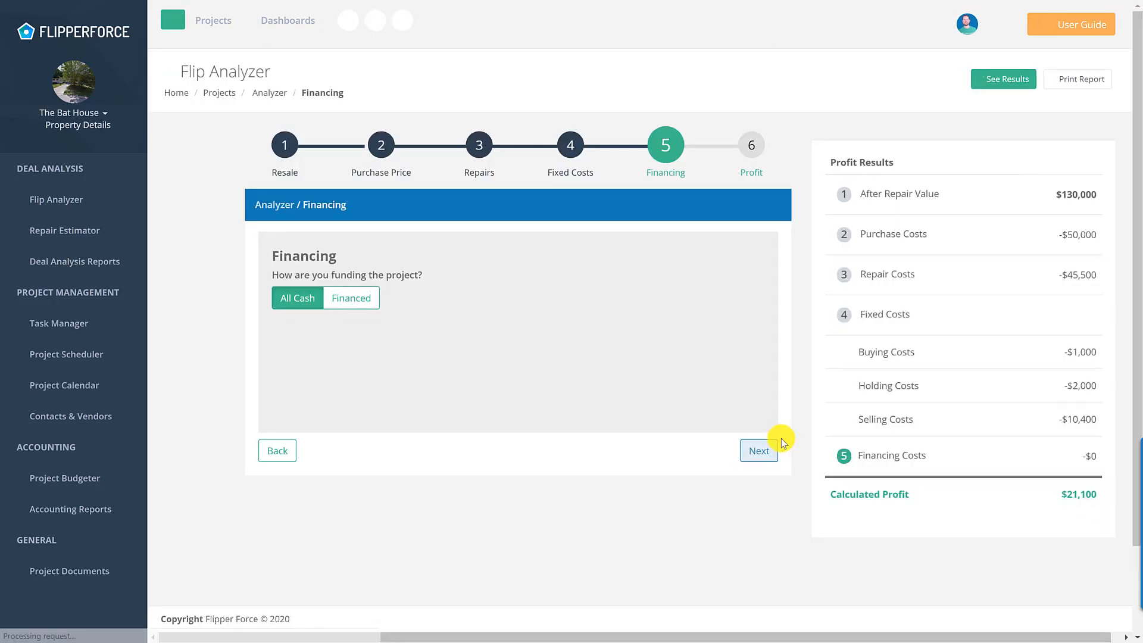
# - Keep financing as All Cash after previewing the Financed option, then proceed
pyautogui.click(338, 304)
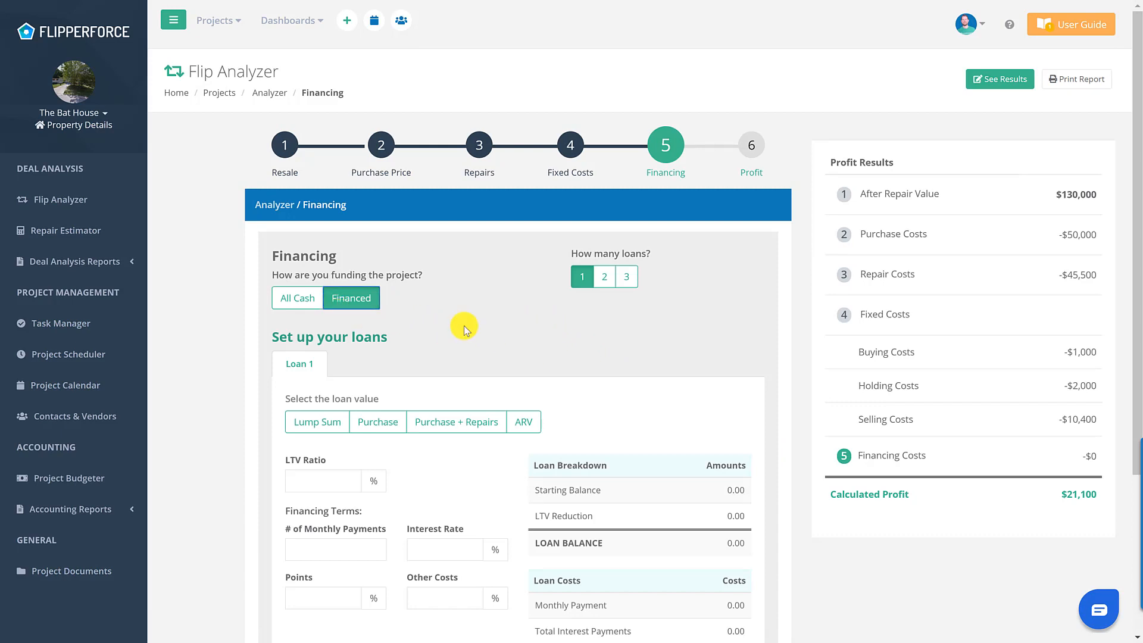
pyautogui.click(288, 298)
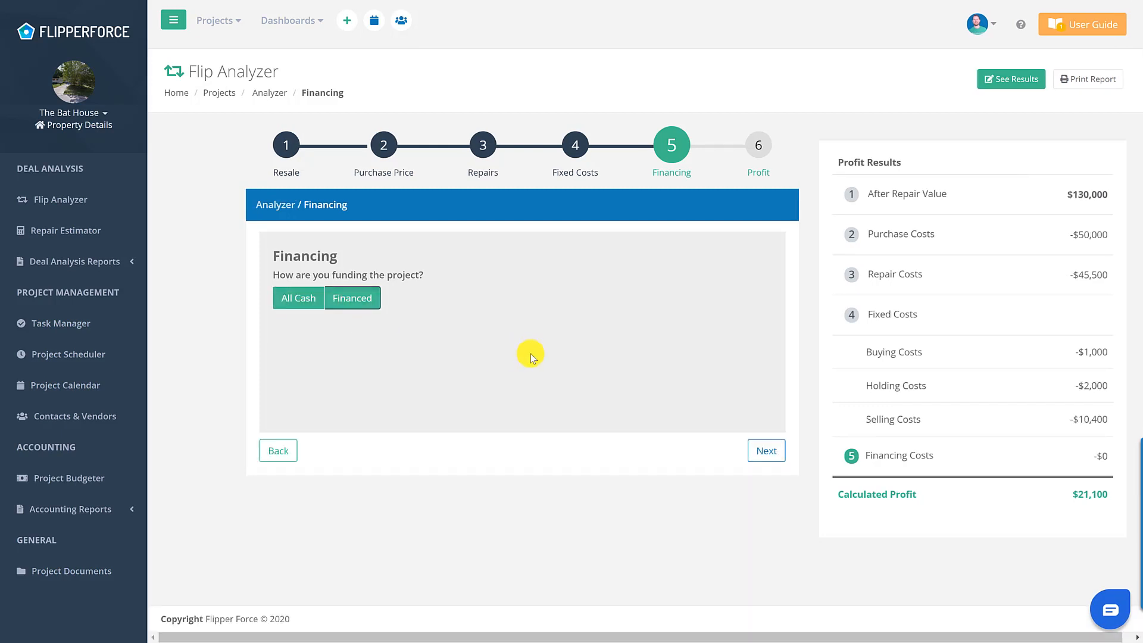
pyautogui.click(762, 455)
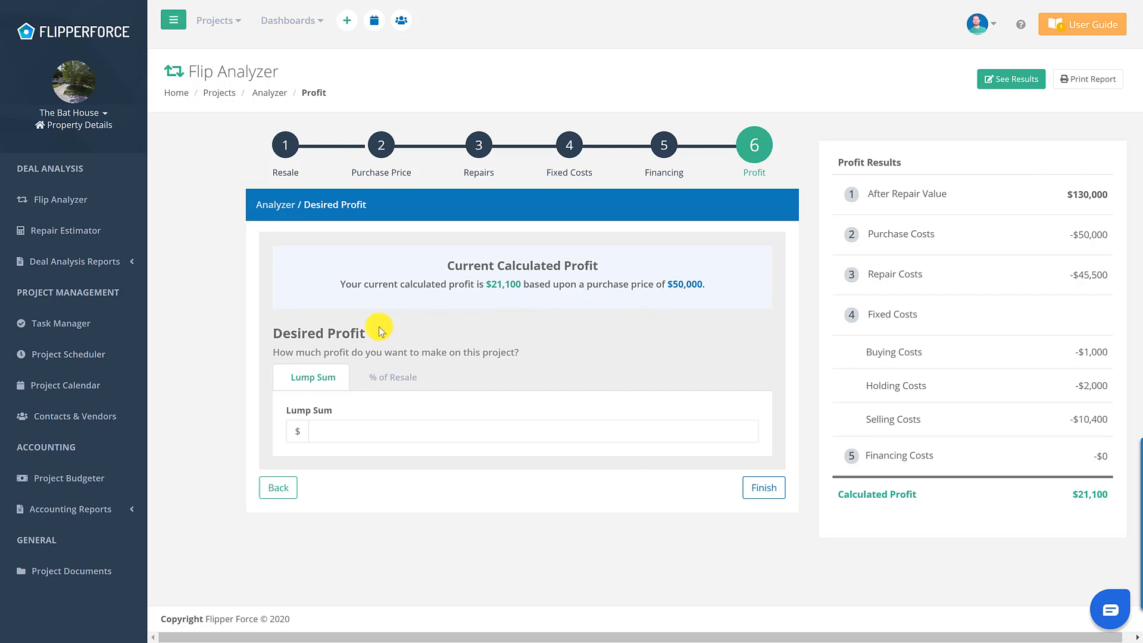
# - Set desired profit to a $25,000 lump sum instead of 15% of resale, and finish
pyautogui.click(384, 390)
pyautogui.click(359, 432)
pyautogui.write('15')
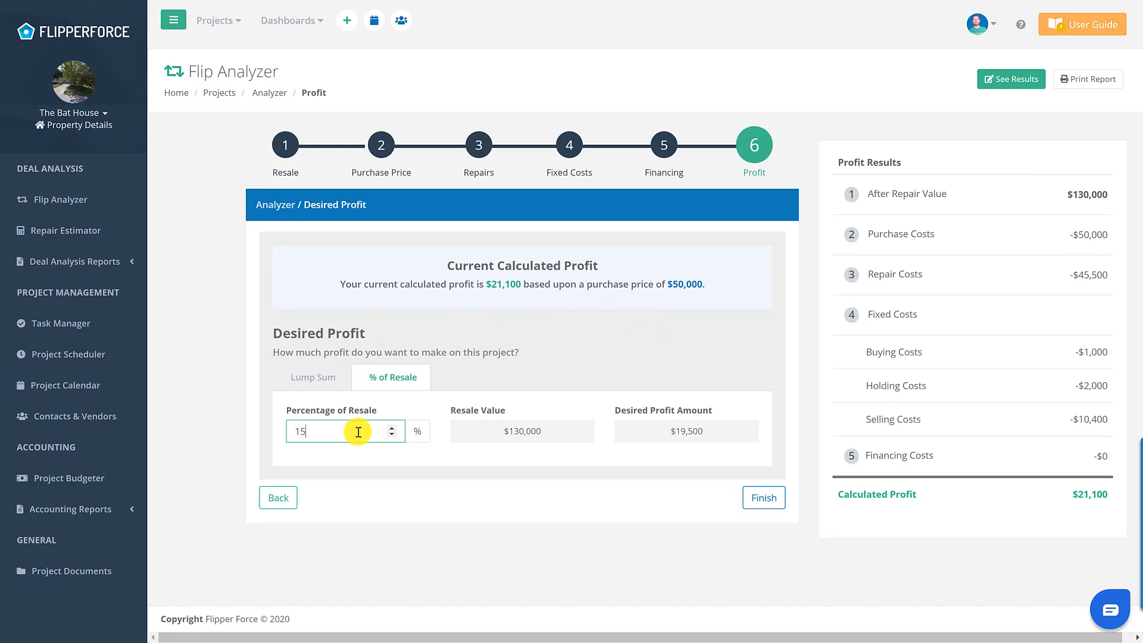
pyautogui.click(392, 494)
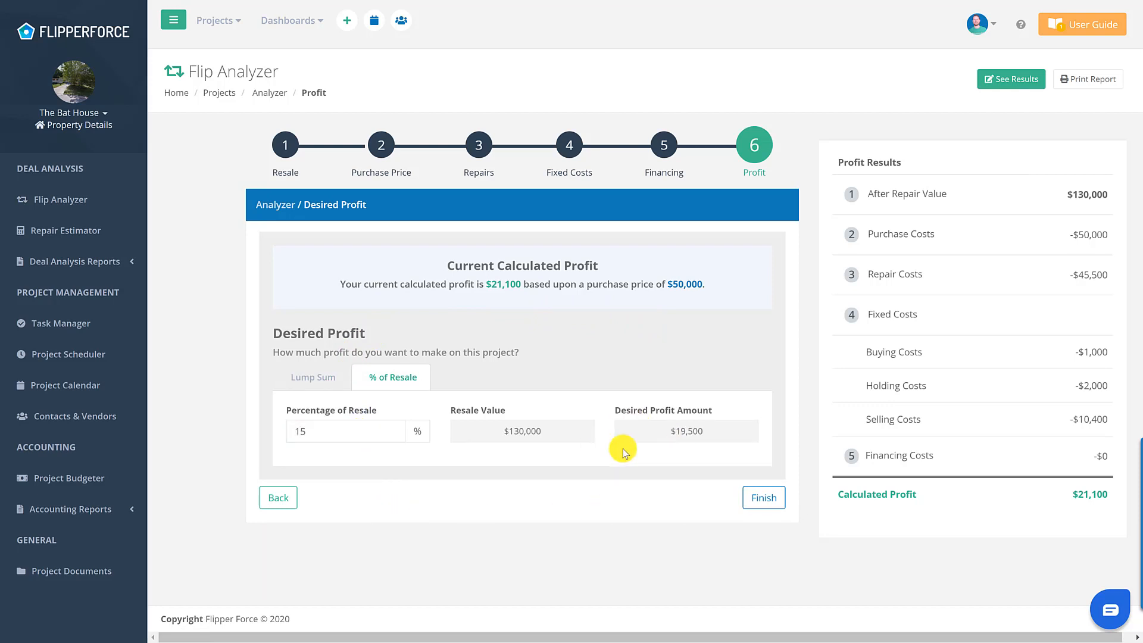
pyautogui.click(320, 381)
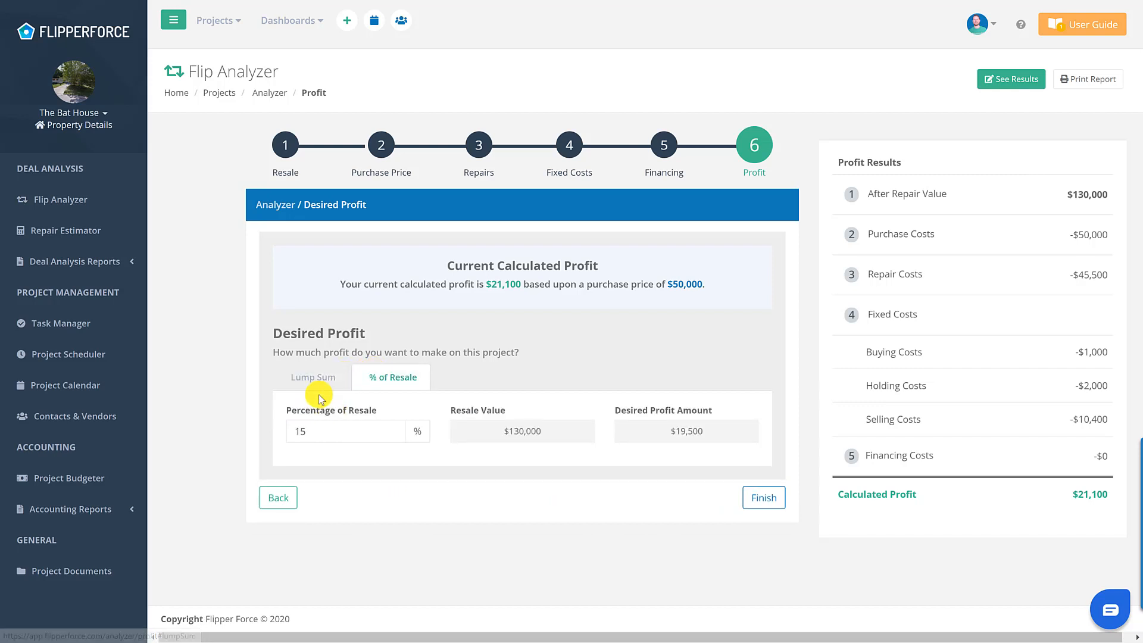
pyautogui.click(314, 384)
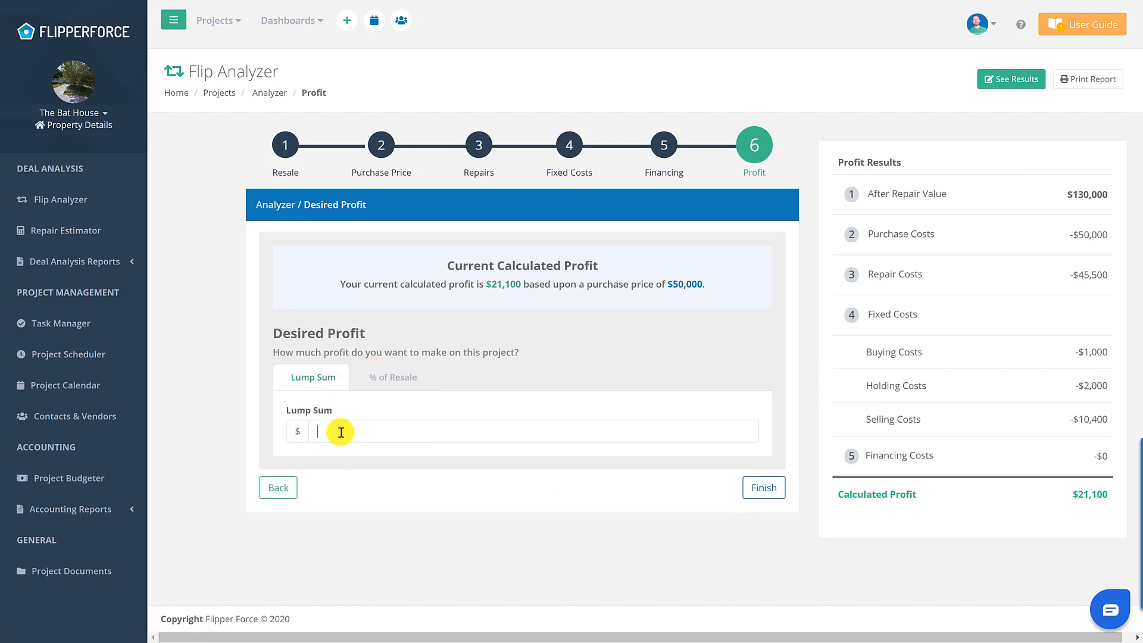
pyautogui.click(341, 432)
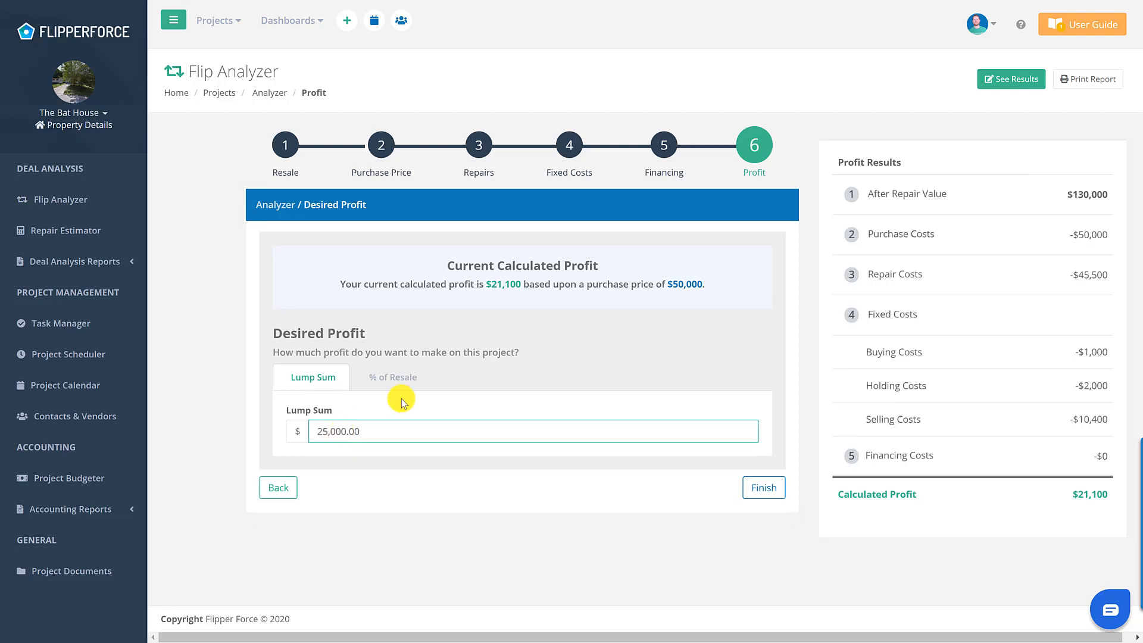
pyautogui.click(428, 400)
pyautogui.click(780, 487)
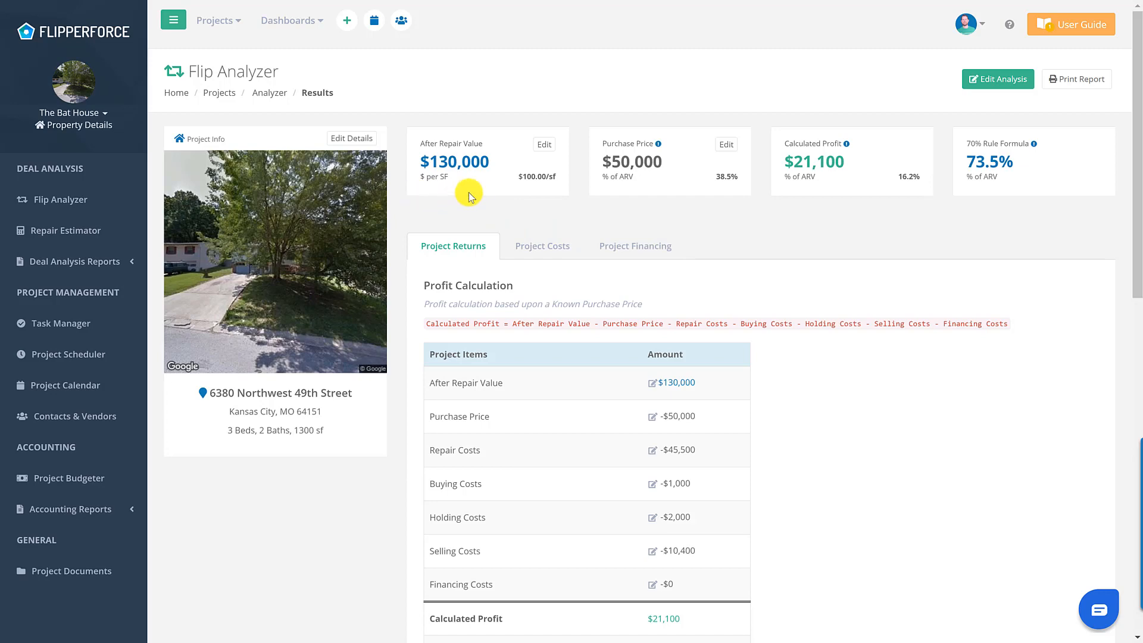
# - Change the after repair value from $130,000 to $135,000
pyautogui.click(544, 146)
pyautogui.click(404, 136)
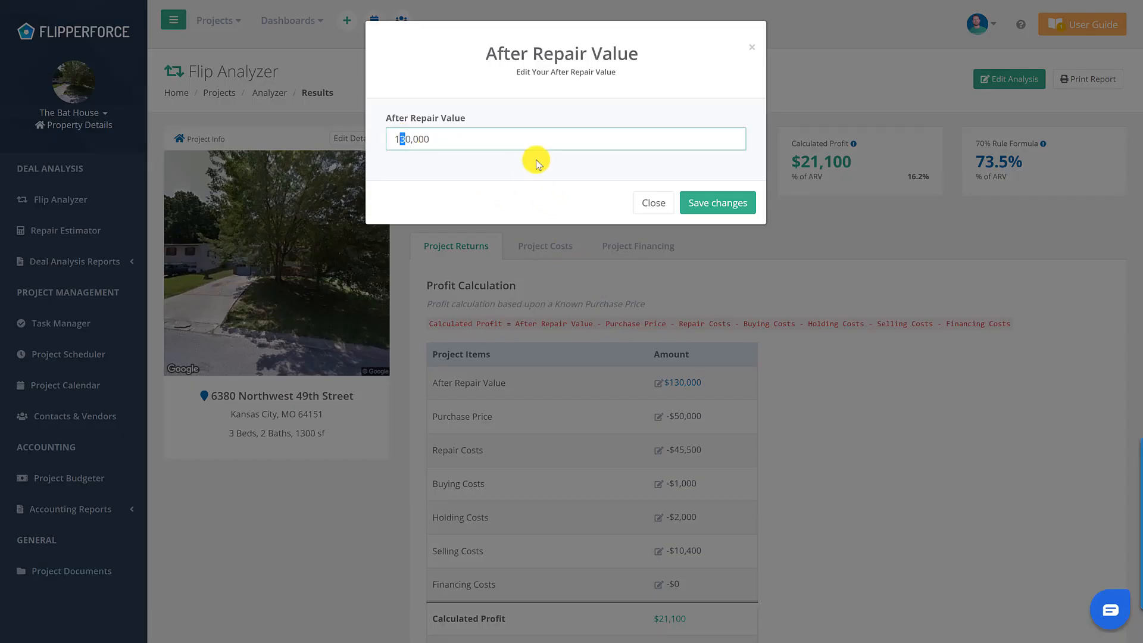
pyautogui.hotkey('ctrl', 'a')
pyautogui.write('135,000')
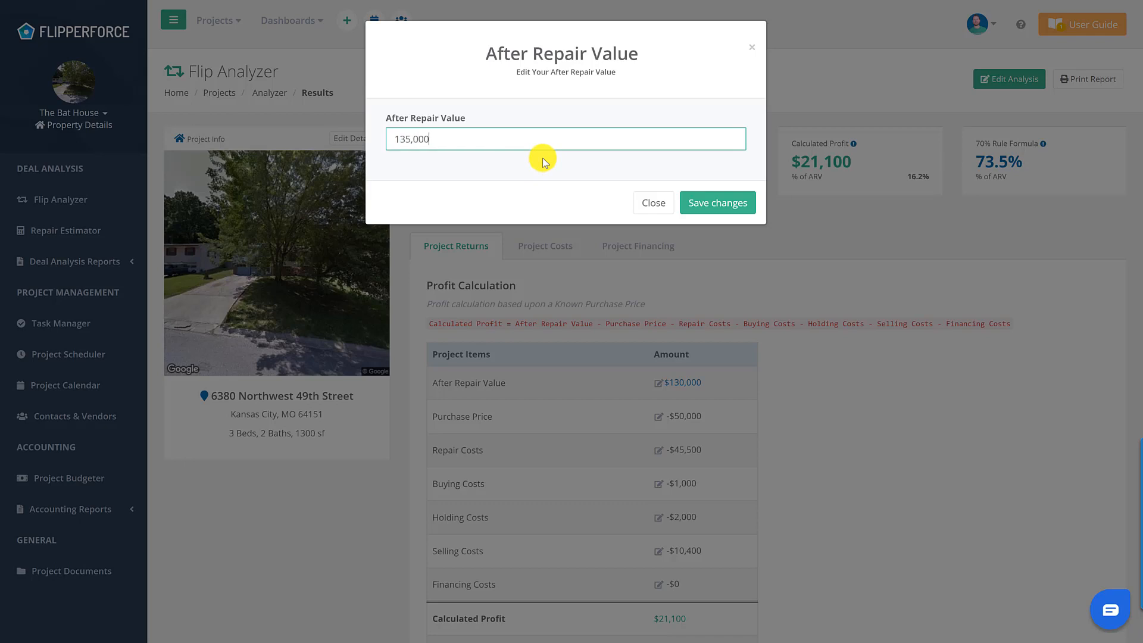
pyautogui.click(712, 195)
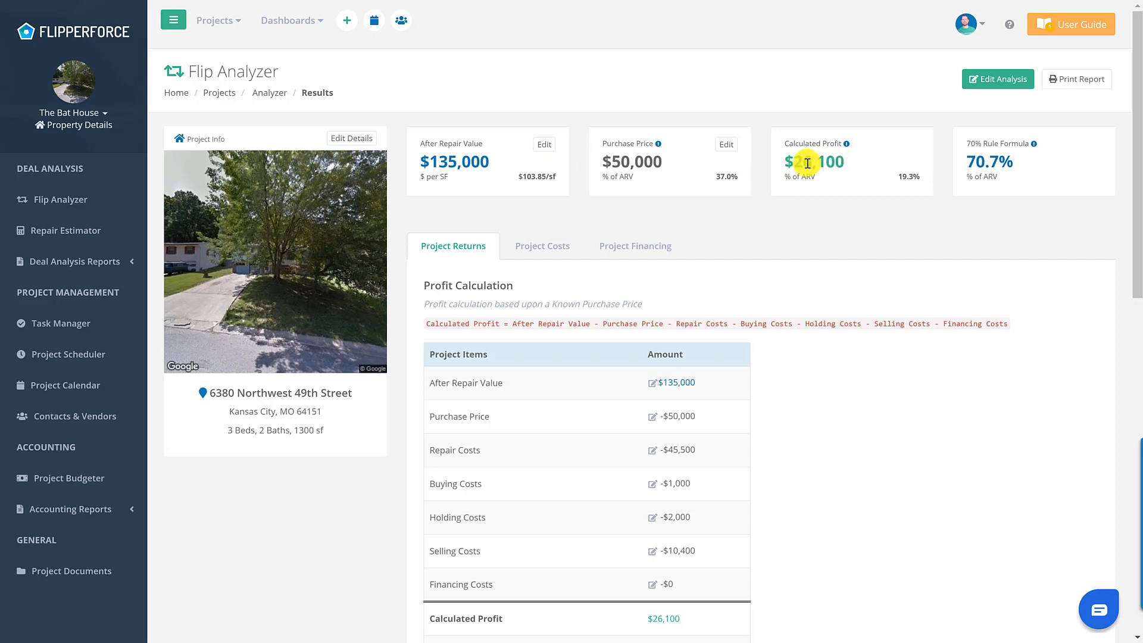
# - Scroll through the Flip Analyzer results to review the Maximum Purchase Price table ($51,100 for $25,000 profit)
pyautogui.scroll(-2, 756, 298)
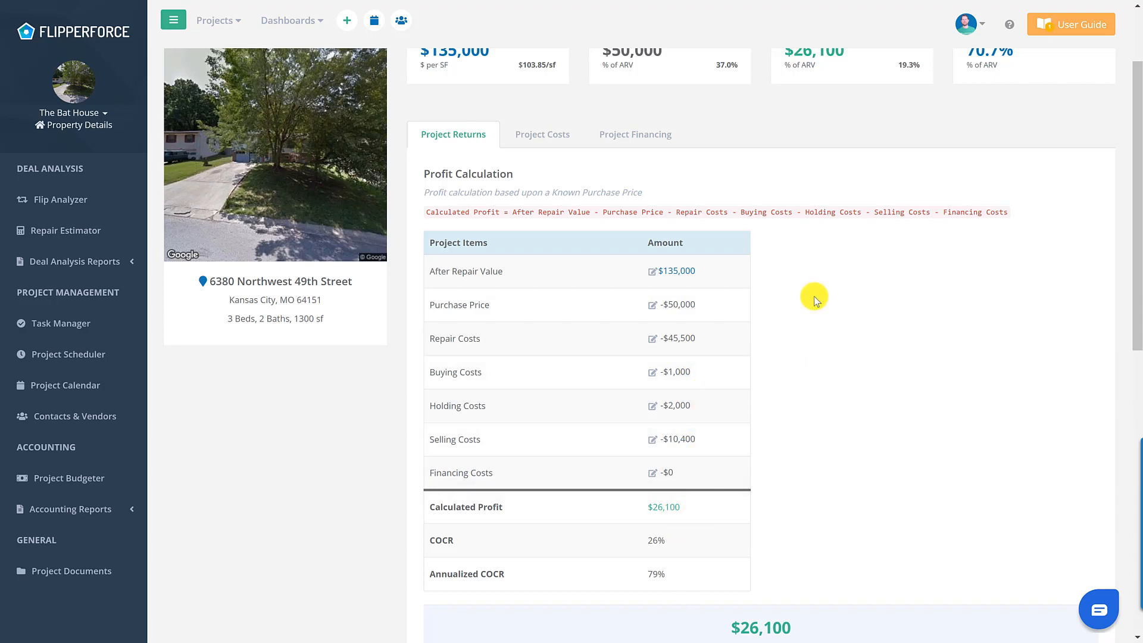
pyautogui.scroll(1, 811, 286)
pyautogui.scroll(-10, 809, 270)
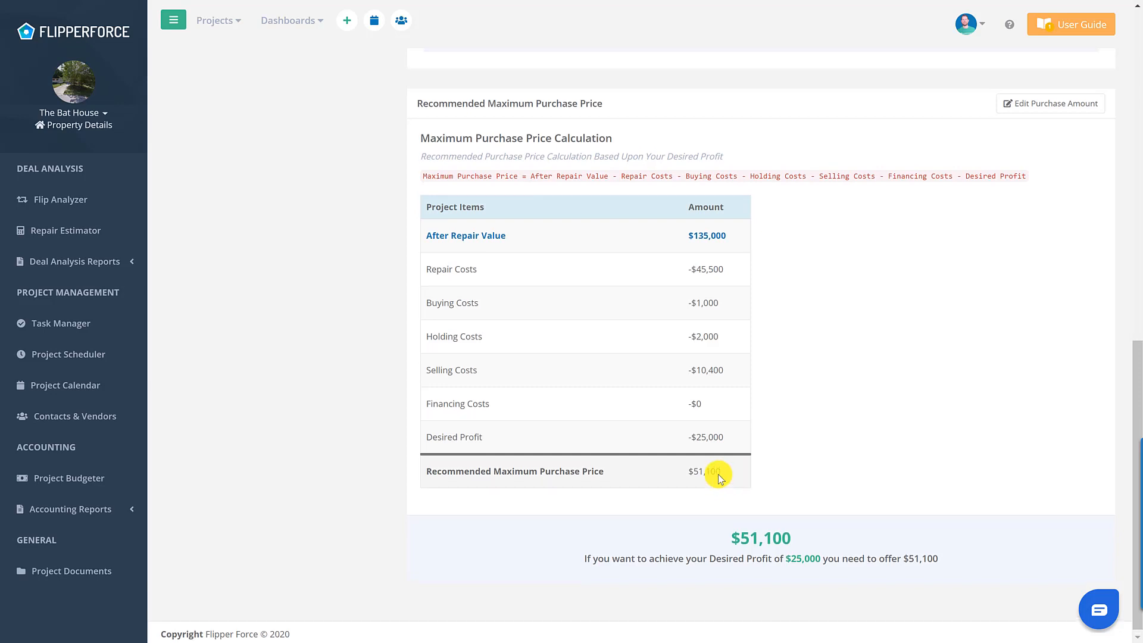
pyautogui.scroll(7, 718, 474)
pyautogui.scroll(2, 726, 272)
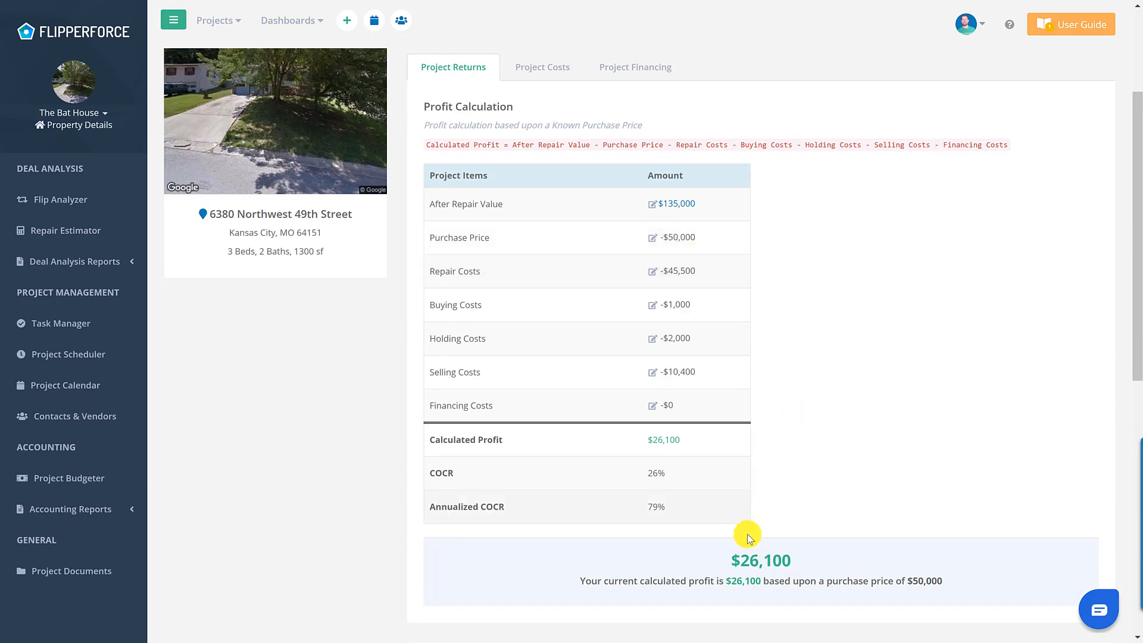
pyautogui.scroll(-1, 856, 512)
pyautogui.scroll(-7, 856, 513)
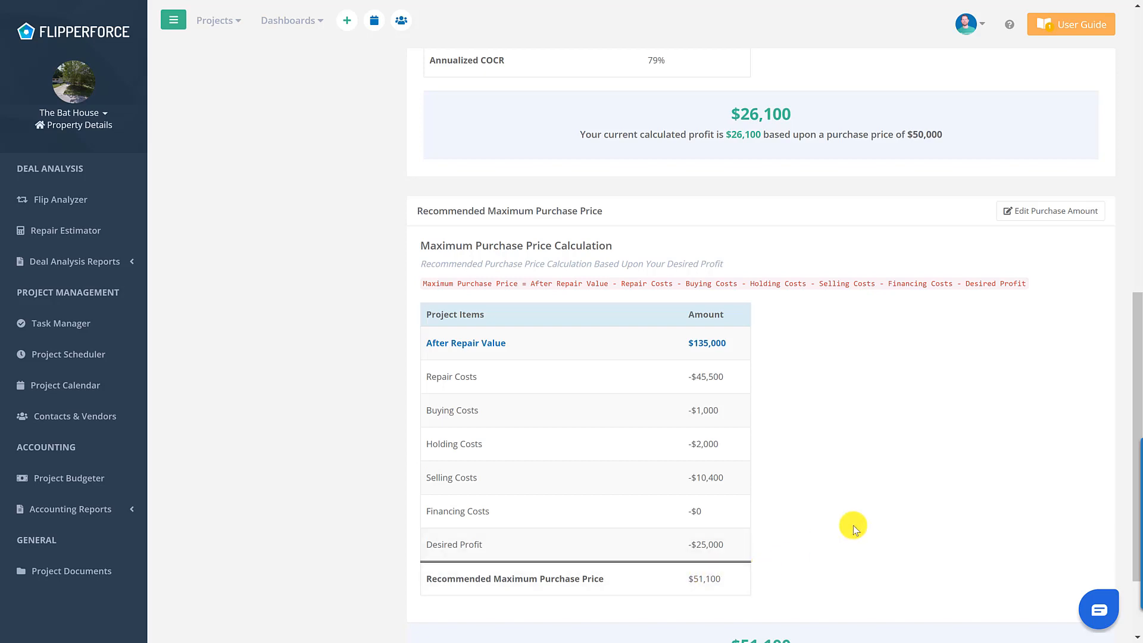
pyautogui.scroll(1, 841, 531)
pyautogui.scroll(8, 841, 531)
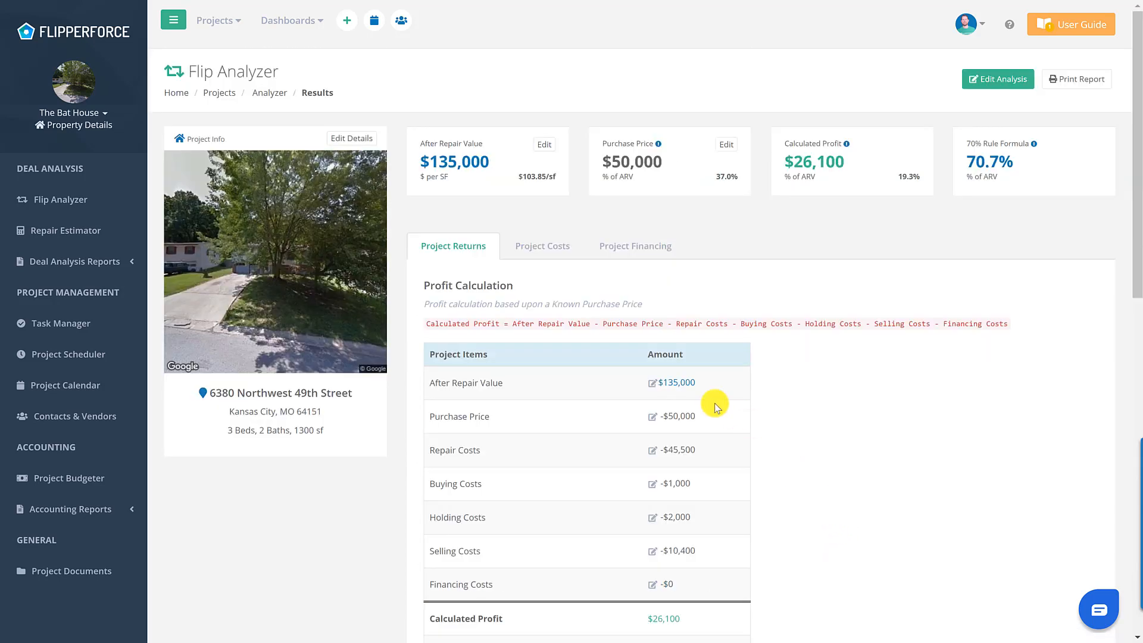
# - Review the Project Costs breakdown and its pie chart
pyautogui.click(538, 247)
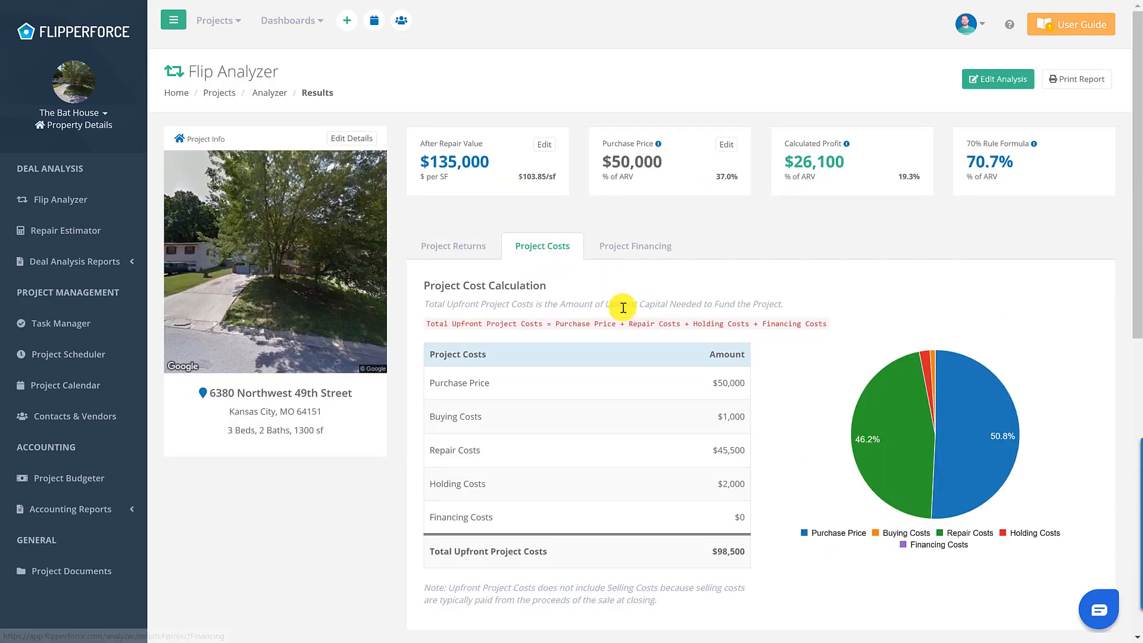
pyautogui.scroll(-1, 620, 303)
pyautogui.scroll(-1, 627, 320)
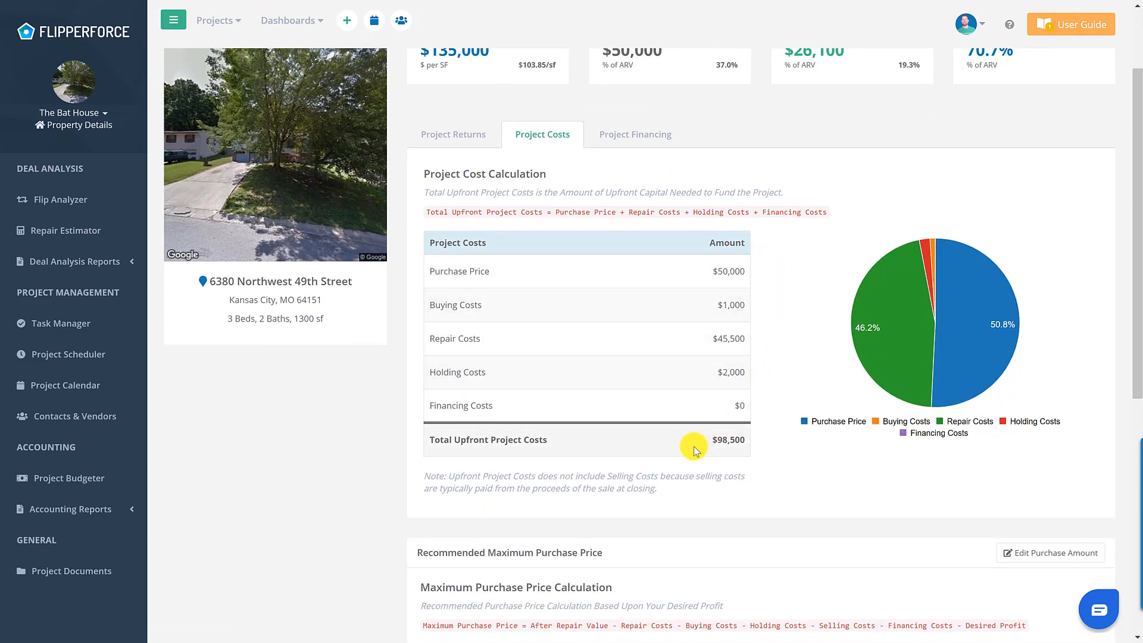
pyautogui.scroll(-2, 722, 454)
pyautogui.scroll(5, 717, 434)
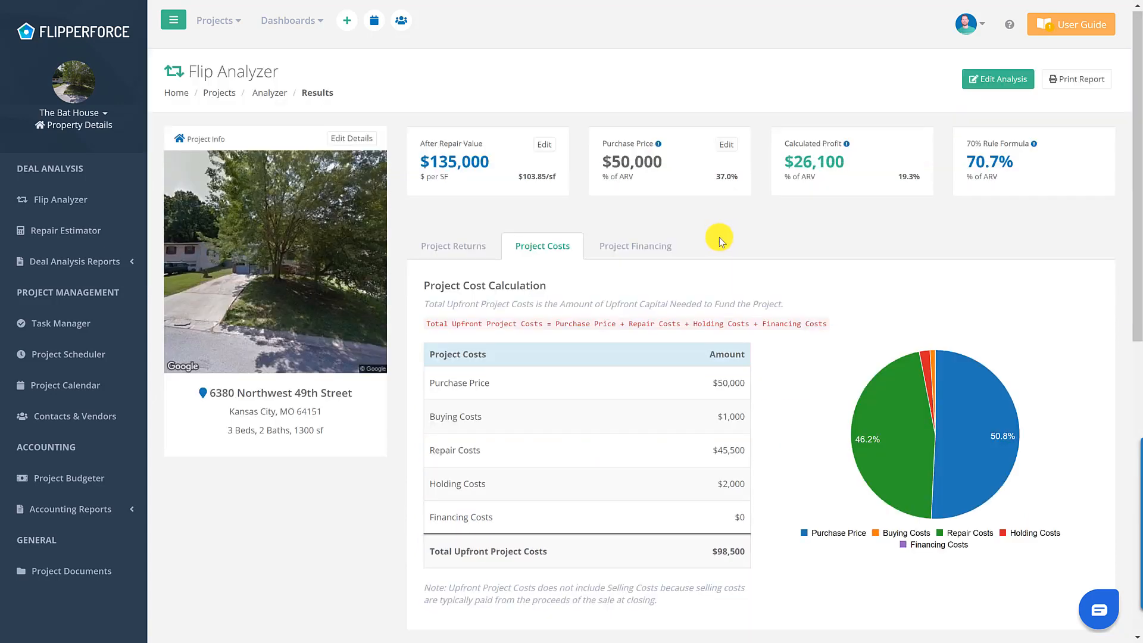
# - Show Project Financing: $98,500 upfront costs, $0 financing, $98,500 cash out of pocket
pyautogui.click(658, 250)
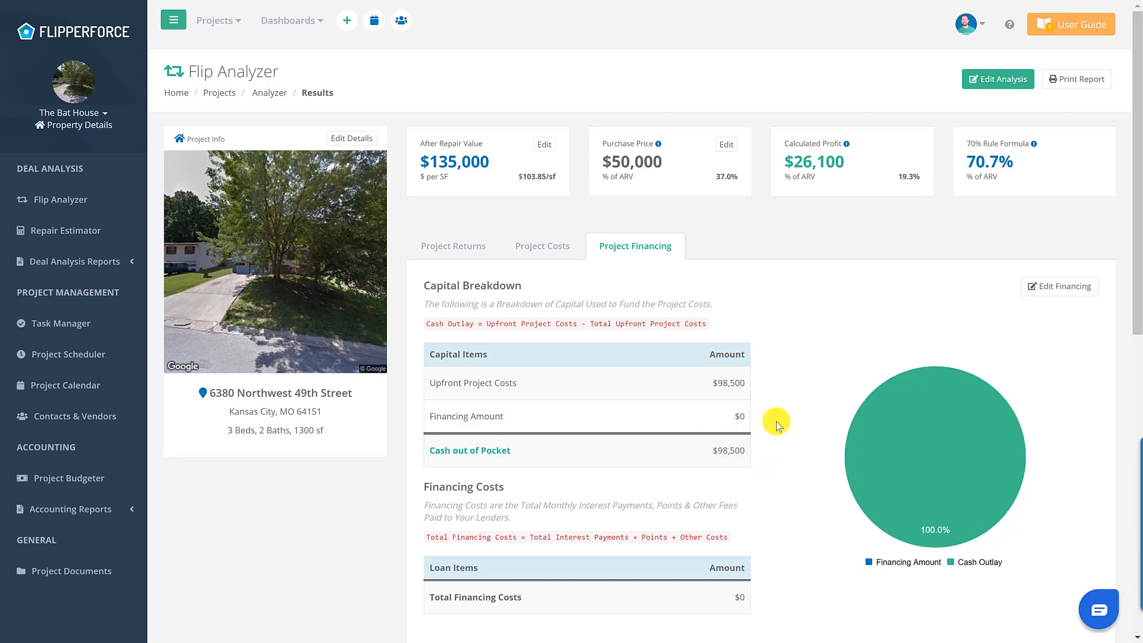
pyautogui.scroll(-2, 776, 420)
pyautogui.scroll(2, 776, 420)
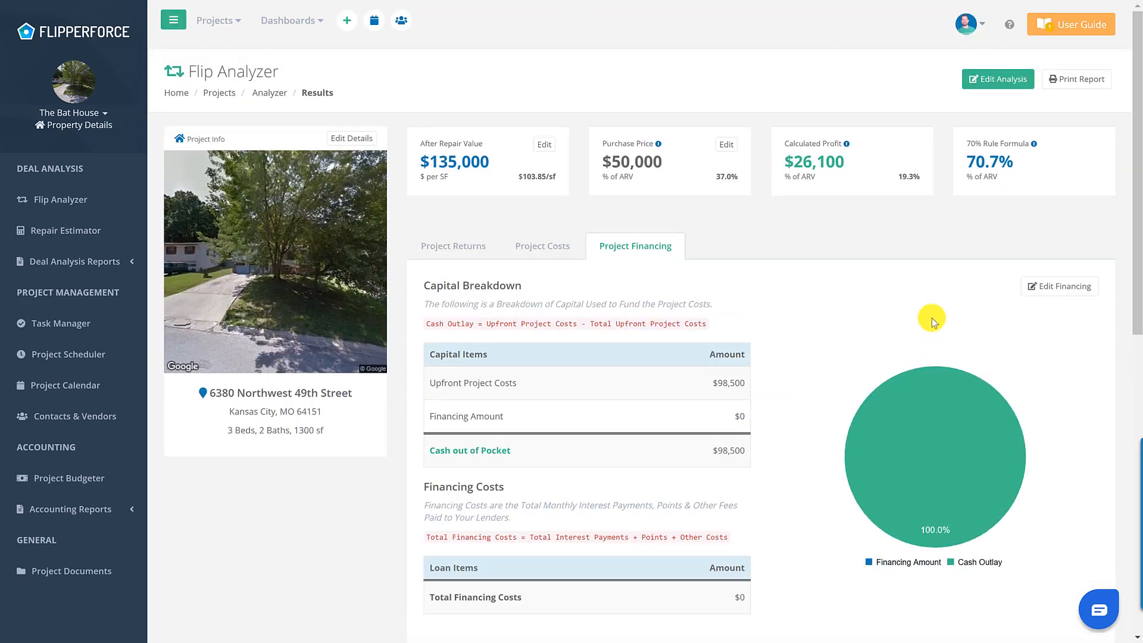
# - Open the investment packet and retitle its cover 'FLIPPING AMAZING REHAB OPPORTUNITY'
pyautogui.click(1063, 80)
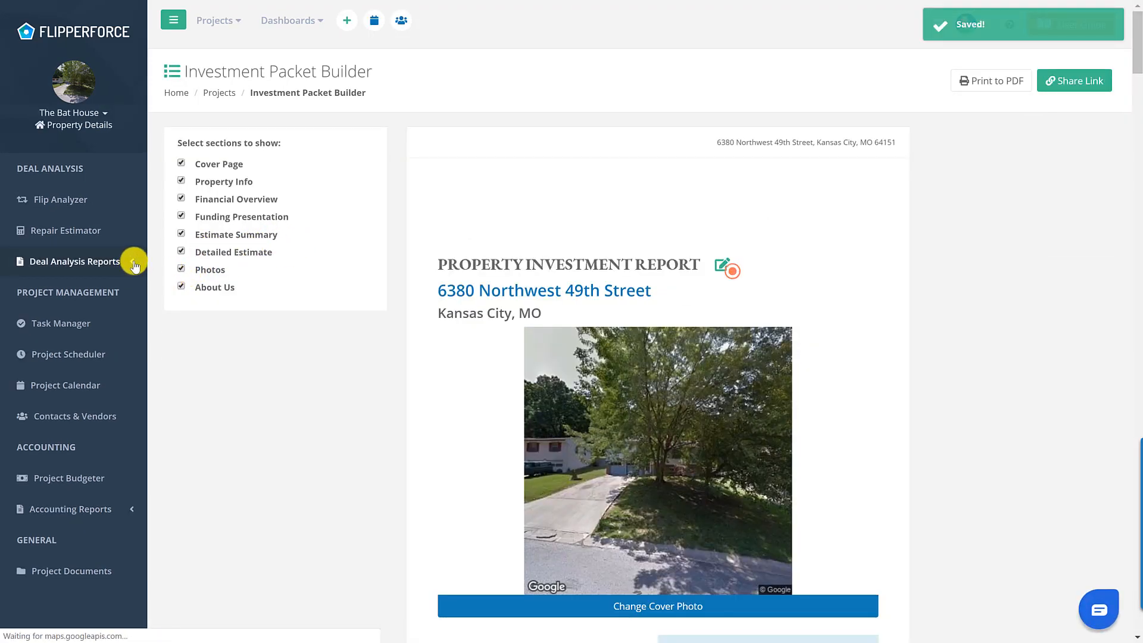
pyautogui.click(132, 264)
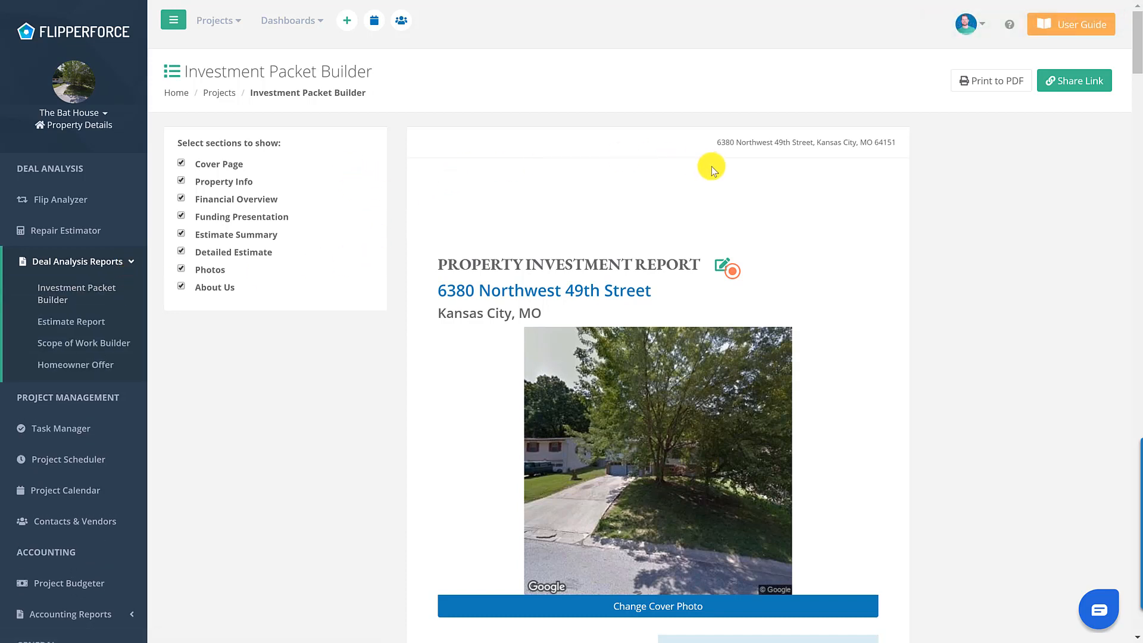
pyautogui.click(715, 273)
pyautogui.click(556, 268)
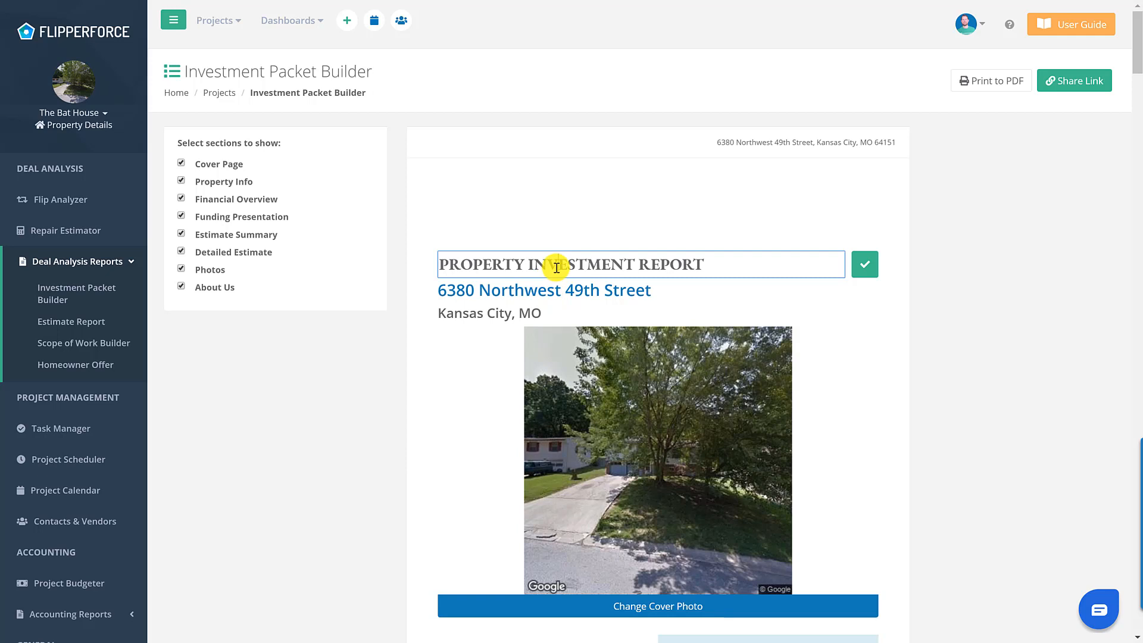
pyautogui.tripleClick(640, 264)
pyautogui.write('FLIPPING')
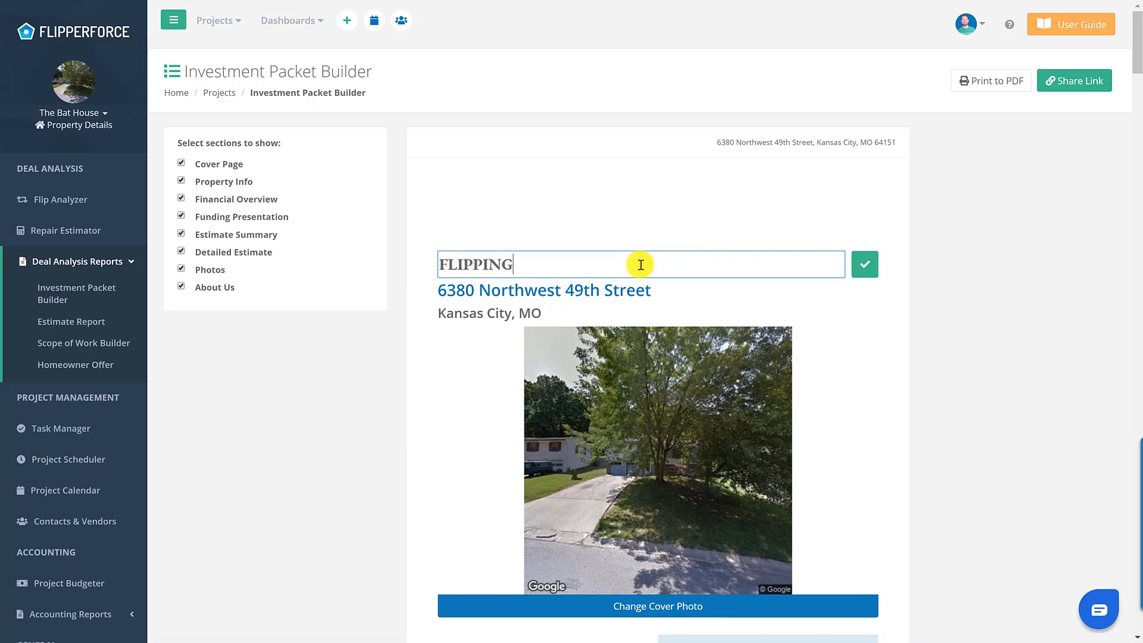
pyautogui.write(' AMAZING REHAB')
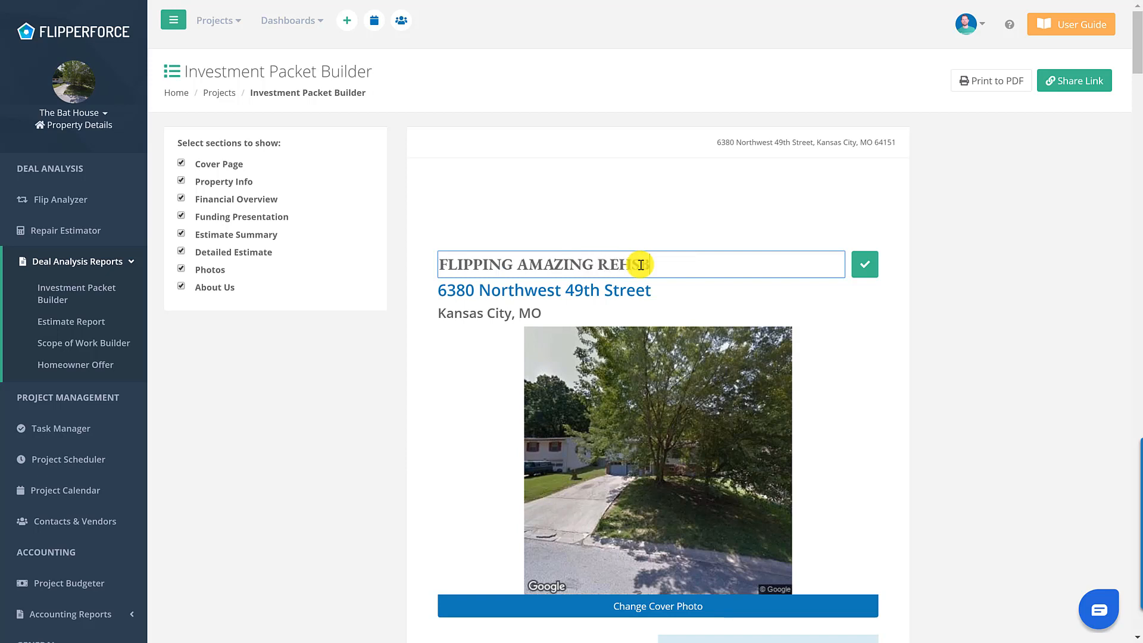
pyautogui.write(' OPPORTUNITY')
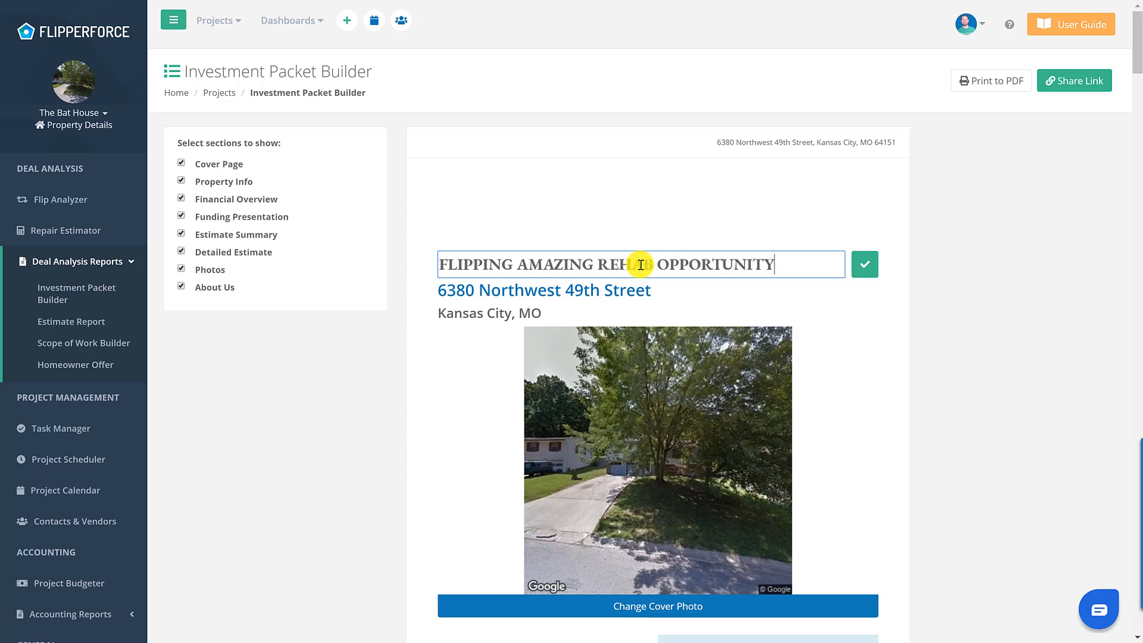
pyautogui.click(864, 264)
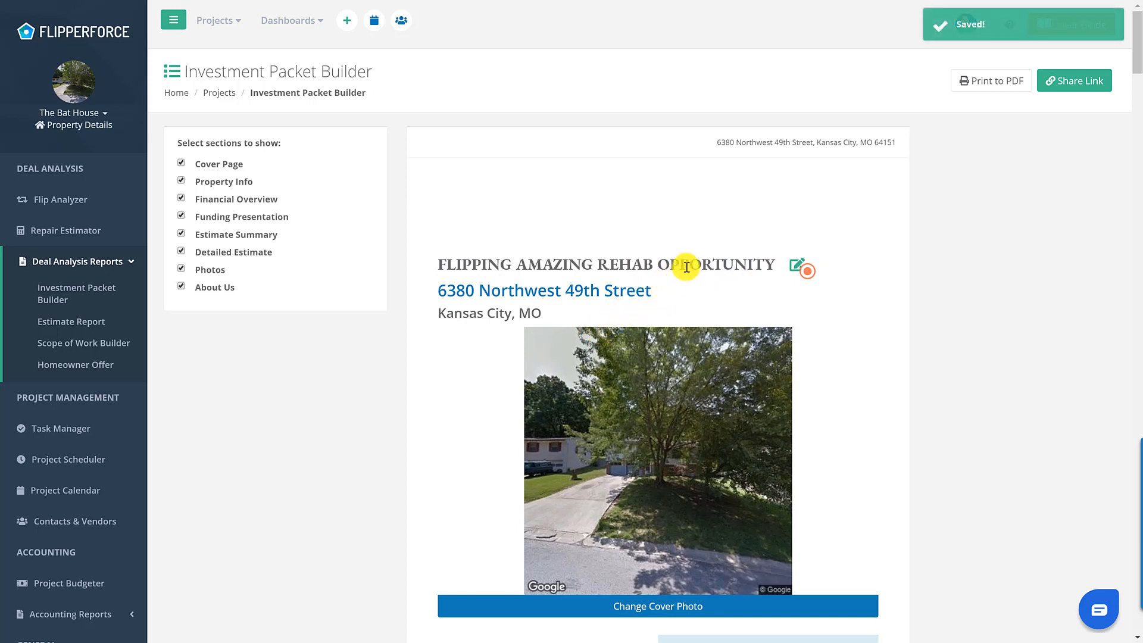
pyautogui.scroll(-2, 761, 256)
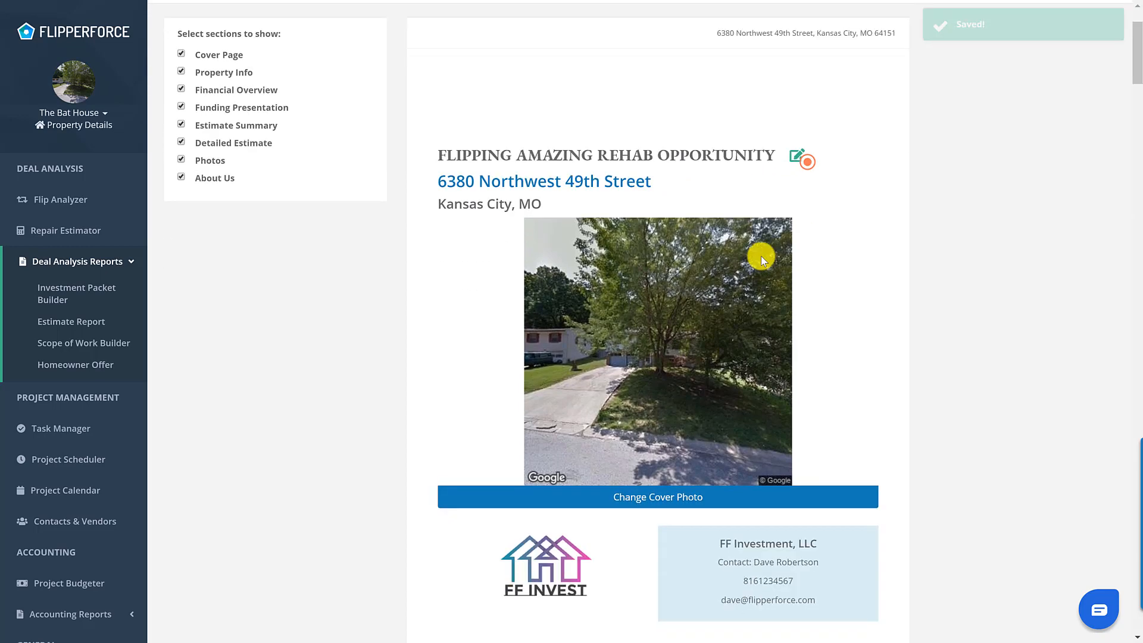
pyautogui.scroll(-2, 760, 254)
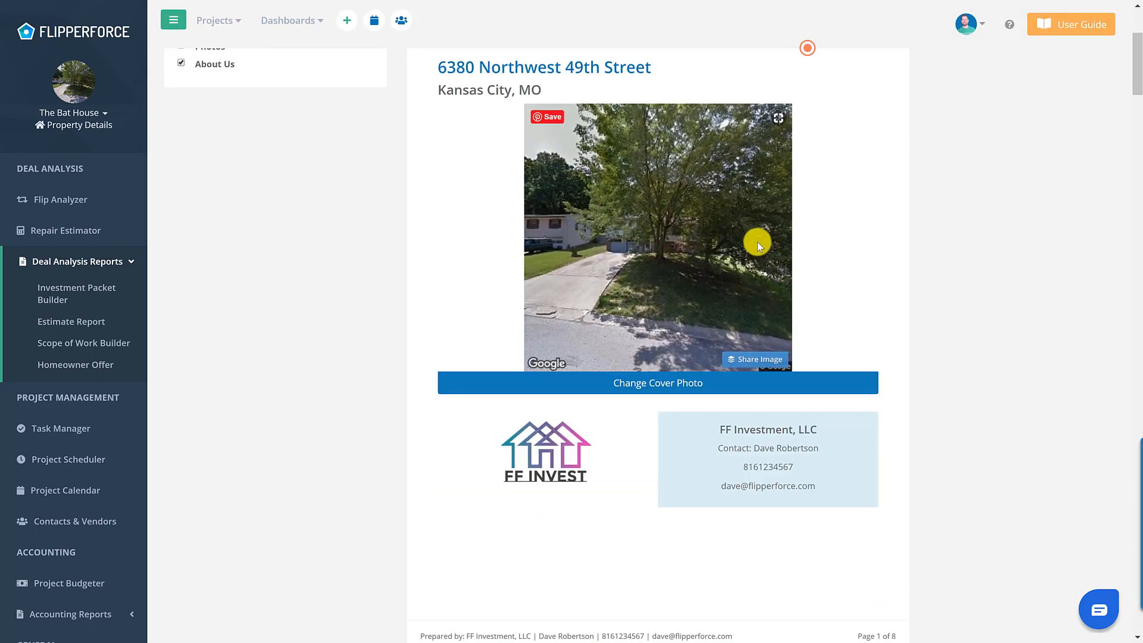
pyautogui.scroll(4, 750, 238)
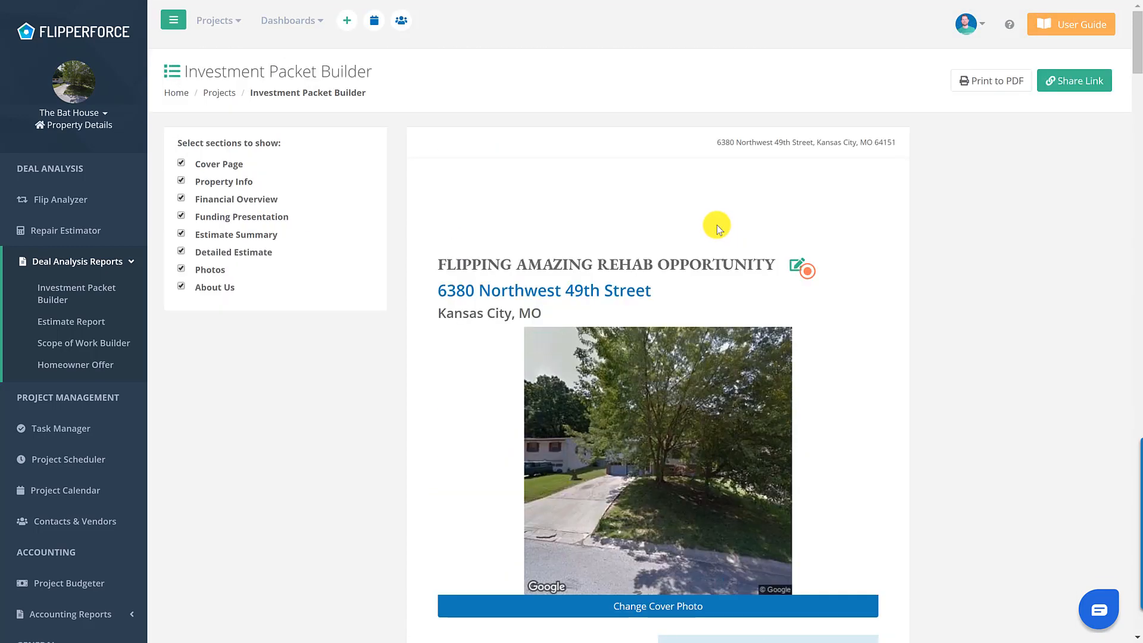
pyautogui.scroll(-8, 718, 224)
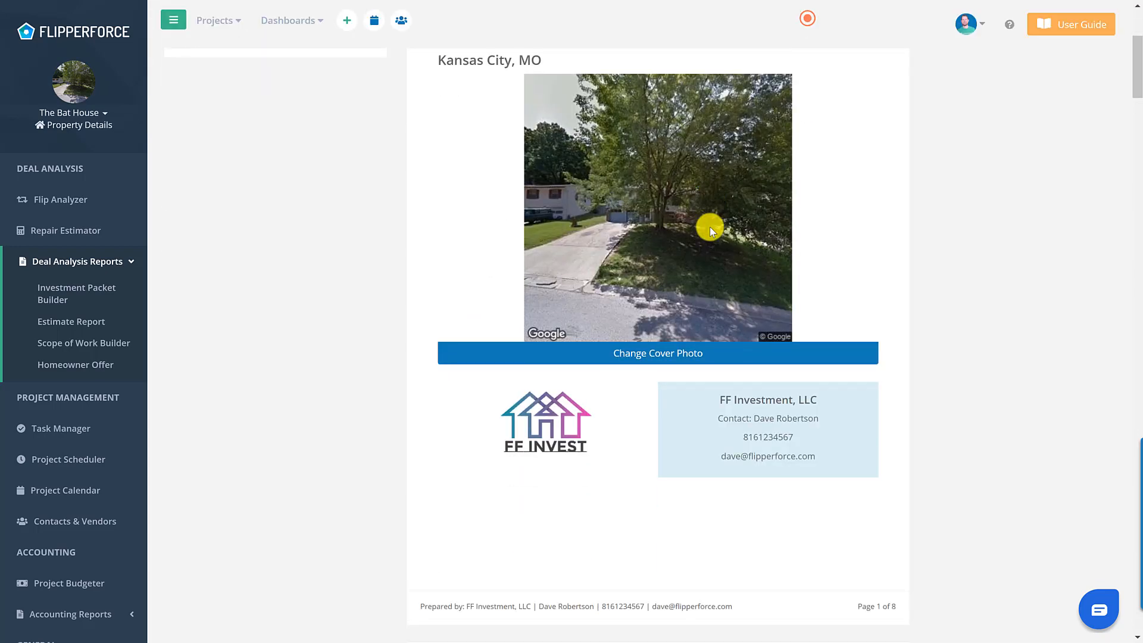
pyautogui.scroll(-10, 709, 226)
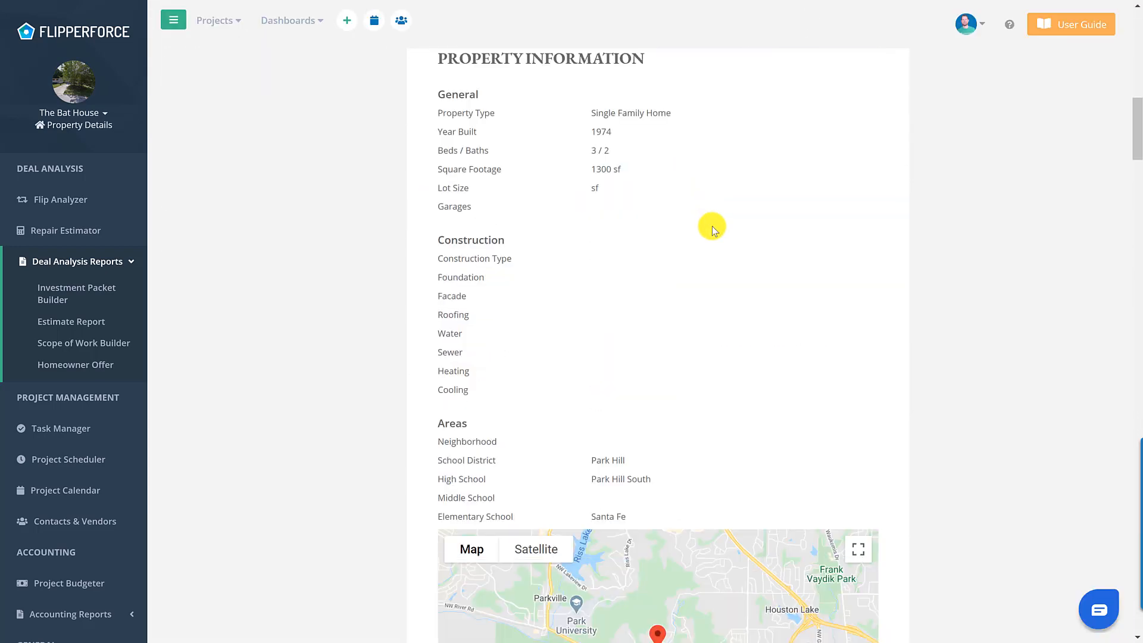
pyautogui.scroll(-8, 718, 224)
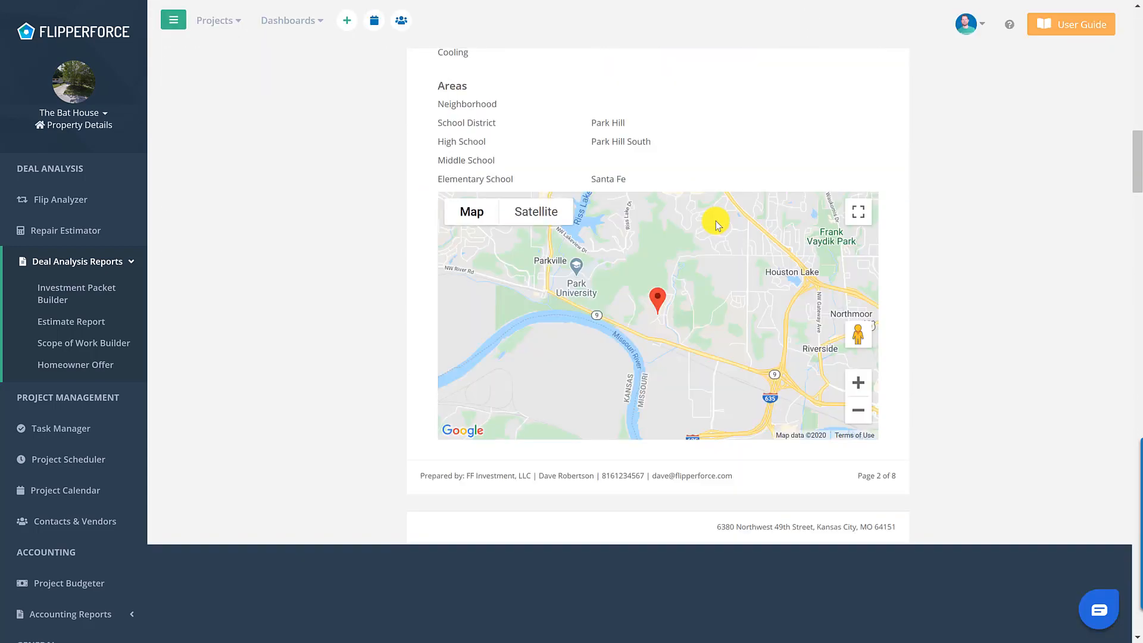
pyautogui.scroll(-1, 717, 226)
pyautogui.scroll(-5, 716, 226)
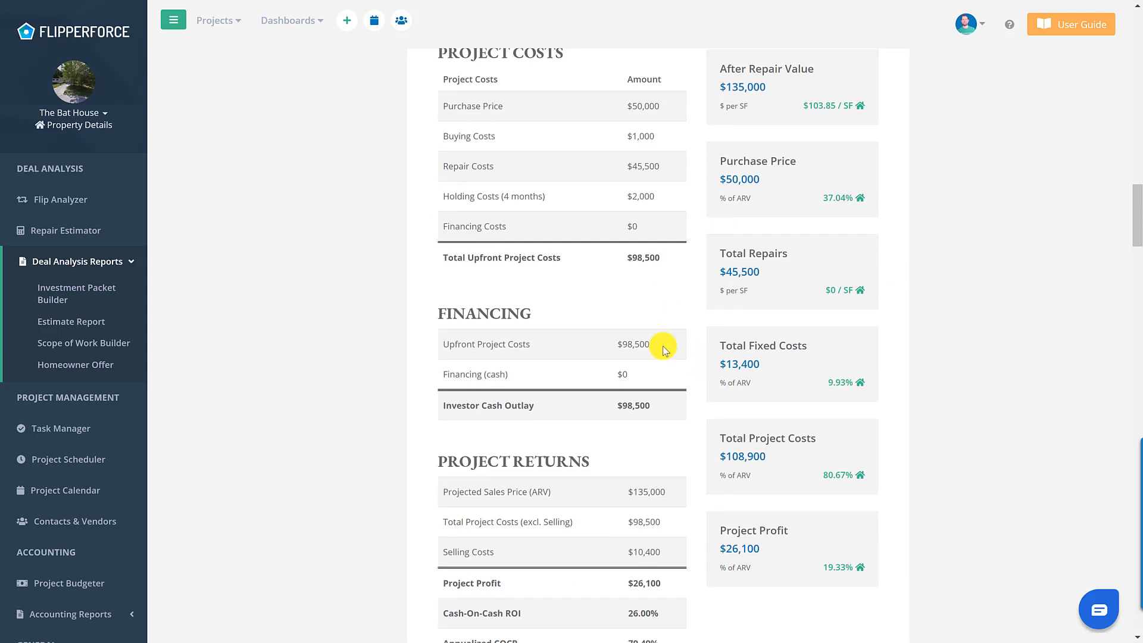
pyautogui.scroll(-2, 658, 365)
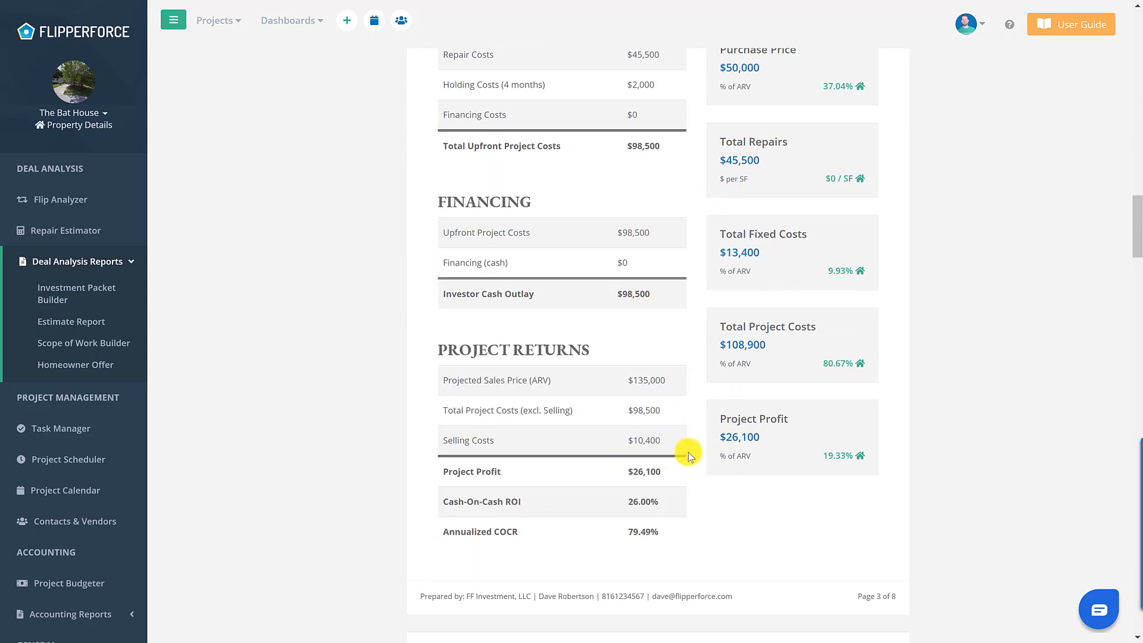
pyautogui.scroll(-7, 709, 414)
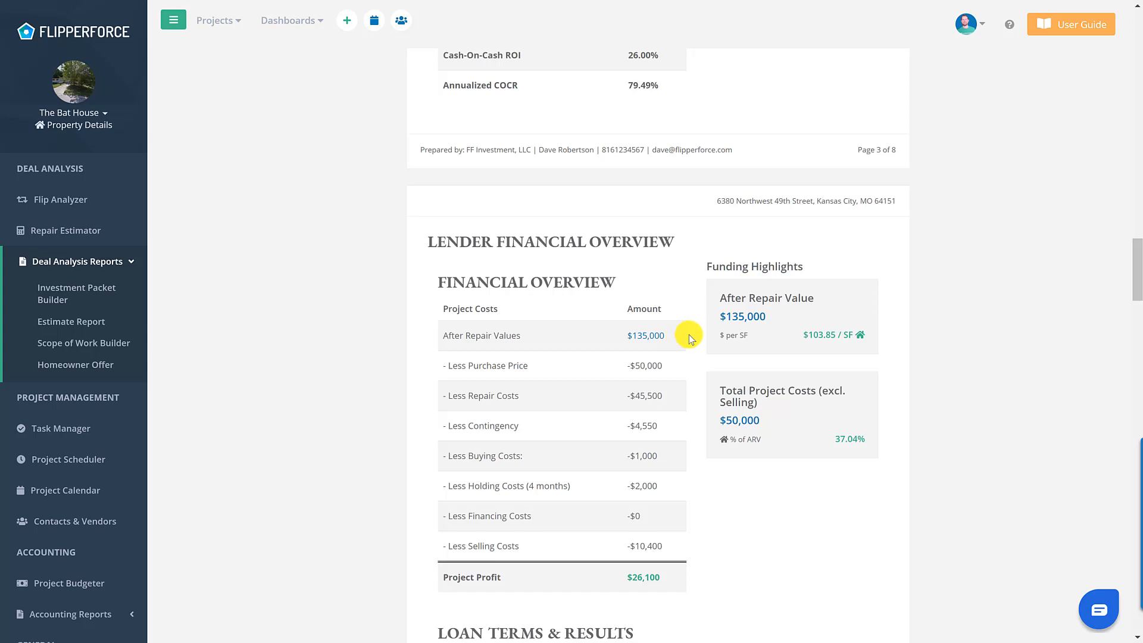
pyautogui.scroll(-4, 693, 331)
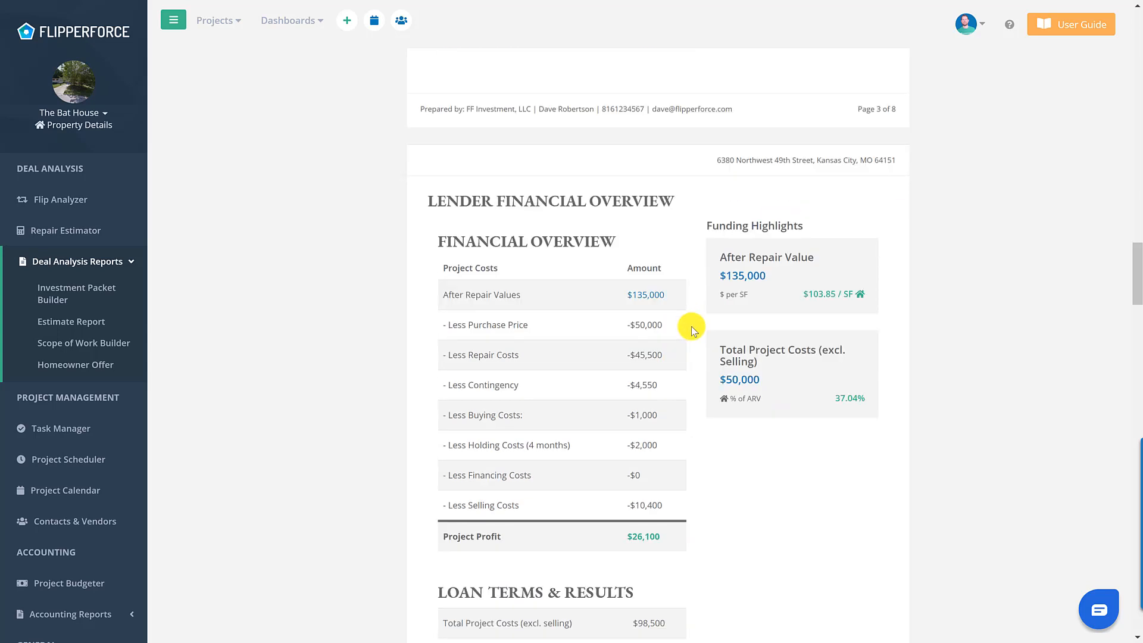
pyautogui.scroll(-2, 693, 331)
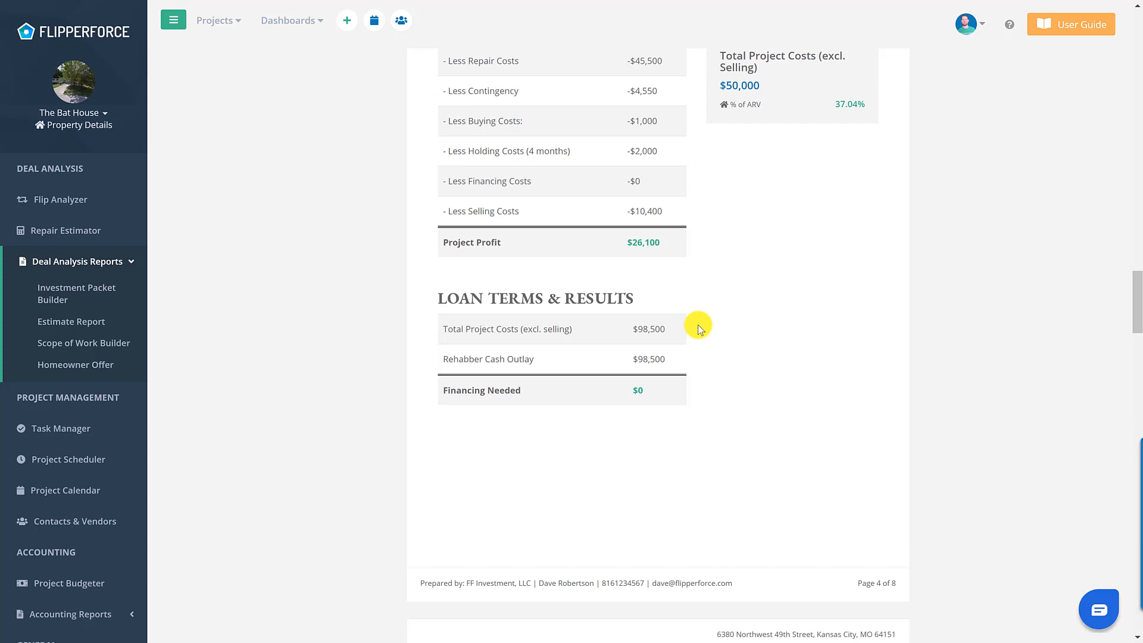
pyautogui.scroll(-8, 700, 330)
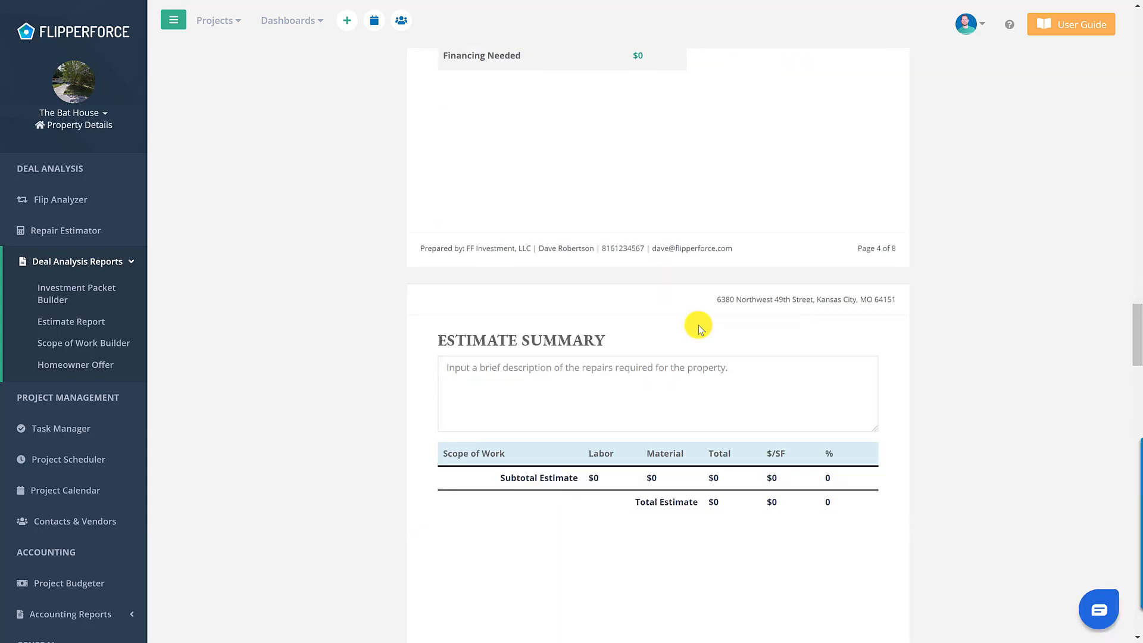
pyautogui.scroll(-10, 769, 309)
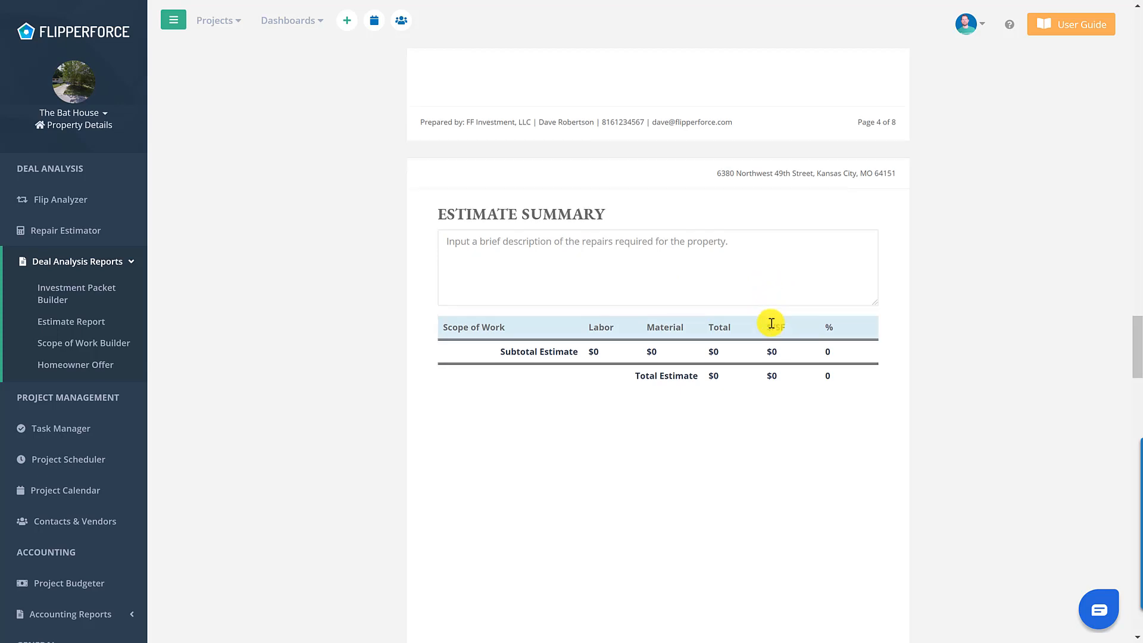
pyautogui.scroll(-3, 775, 340)
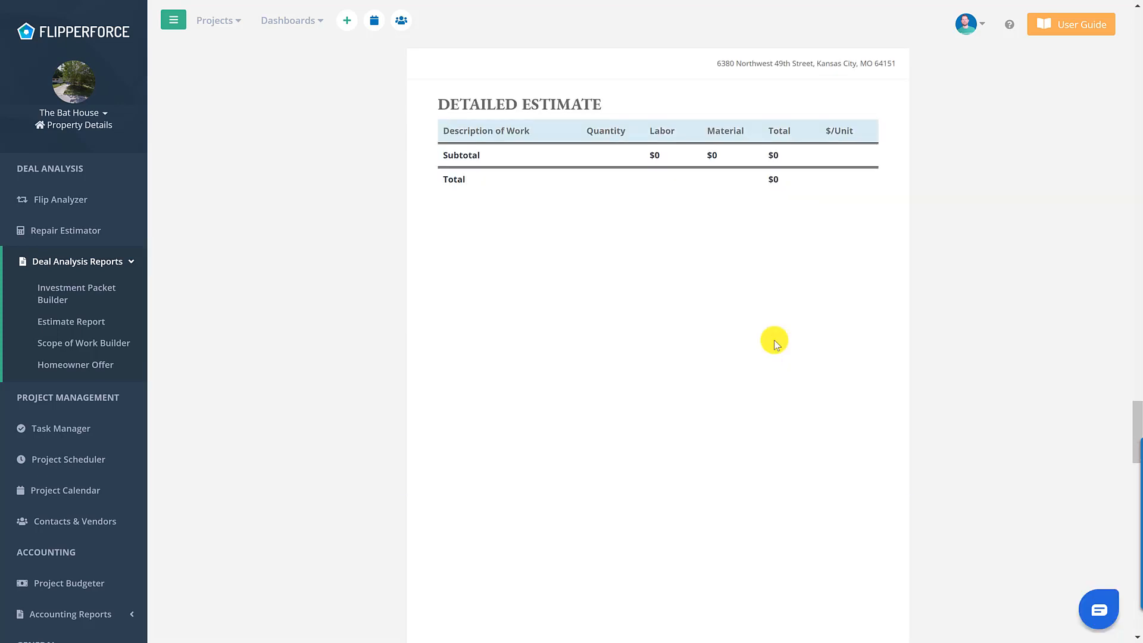
pyautogui.scroll(-12, 775, 341)
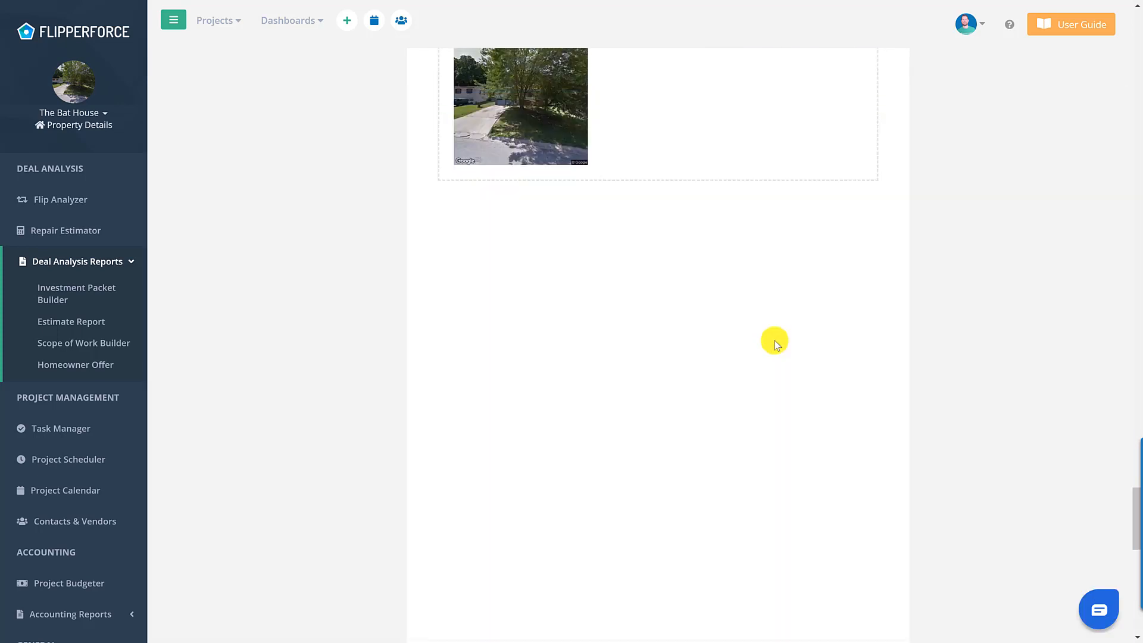
pyautogui.scroll(2, 775, 342)
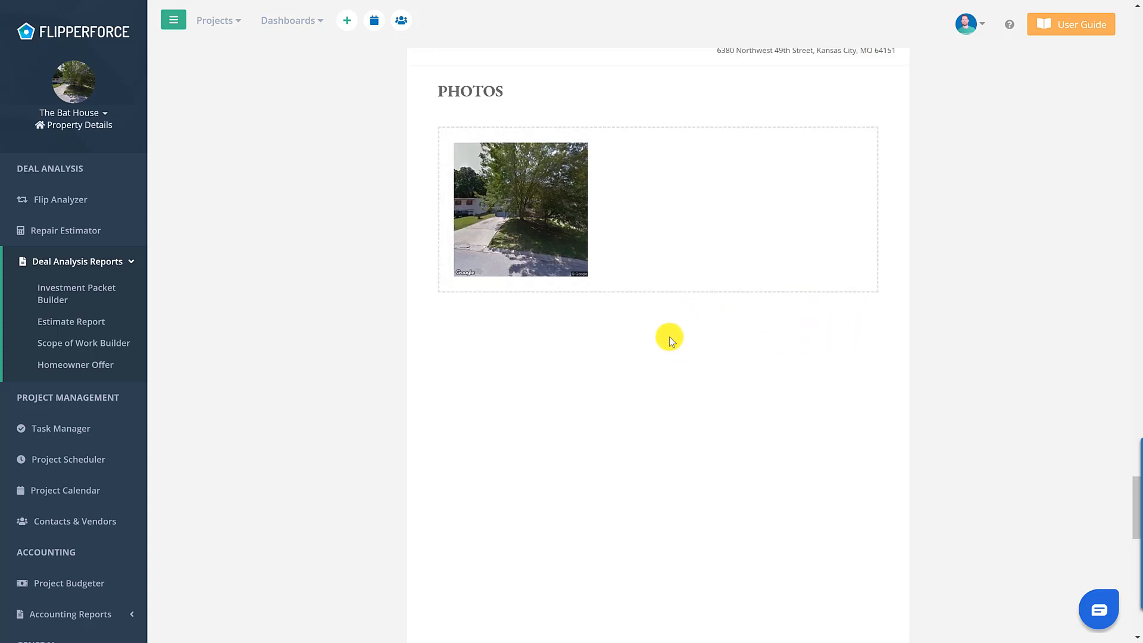
pyautogui.scroll(15, 670, 339)
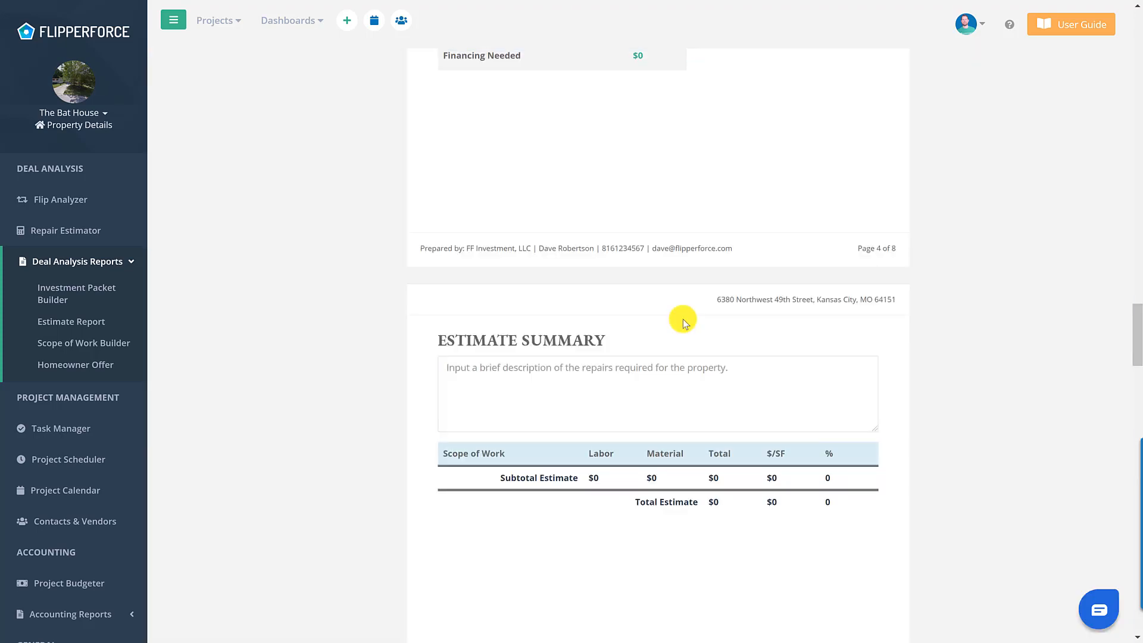
pyautogui.scroll(10, 679, 316)
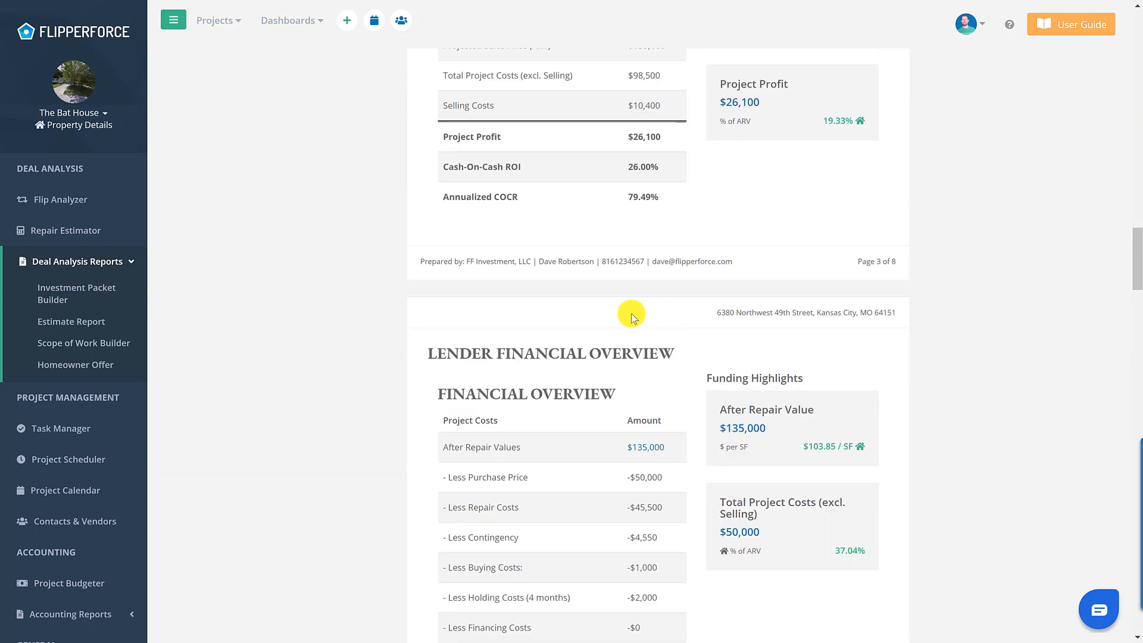
pyautogui.scroll(10, 632, 317)
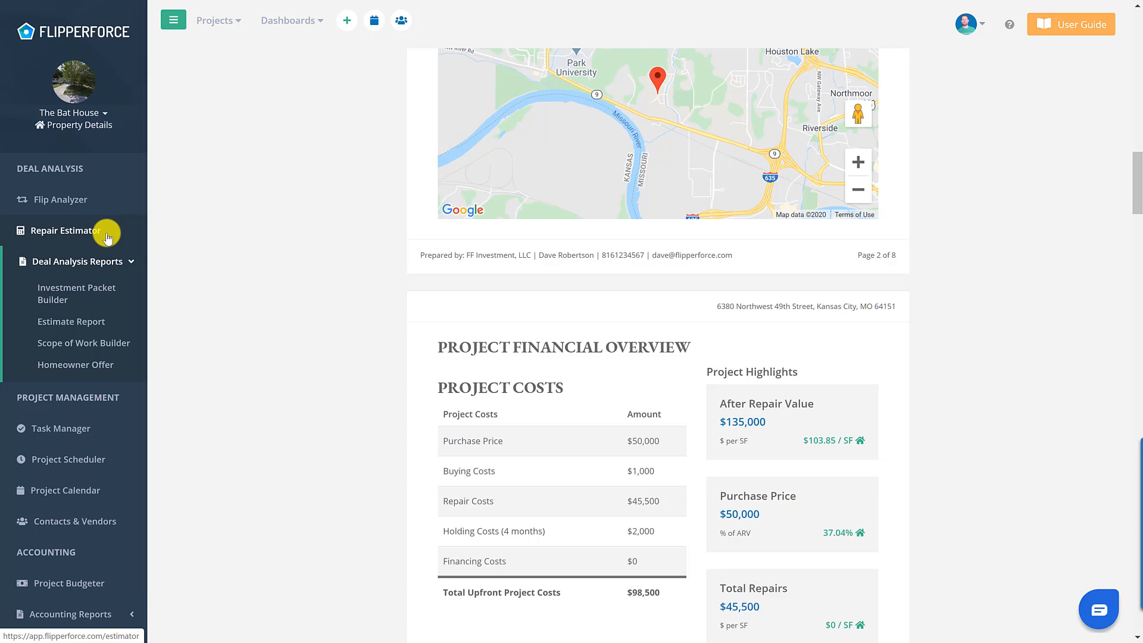
# - Start a new Repair Estimator estimate from the 'FlipperForce - Rehab' saved template
pyautogui.click(107, 237)
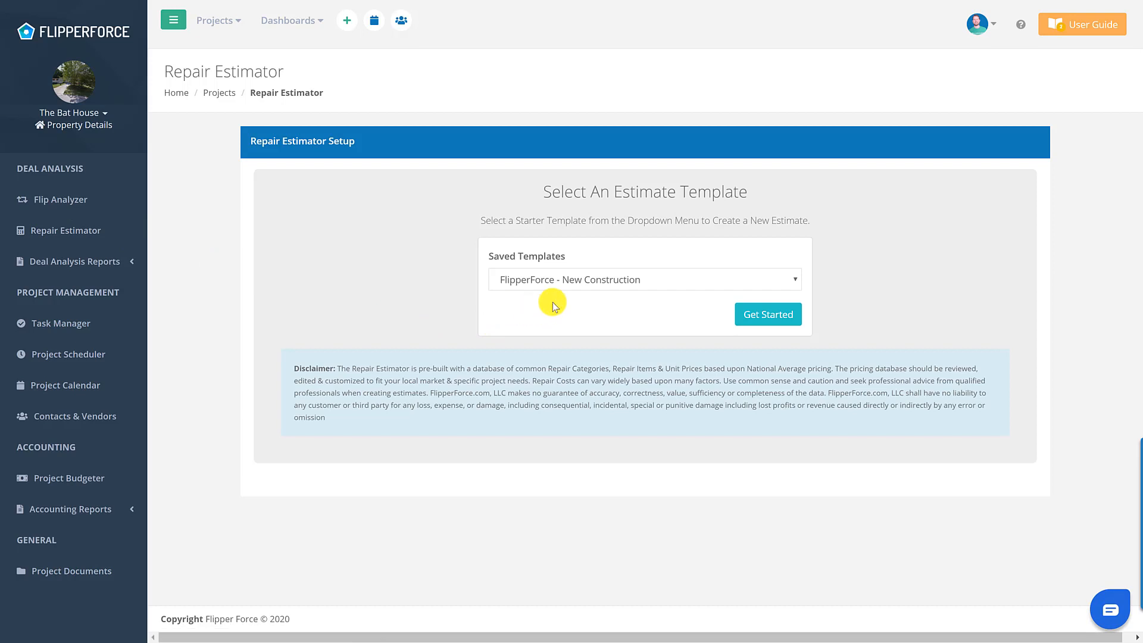
pyautogui.click(564, 284)
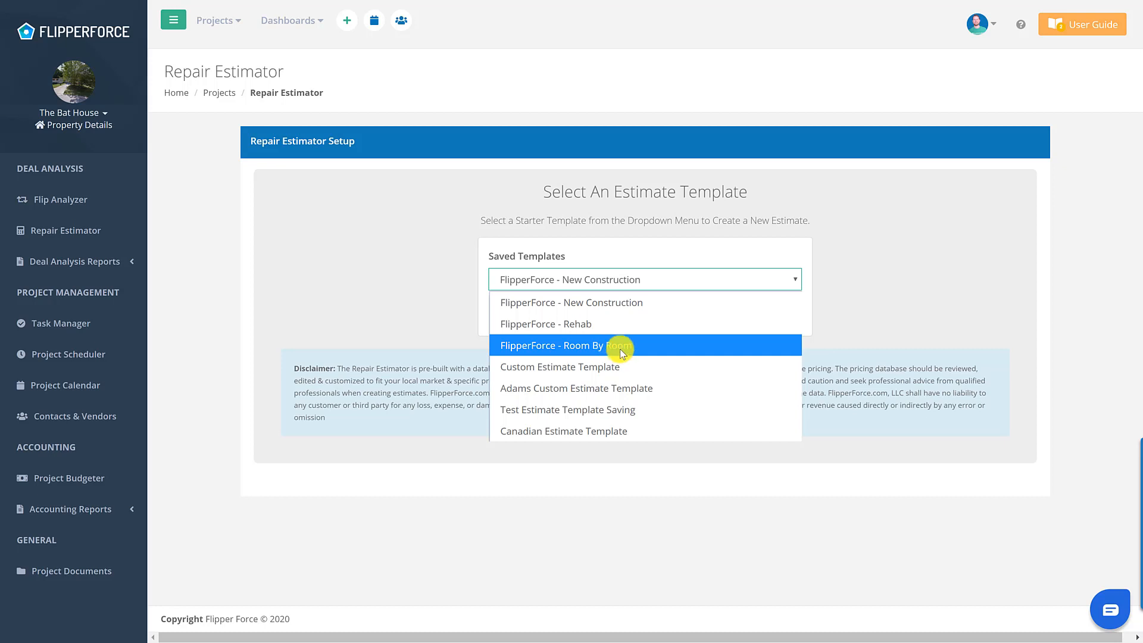
pyautogui.click(619, 326)
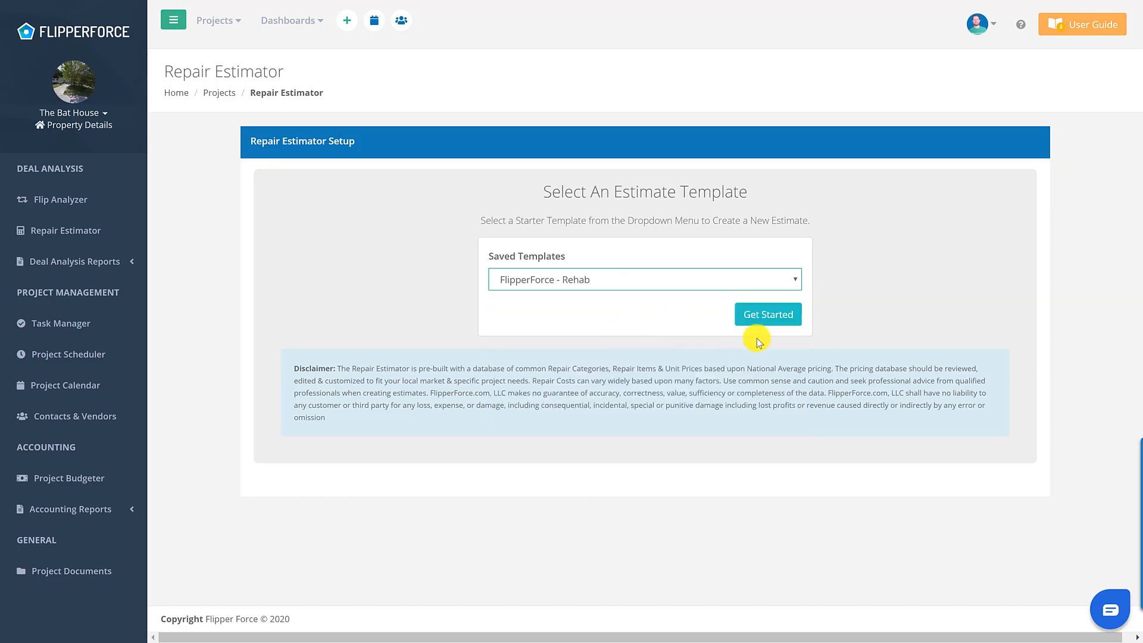
pyautogui.click(766, 316)
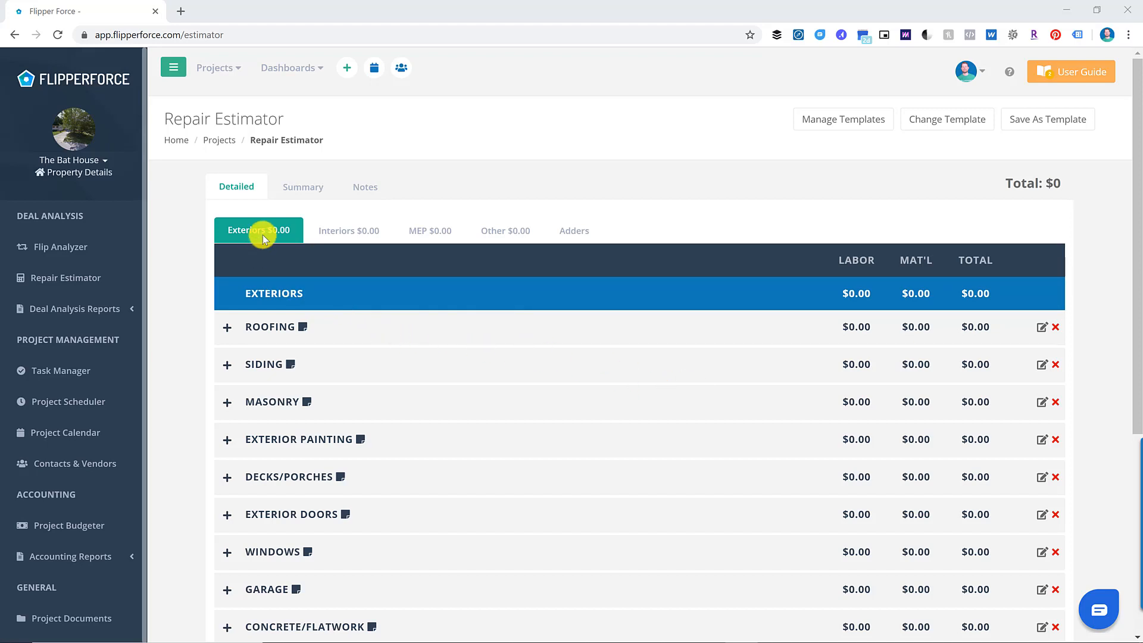
pyautogui.click(332, 237)
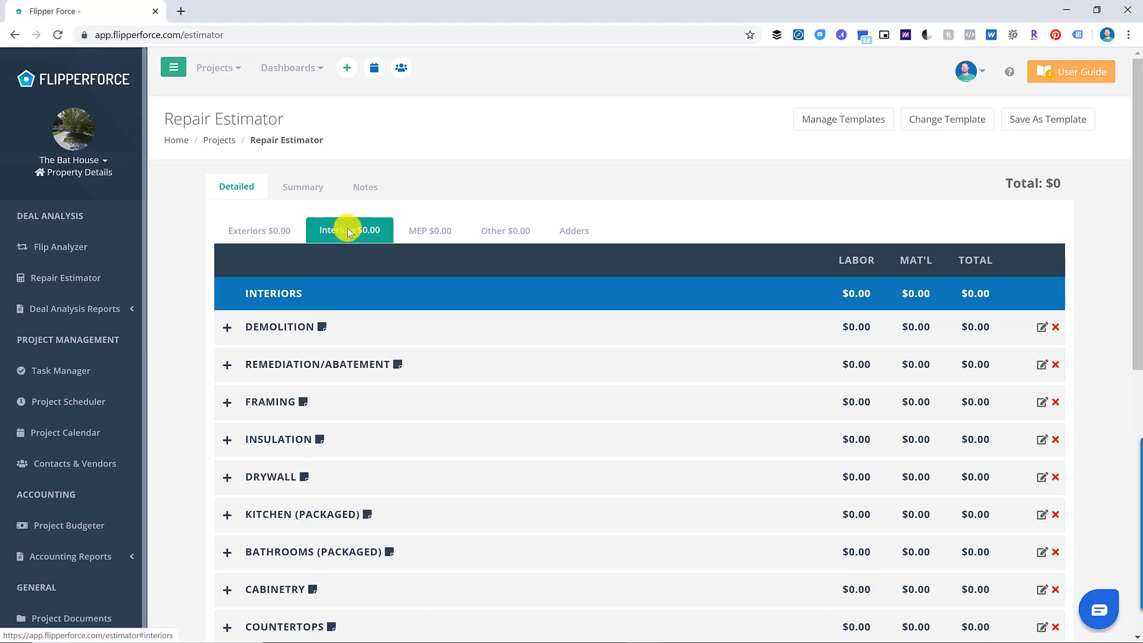
pyautogui.click(426, 233)
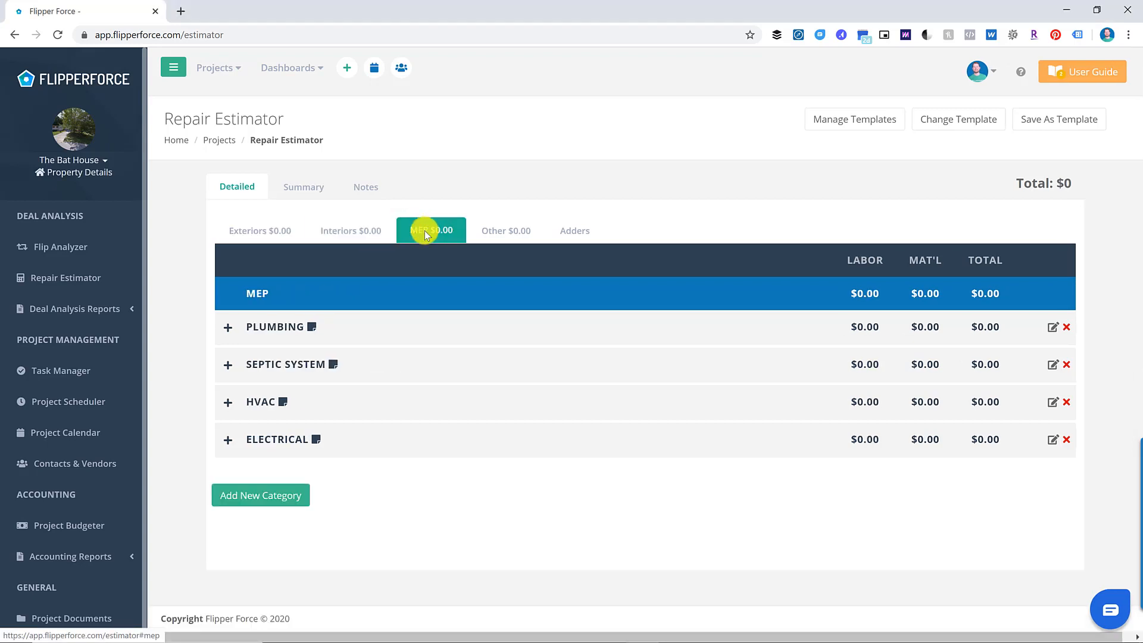
pyautogui.click(514, 235)
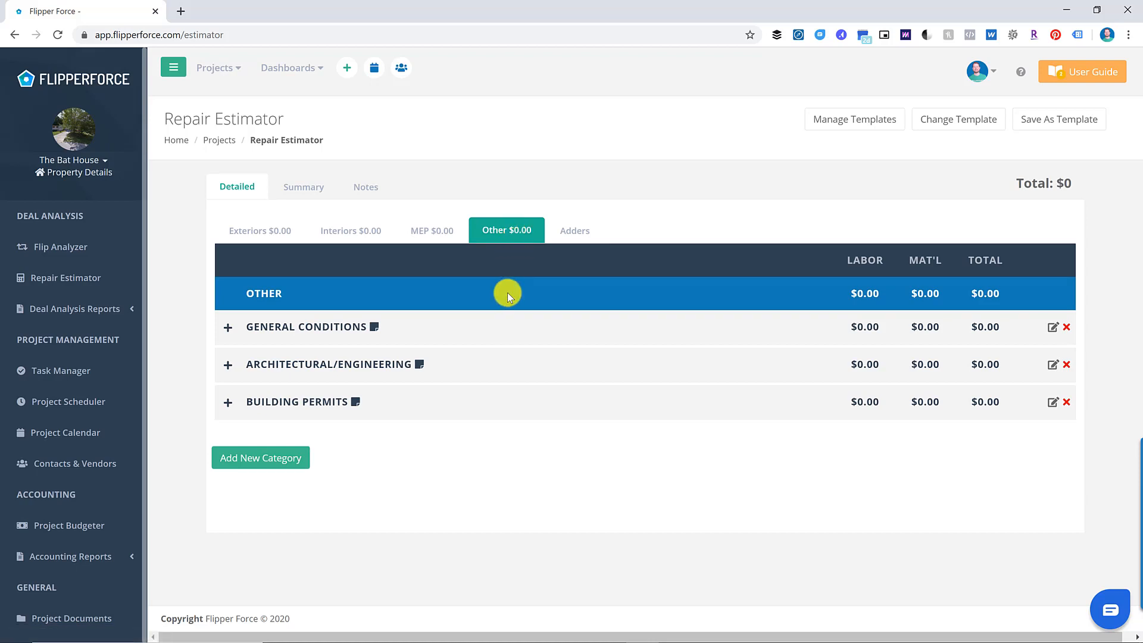
pyautogui.click(580, 232)
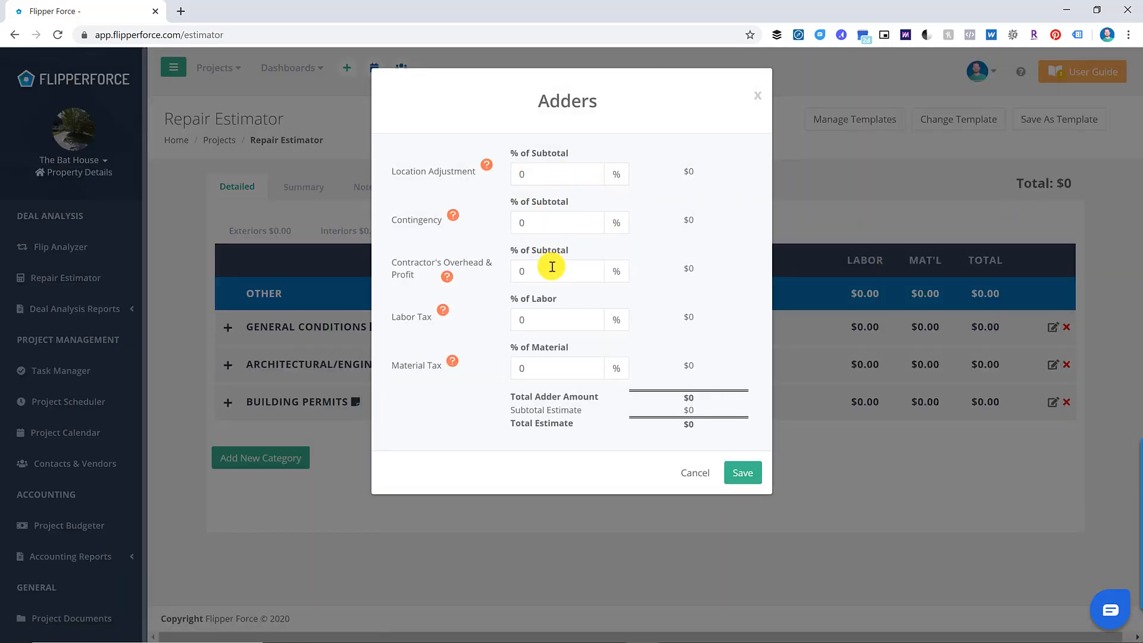
pyautogui.click(701, 474)
pyautogui.click(260, 233)
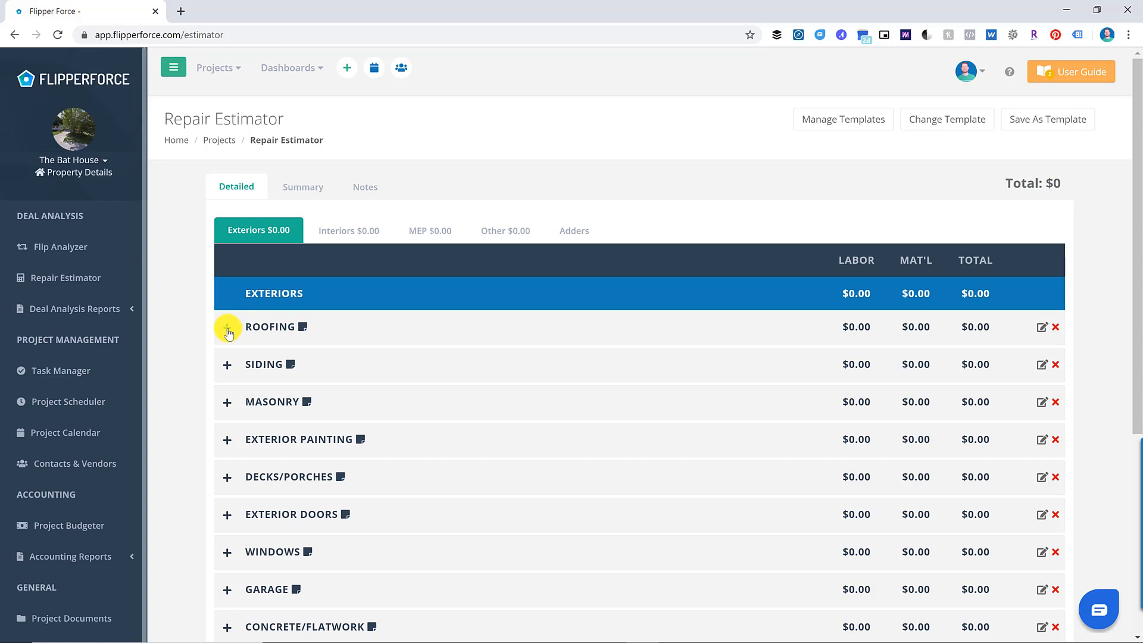
# - Estimate 18 squares of architectural asphalt roofing at $275 labor, making Roofing $4,950
pyautogui.scroll(-4, 345, 467)
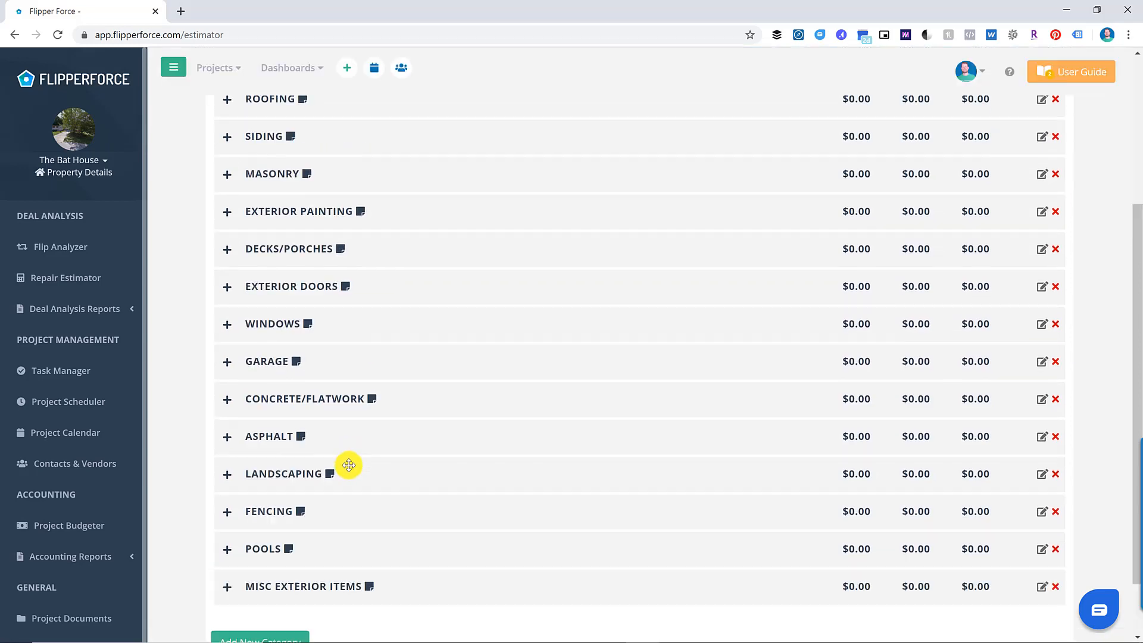
pyautogui.scroll(4, 349, 465)
pyautogui.click(227, 327)
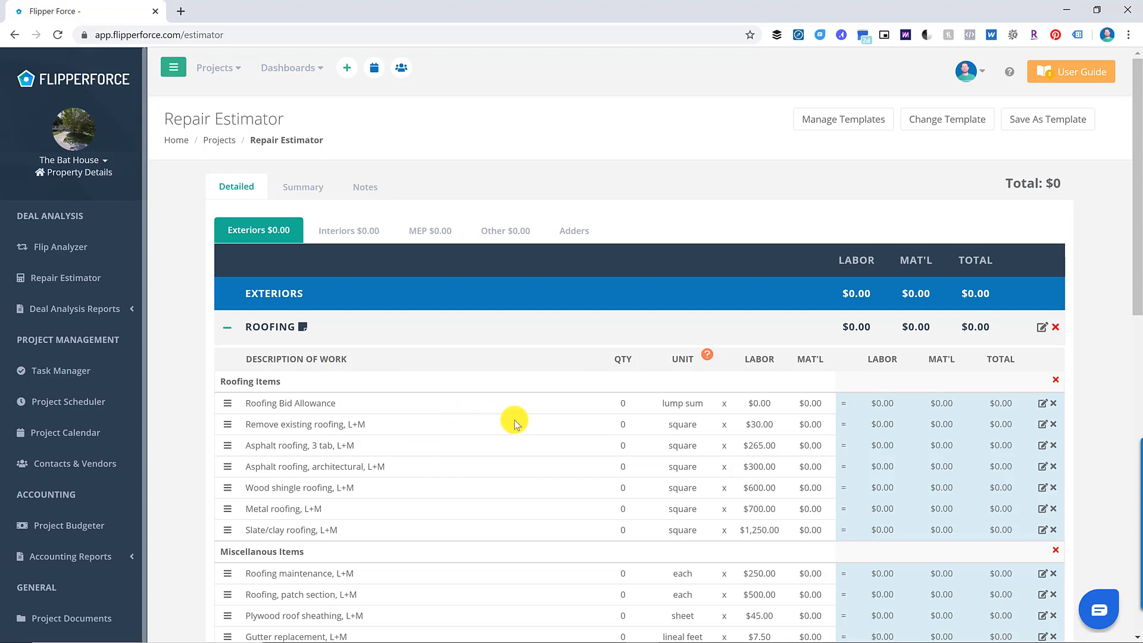
pyautogui.click(628, 466)
pyautogui.write('18')
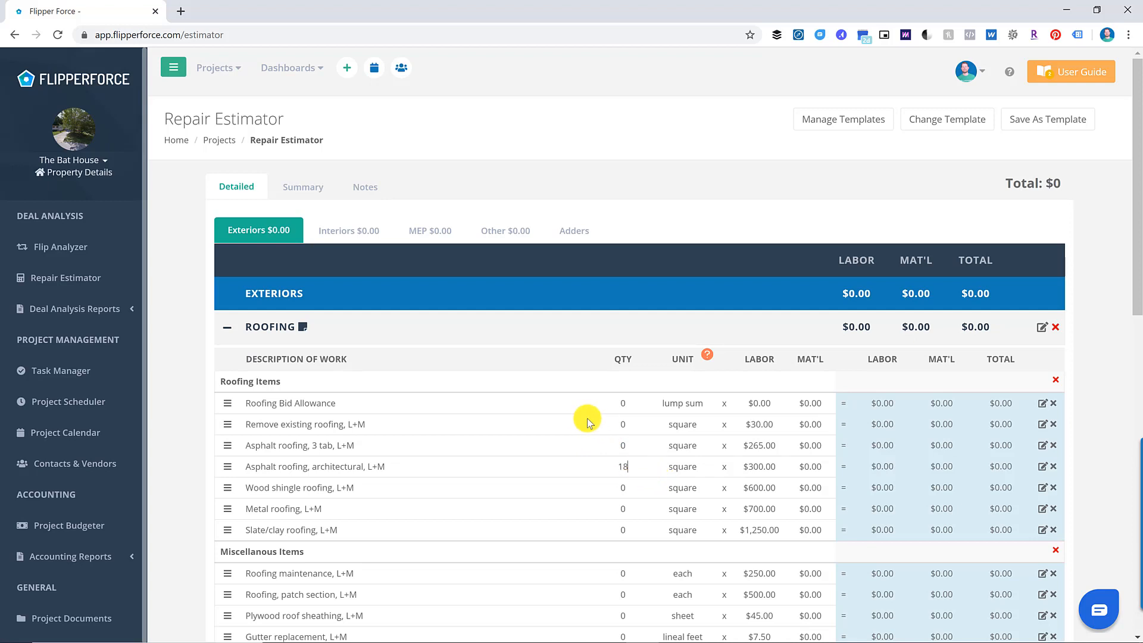
pyautogui.click(582, 324)
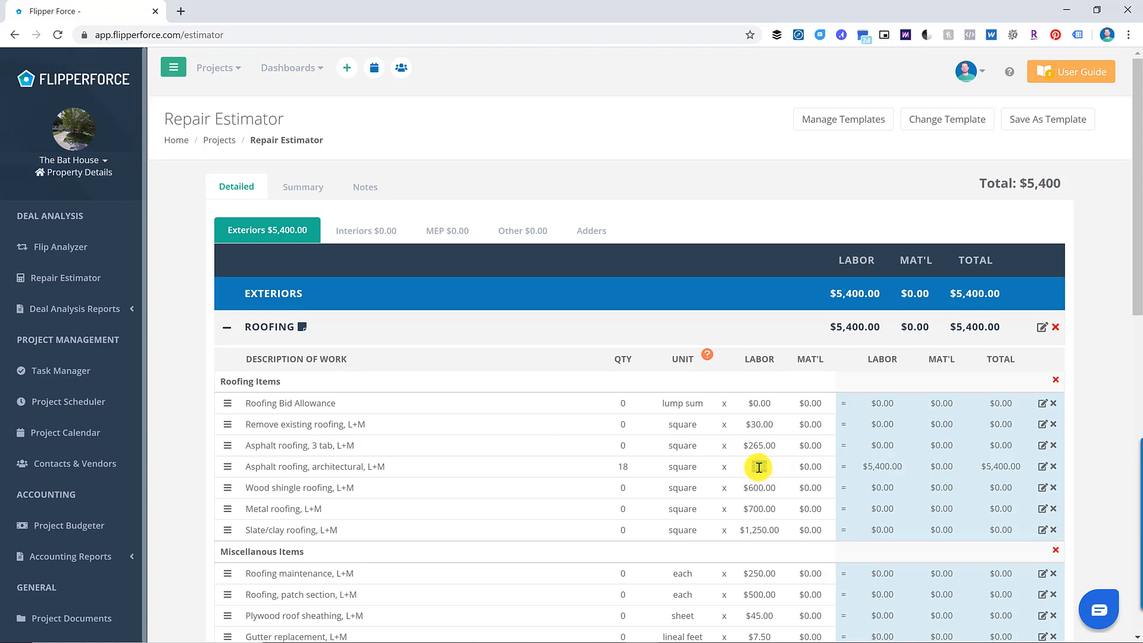
pyautogui.press('Return')
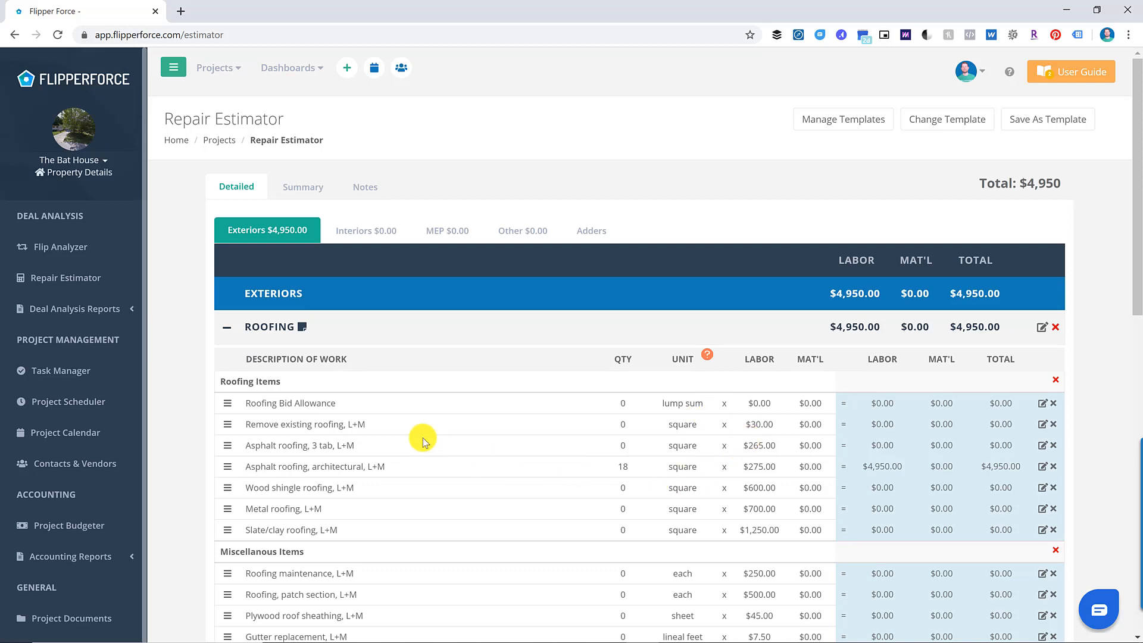
pyautogui.click(228, 327)
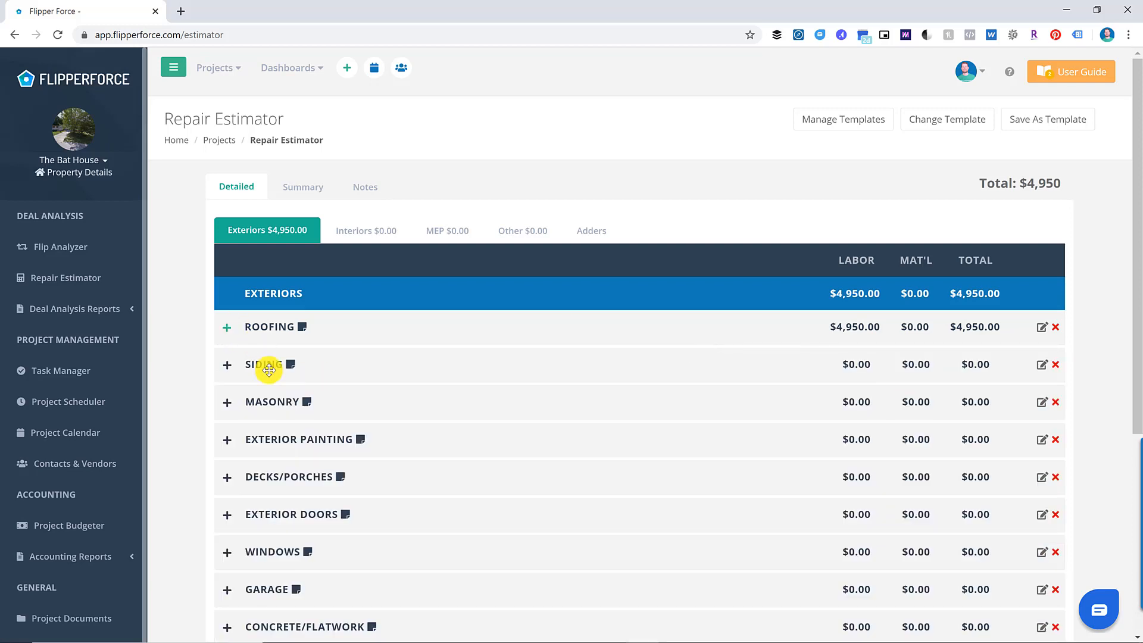
# - Enter 1300 sq ft of exterior painting, bringing Exterior Painting to $1,950
pyautogui.click(228, 441)
pyautogui.scroll(-2, 512, 414)
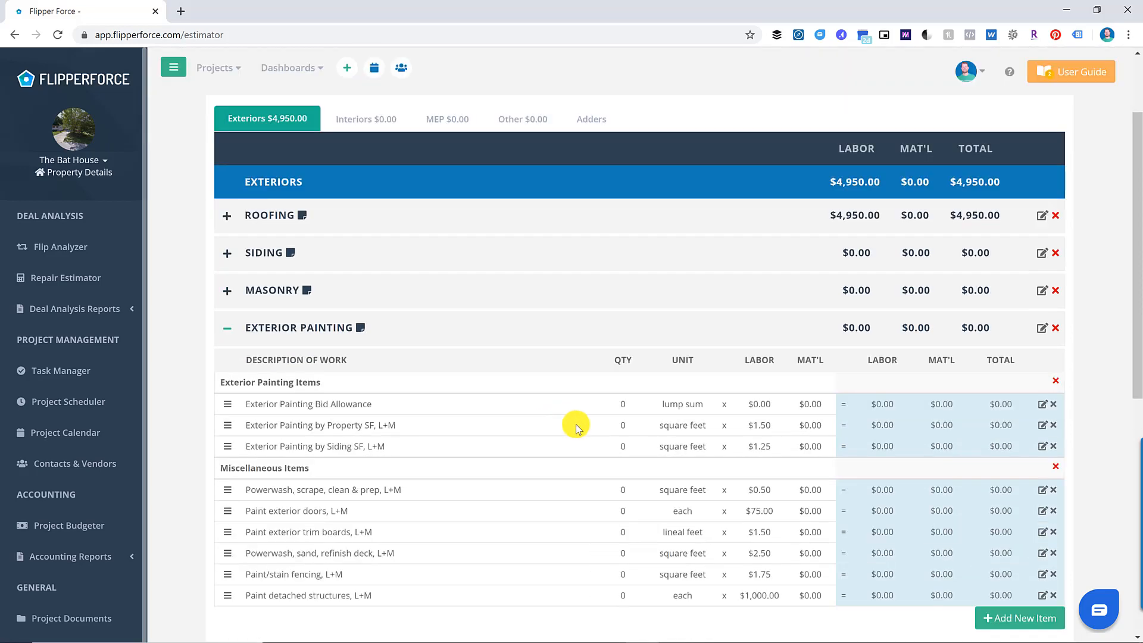
pyautogui.click(622, 425)
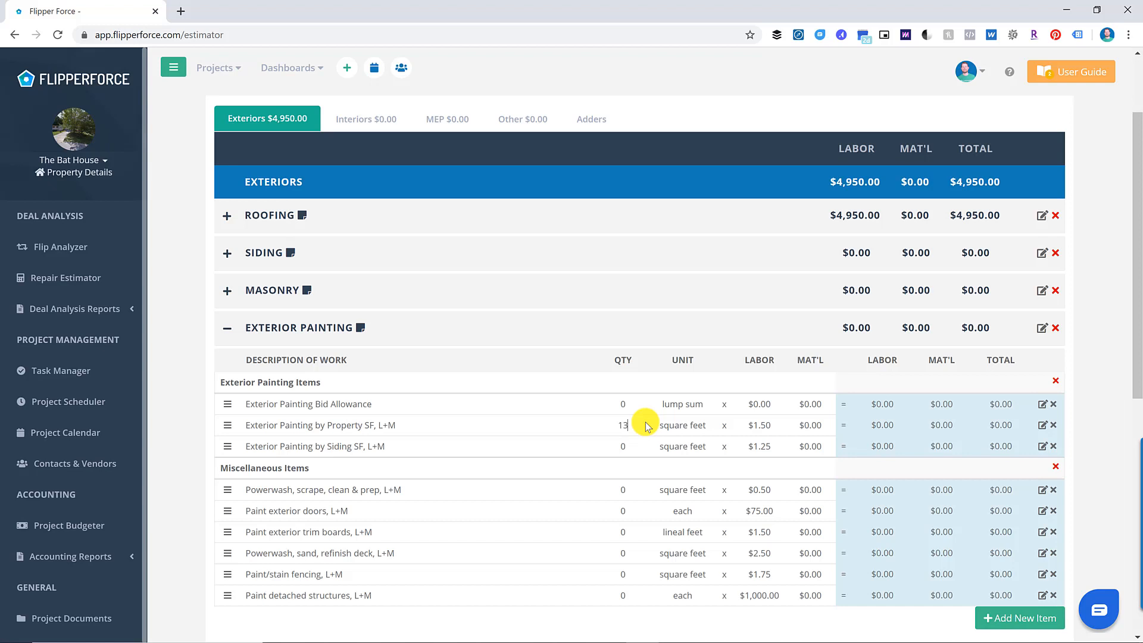
pyautogui.press('Return')
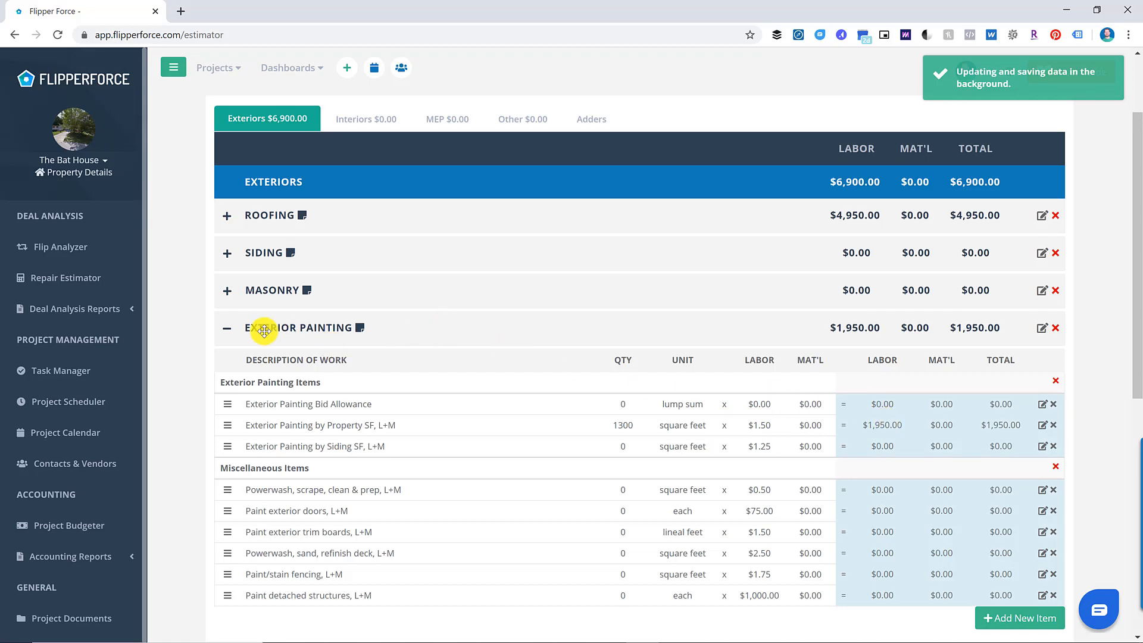
pyautogui.click(225, 331)
# - Add 100 units of wood deck board replacement, bringing Decks/Porches to $750
pyautogui.click(227, 364)
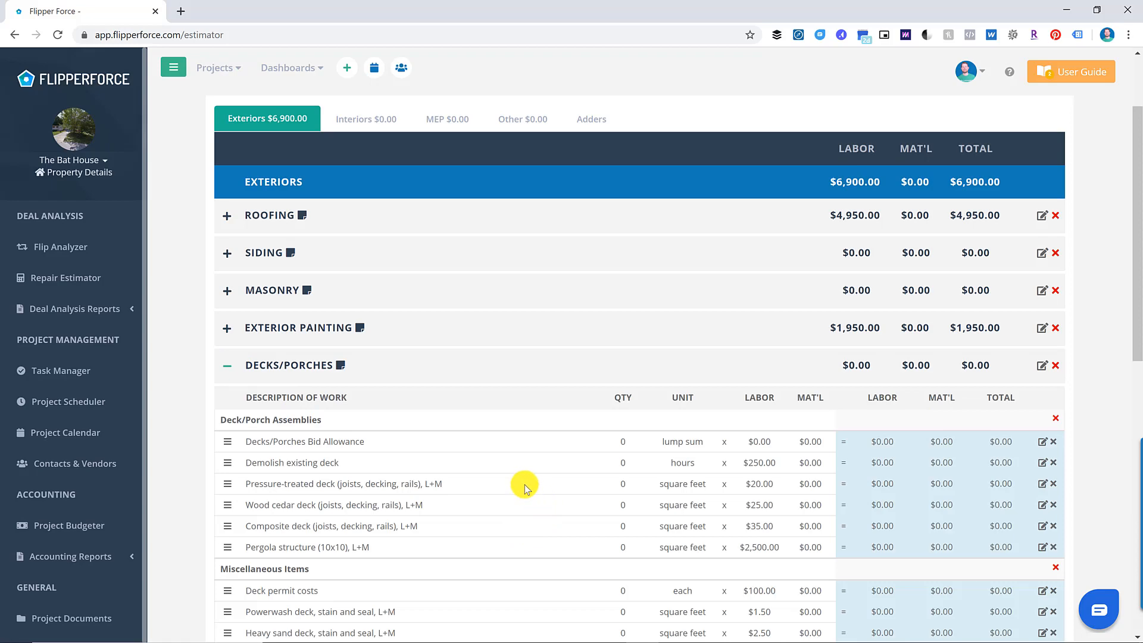
pyautogui.scroll(-2, 536, 518)
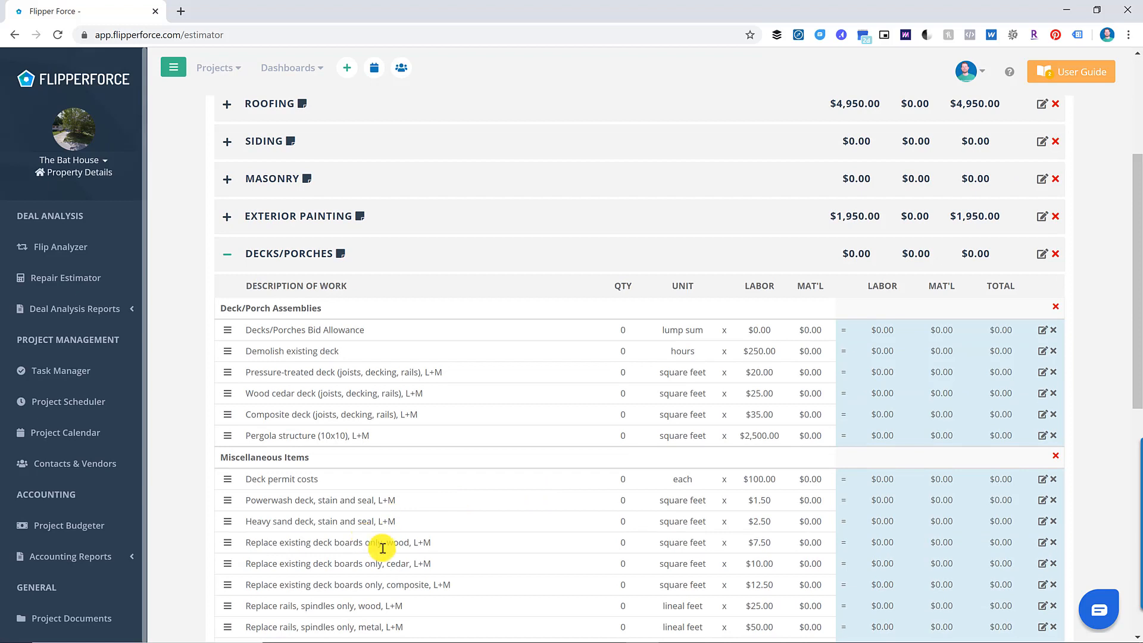
pyautogui.click(625, 543)
pyautogui.write('100')
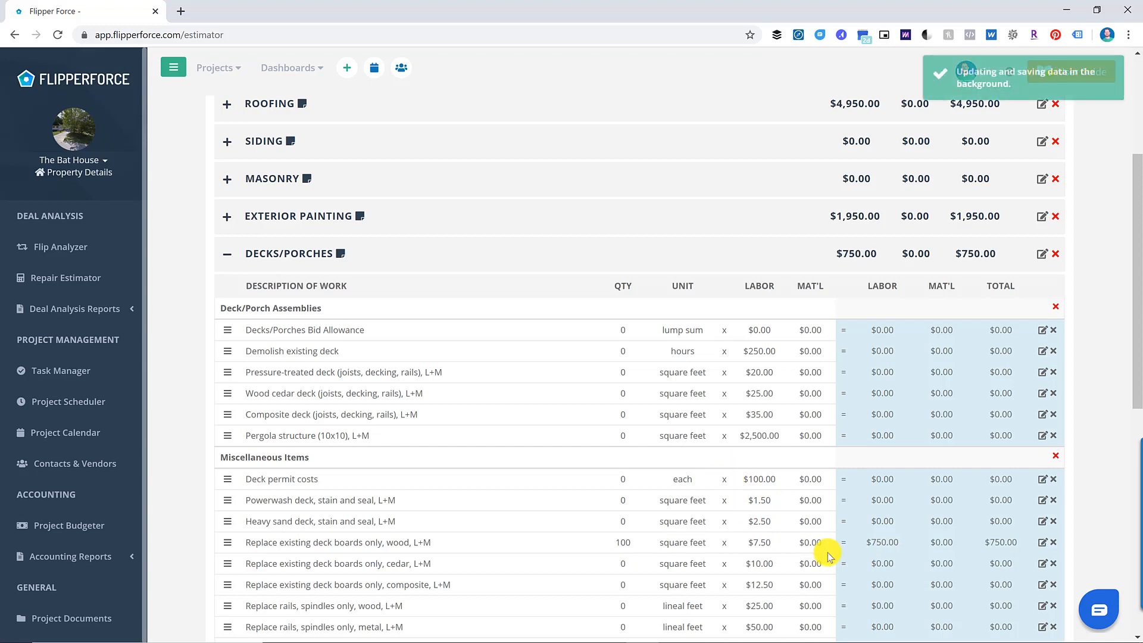
pyautogui.click(226, 254)
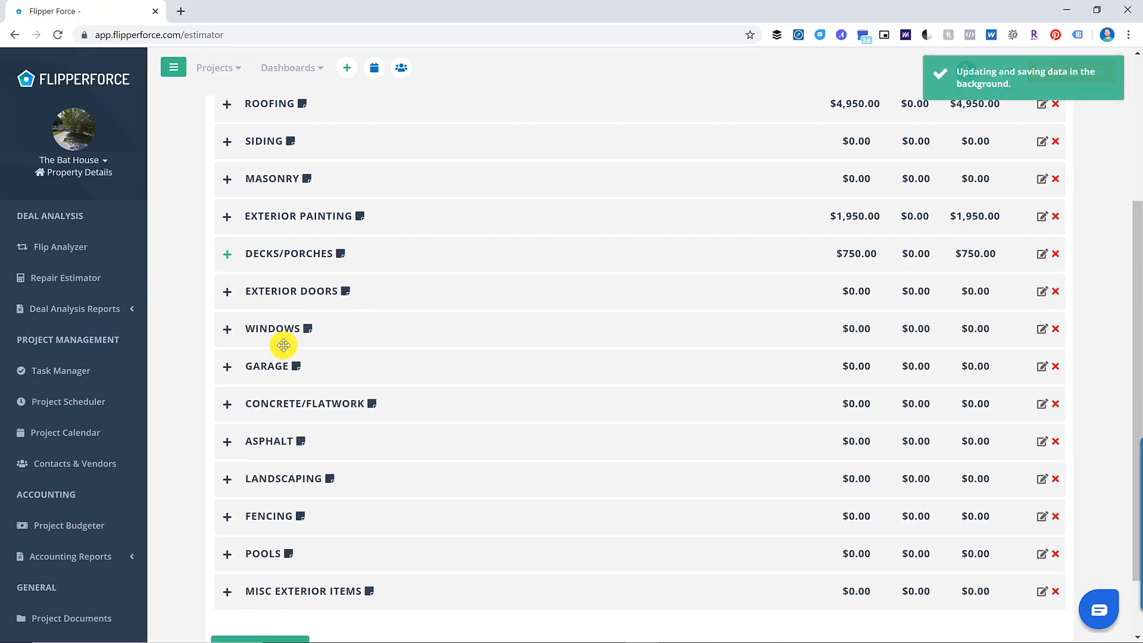
# - Enter two steel entry doors, one French patio door and three door hardware sets ($1,855)
pyautogui.click(228, 292)
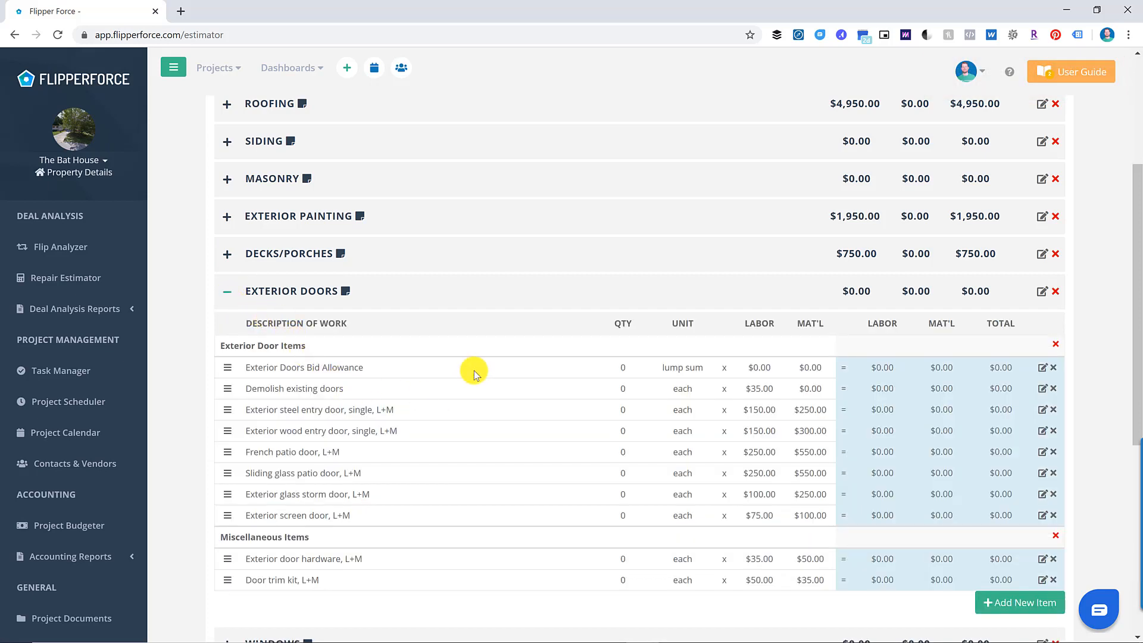
pyautogui.click(623, 409)
pyautogui.write('2')
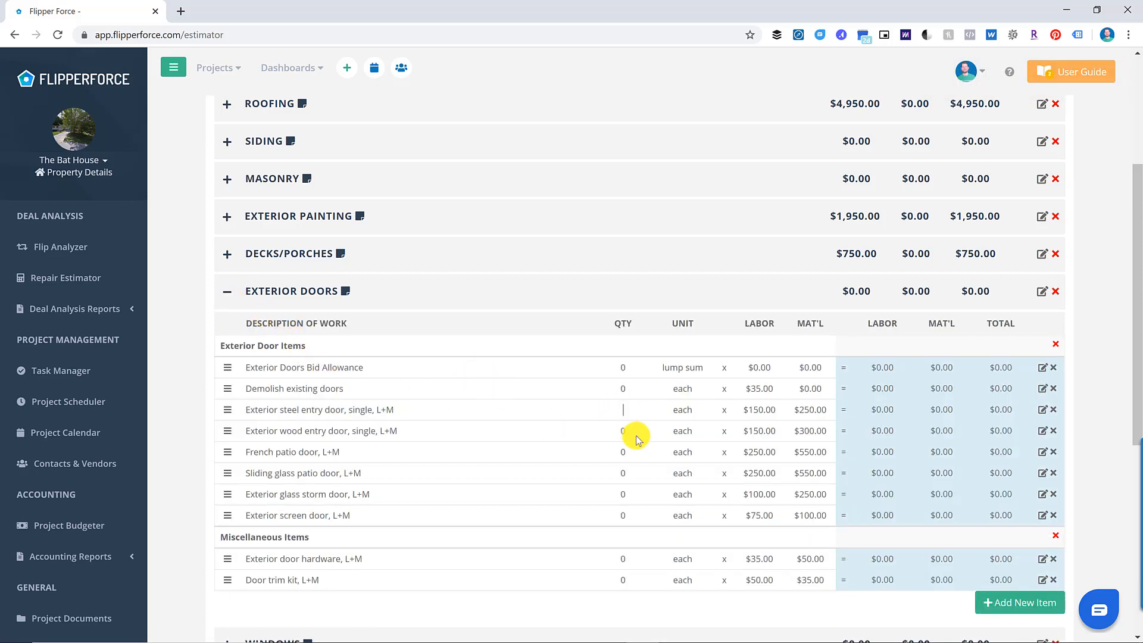
pyautogui.click(605, 350)
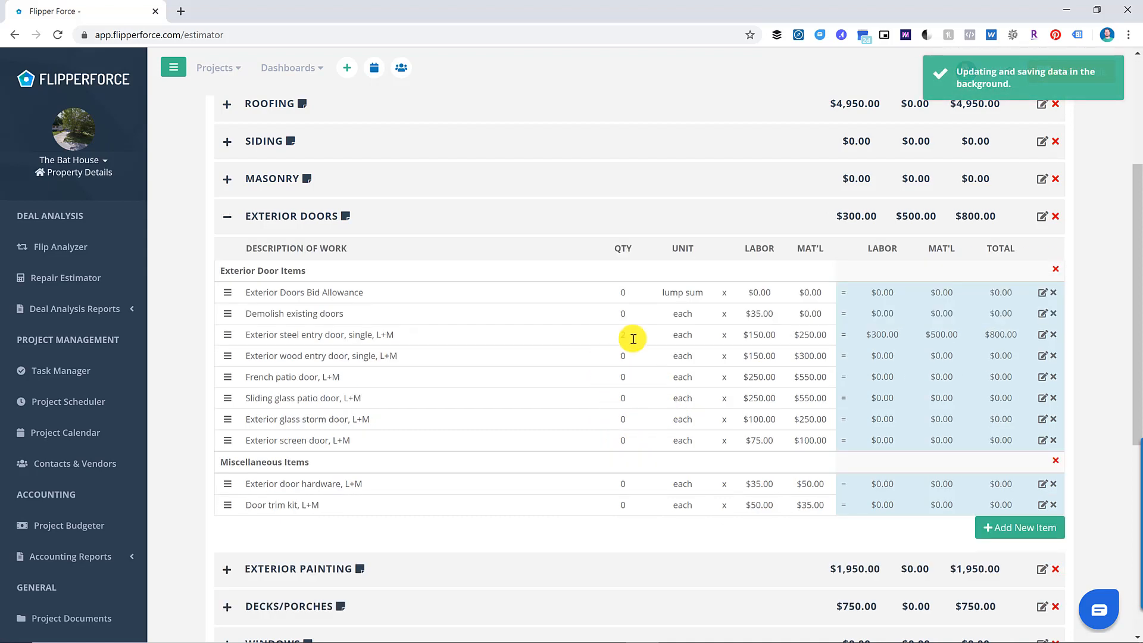
pyautogui.click(620, 378)
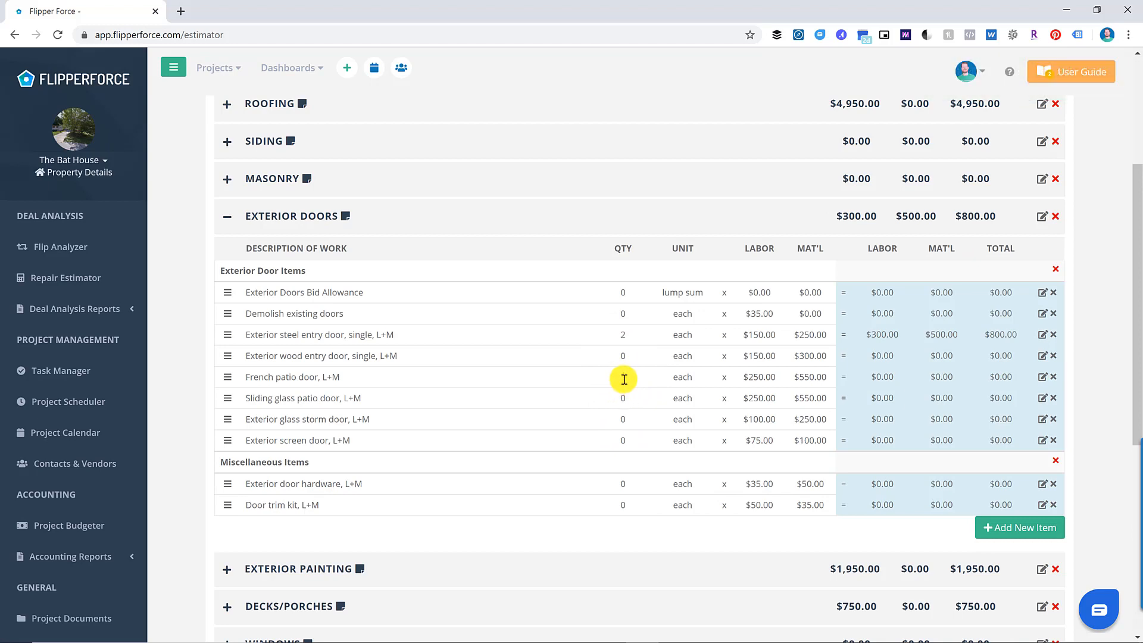
pyautogui.write('1')
pyautogui.click(628, 274)
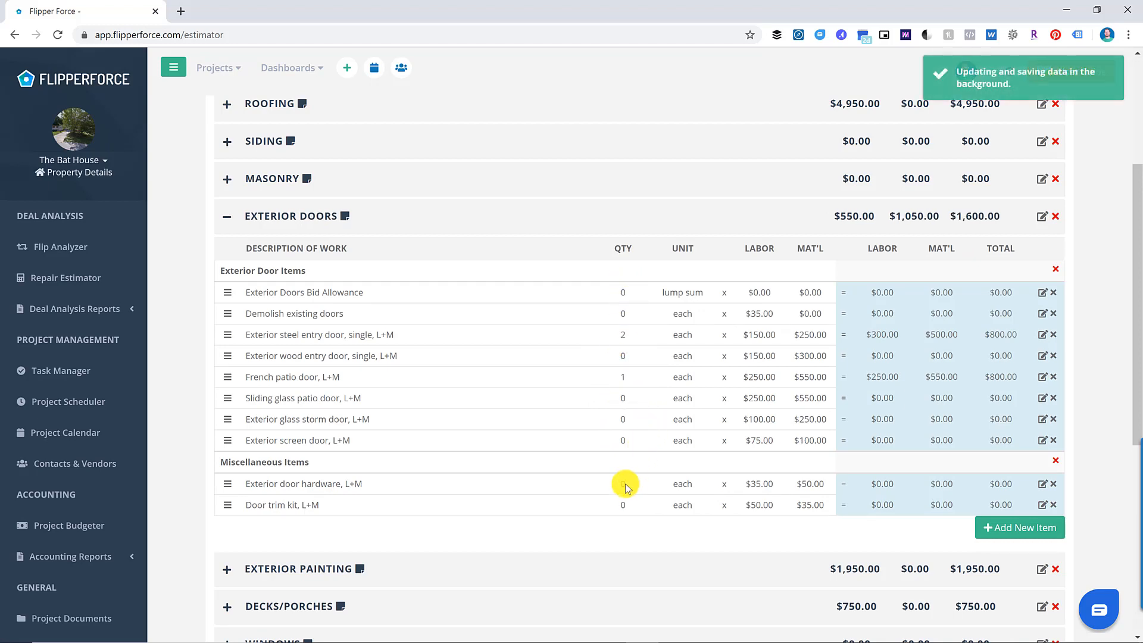
pyautogui.write('3')
pyautogui.click(620, 526)
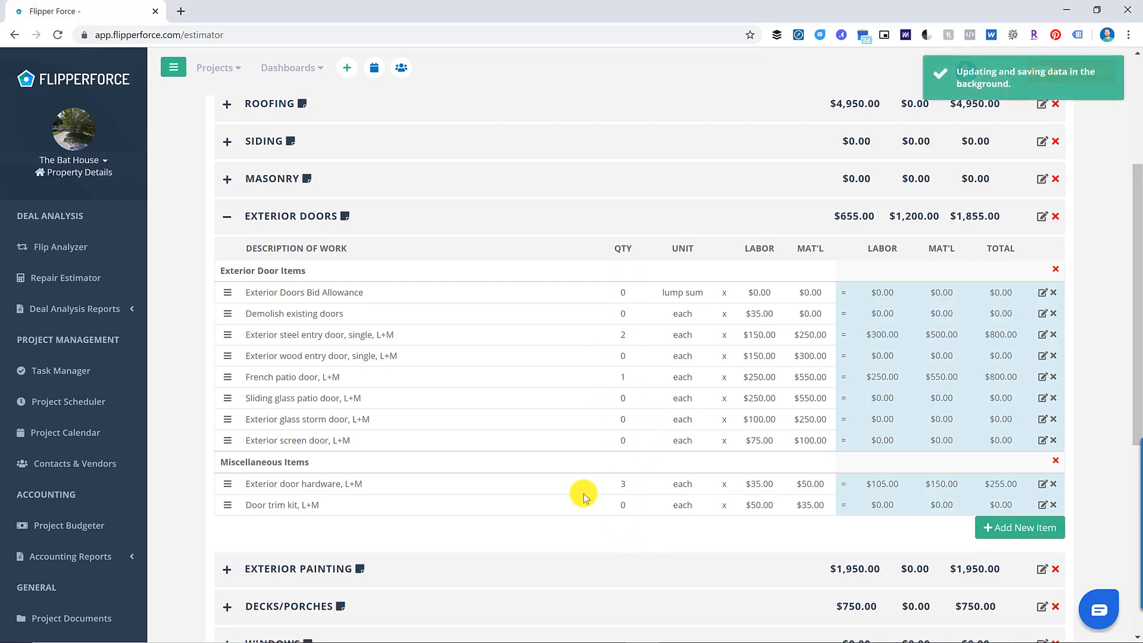
pyautogui.click(228, 219)
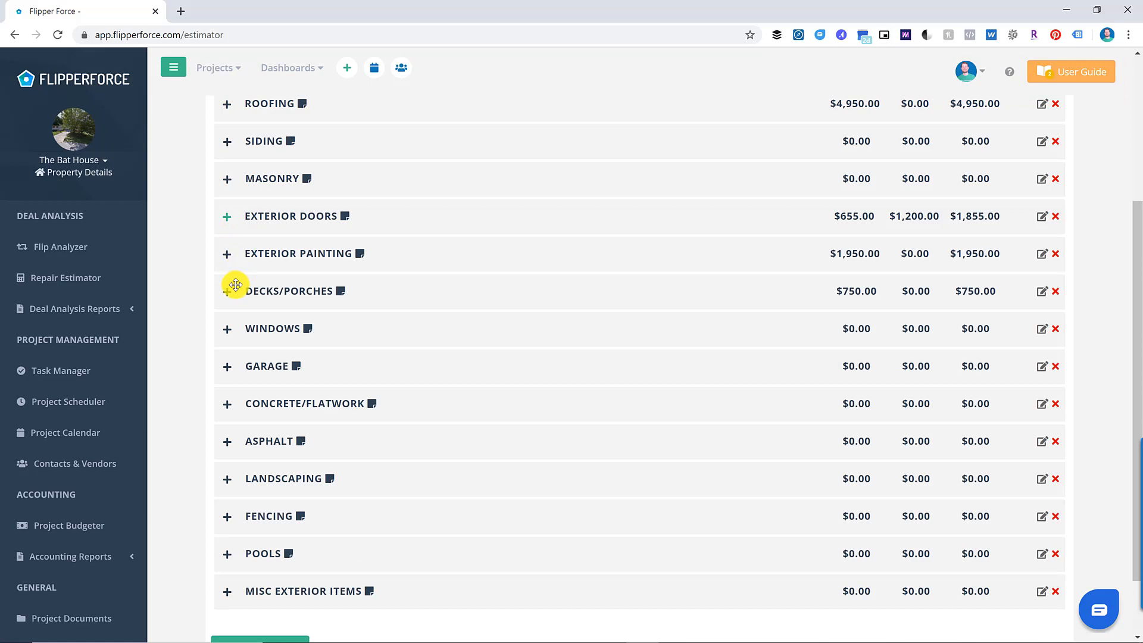
# - Set 11 single vinyl windows, making Windows $2,475
pyautogui.click(225, 331)
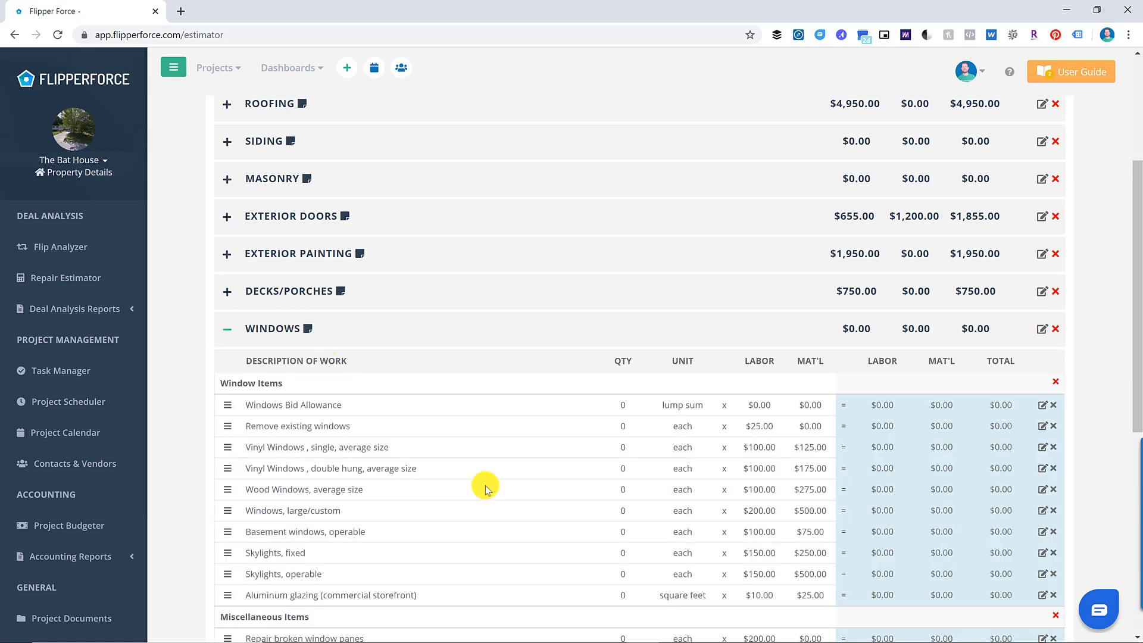
pyautogui.click(623, 451)
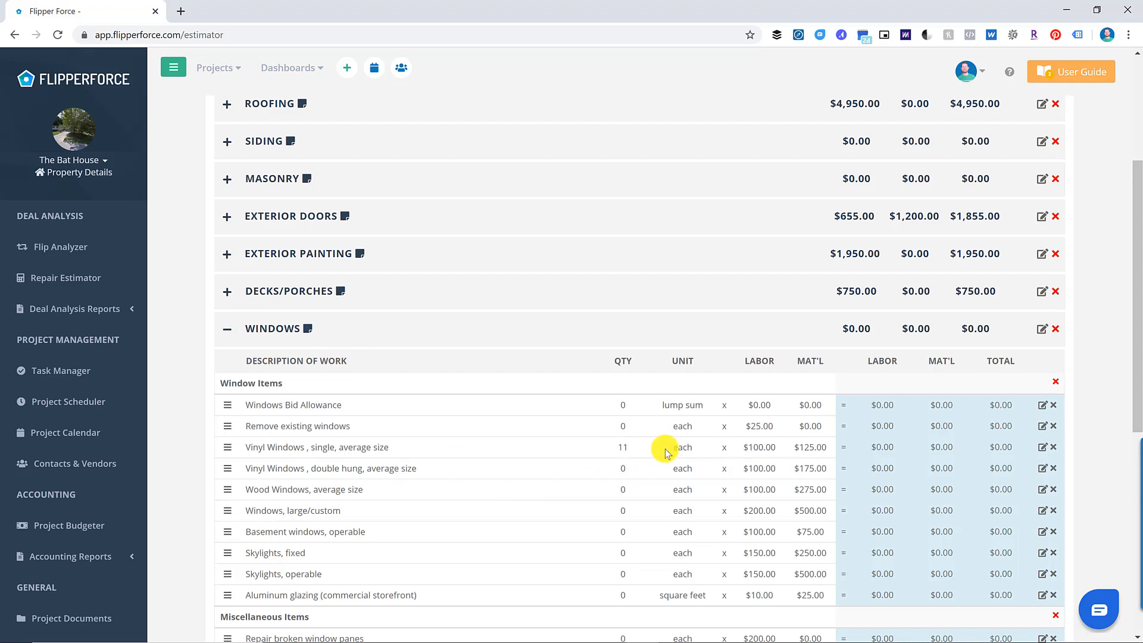
pyautogui.click(607, 372)
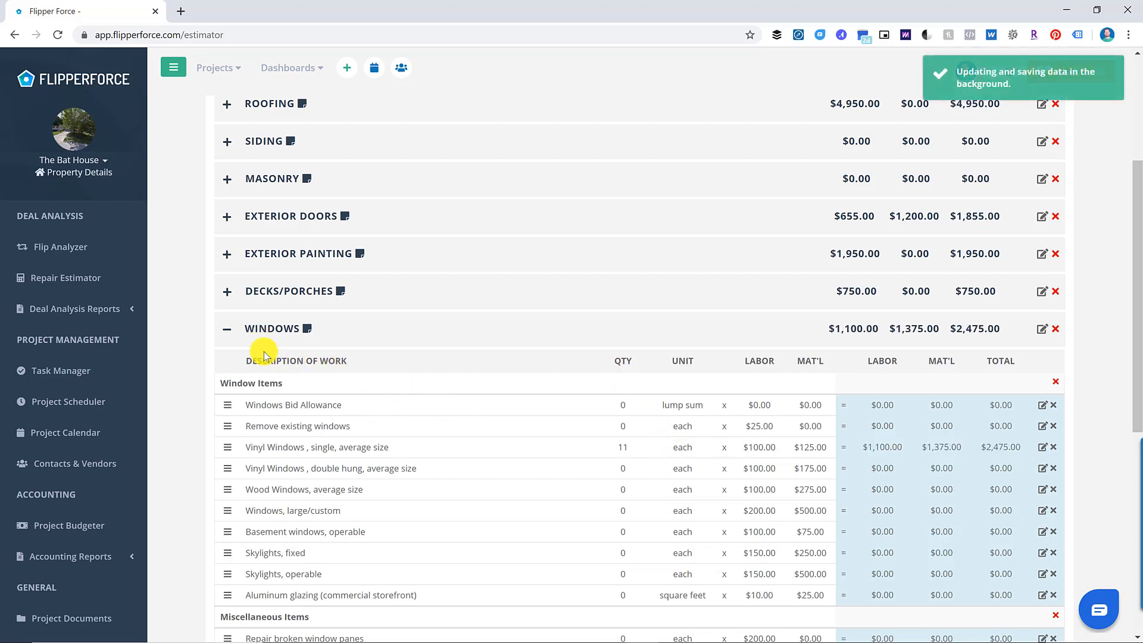
pyautogui.click(227, 329)
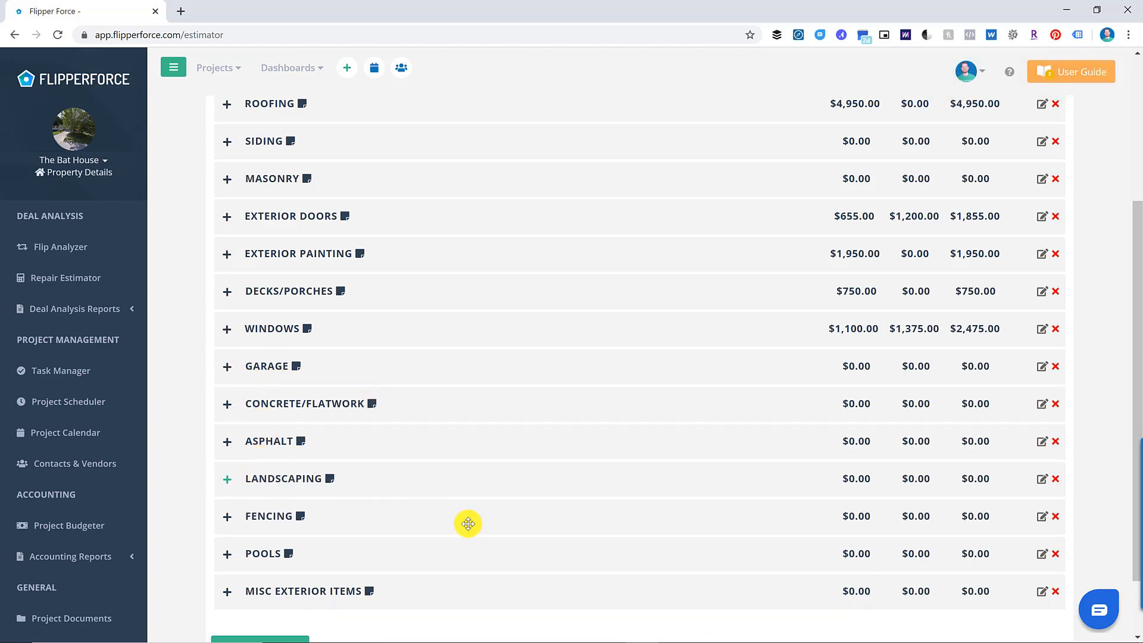
# - Set Landscaping clean-up quantity to 1 ($300) and bring up the Interiors categories
pyautogui.click(227, 480)
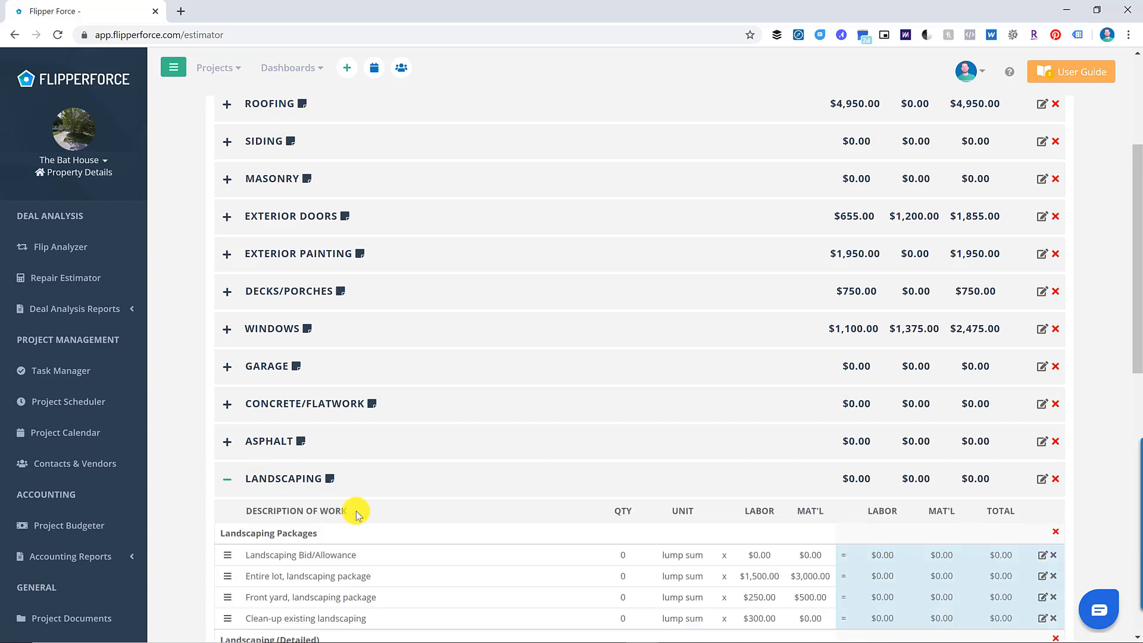
pyautogui.scroll(-2, 475, 496)
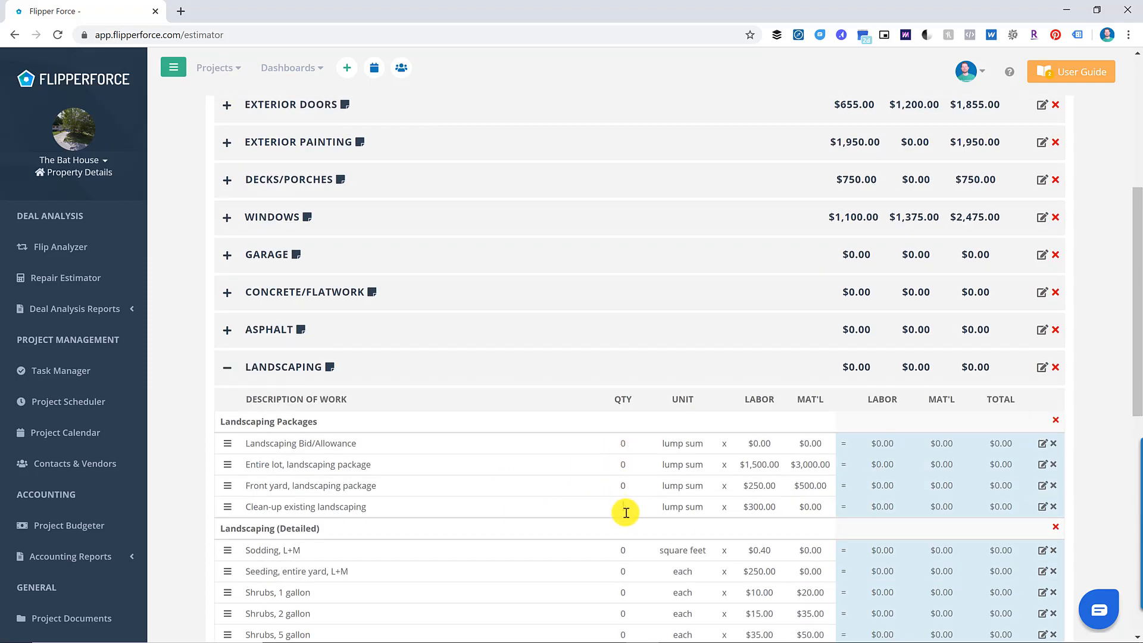
pyautogui.click(227, 367)
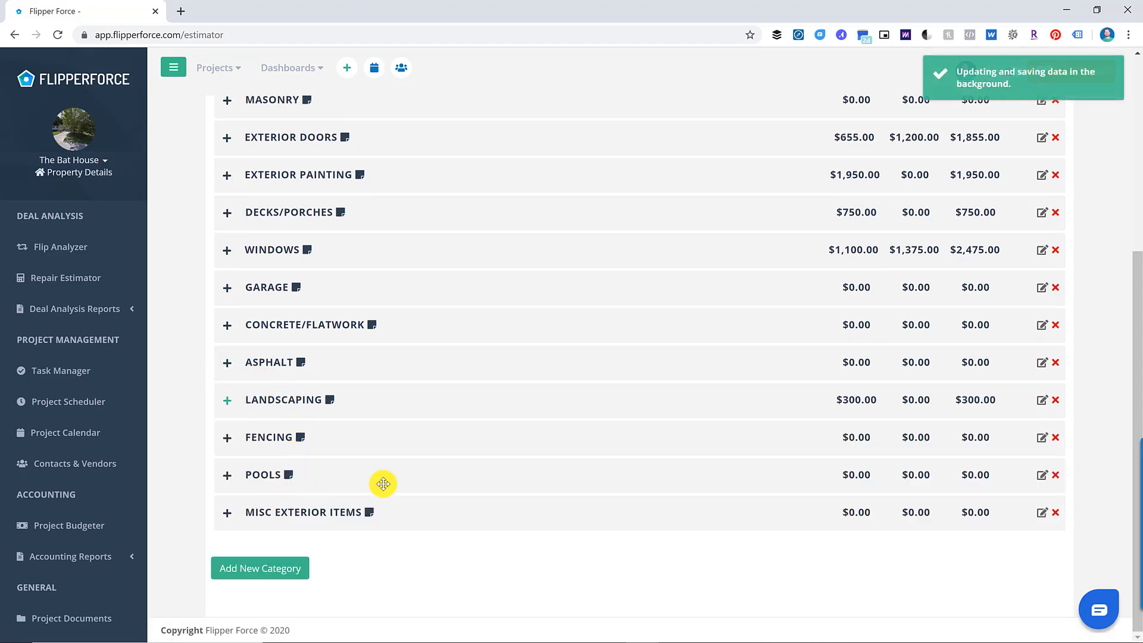
pyautogui.scroll(5, 439, 388)
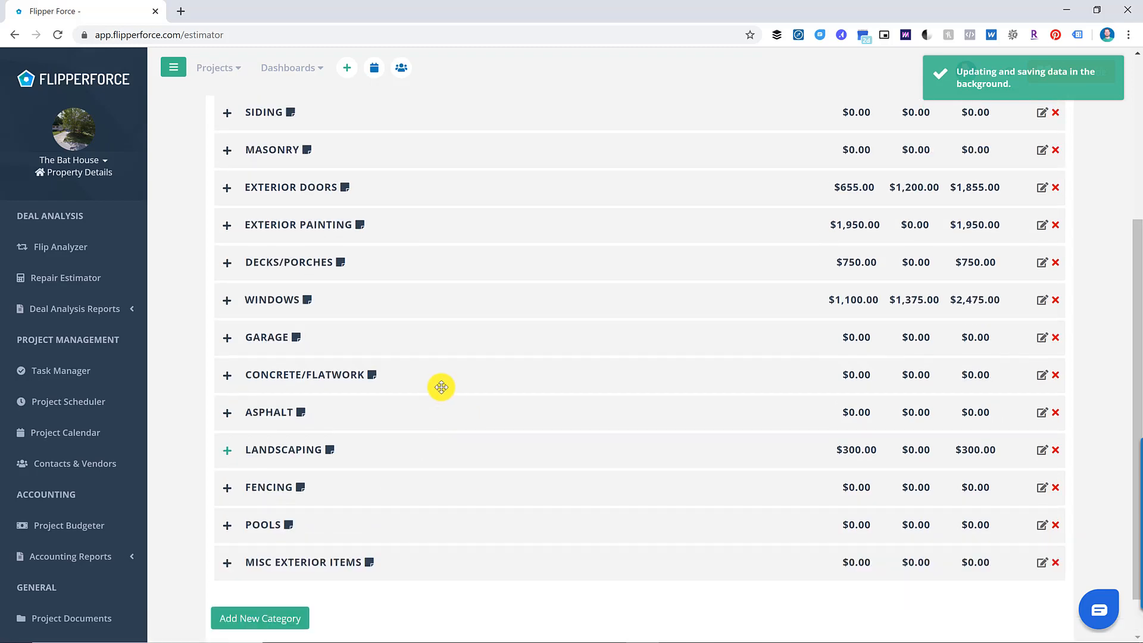
pyautogui.click(388, 236)
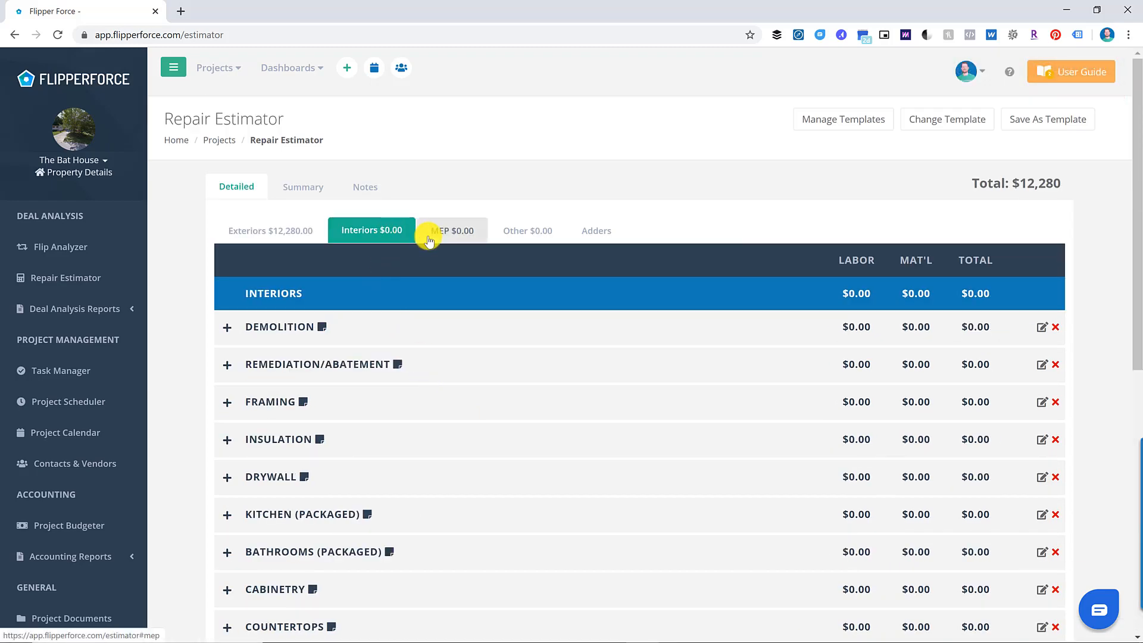
# - Enter 80 demolition hours, one packaged kitchen and two average full bathrooms
pyautogui.click(226, 327)
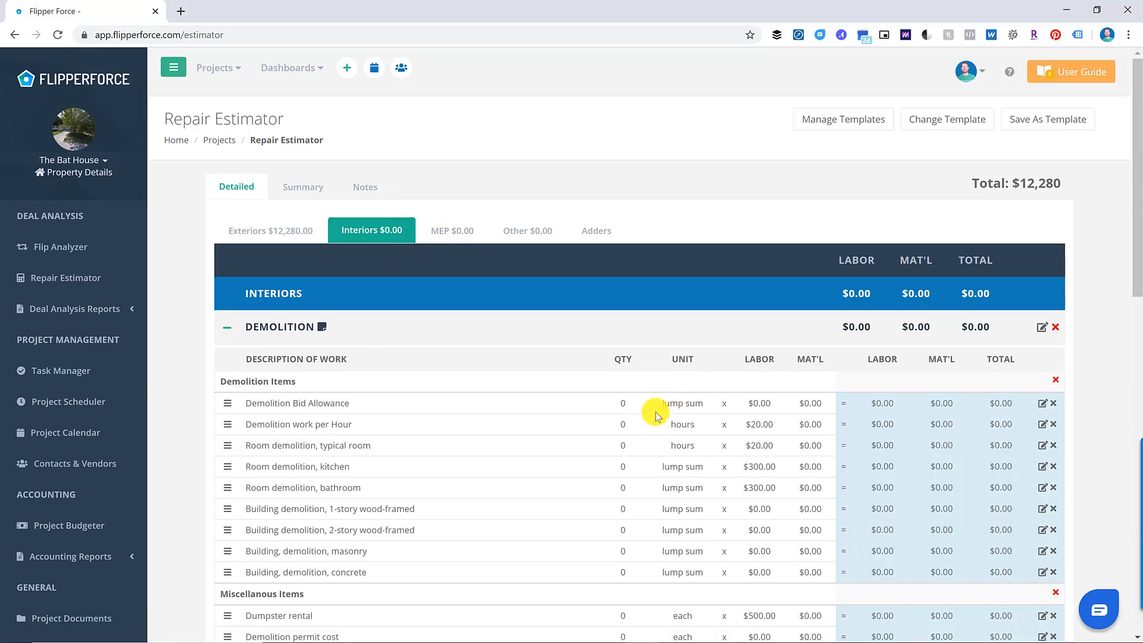
pyautogui.click(622, 428)
pyautogui.write('80')
pyautogui.click(226, 328)
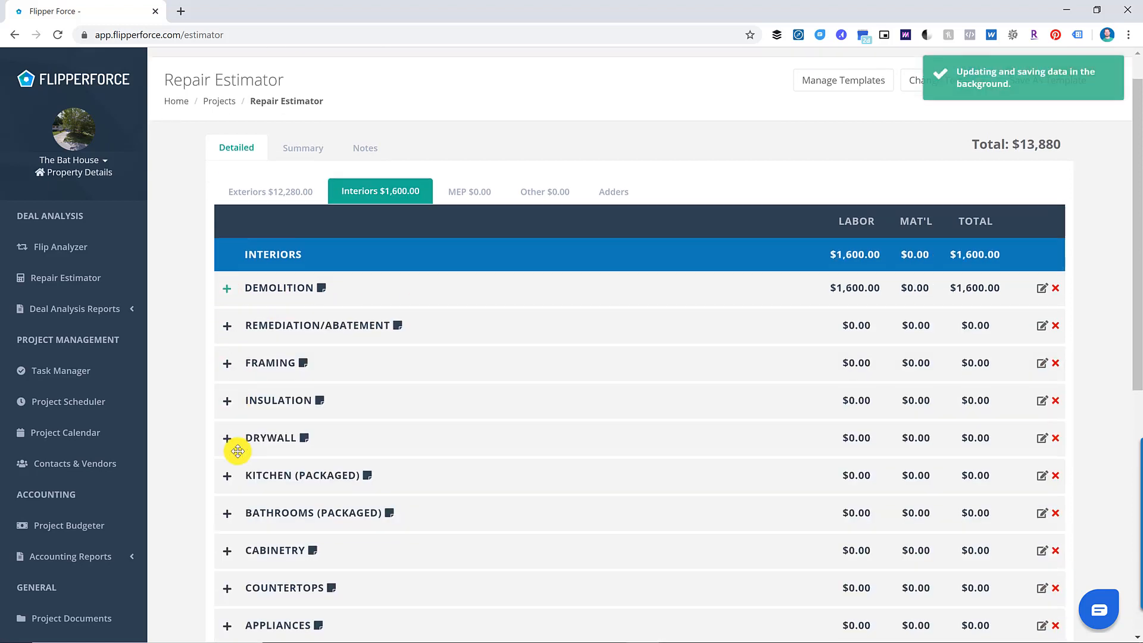
pyautogui.scroll(-1, 237, 451)
pyautogui.click(227, 403)
pyautogui.click(621, 540)
pyautogui.write('1')
pyautogui.click(227, 403)
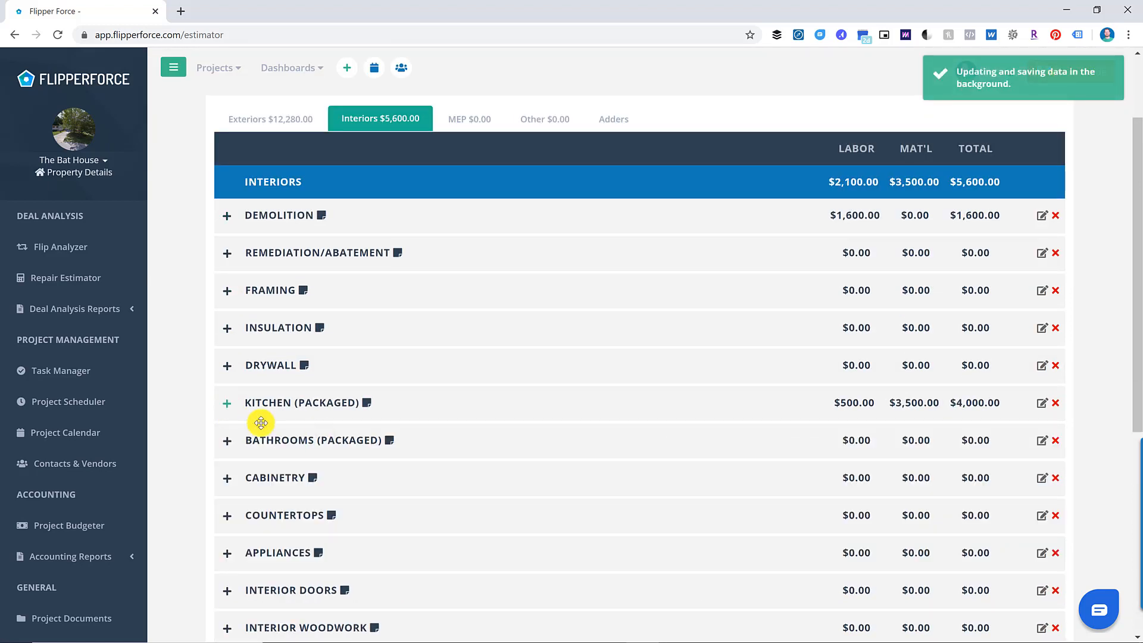
pyautogui.click(227, 441)
pyautogui.scroll(-3, 599, 475)
pyautogui.click(626, 313)
pyautogui.write('2')
pyautogui.click(227, 218)
# - Add 10 hollow-core doors, 10 passage hardware sets and 100 of wood base molding
pyautogui.click(227, 367)
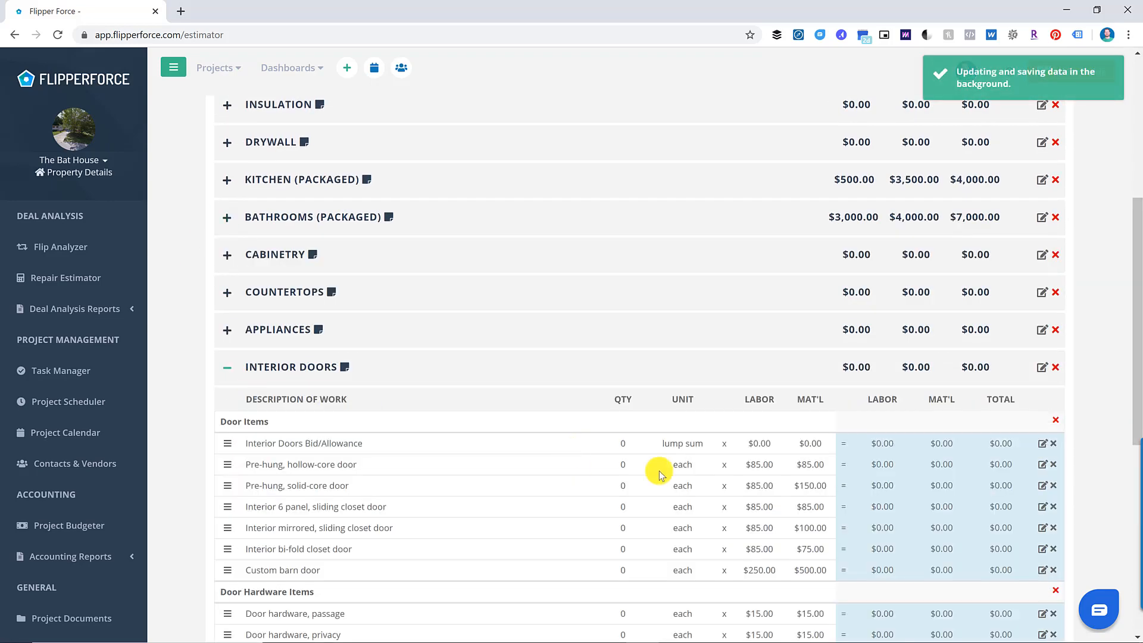
pyautogui.click(622, 468)
pyautogui.write('10')
pyautogui.scroll(-2, 554, 488)
pyautogui.click(620, 503)
pyautogui.write('10')
pyautogui.click(228, 256)
pyautogui.click(228, 293)
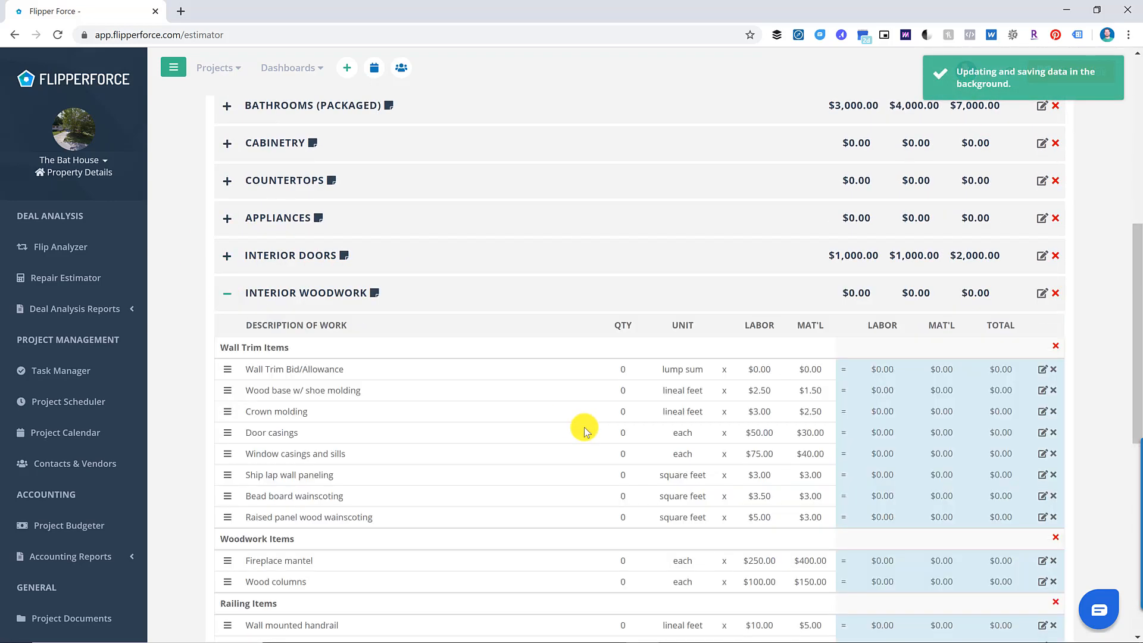
pyautogui.click(622, 390)
pyautogui.write('100')
pyautogui.click(227, 293)
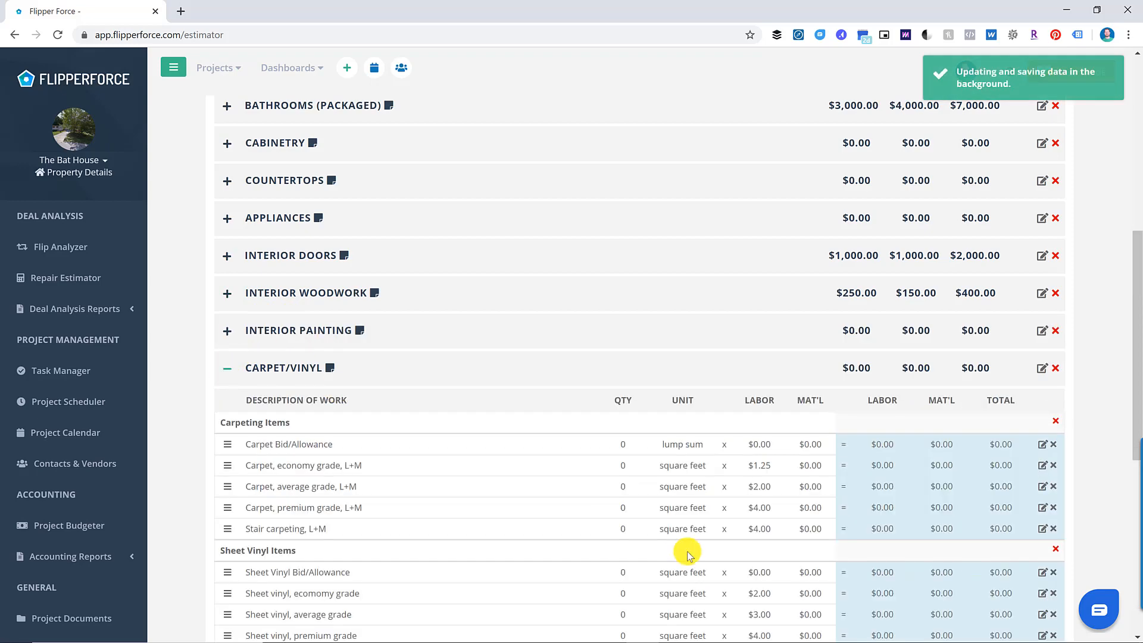
# - Enter 100 of economy carpet and 300 of economy hardwood flooring
pyautogui.click(623, 465)
pyautogui.write('100')
pyautogui.click(227, 367)
pyautogui.click(227, 442)
pyautogui.scroll(-4, 655, 510)
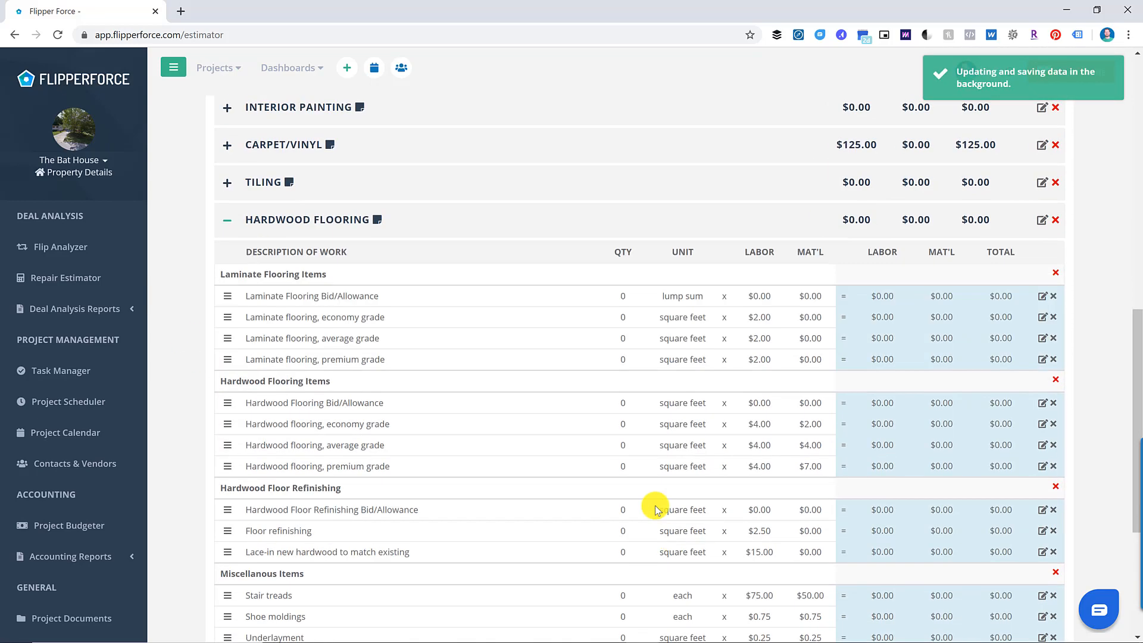
pyautogui.click(622, 424)
pyautogui.write('300')
pyautogui.click(227, 219)
pyautogui.scroll(5, 399, 241)
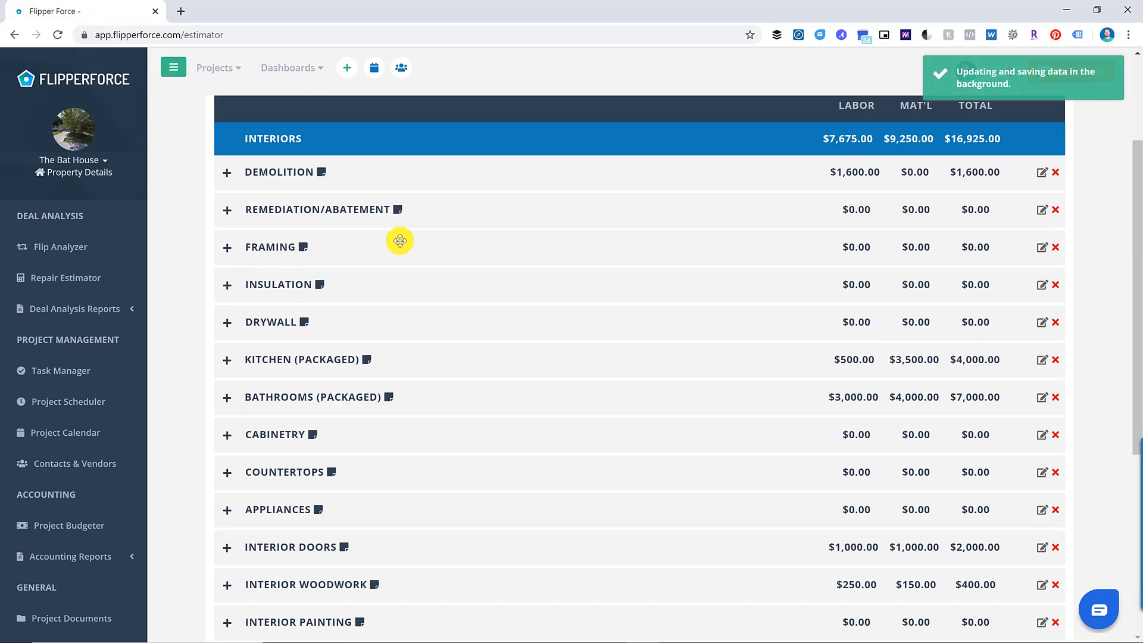
pyautogui.scroll(3, 400, 241)
# - Enter MEP Plumbing quantities for kitchen sink, faucet, garbage disposal and dishwasher hookup ($850)
pyautogui.click(475, 229)
pyautogui.click(228, 329)
pyautogui.scroll(-6, 577, 449)
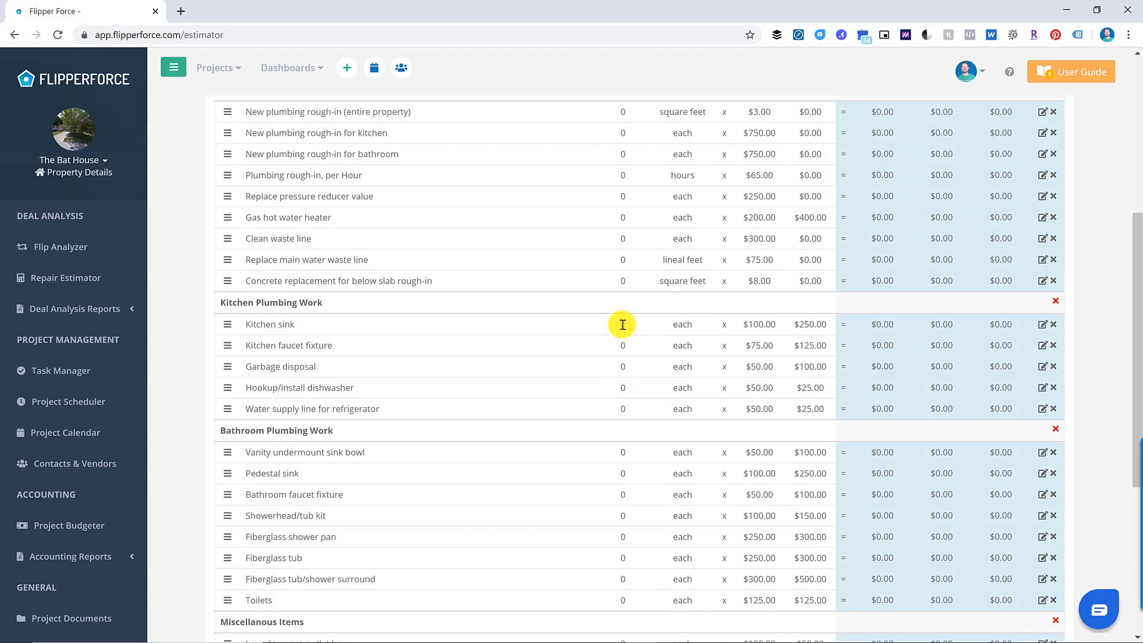
pyautogui.click(622, 324)
pyautogui.write('1')
pyautogui.click(623, 346)
pyautogui.write('1')
pyautogui.click(622, 365)
# - Enter Electrical quantities: 1 100 AMP upgrade, 4 dome lights, 3 ceiling fans, 2 exterior lights ($2,400)
pyautogui.write('1')
pyautogui.click(625, 390)
pyautogui.write('1')
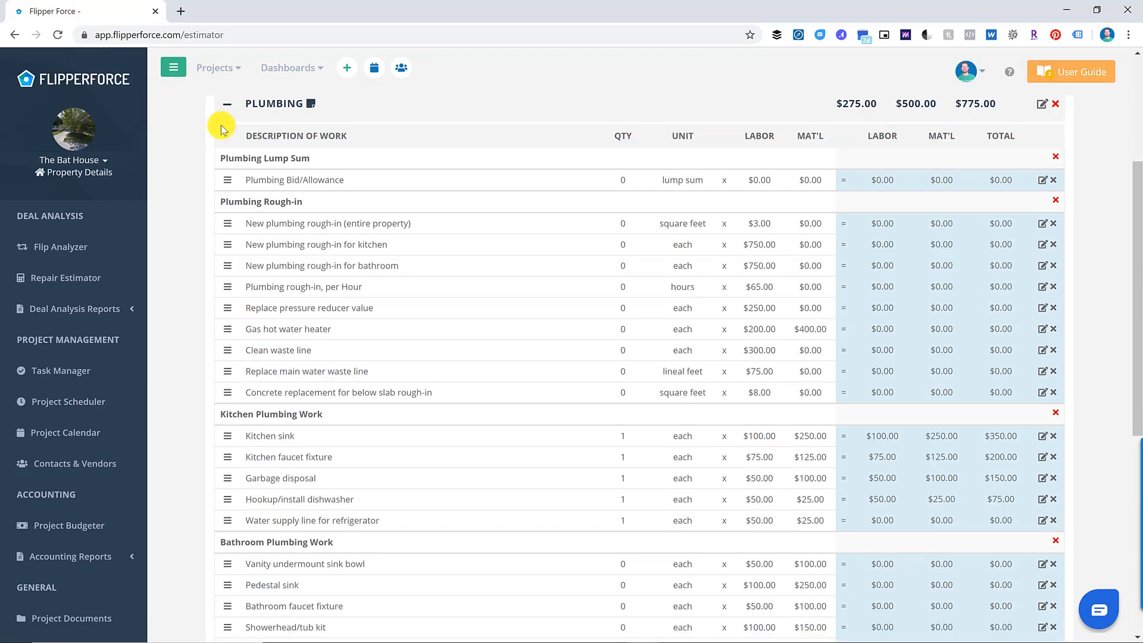
pyautogui.click(227, 105)
pyautogui.click(228, 439)
pyautogui.scroll(-2, 417, 446)
pyautogui.click(625, 486)
pyautogui.write('1')
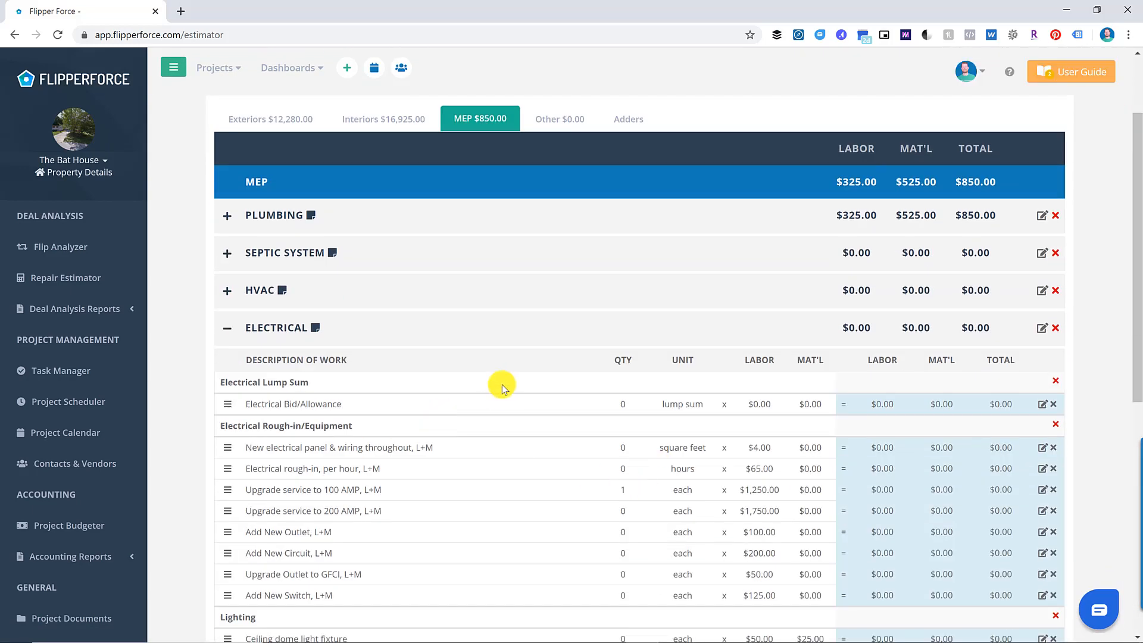
pyautogui.scroll(-3, 502, 388)
pyautogui.click(623, 416)
pyautogui.write('4')
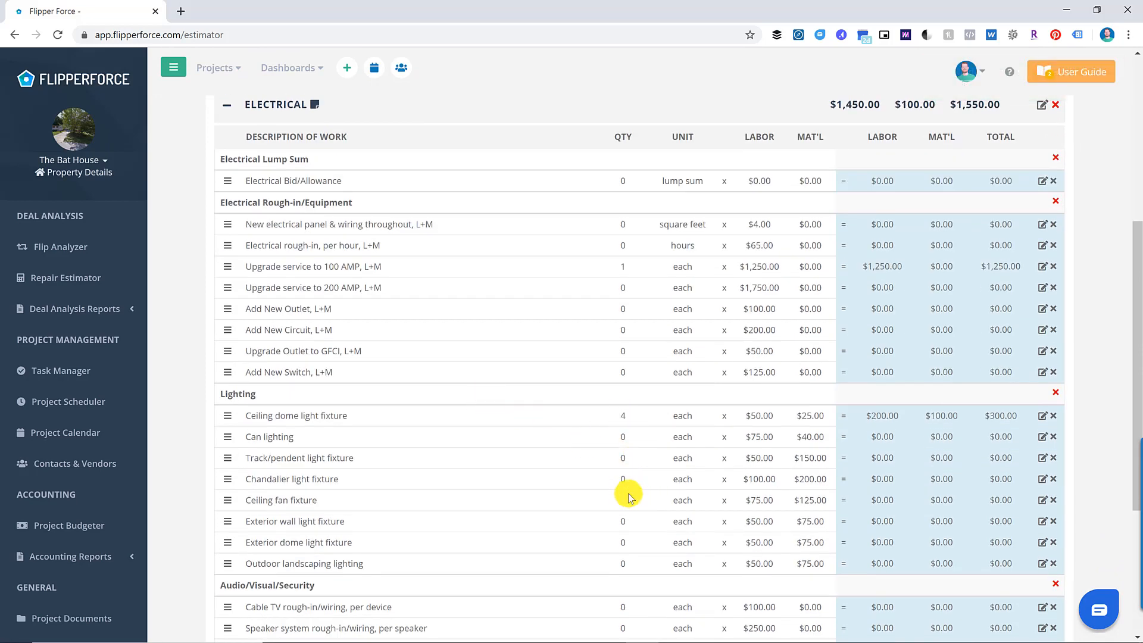
pyautogui.click(625, 499)
pyautogui.write('3')
pyautogui.click(622, 522)
pyautogui.write('2')
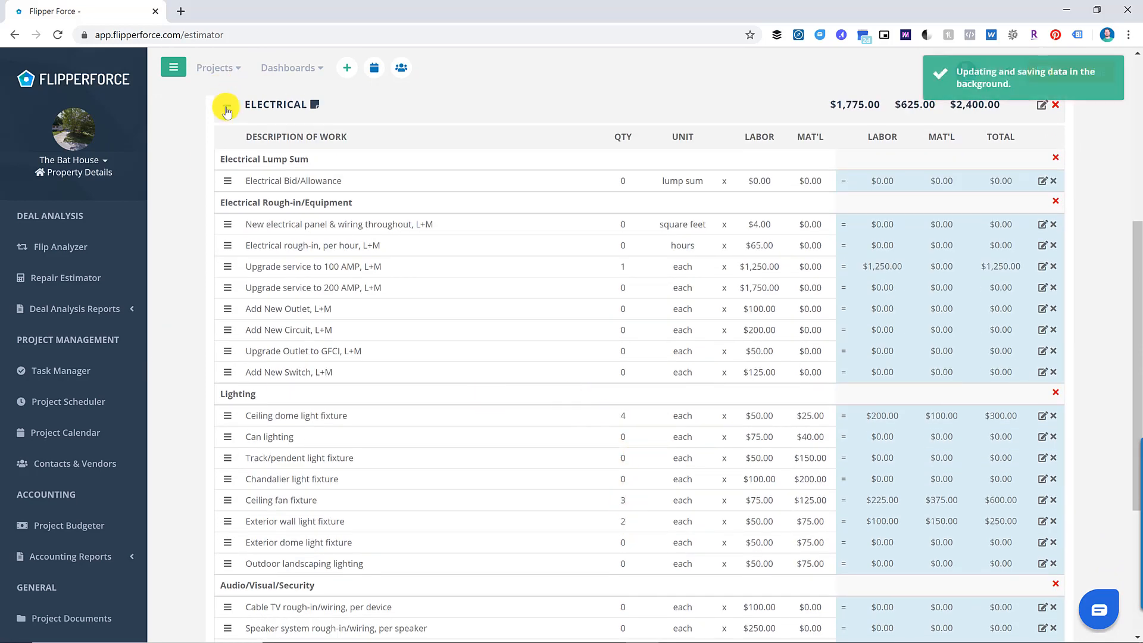
pyautogui.click(227, 108)
pyautogui.click(626, 231)
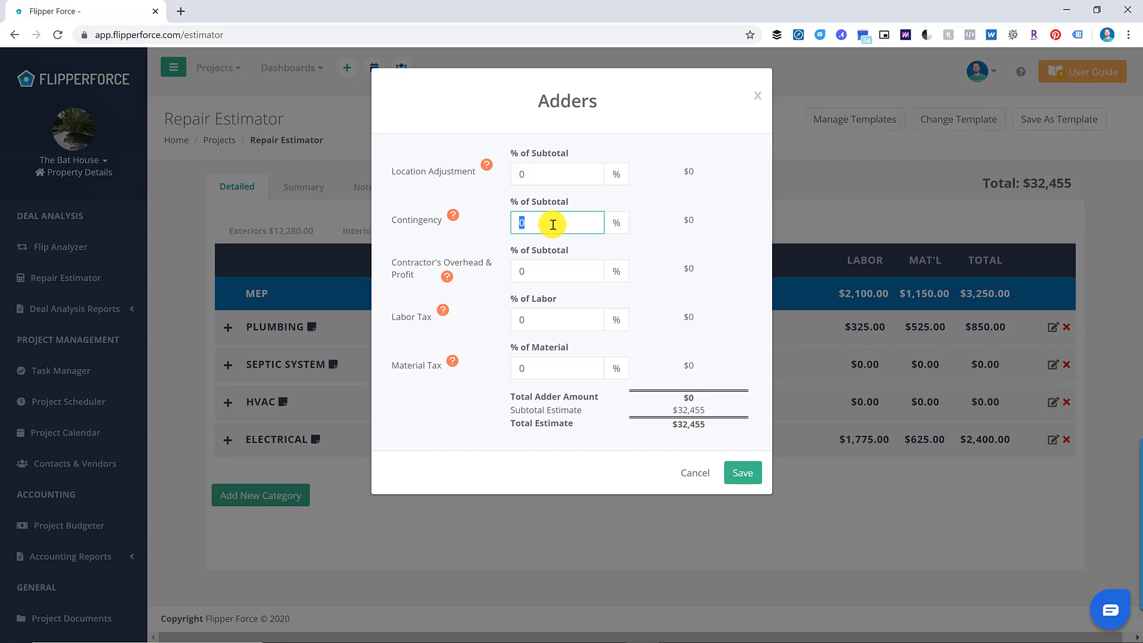
# - Save a 10% contingency adder ($3,245.50), raising the estimate to $35,700.50
pyautogui.write('10')
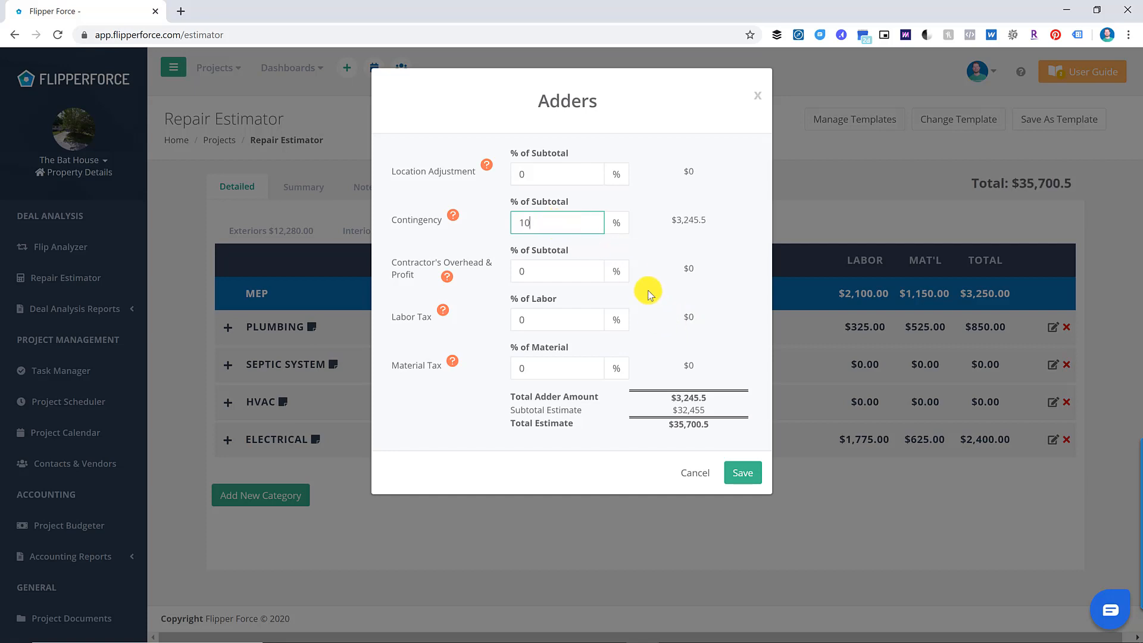
pyautogui.click(544, 273)
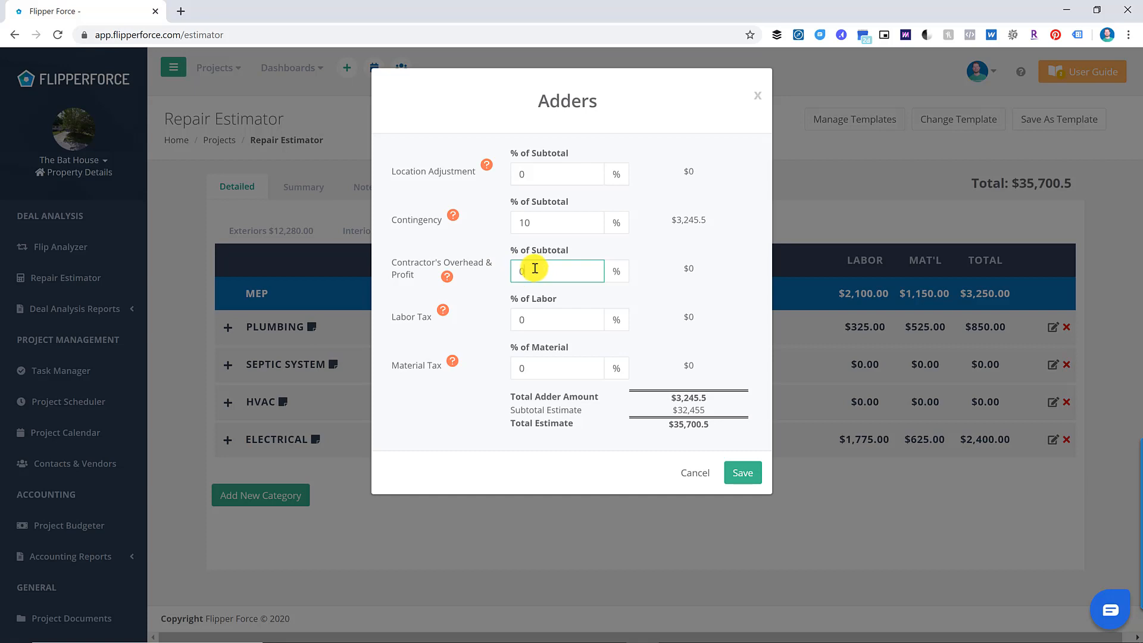
pyautogui.click(735, 480)
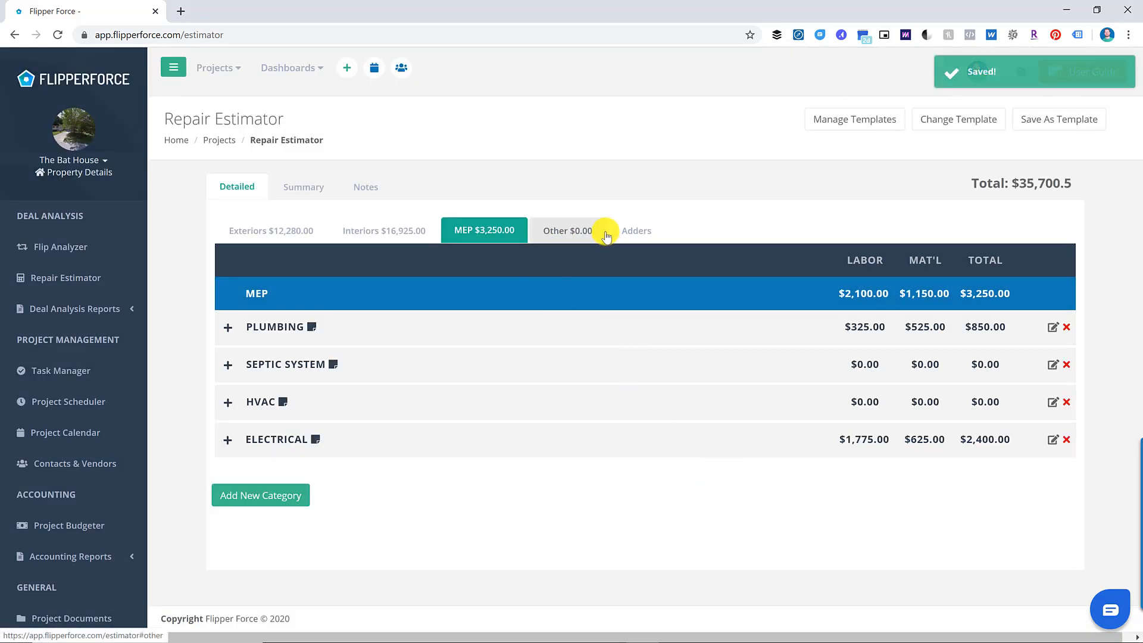
# - Review the estimate's Exteriors, Interiors and MEP sections
pyautogui.click(297, 233)
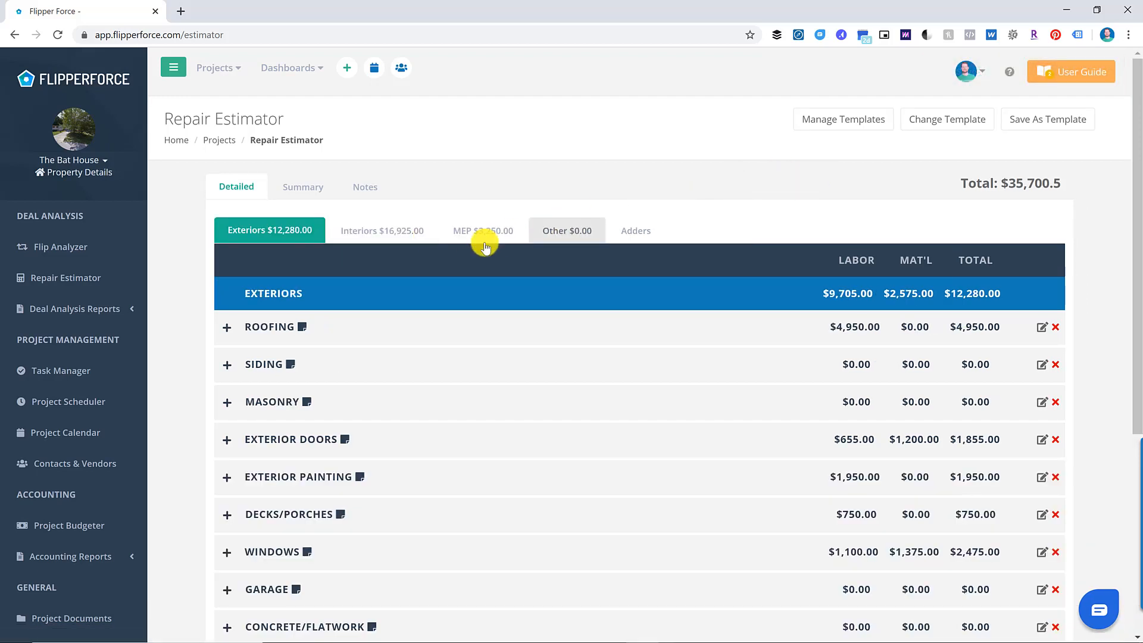
pyautogui.click(414, 240)
pyautogui.click(470, 229)
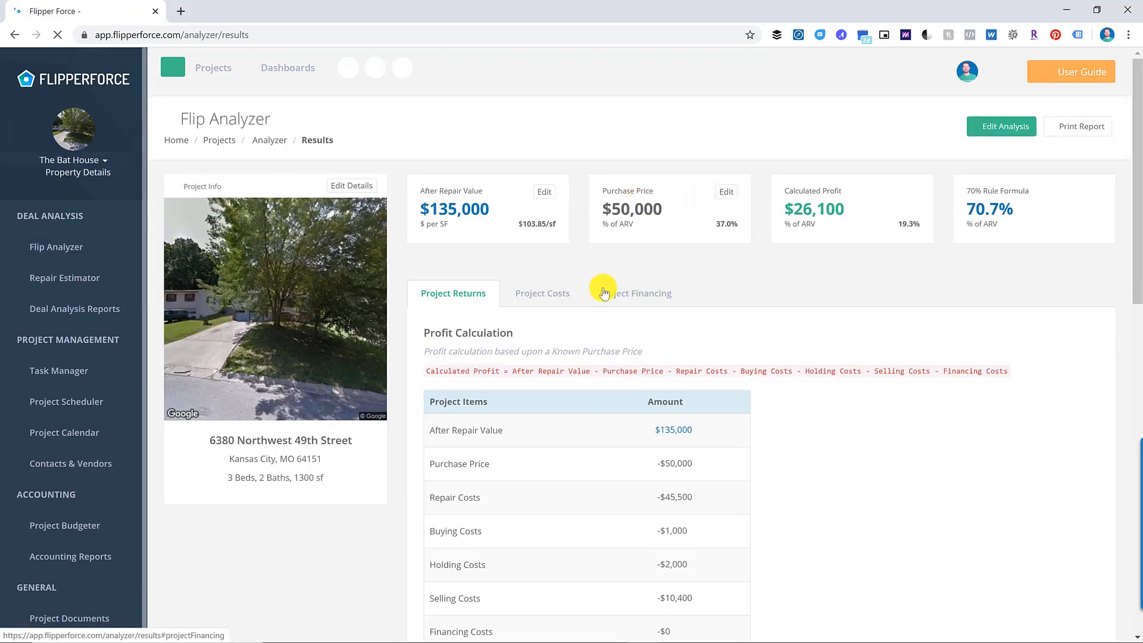
pyautogui.scroll(-3, 738, 314)
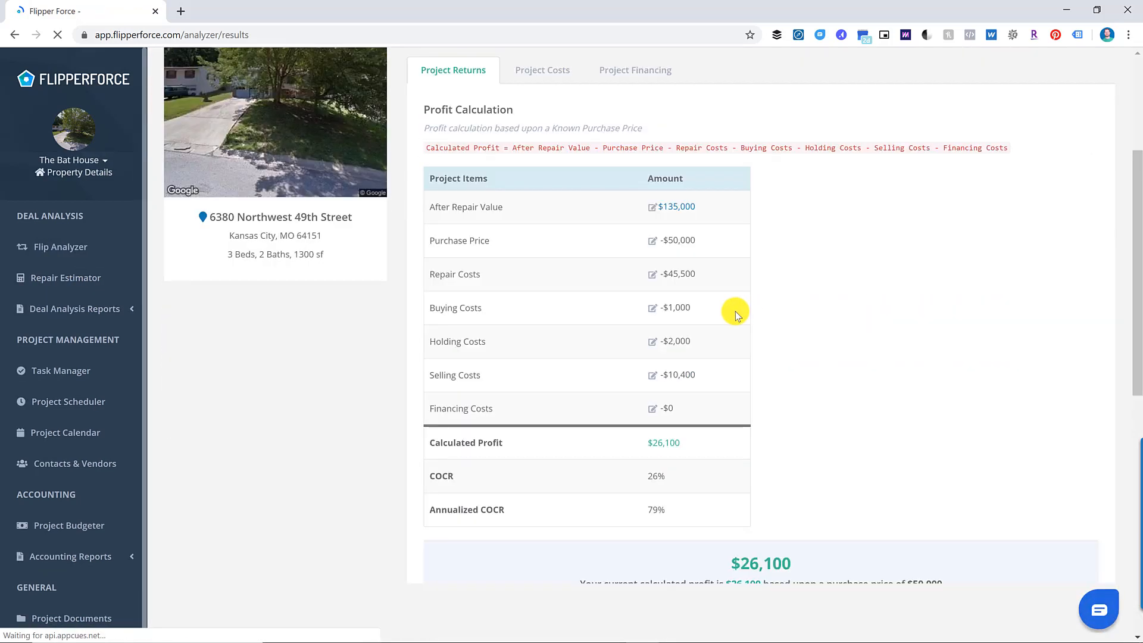
# - Base repair costs on the detailed $35,700.50 estimate and review the $35,900 profit results
pyautogui.click(653, 279)
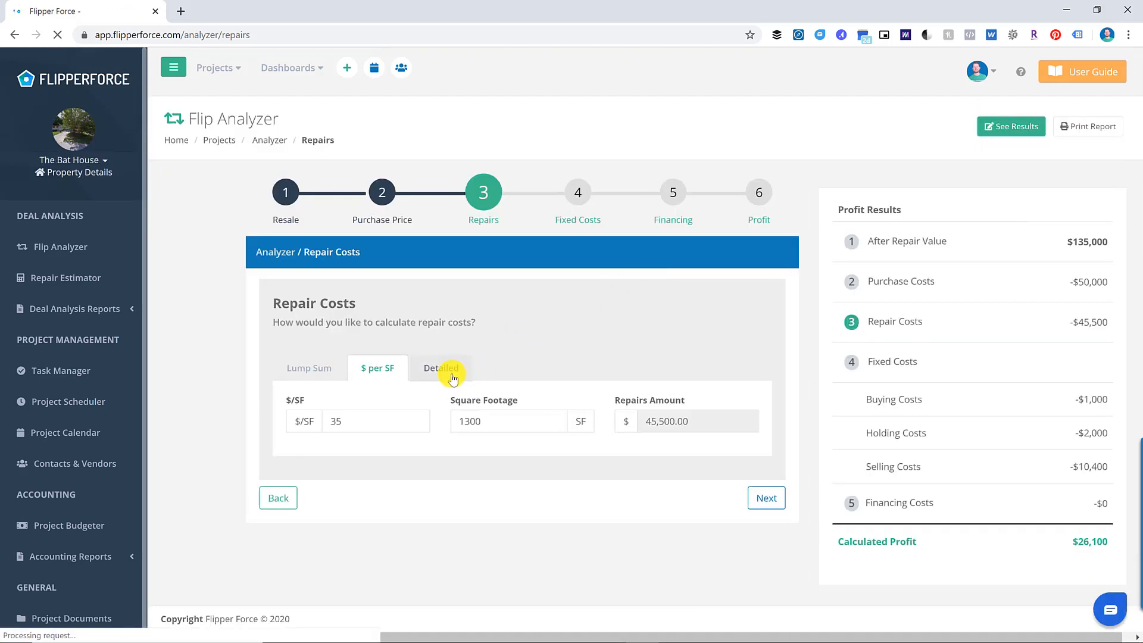
pyautogui.click(455, 372)
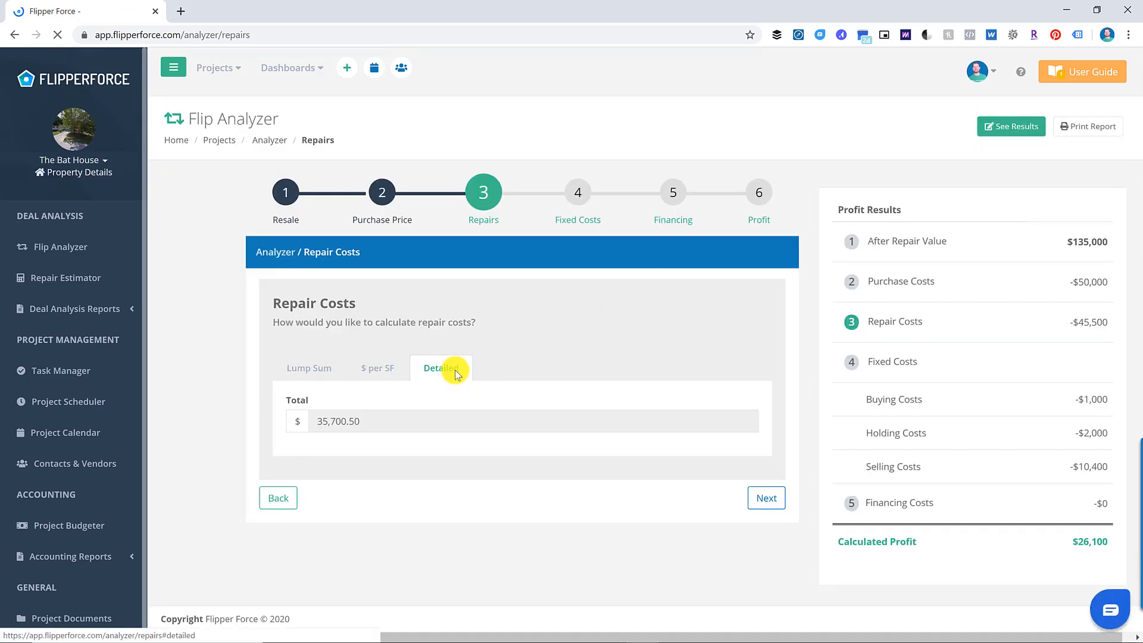
pyautogui.click(766, 498)
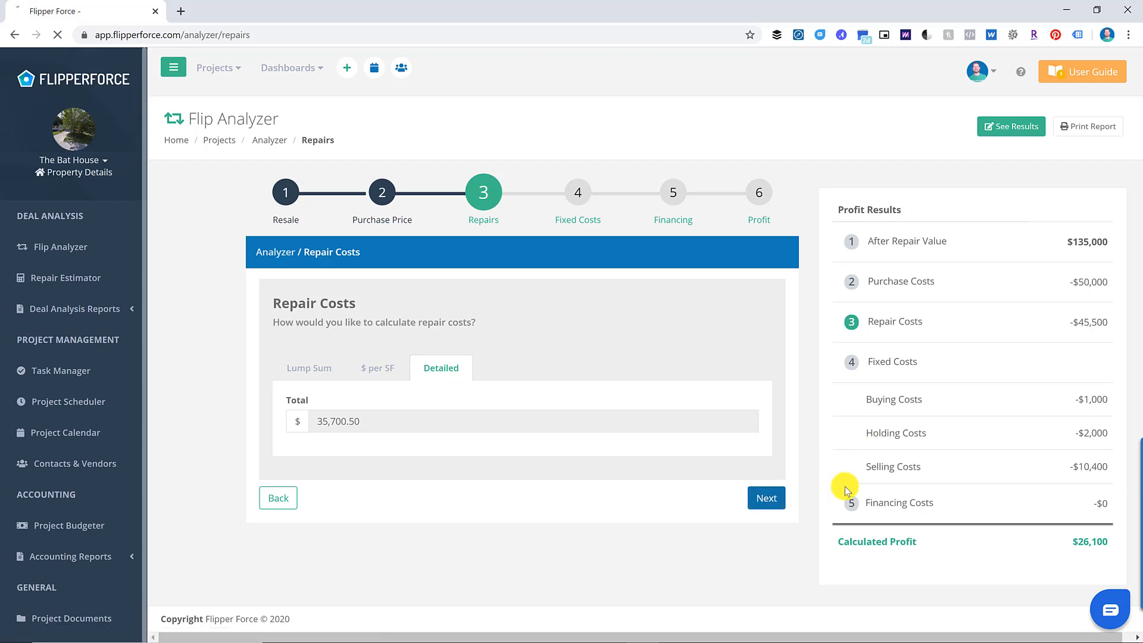
pyautogui.click(766, 495)
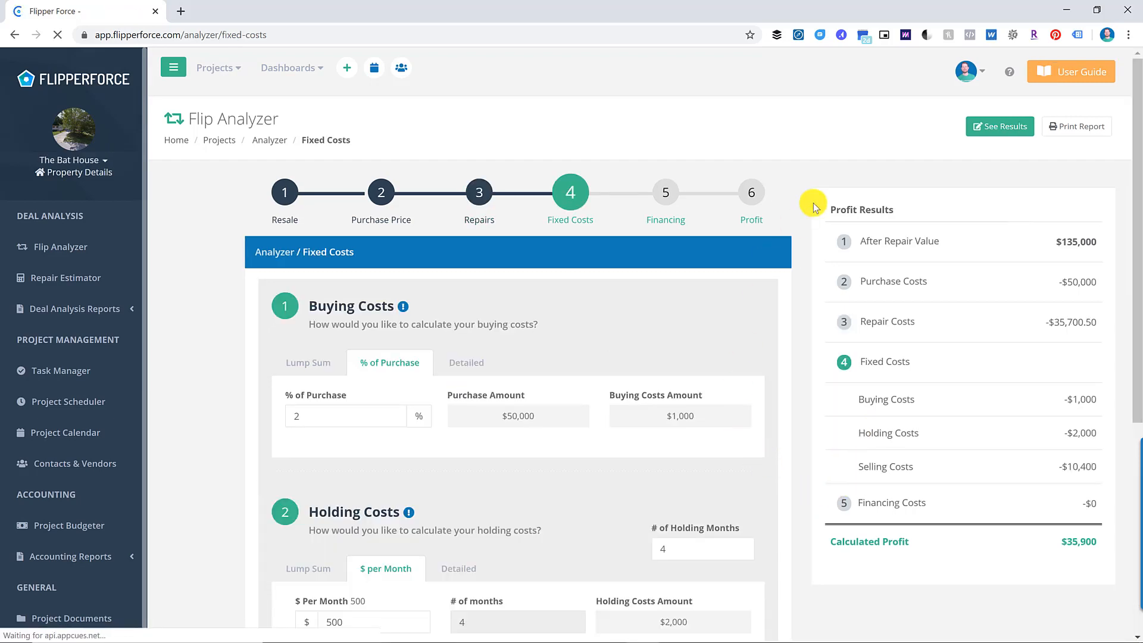
pyautogui.click(977, 136)
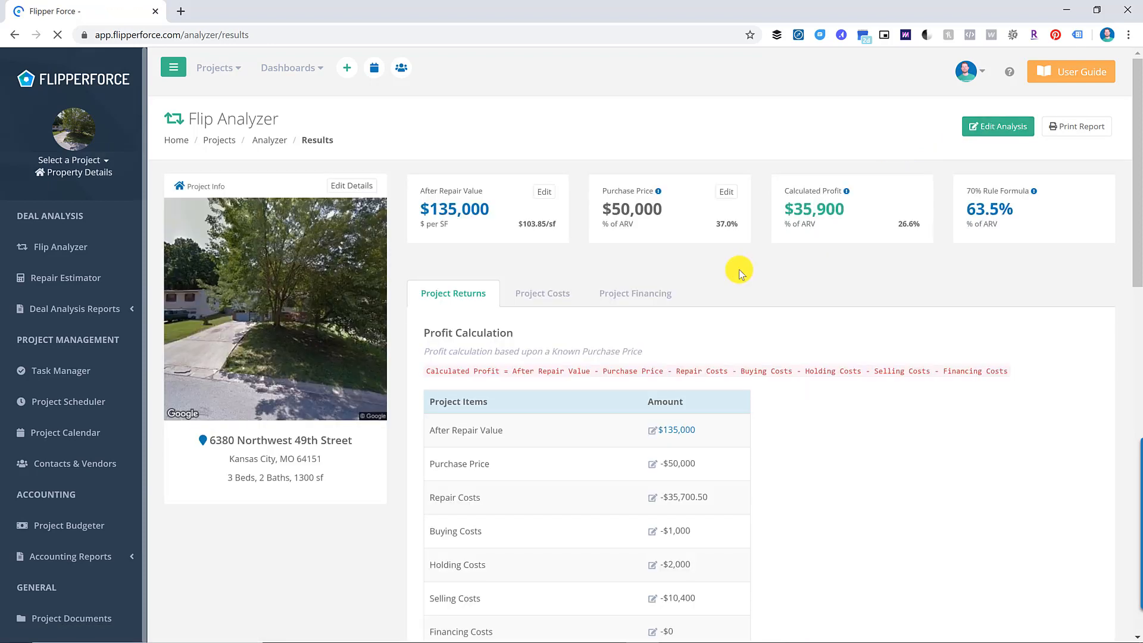
pyautogui.scroll(-2, 744, 345)
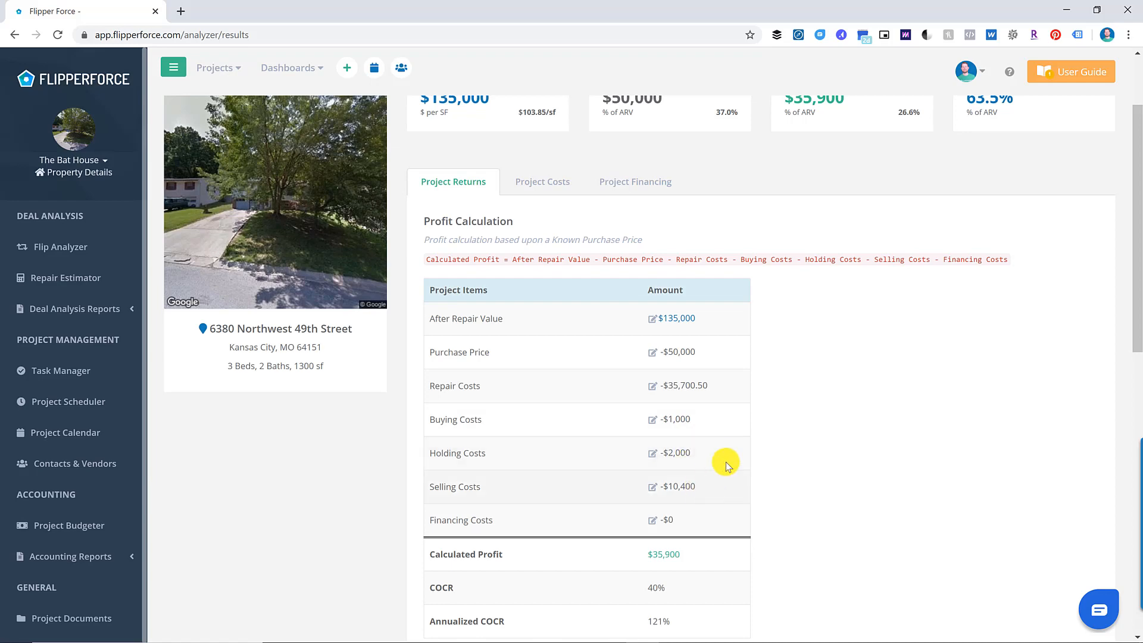
pyautogui.scroll(-3, 685, 483)
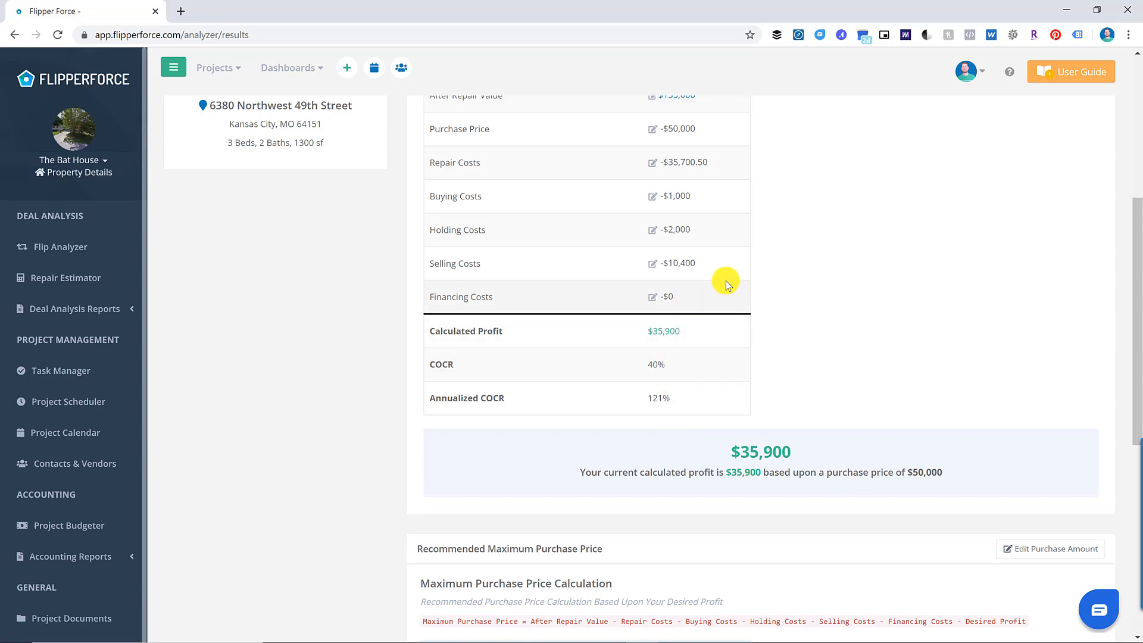
pyautogui.scroll(-5, 887, 248)
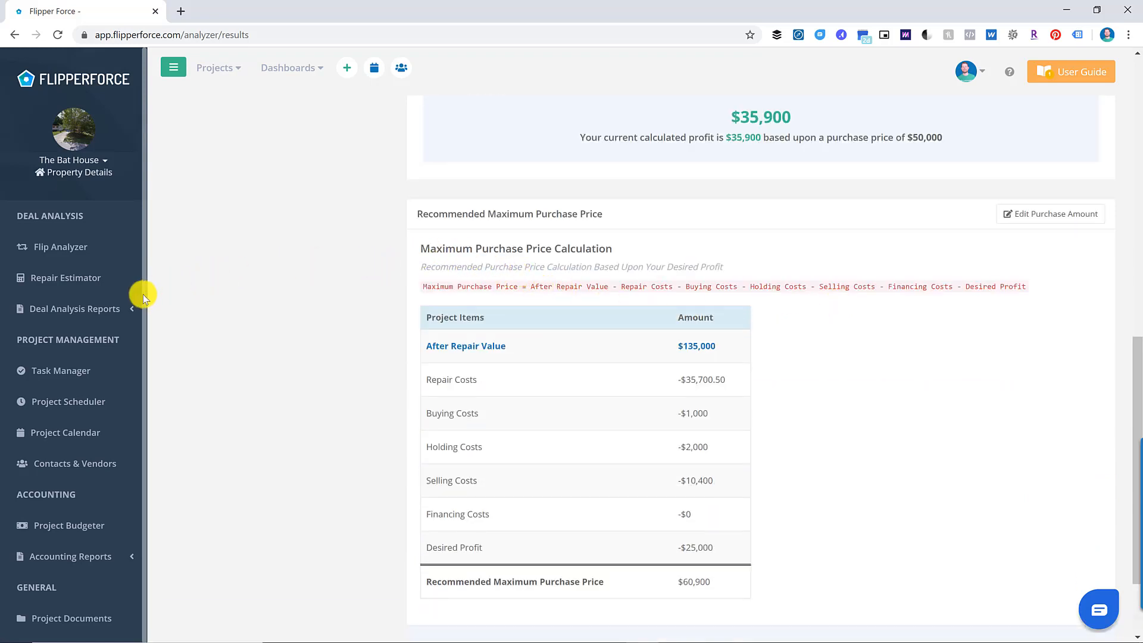
pyautogui.click(122, 307)
# - Open the Investment Packet Builder and scroll through the Bat House packet preview
pyautogui.click(109, 337)
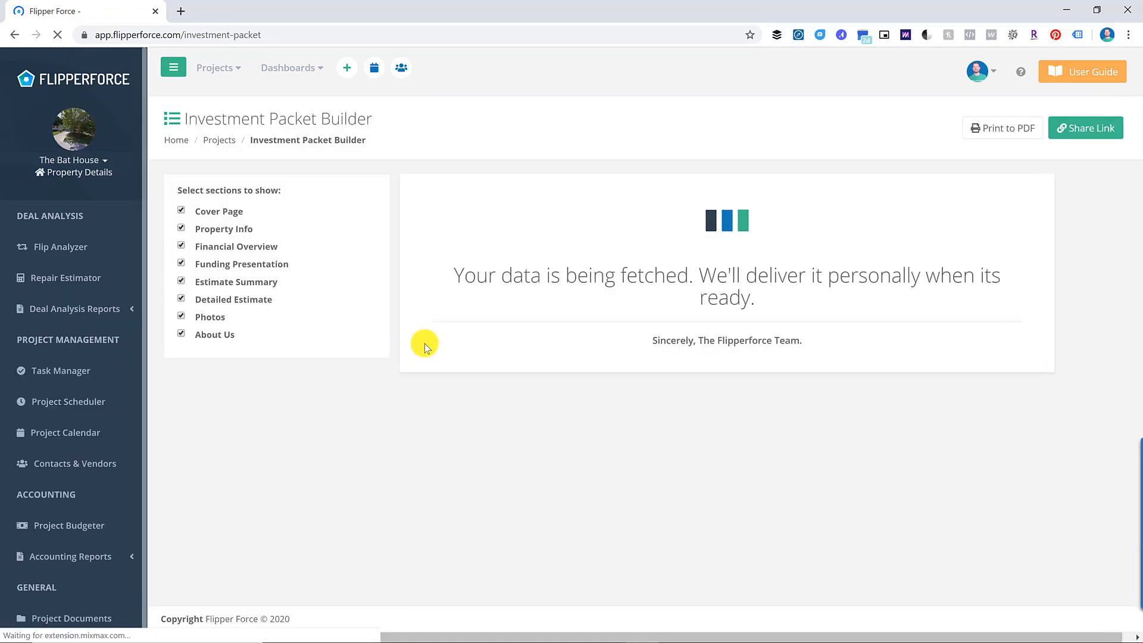
pyautogui.scroll(-1, 665, 343)
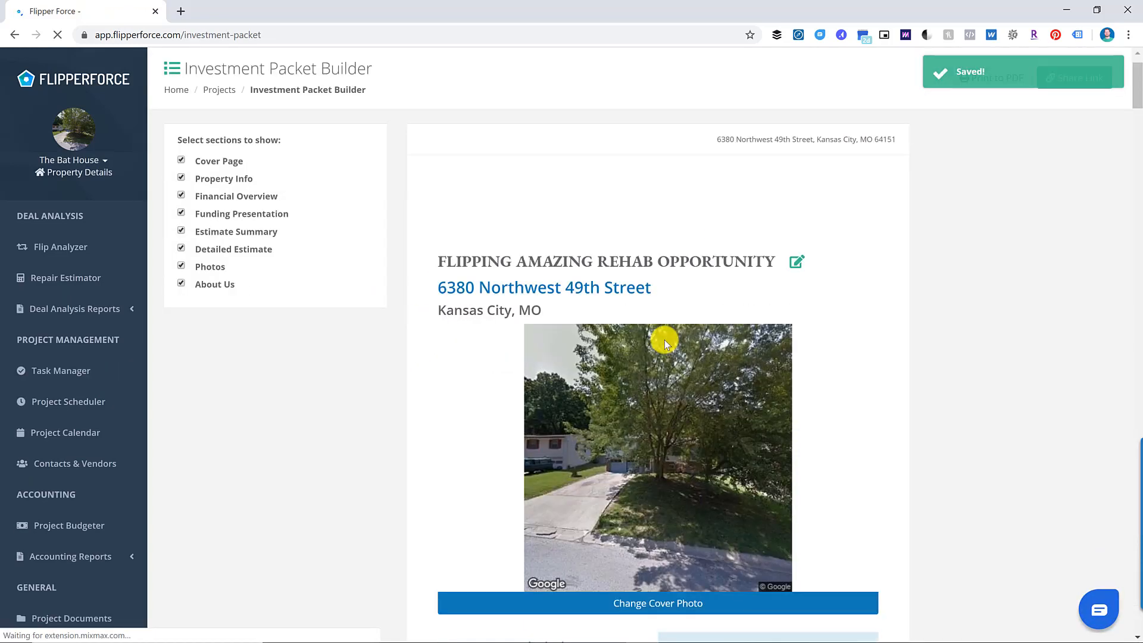
pyautogui.scroll(-10, 694, 316)
pyautogui.scroll(-10, 694, 316)
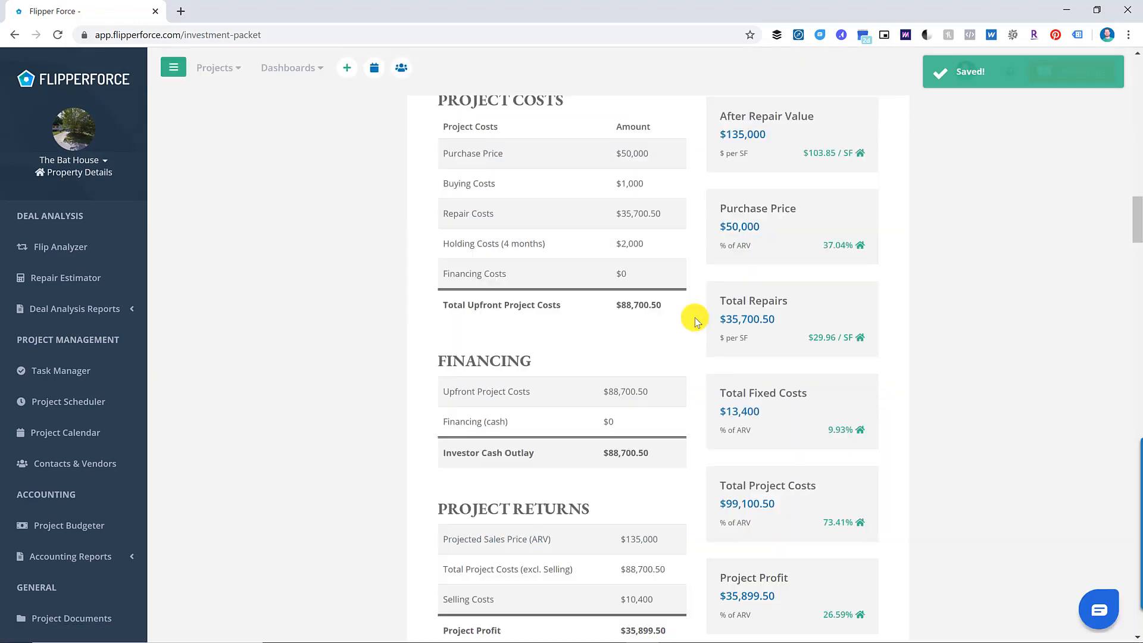
pyautogui.scroll(-20, 694, 319)
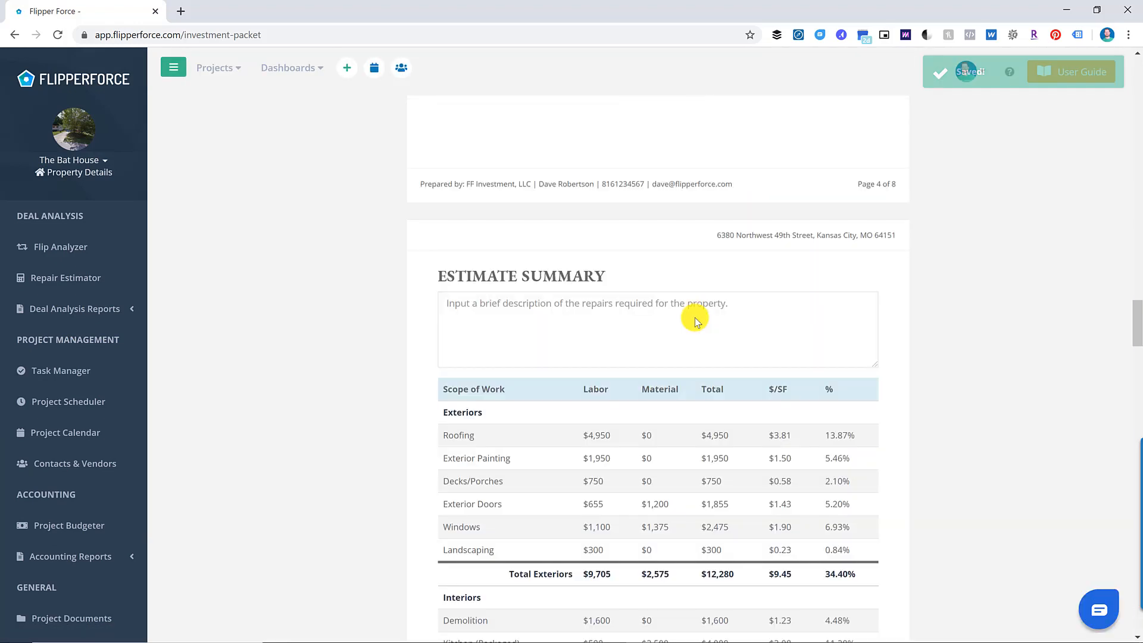
pyautogui.scroll(-4, 695, 318)
pyautogui.scroll(2, 660, 295)
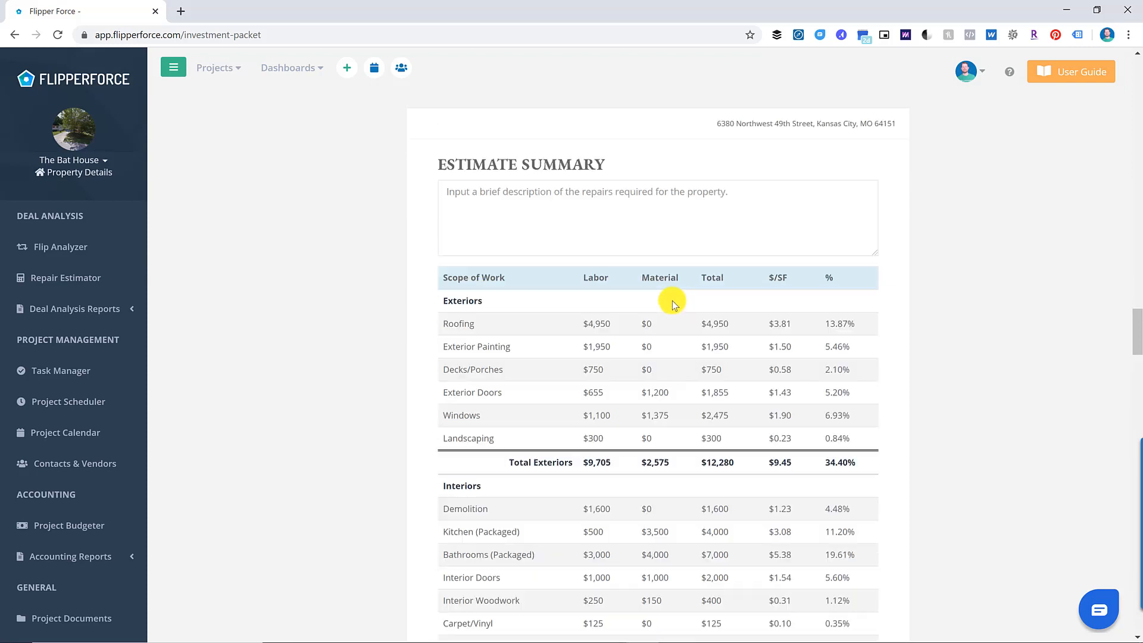
pyautogui.scroll(2, 634, 316)
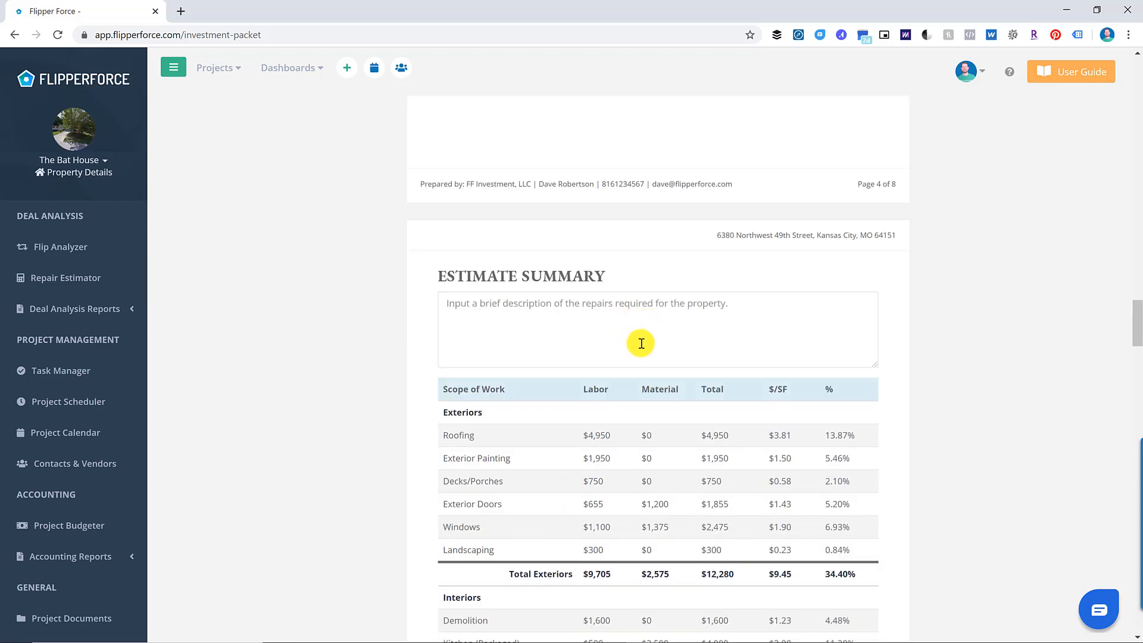
pyautogui.scroll(-2, 655, 340)
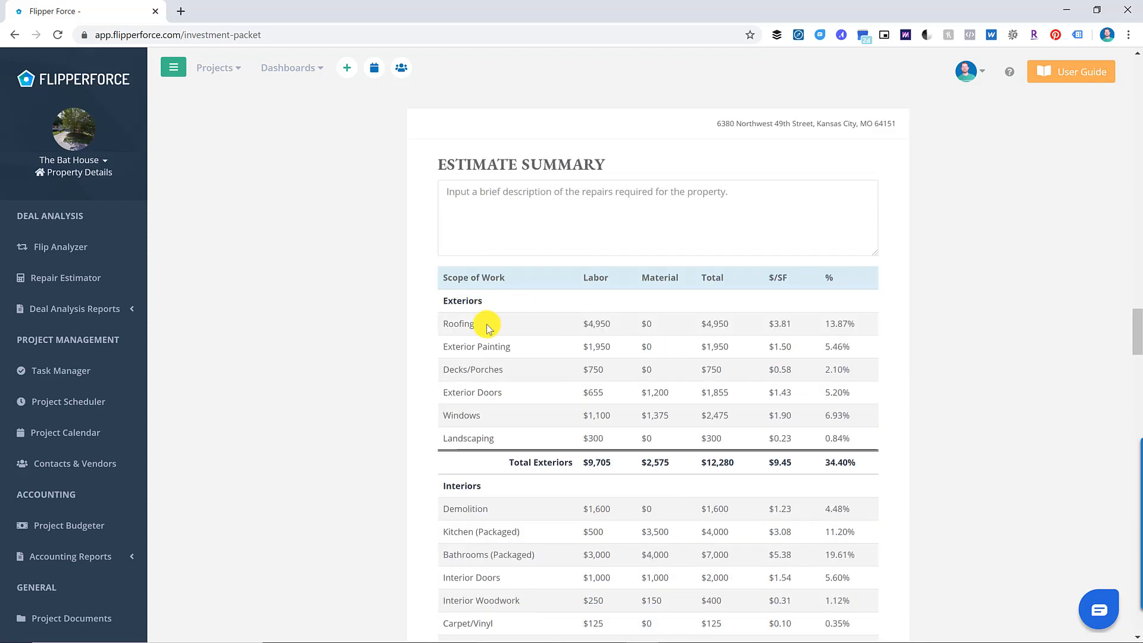
pyautogui.scroll(-2, 512, 336)
pyautogui.scroll(-3, 512, 336)
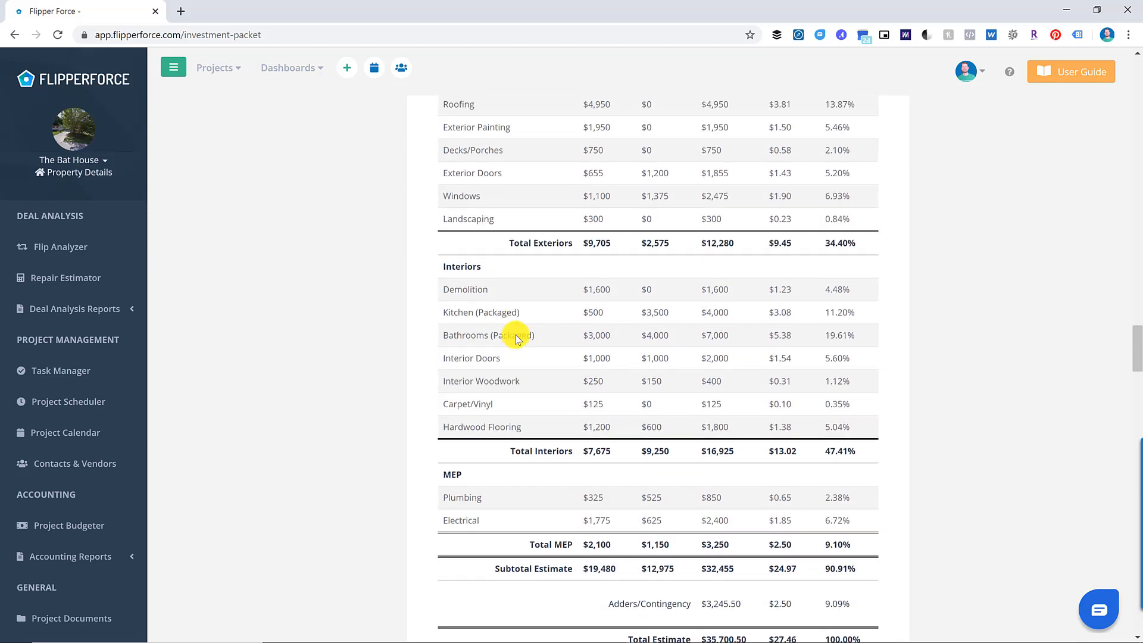
pyautogui.scroll(-8, 519, 334)
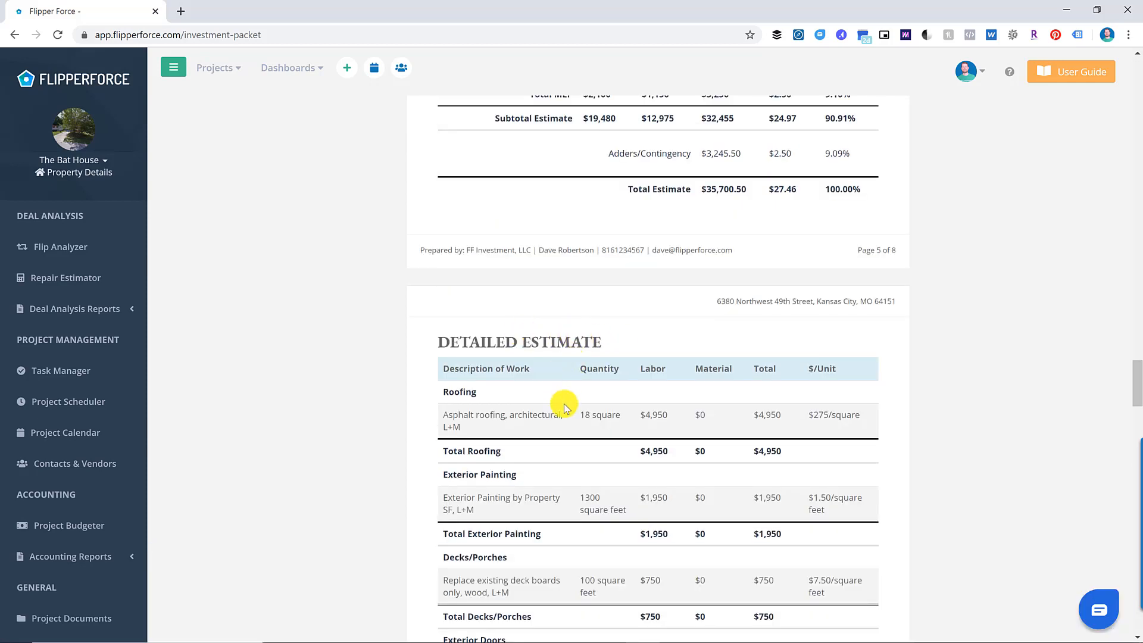
pyautogui.scroll(-2, 563, 403)
pyautogui.scroll(-4, 620, 410)
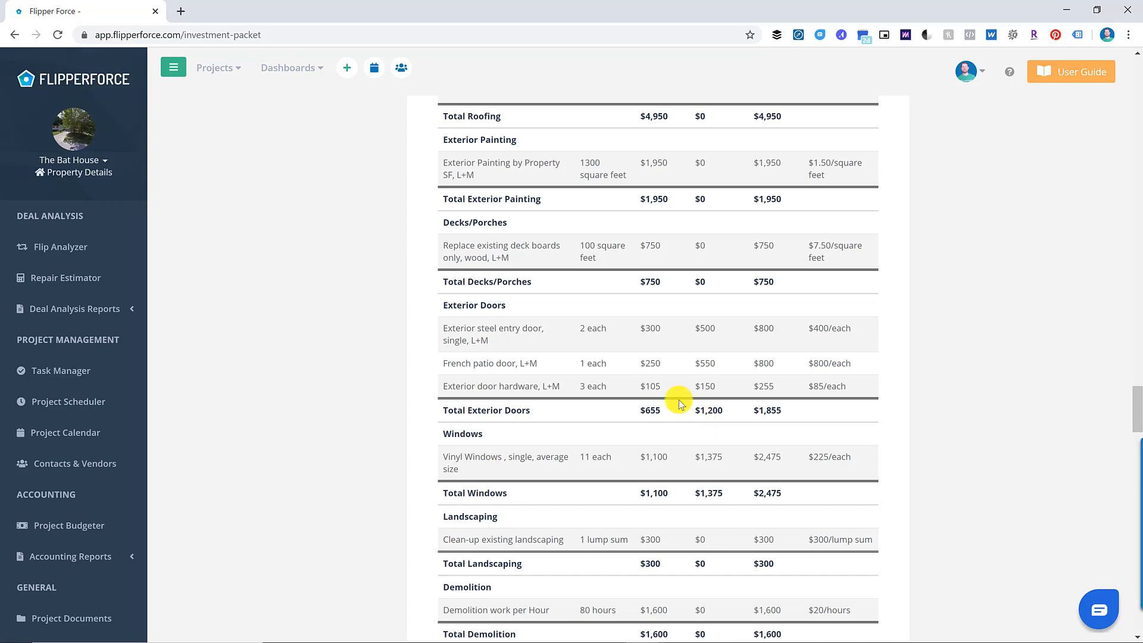
# - Review the remaining packet pages down to the streetview.jpg Photos page, then return to the top
pyautogui.scroll(-4, 678, 405)
pyautogui.scroll(-7, 655, 386)
pyautogui.scroll(-7, 625, 411)
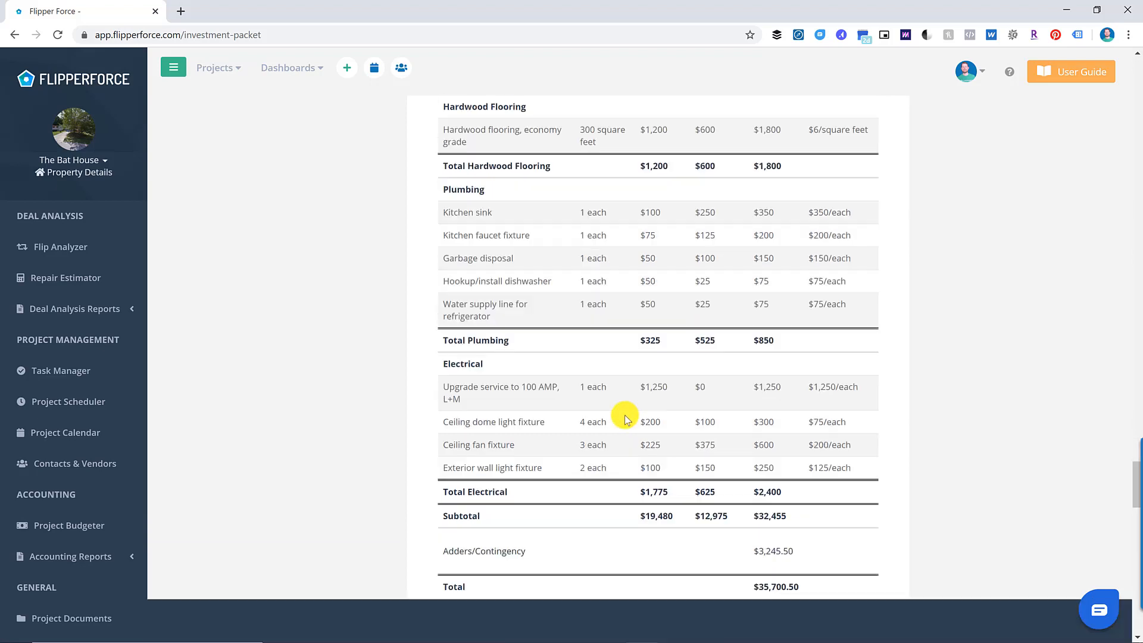
pyautogui.scroll(-2, 533, 408)
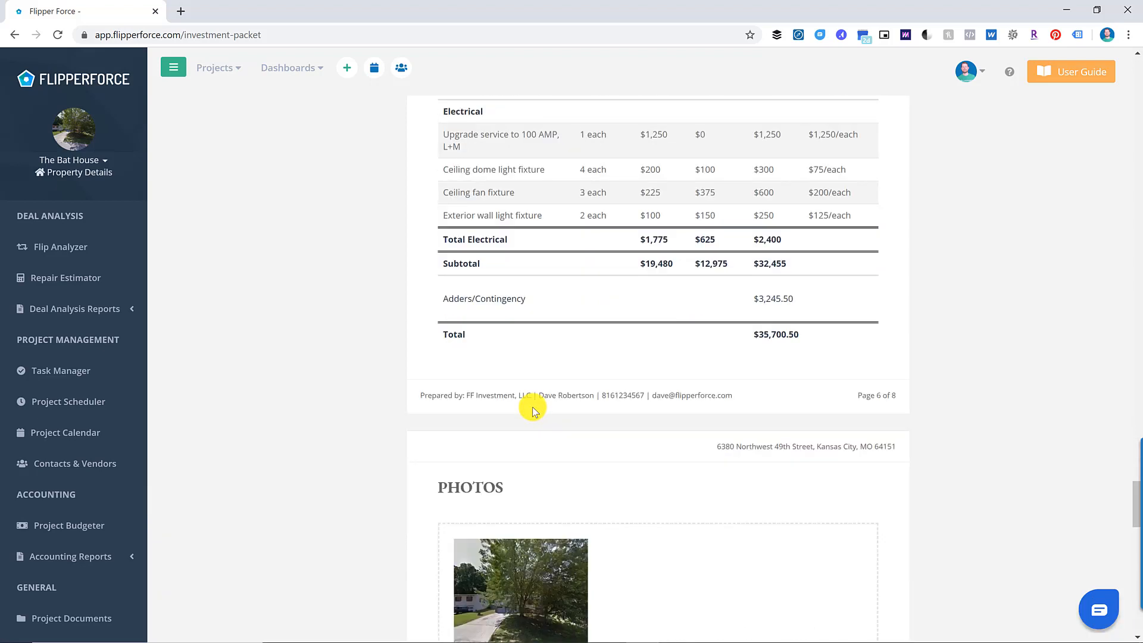
pyautogui.scroll(-3, 530, 409)
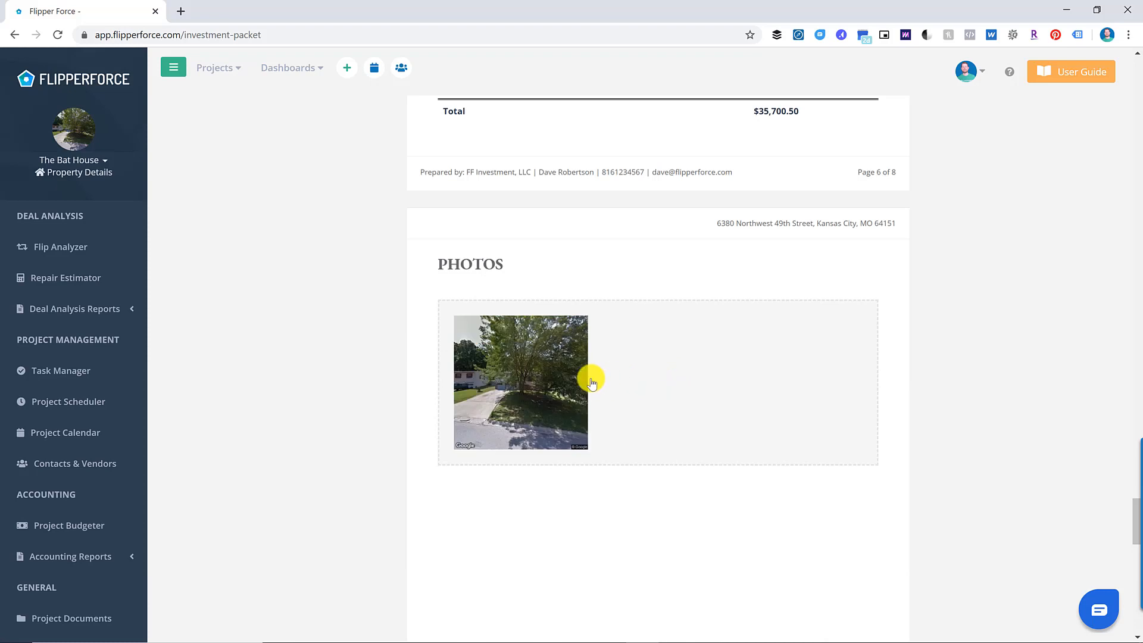
pyautogui.moveTo(571, 376)
pyautogui.scroll(-2, 683, 490)
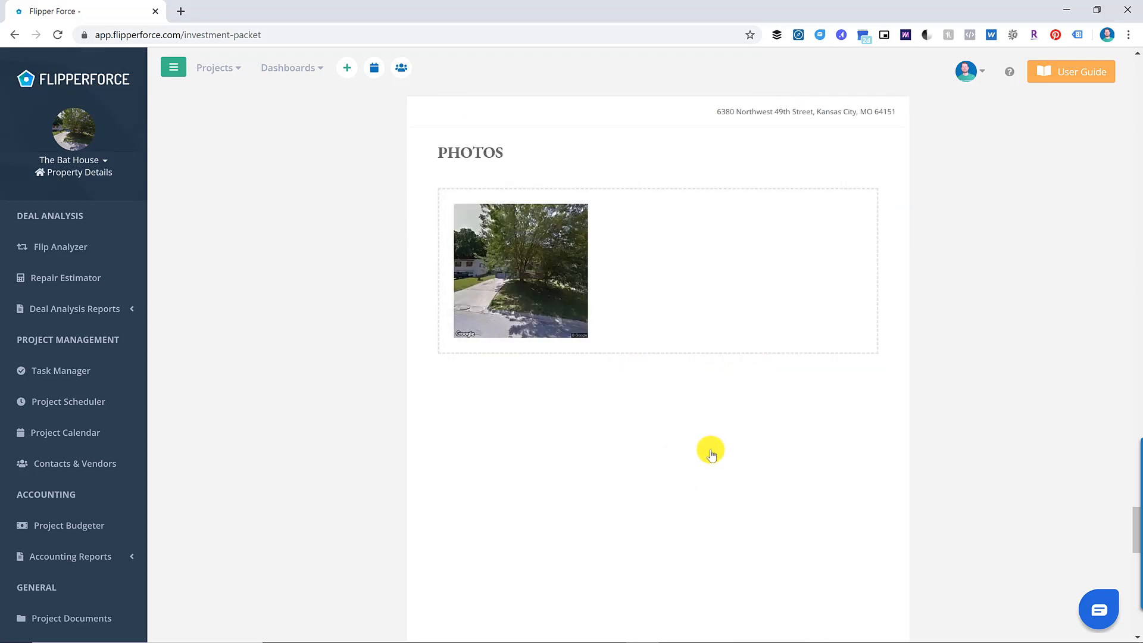
pyautogui.scroll(2, 711, 464)
pyautogui.scroll(-10, 684, 476)
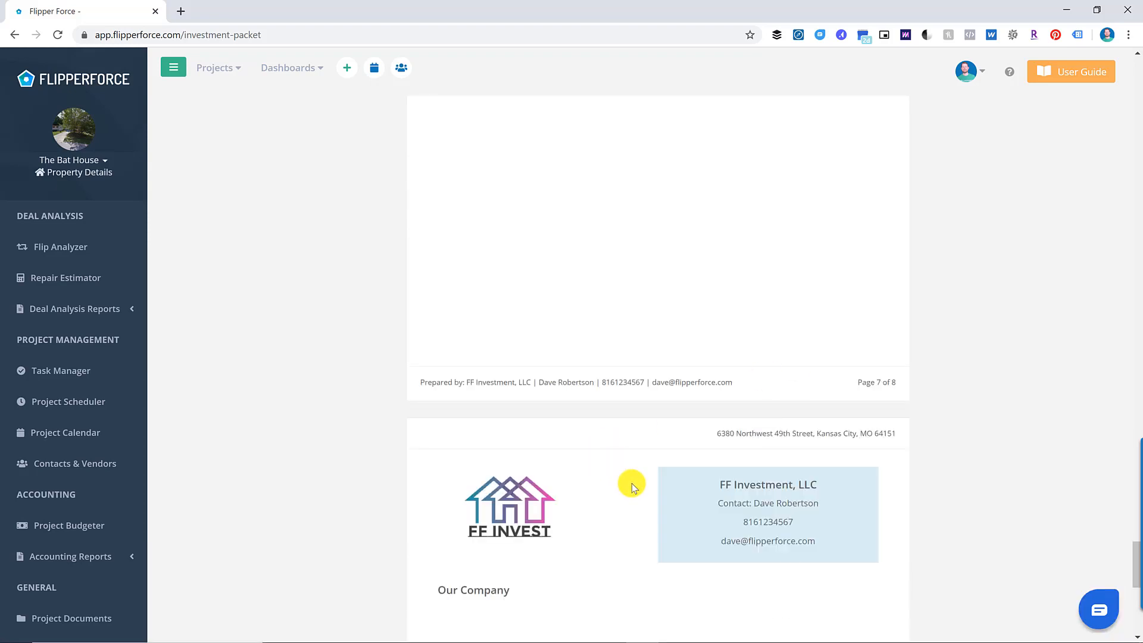
pyautogui.scroll(9, 631, 483)
pyautogui.scroll(20, 631, 484)
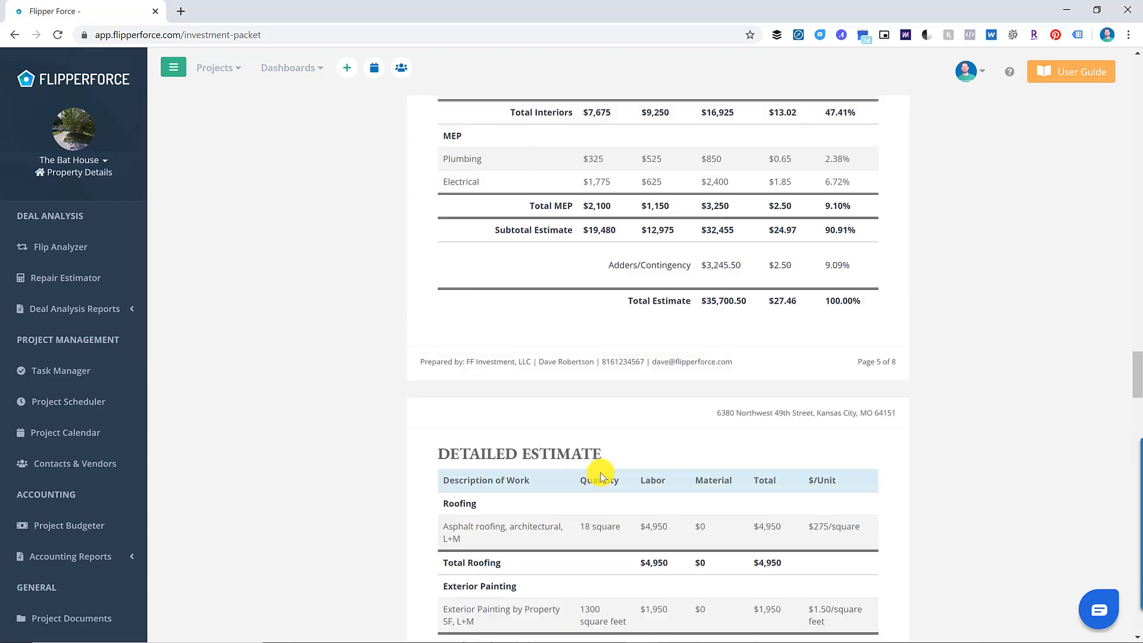
pyautogui.scroll(15, 593, 474)
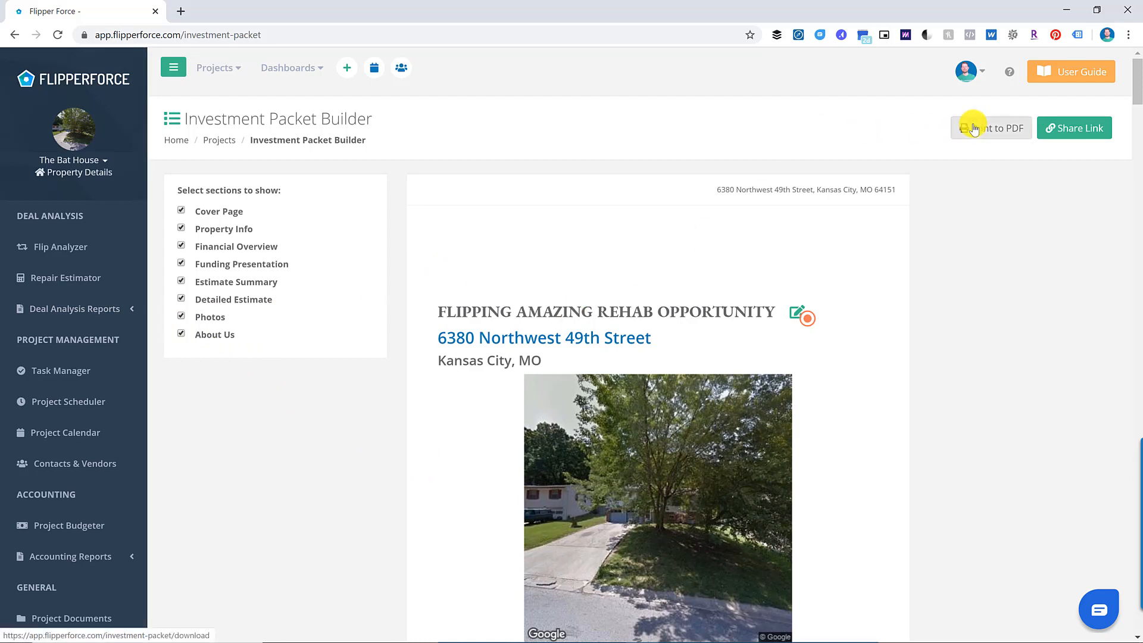
# - Export the investment packet to an 11-page PDF, review it, and return to FlipperForce
pyautogui.click(996, 126)
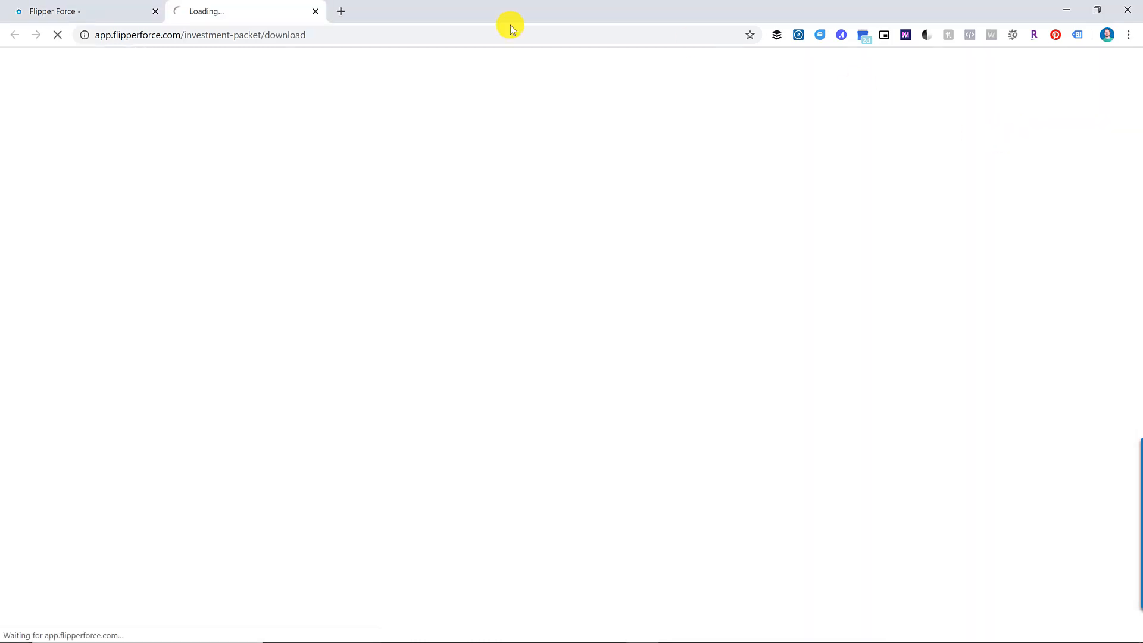
pyautogui.click(76, 9)
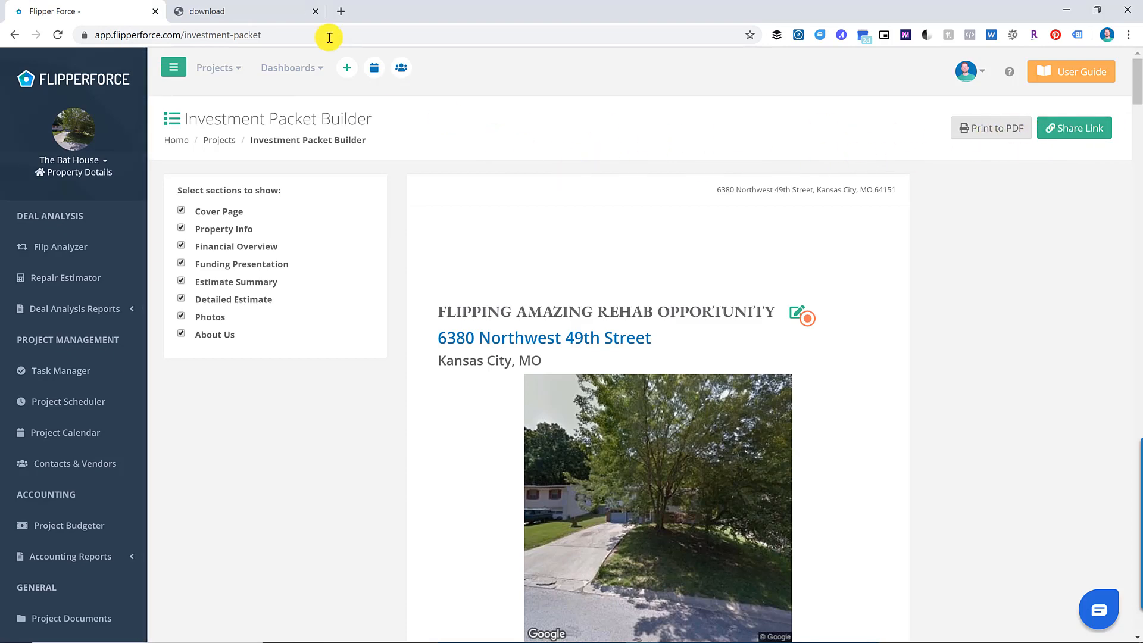
pyautogui.click(285, 11)
pyautogui.scroll(-10, 595, 232)
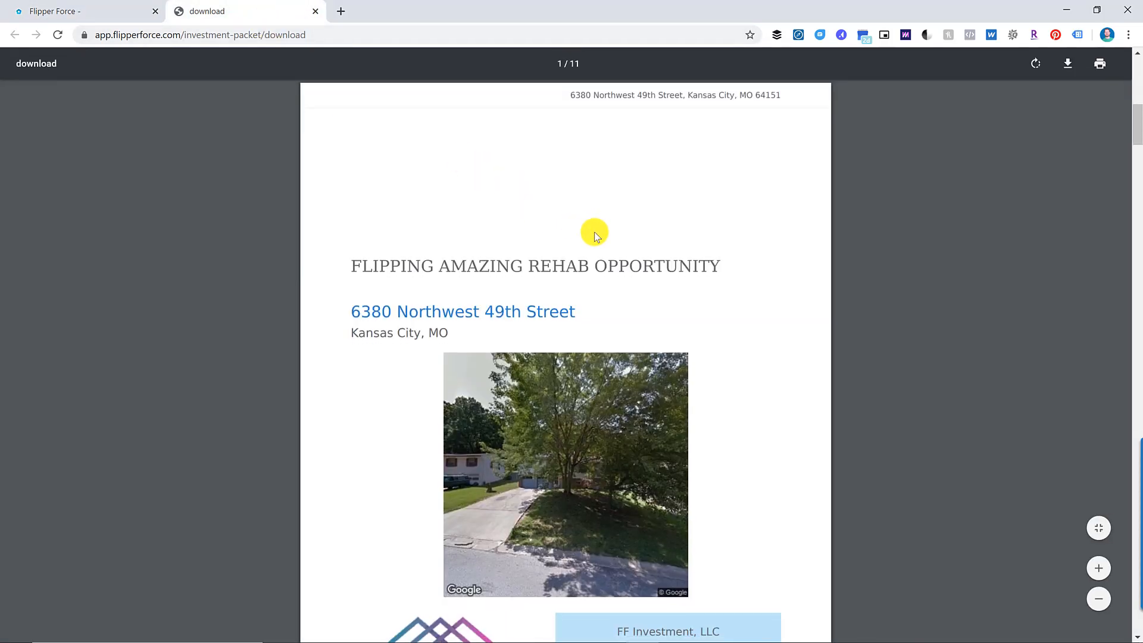
pyautogui.scroll(-7, 641, 259)
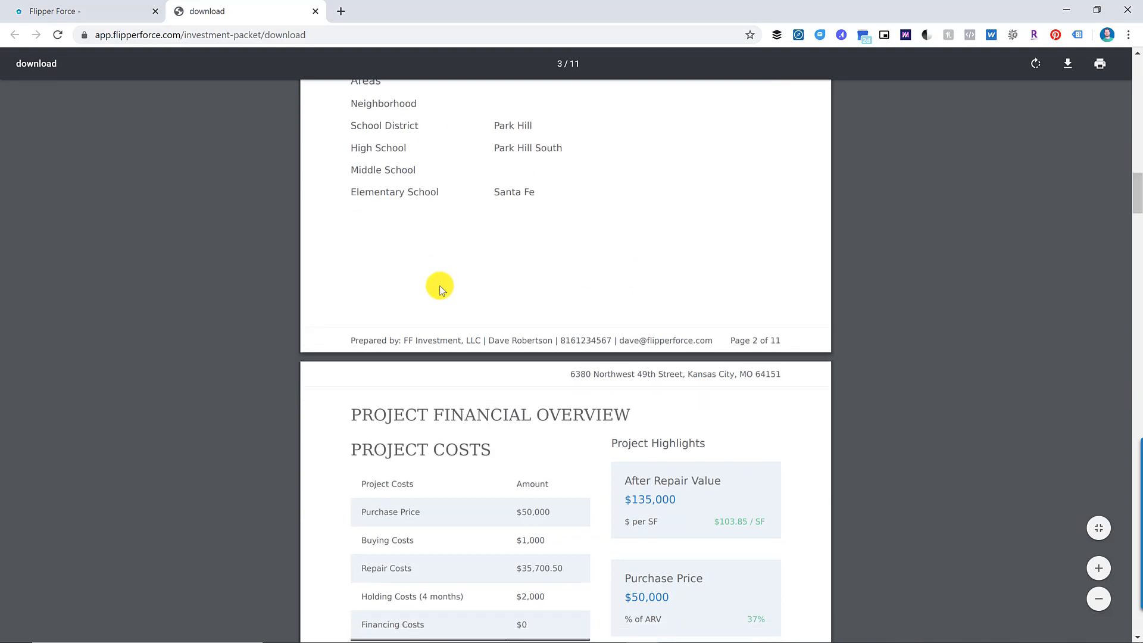
pyautogui.scroll(-7, 439, 285)
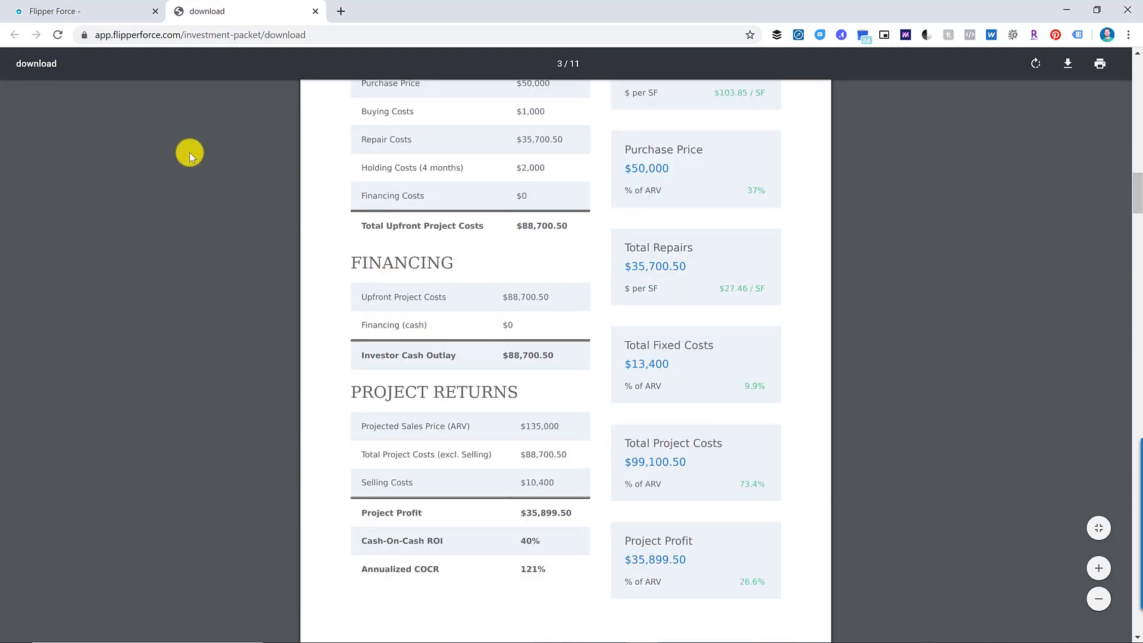
pyautogui.click(112, 7)
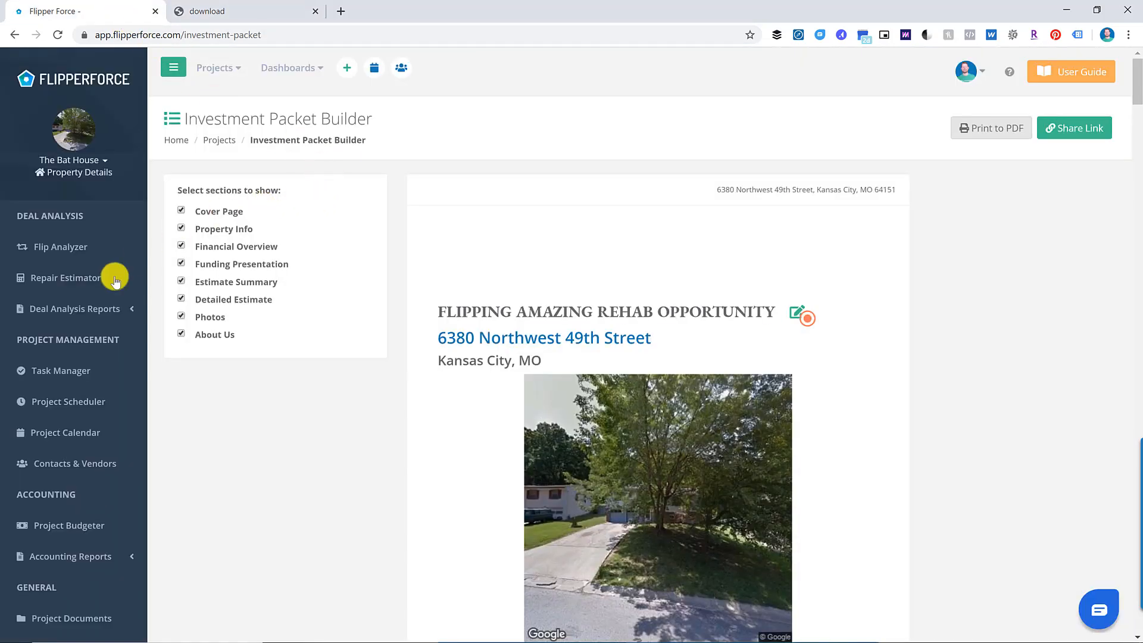
# - Open the Estimate Report and scroll through the 3-page itemized report to the $35,700.50 total
pyautogui.click(113, 309)
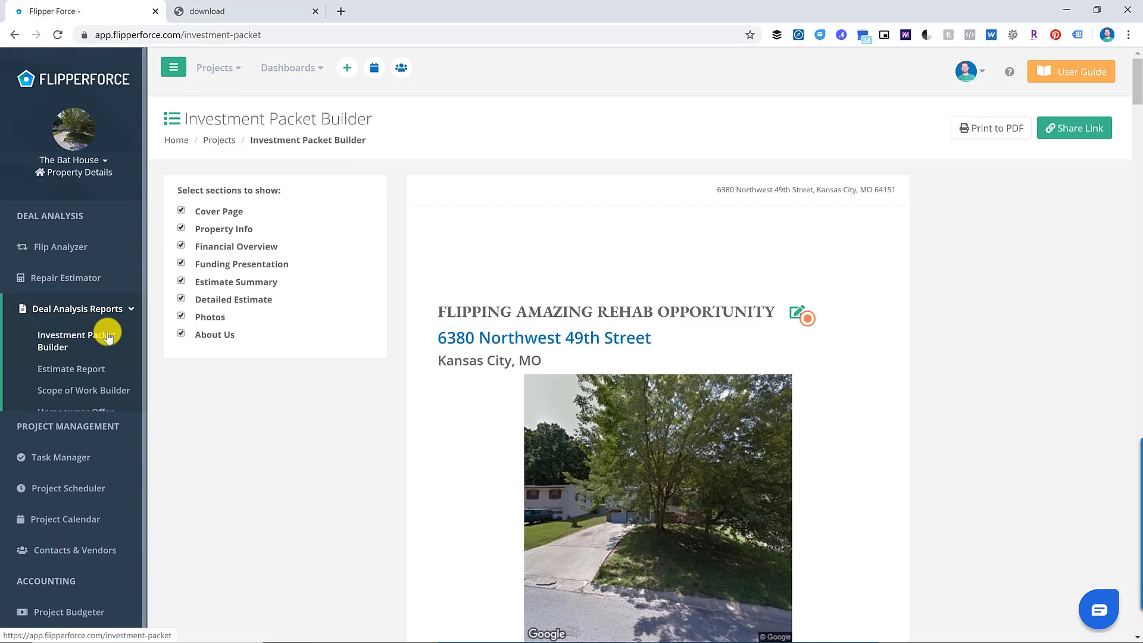
pyautogui.click(94, 369)
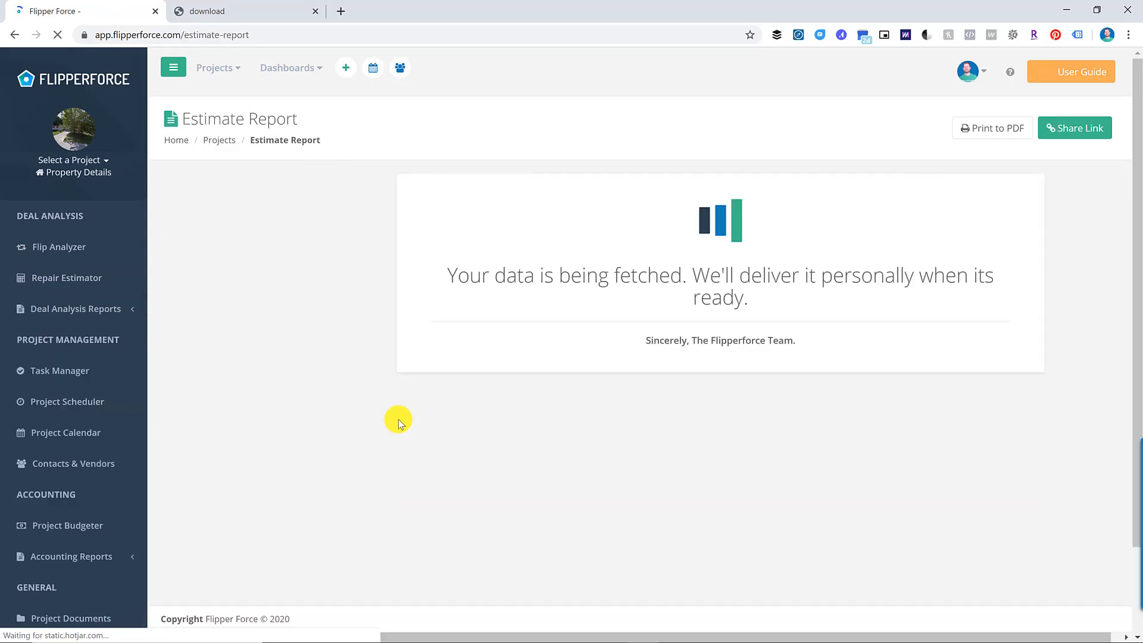
pyautogui.scroll(-7, 448, 371)
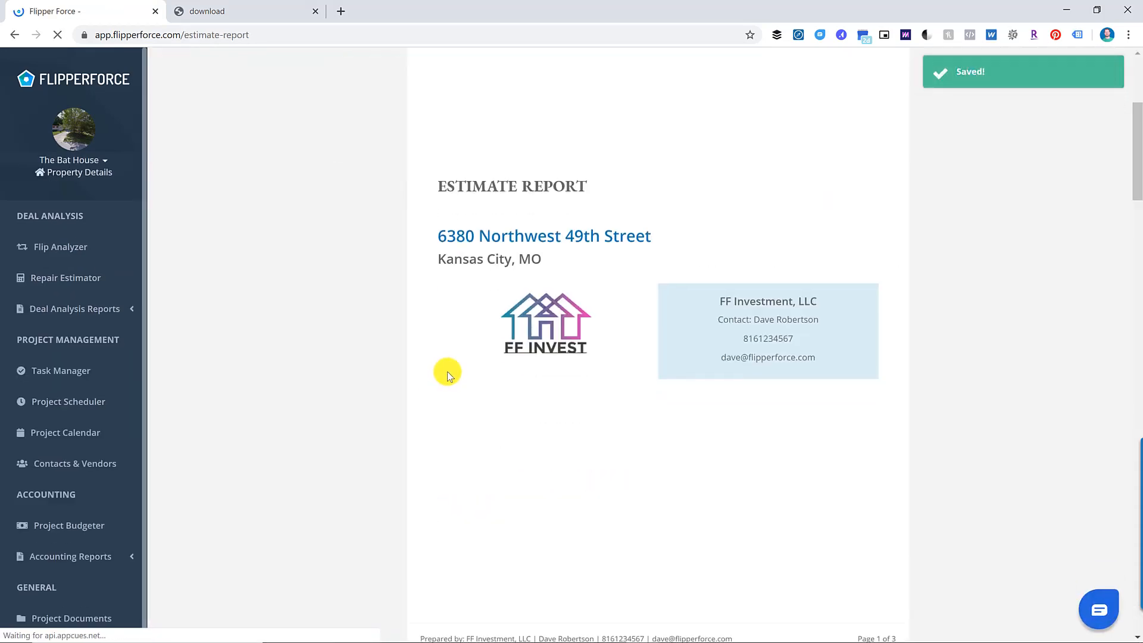
pyautogui.scroll(-14, 447, 370)
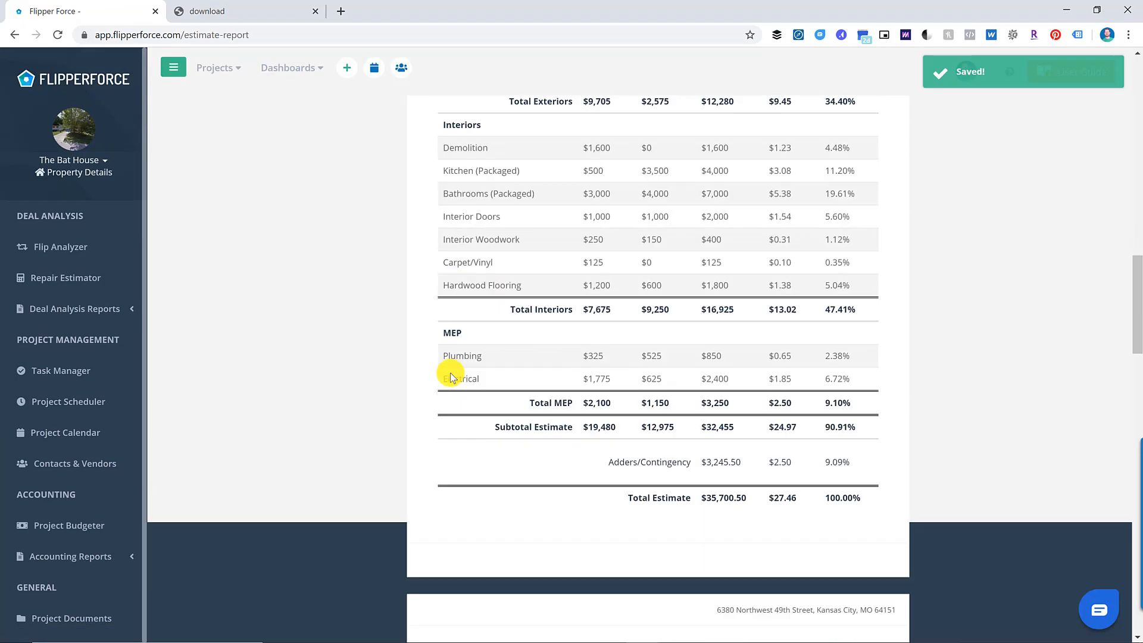
pyautogui.scroll(-15, 452, 373)
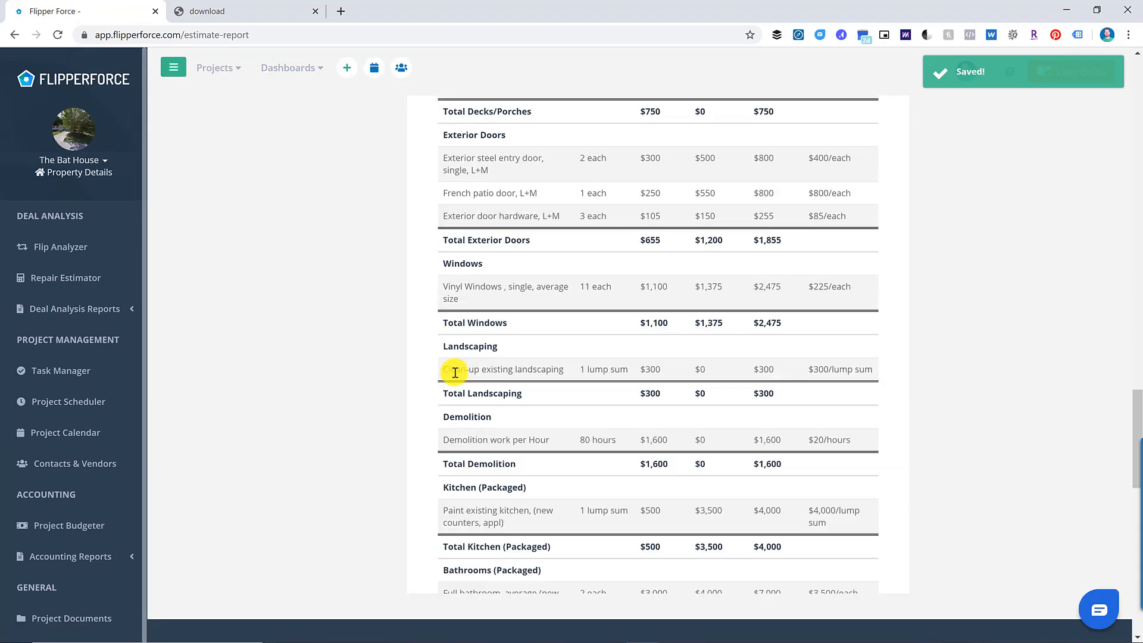
pyautogui.scroll(-11, 451, 372)
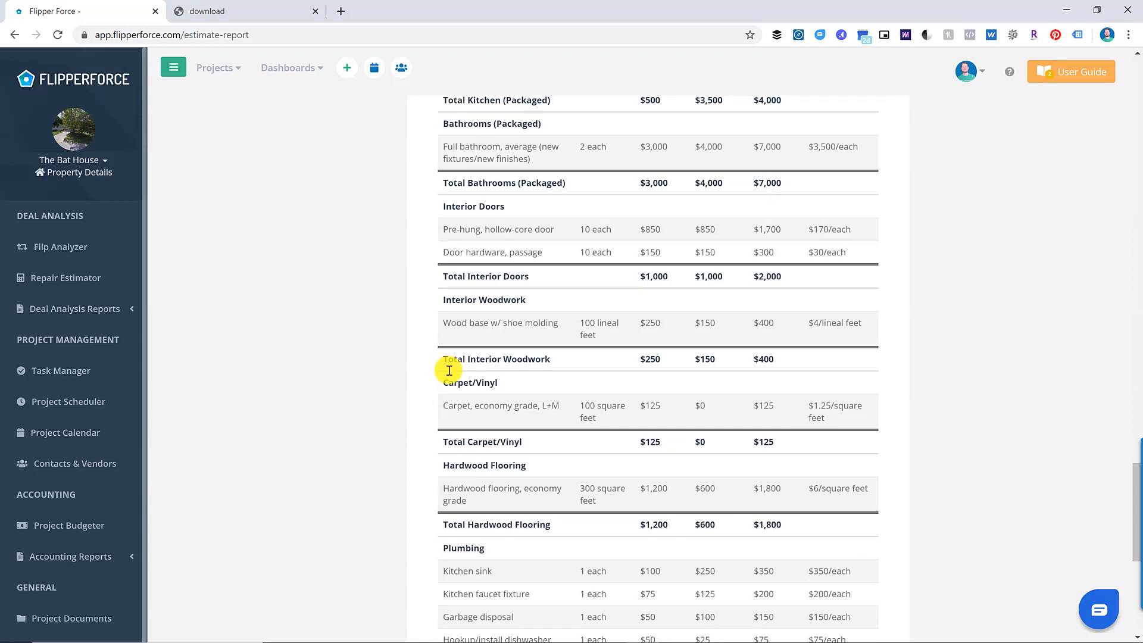
pyautogui.scroll(-3, 280, 370)
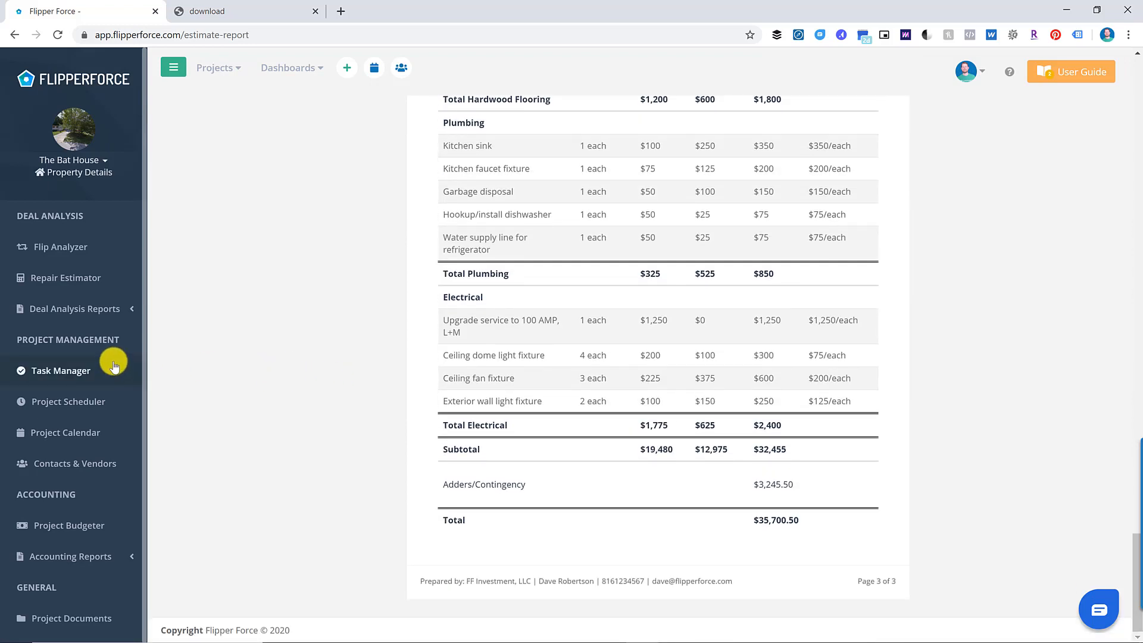
pyautogui.click(124, 308)
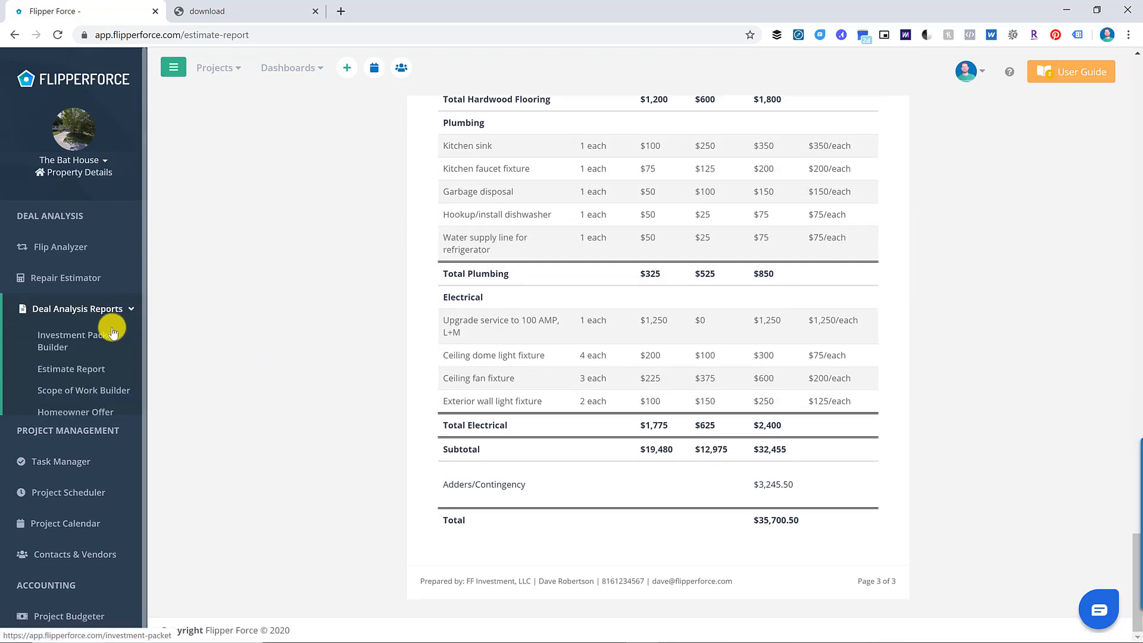
# - Save the seven-task Roofing scope-of-work notes from the Repair Estimator
pyautogui.click(93, 394)
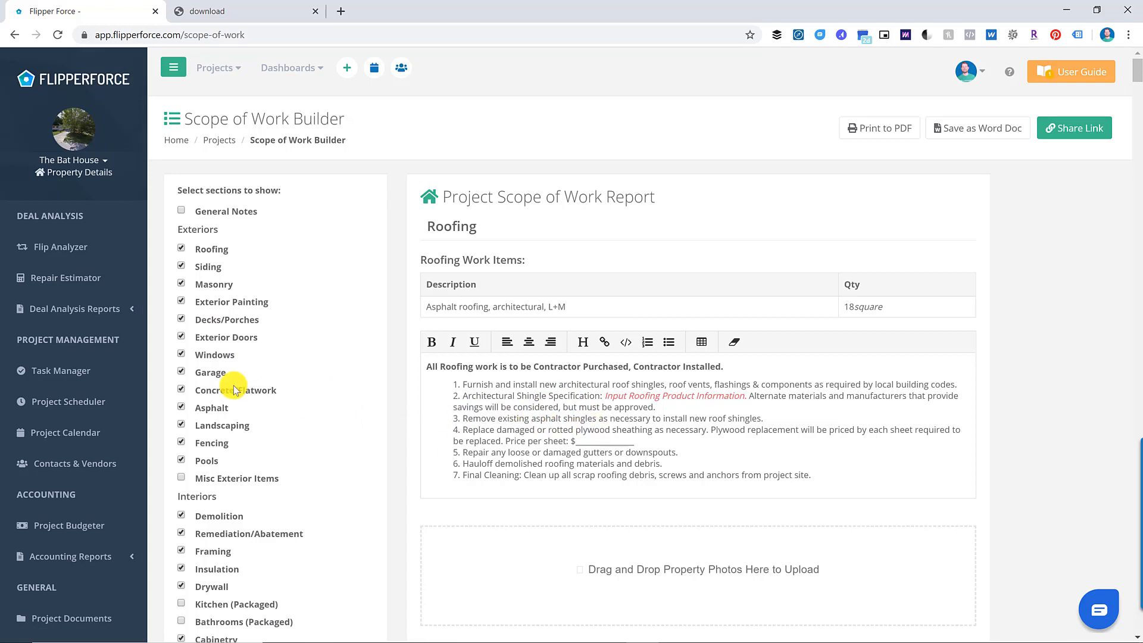
pyautogui.click(109, 276)
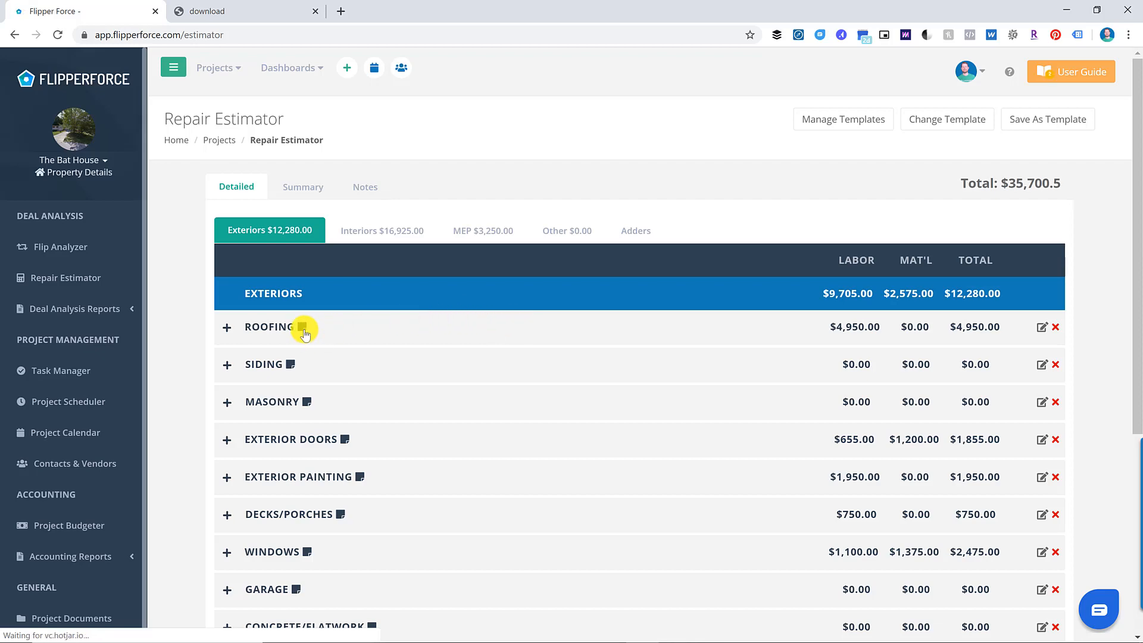
pyautogui.click(303, 330)
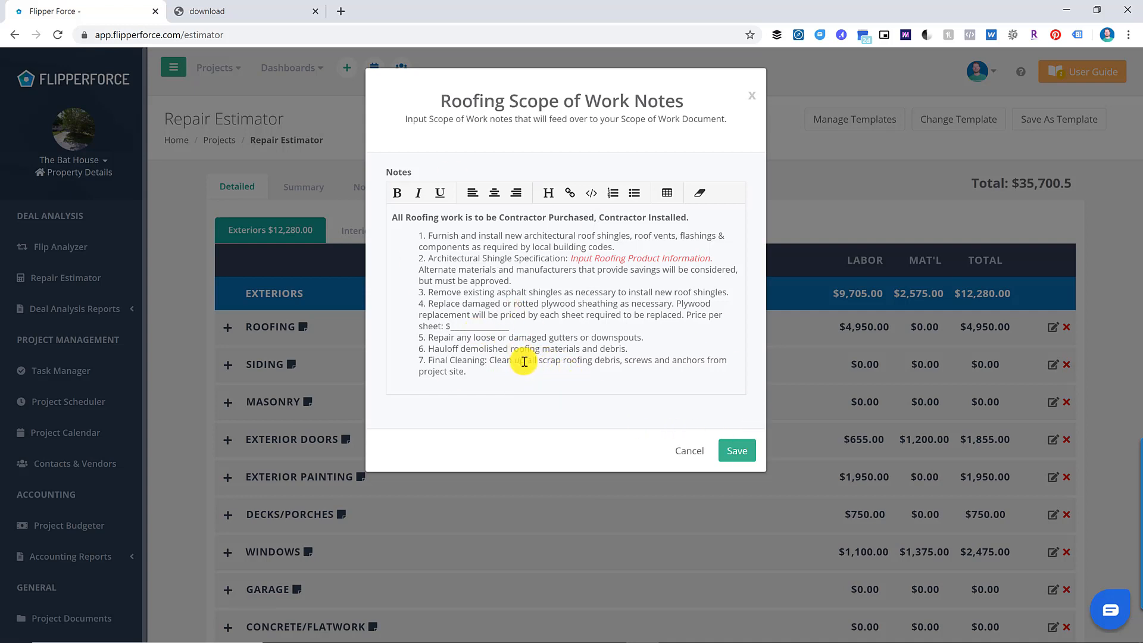
pyautogui.click(737, 459)
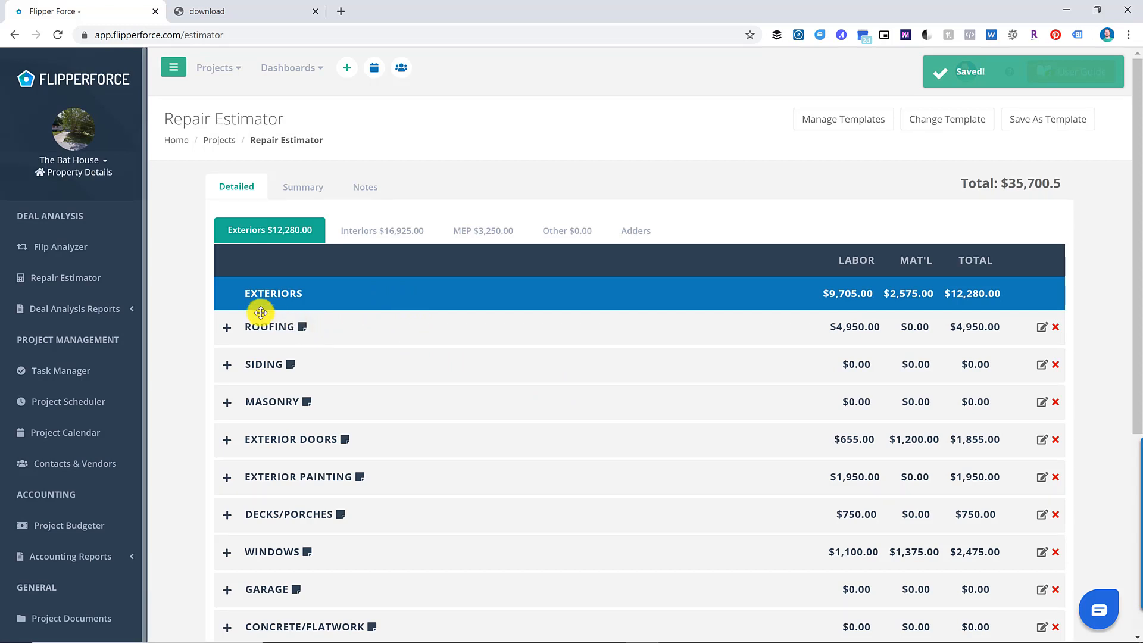
# - Add an eighth item 'Test' to the Roofing notes in the Scope of Work Builder
pyautogui.click(116, 308)
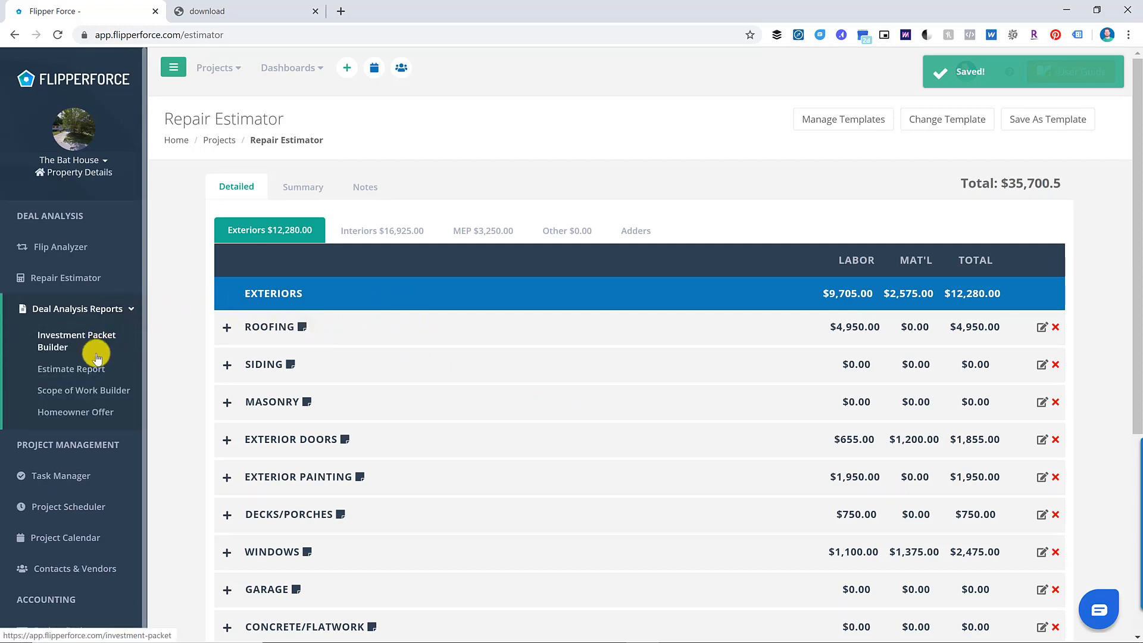
pyautogui.click(92, 395)
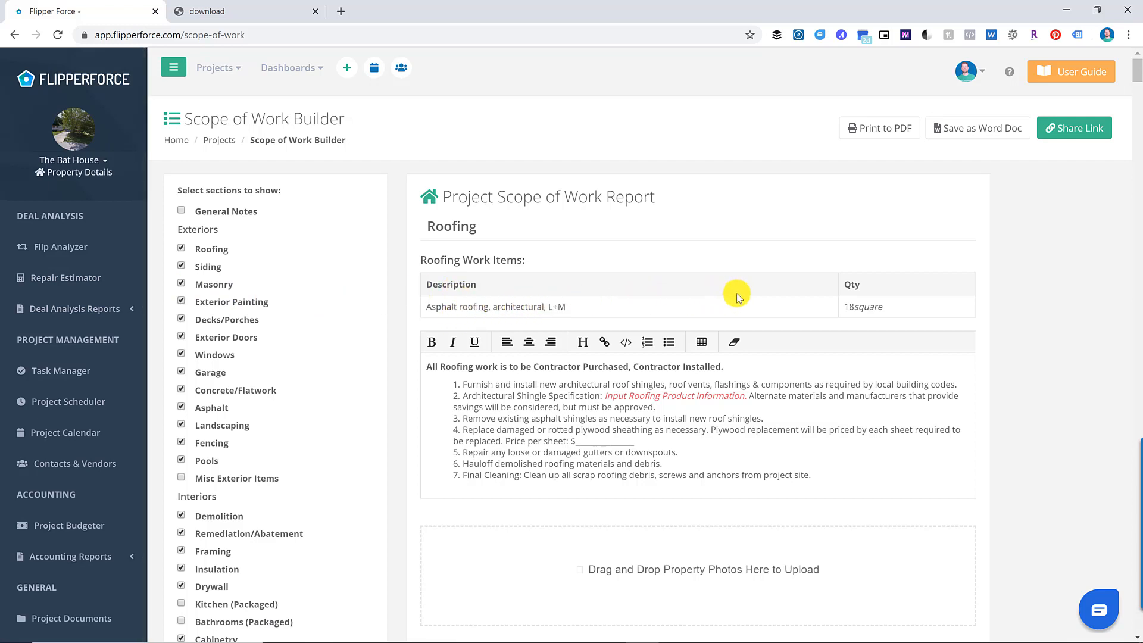
pyautogui.click(835, 474)
pyautogui.press('Return')
pyautogui.write('Test')
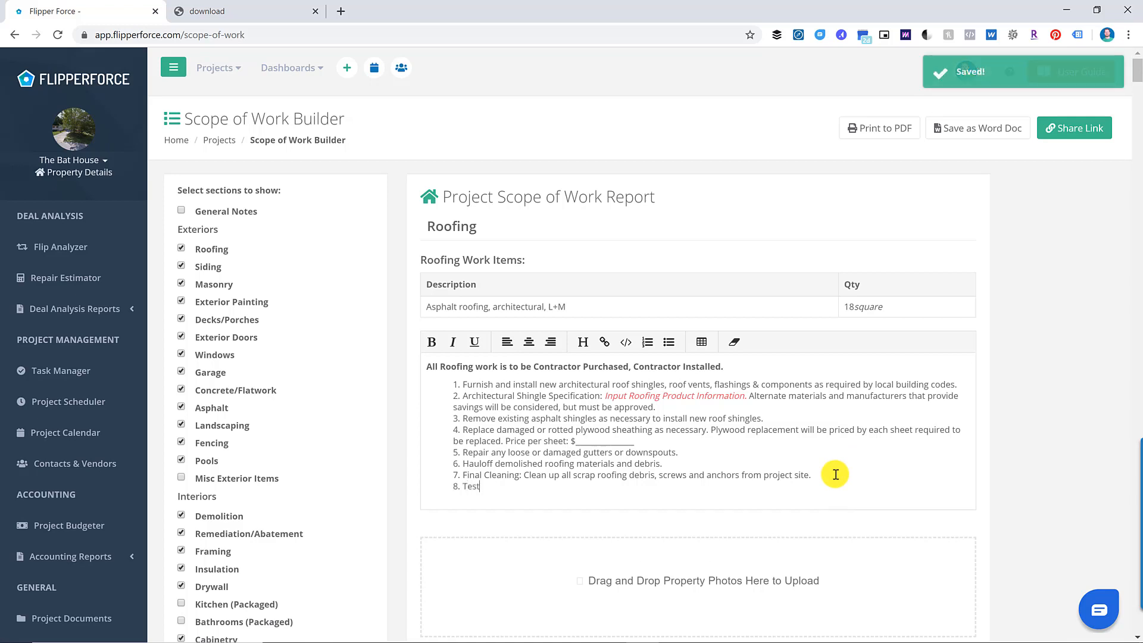
pyautogui.click(835, 475)
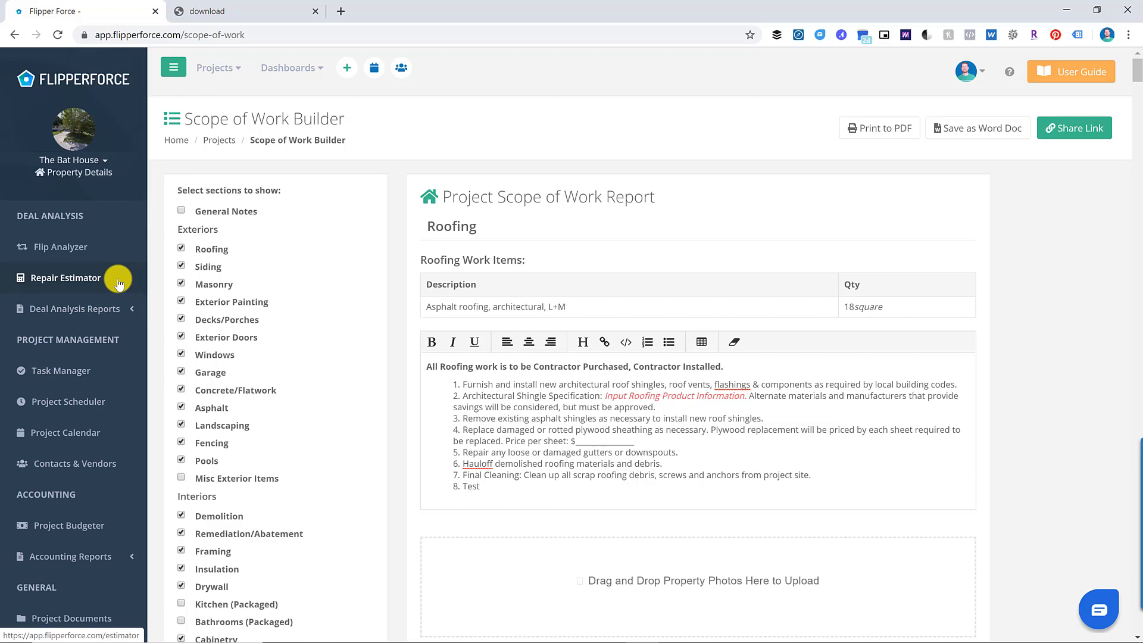
# - Exclude Masonry and Exterior Painting from the scope of work and export it to PDF
pyautogui.click(640, 431)
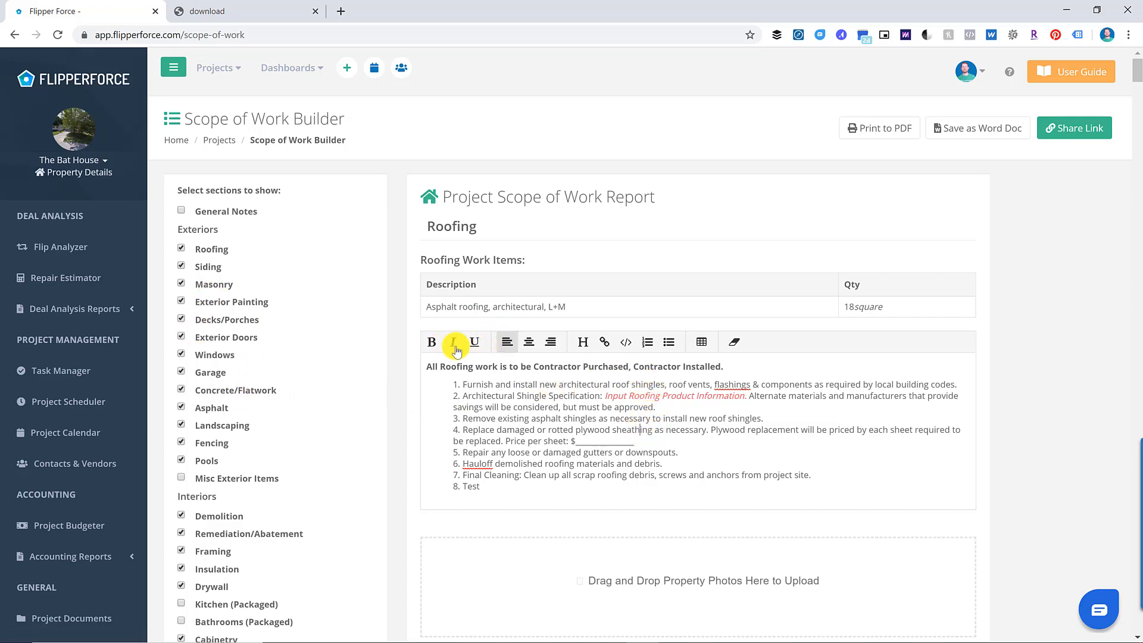
pyautogui.click(200, 304)
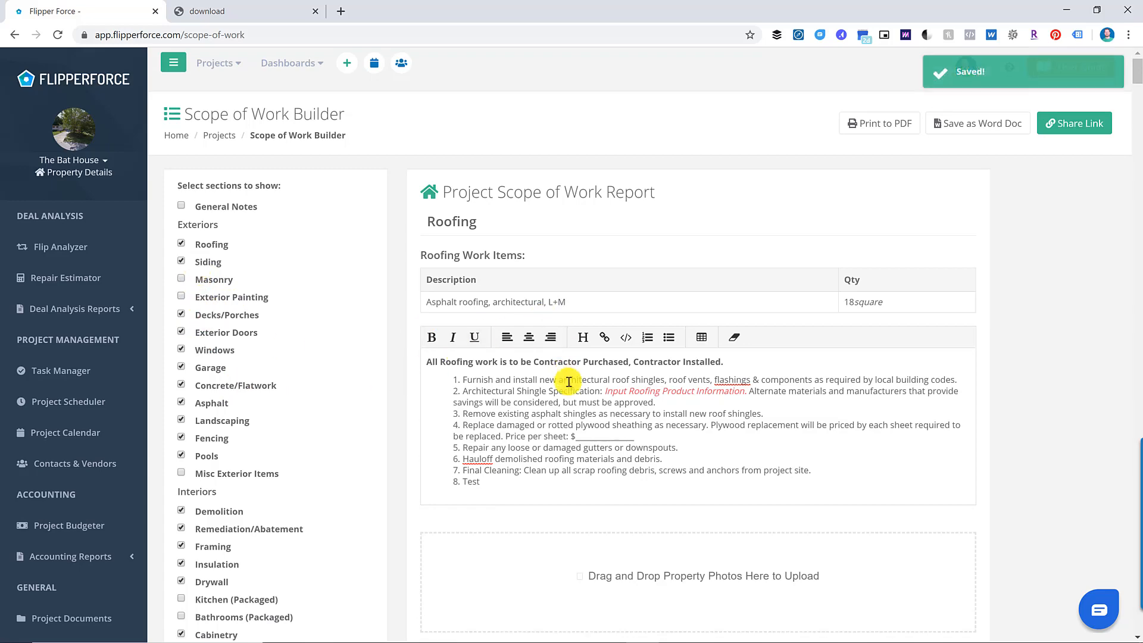
pyautogui.scroll(-5, 569, 381)
pyautogui.scroll(5, 569, 381)
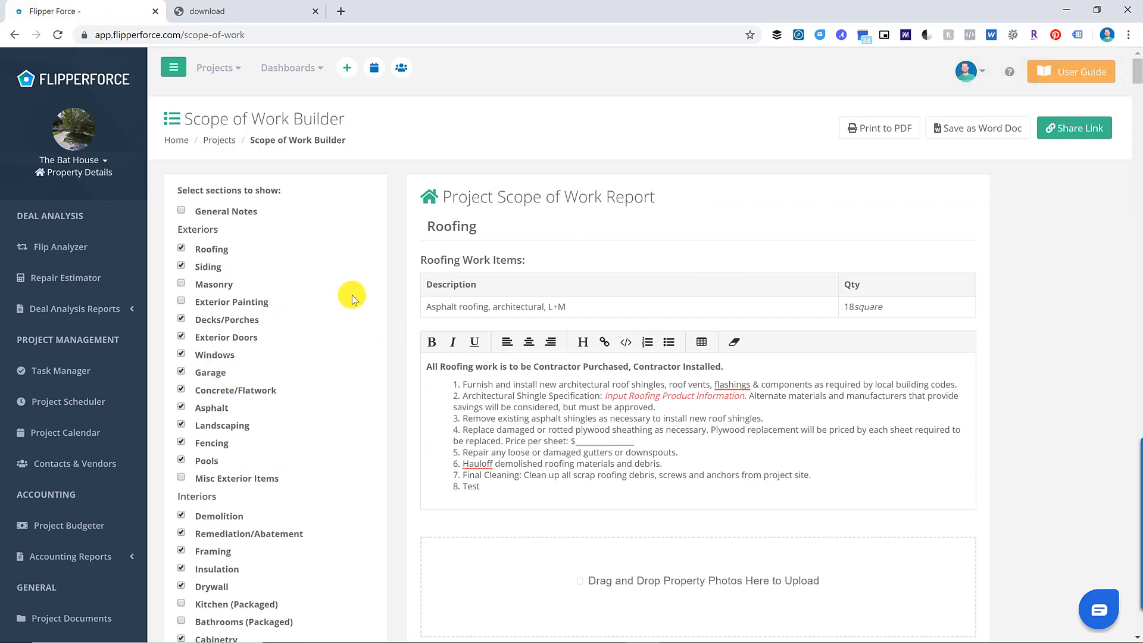
pyautogui.click(890, 130)
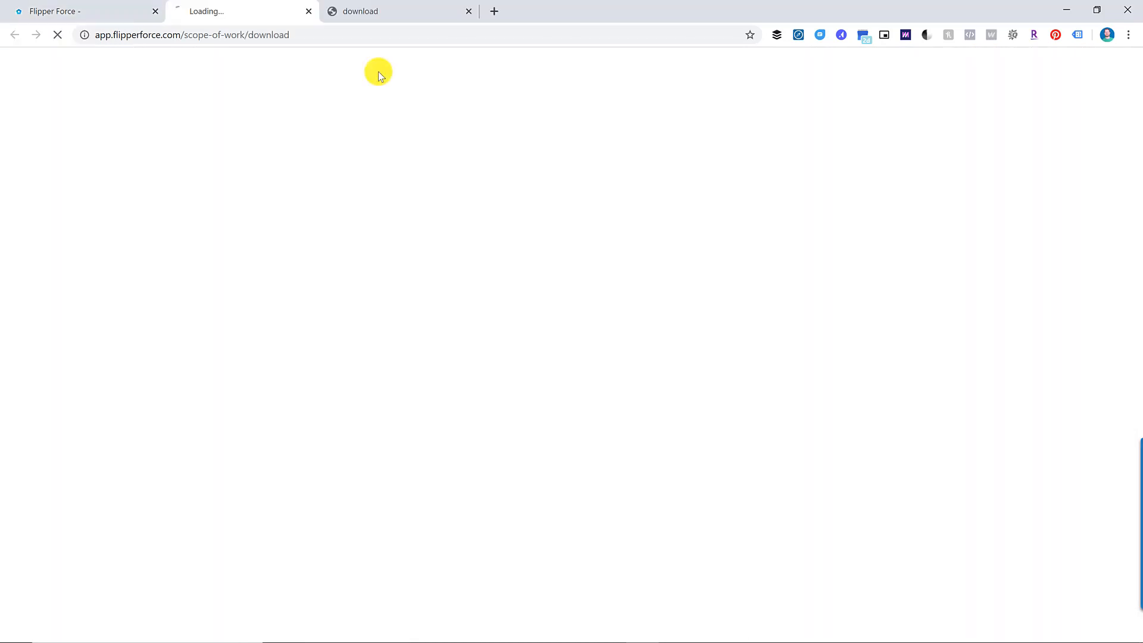
# - Page through the 15-page Scope of Work PDF, then return to FlipperForce
pyautogui.click(108, 4)
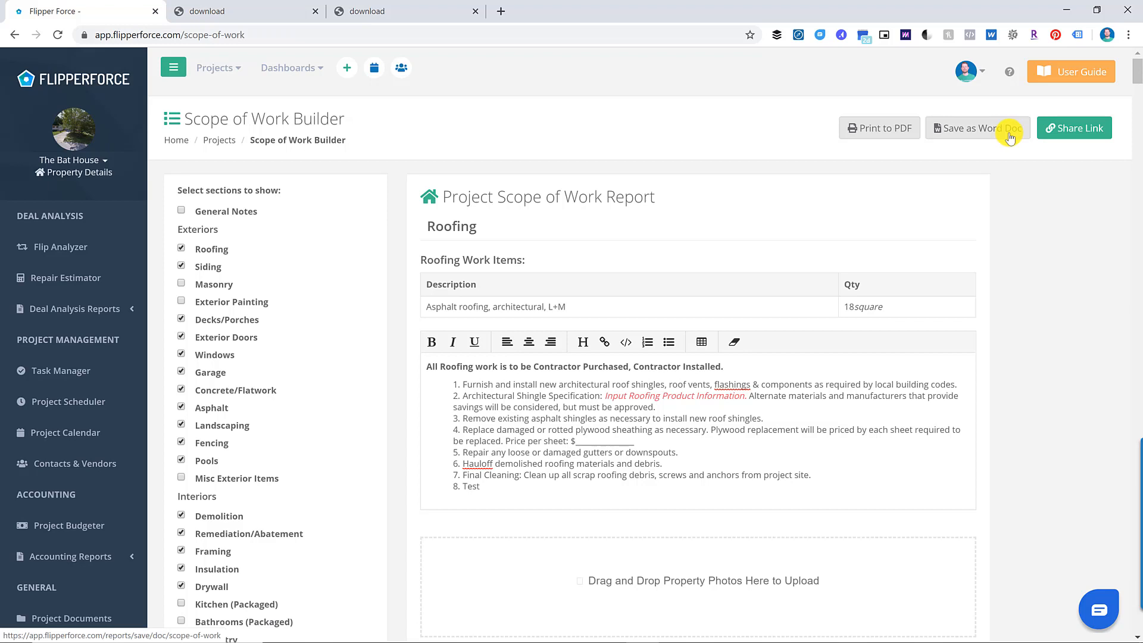
pyautogui.click(267, 9)
pyautogui.scroll(-10, 618, 281)
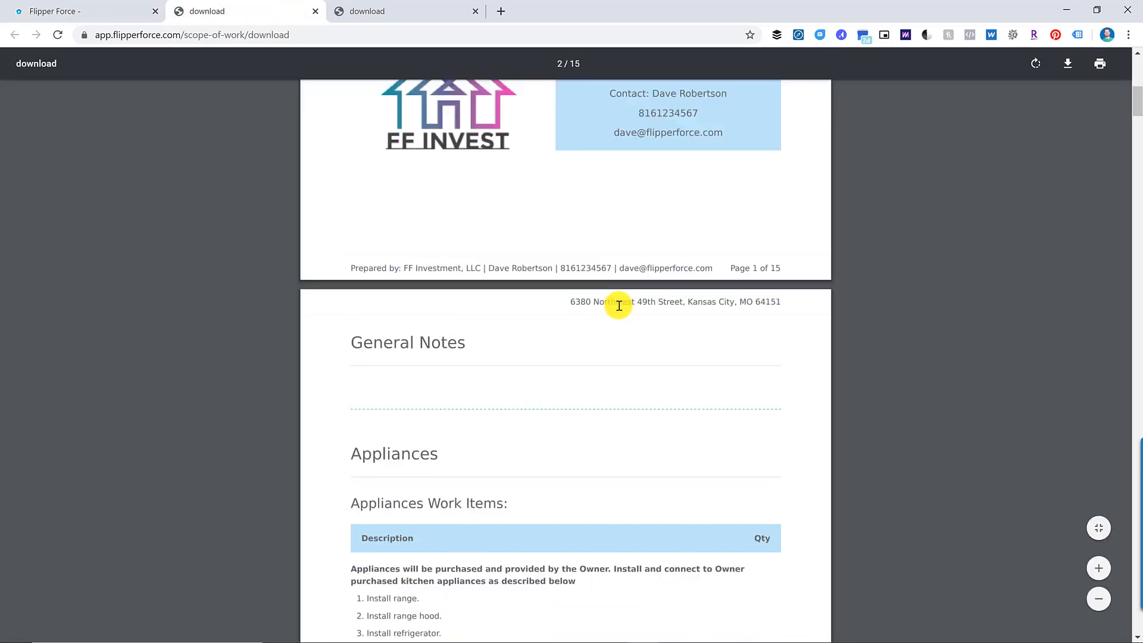
pyautogui.scroll(-8, 619, 312)
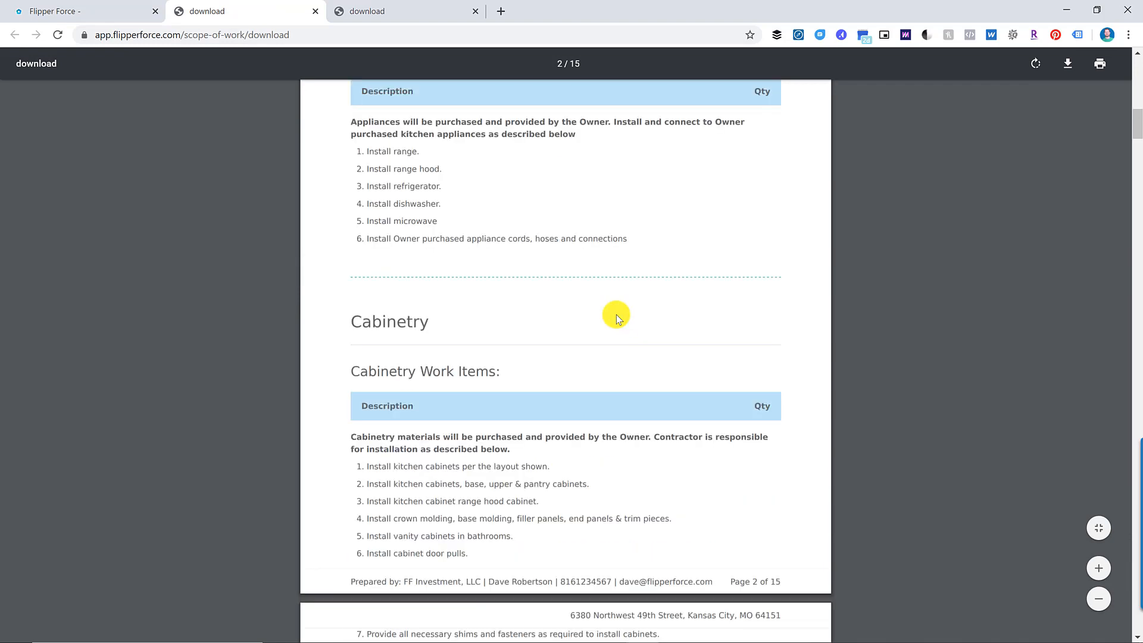
pyautogui.scroll(-2, 615, 315)
pyautogui.scroll(-7, 615, 316)
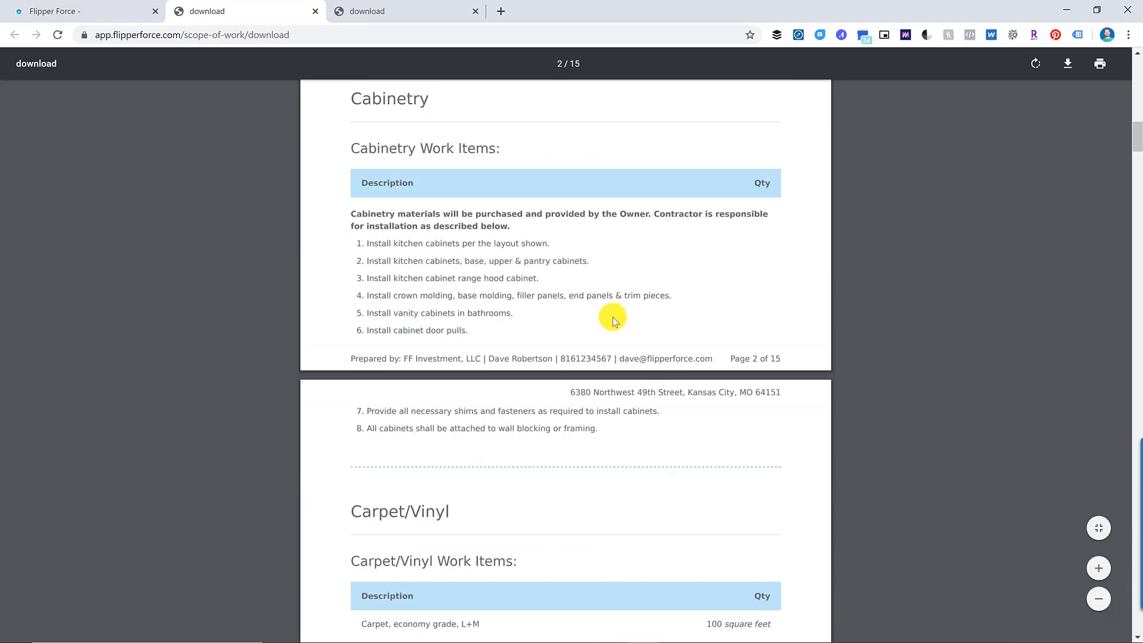
pyautogui.scroll(-10, 613, 320)
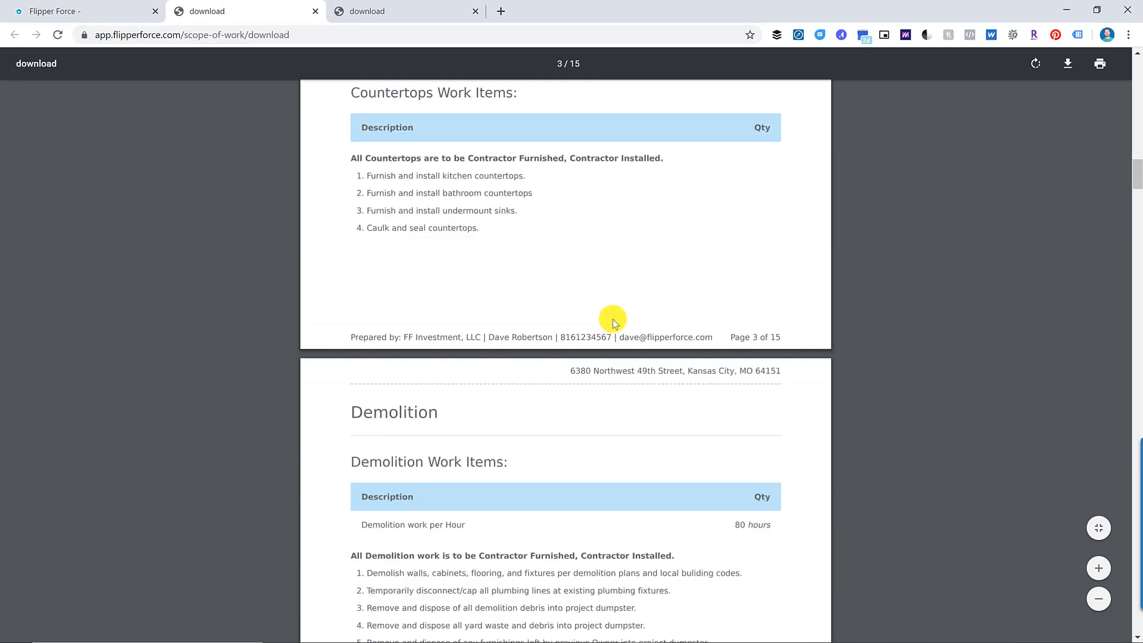
pyautogui.scroll(-10, 613, 319)
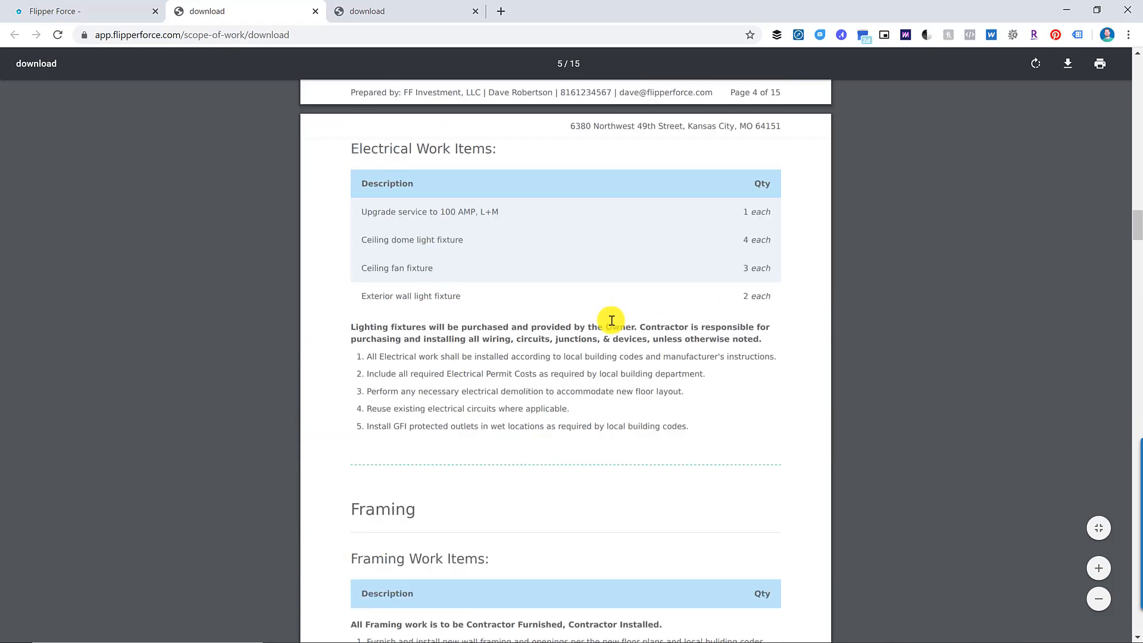
pyautogui.scroll(-10, 612, 320)
pyautogui.click(122, 11)
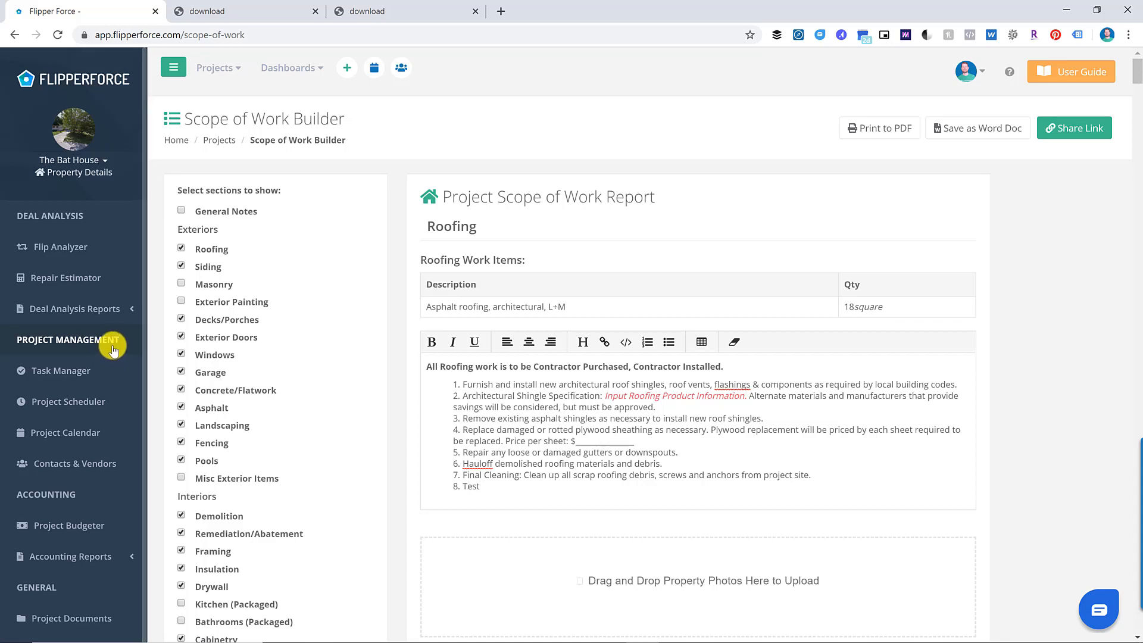
# - Review the Flip Analyzer's $35,900 profit on a $50,000 purchase, then go to Project Scheduler
pyautogui.click(113, 309)
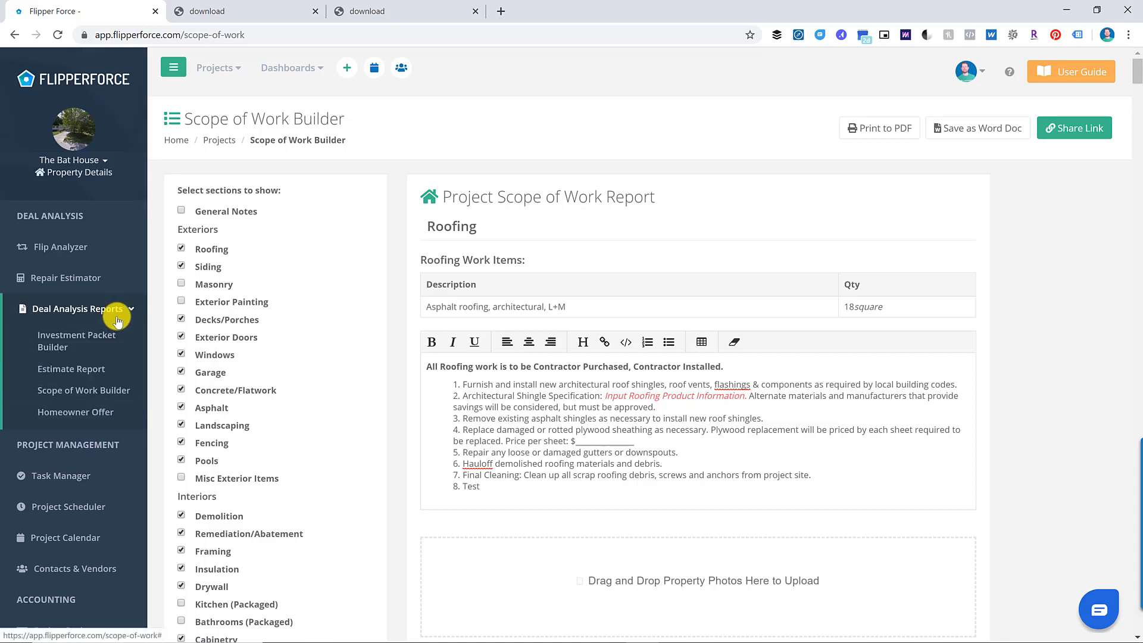
pyautogui.click(122, 317)
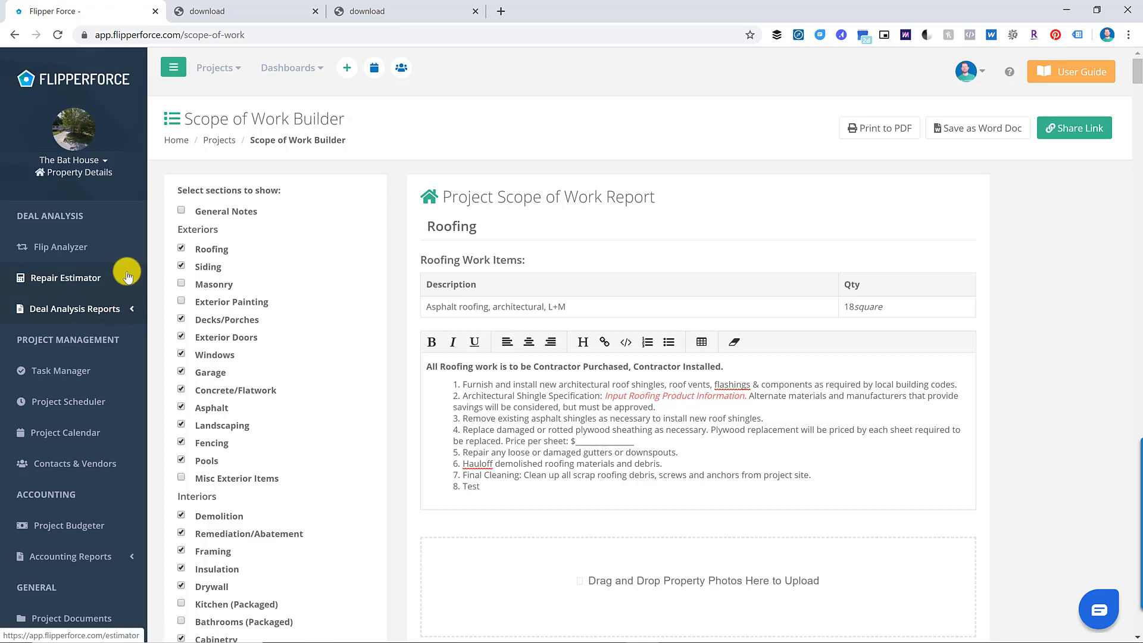
pyautogui.click(119, 248)
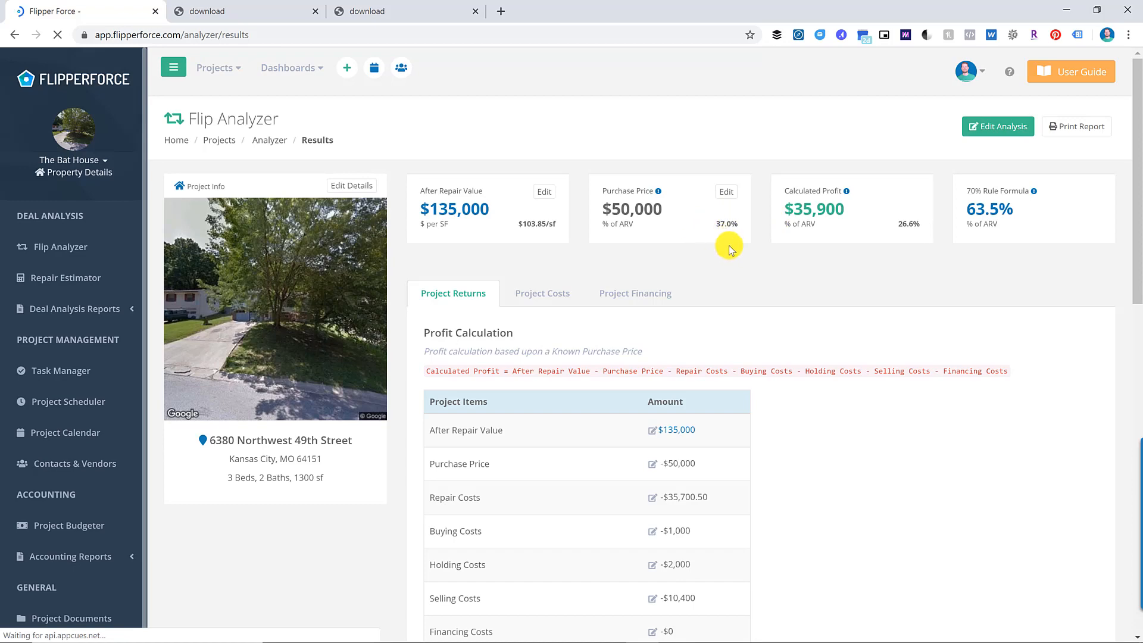
pyautogui.scroll(-15, 840, 312)
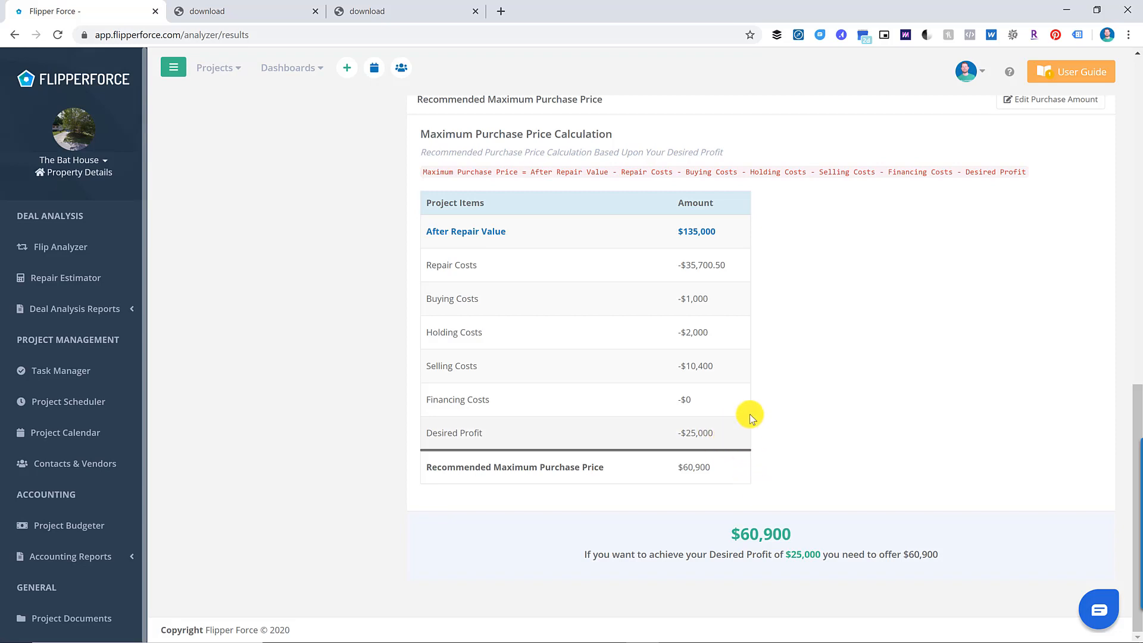
pyautogui.scroll(10, 749, 414)
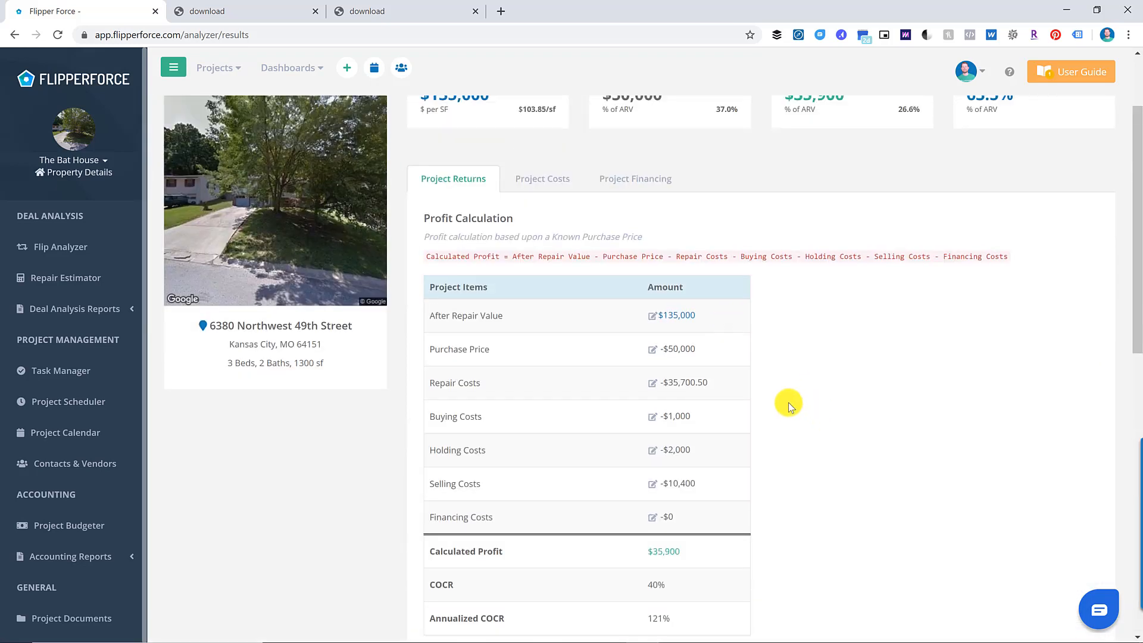
pyautogui.scroll(-2, 768, 417)
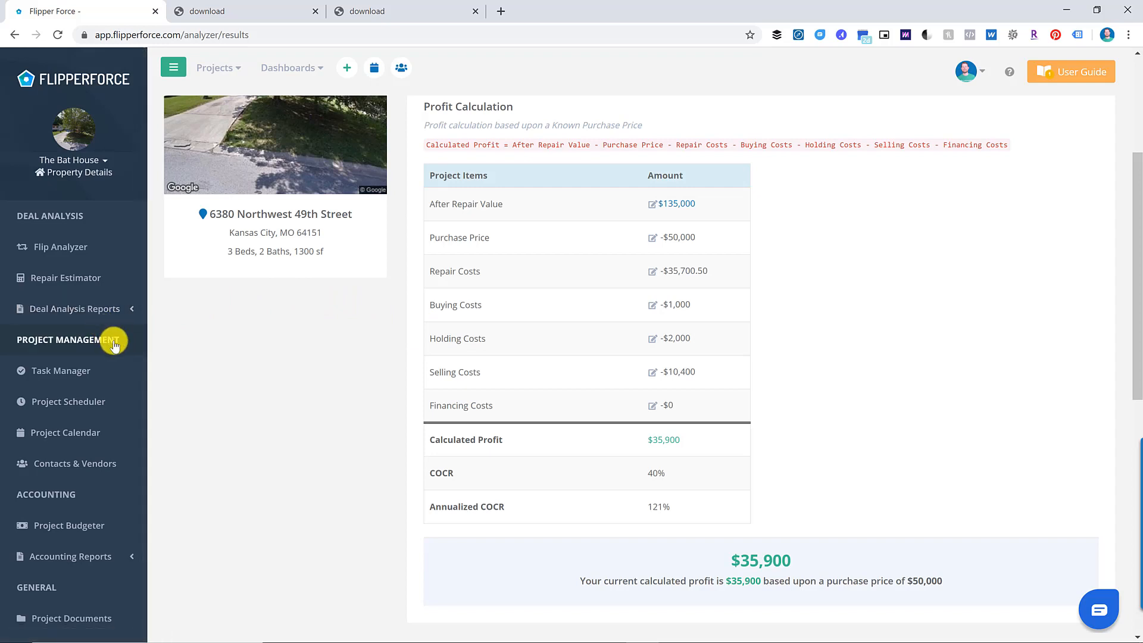
pyautogui.click(109, 400)
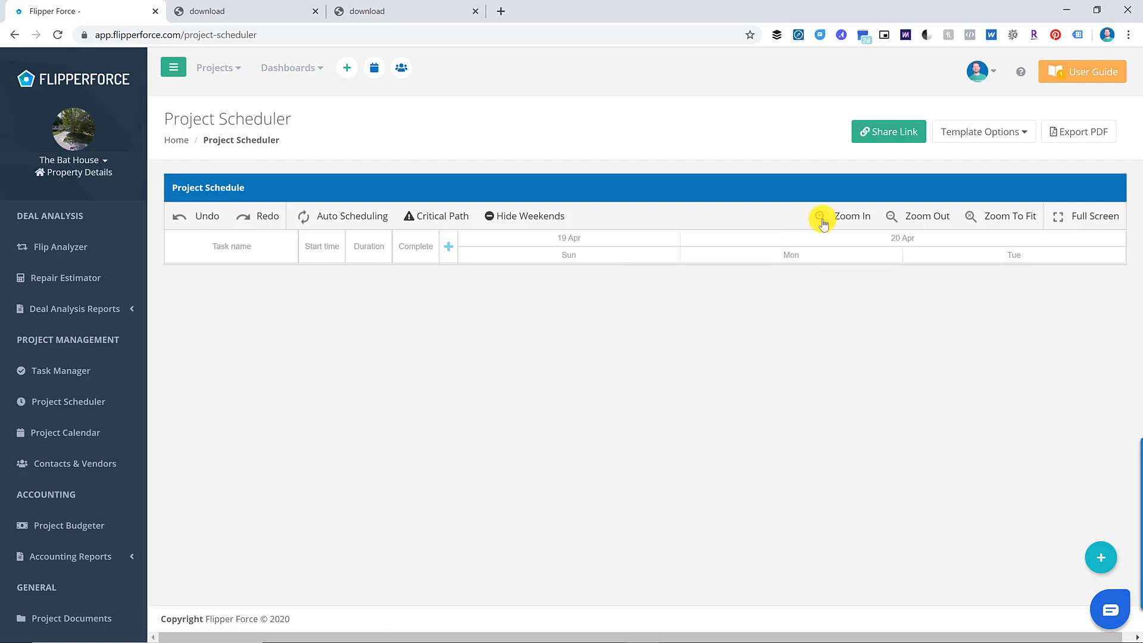
# - Load the pre-built Cosmetic Rehab Schedule template, creating a 32-day timeline
pyautogui.click(1028, 134)
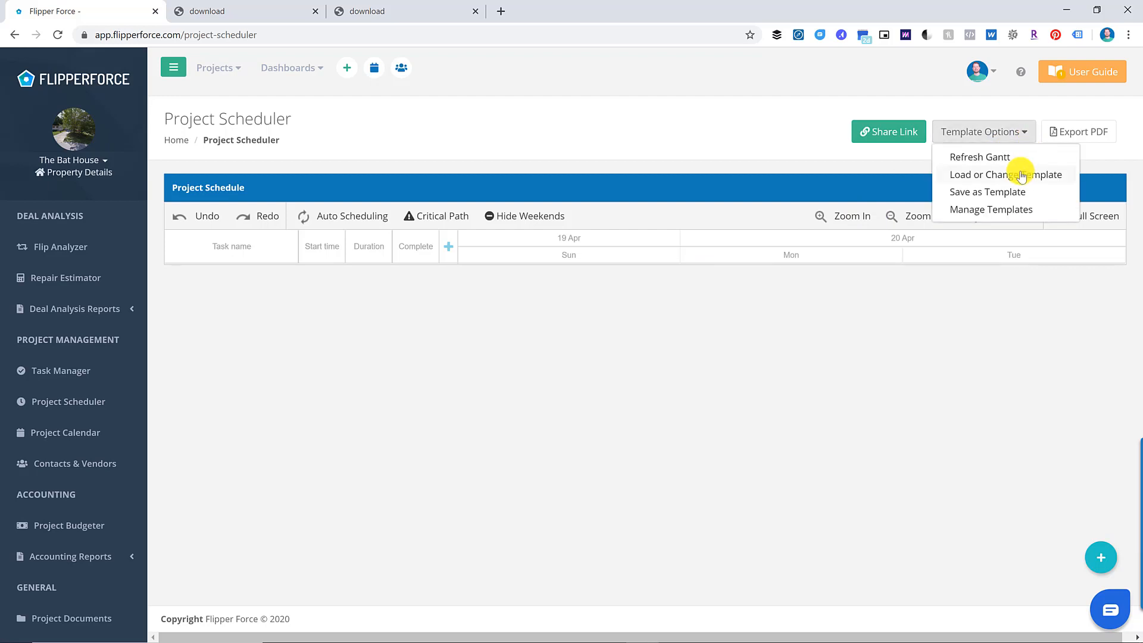
pyautogui.click(1021, 177)
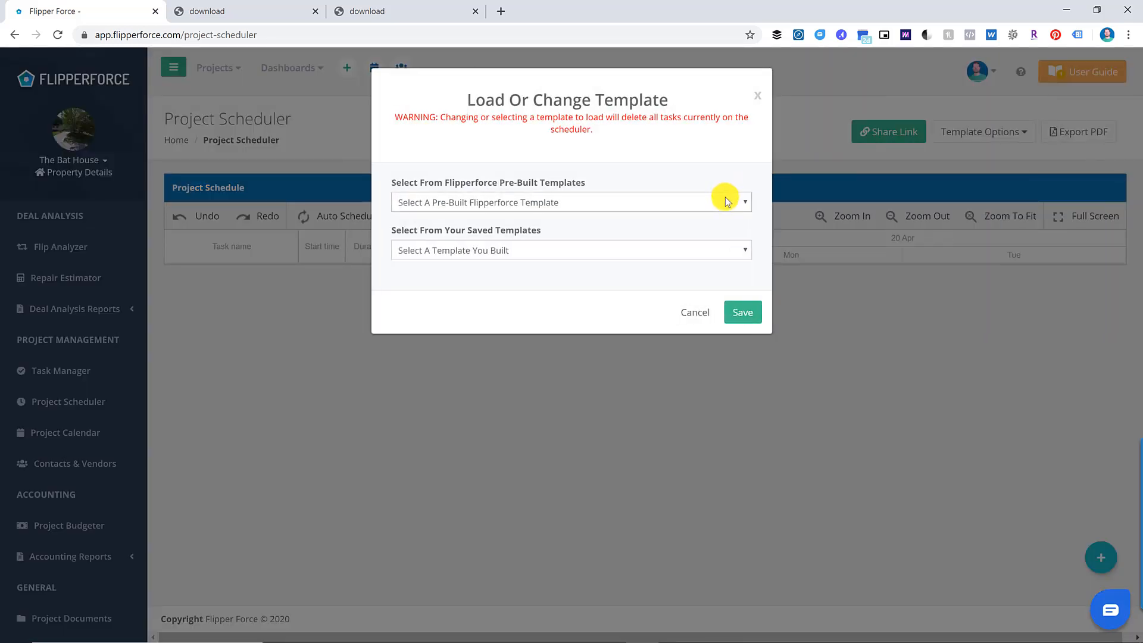
pyautogui.click(725, 204)
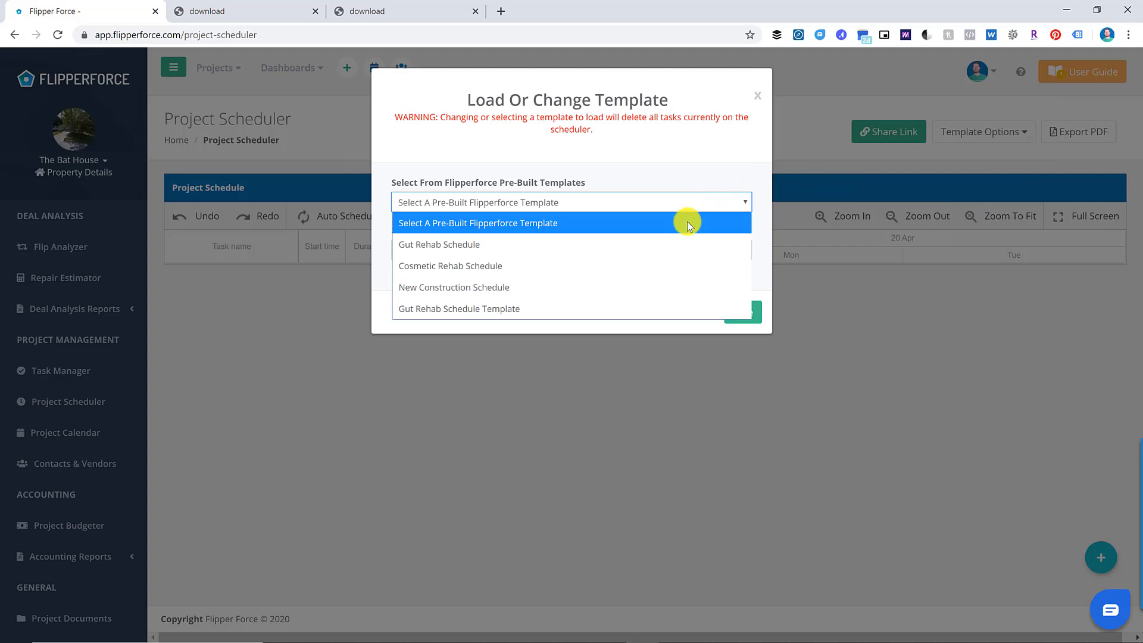
pyautogui.click(644, 267)
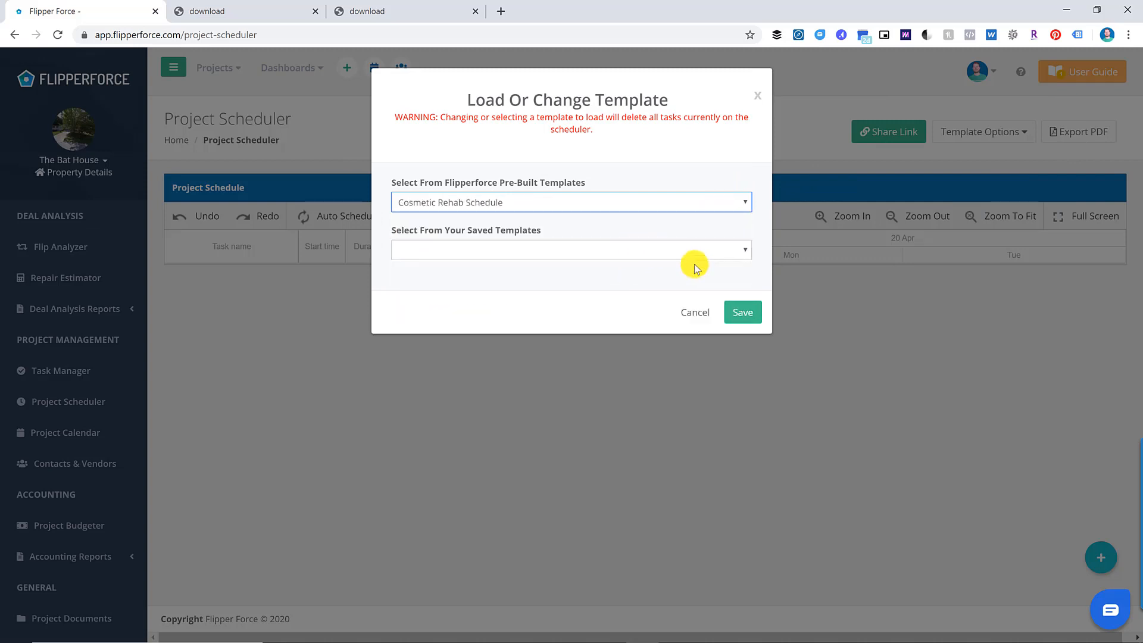
pyautogui.click(744, 312)
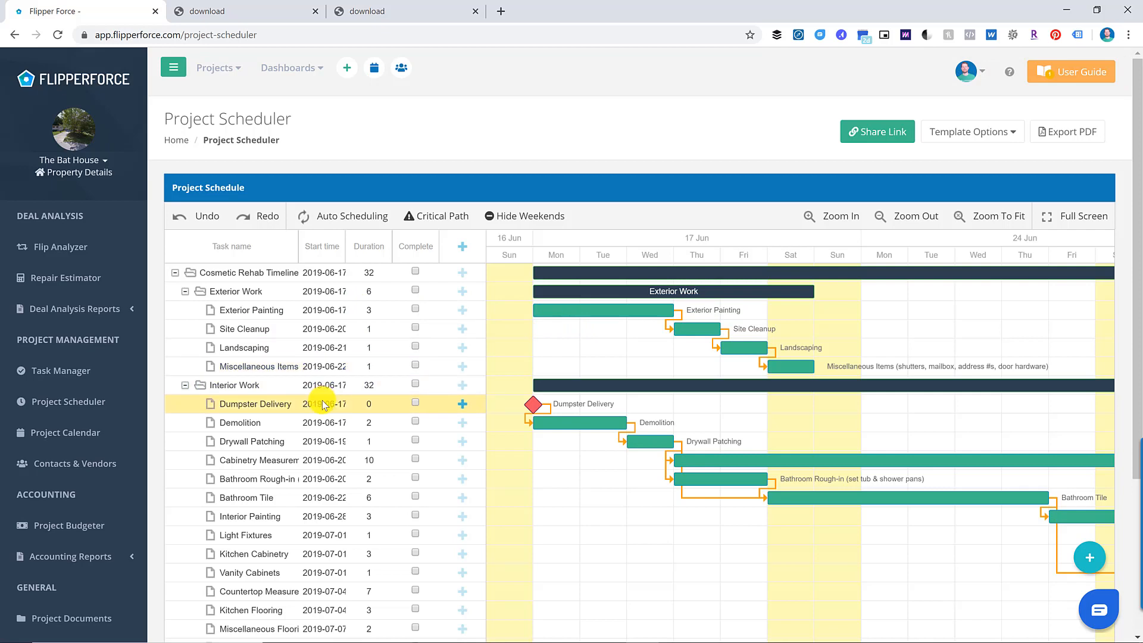
pyautogui.scroll(-2, 322, 405)
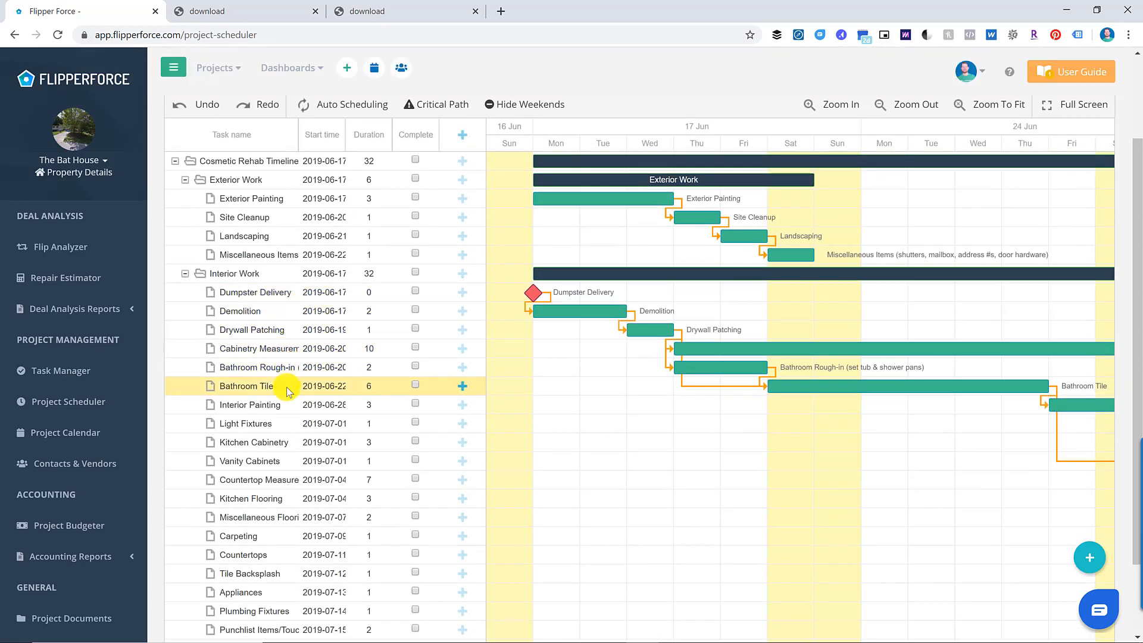
pyautogui.scroll(2, 850, 315)
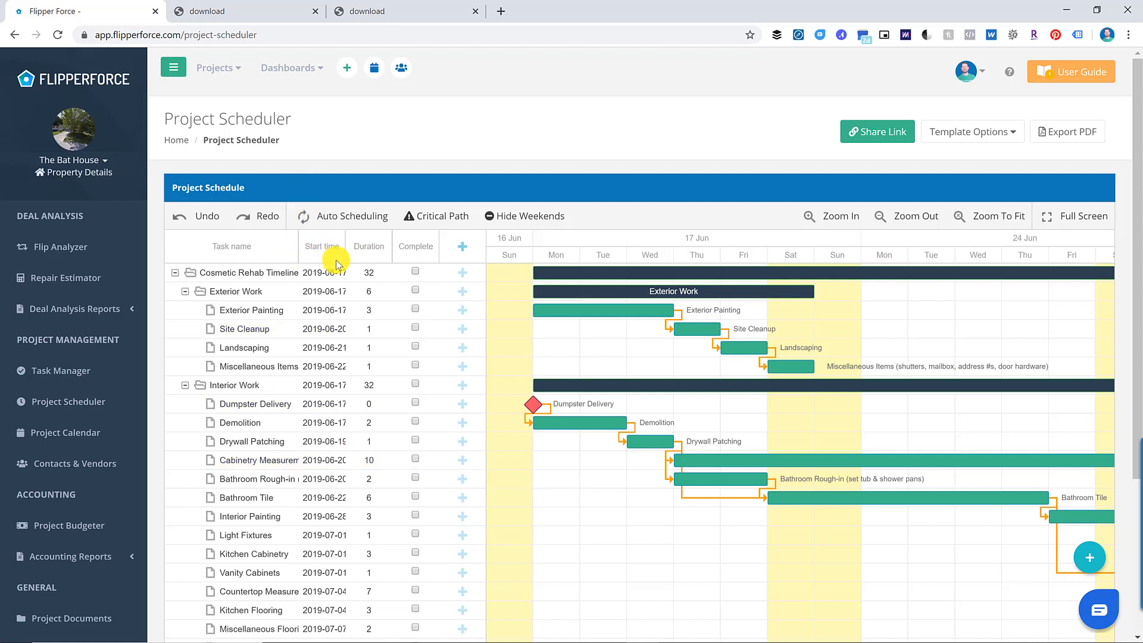
# - Widen the Task name column, zoom the Gantt chart to fit, and show the critical path in red
pyautogui.moveTo(337, 261); pyautogui.dragTo(360, 263)
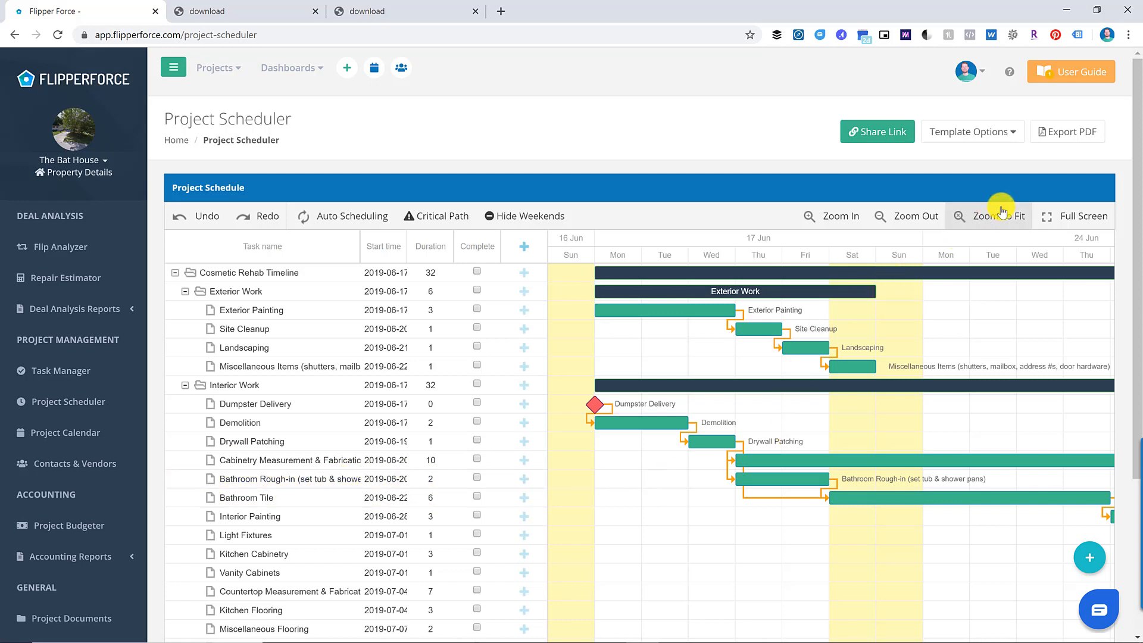
pyautogui.click(957, 215)
pyautogui.scroll(-5, 833, 440)
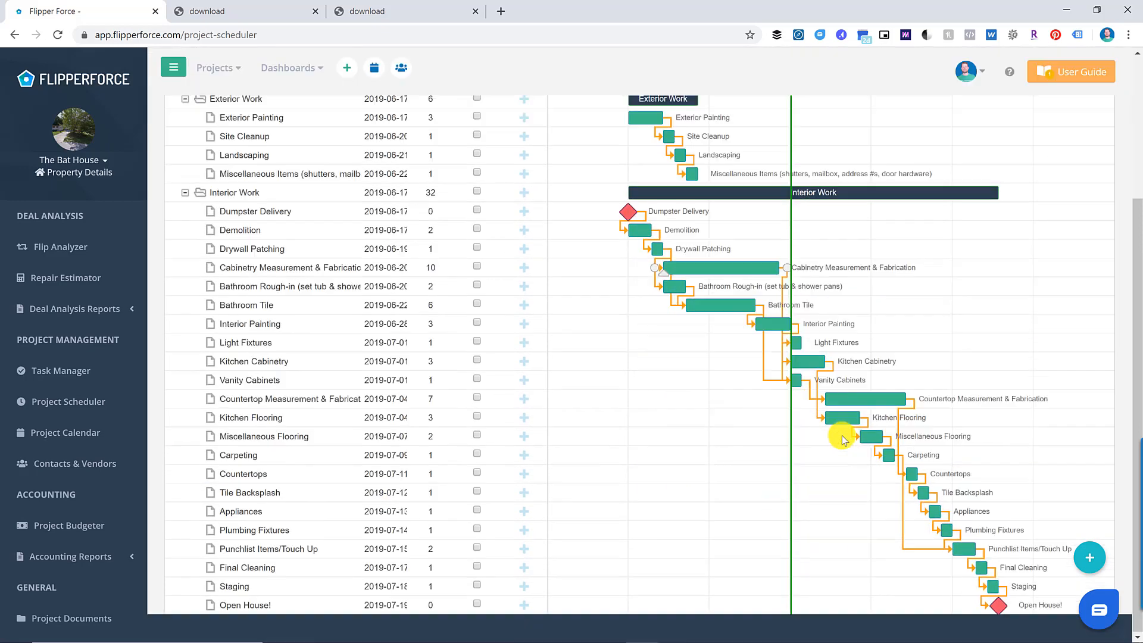
pyautogui.scroll(5, 864, 444)
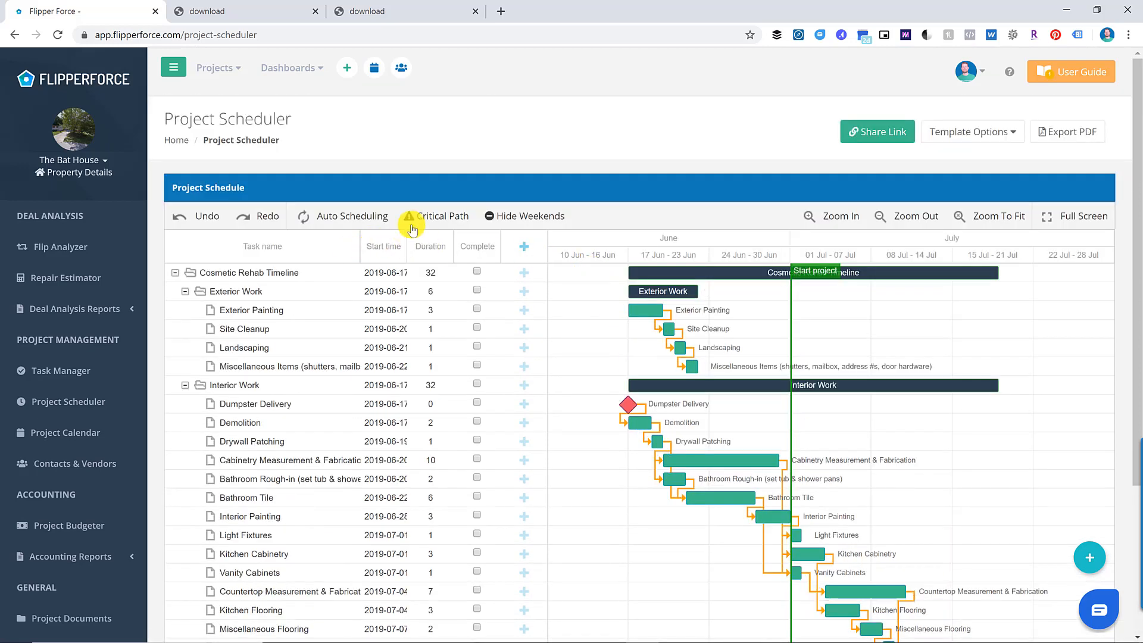
pyautogui.click(443, 216)
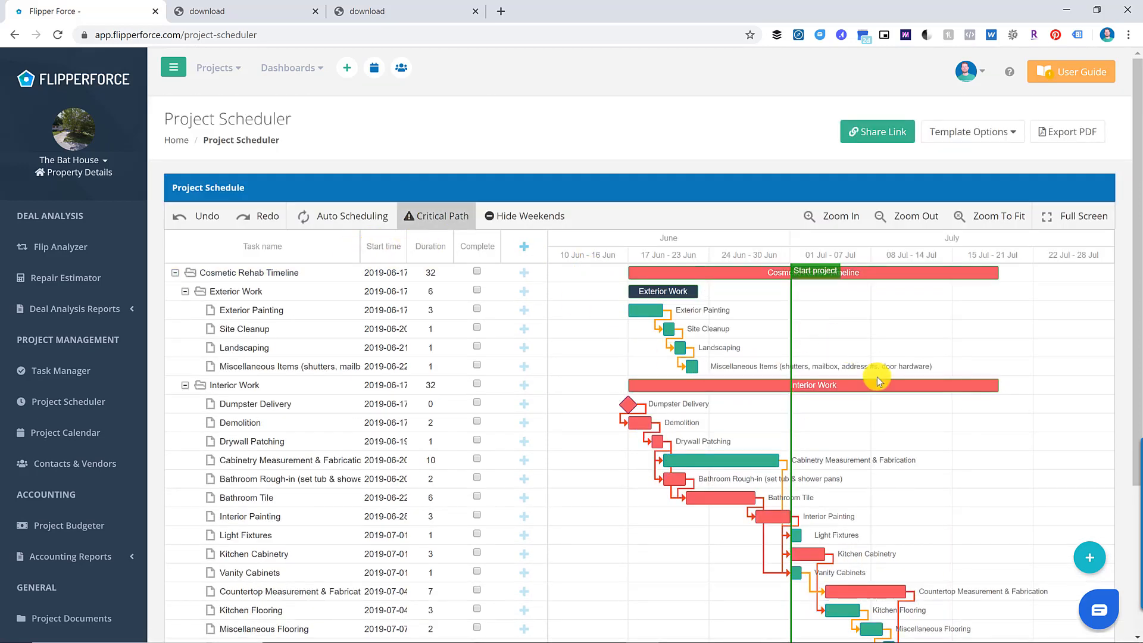
pyautogui.scroll(-3, 954, 453)
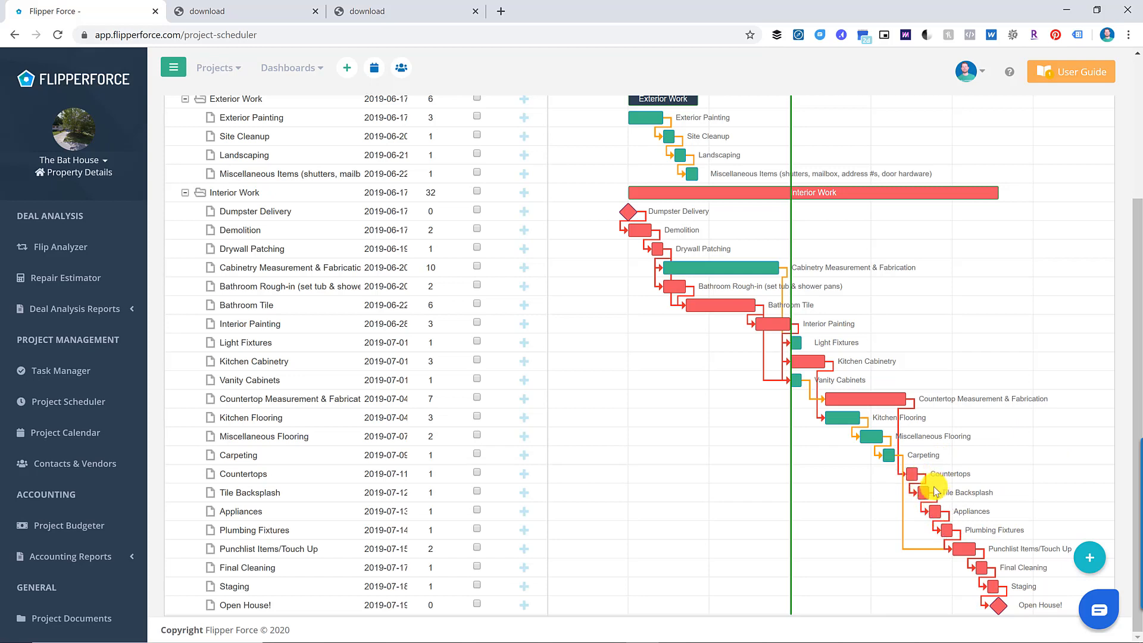
pyautogui.scroll(1, 443, 358)
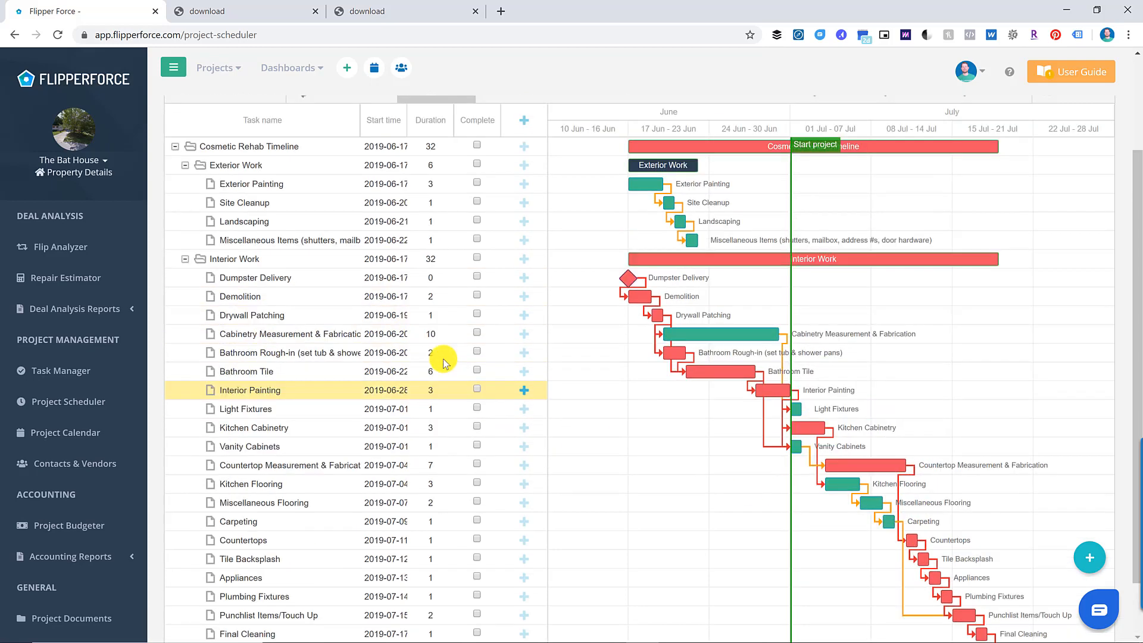
pyautogui.scroll(3, 443, 358)
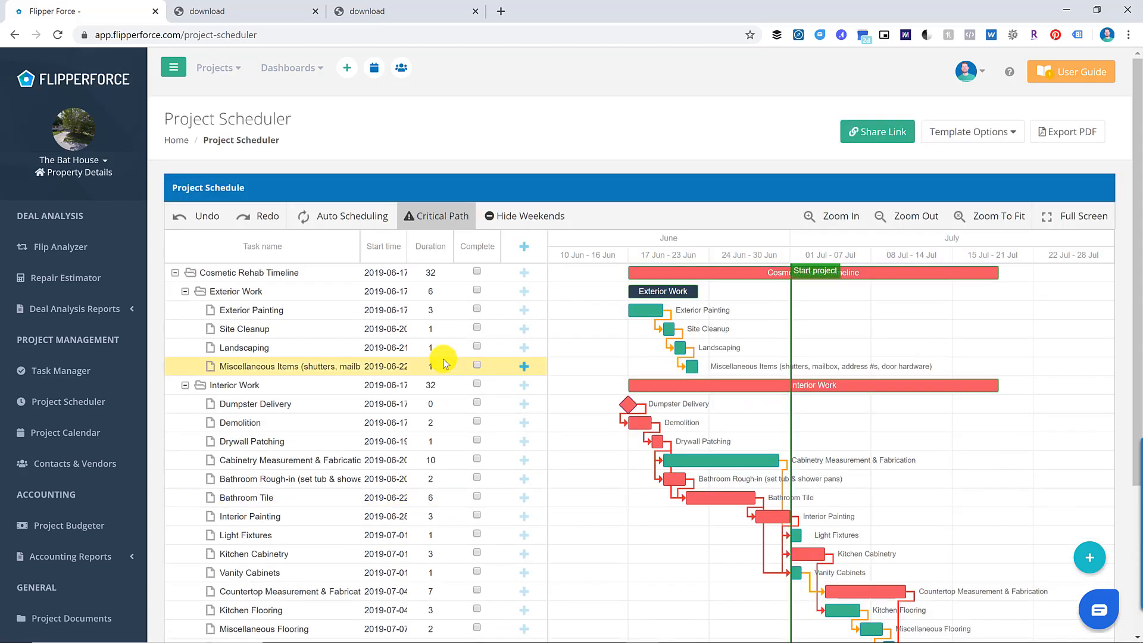
# - Turn on auto scheduling, then lengthen Exterior Painting and undo it back to 3 days
pyautogui.click(352, 224)
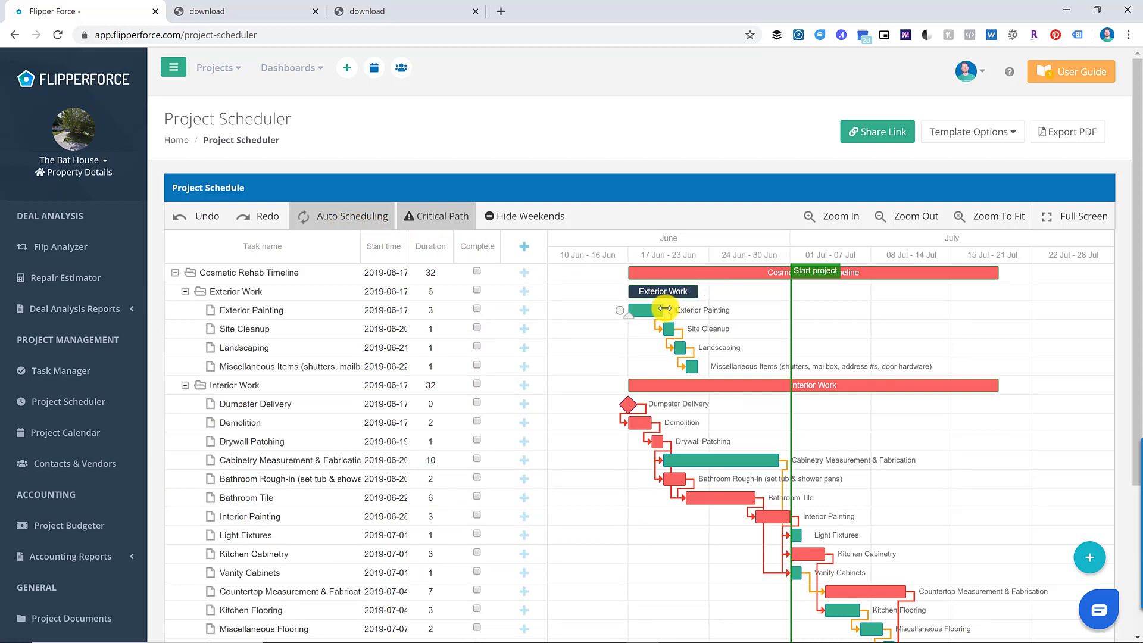
pyautogui.moveTo(665, 308); pyautogui.dragTo(709, 309)
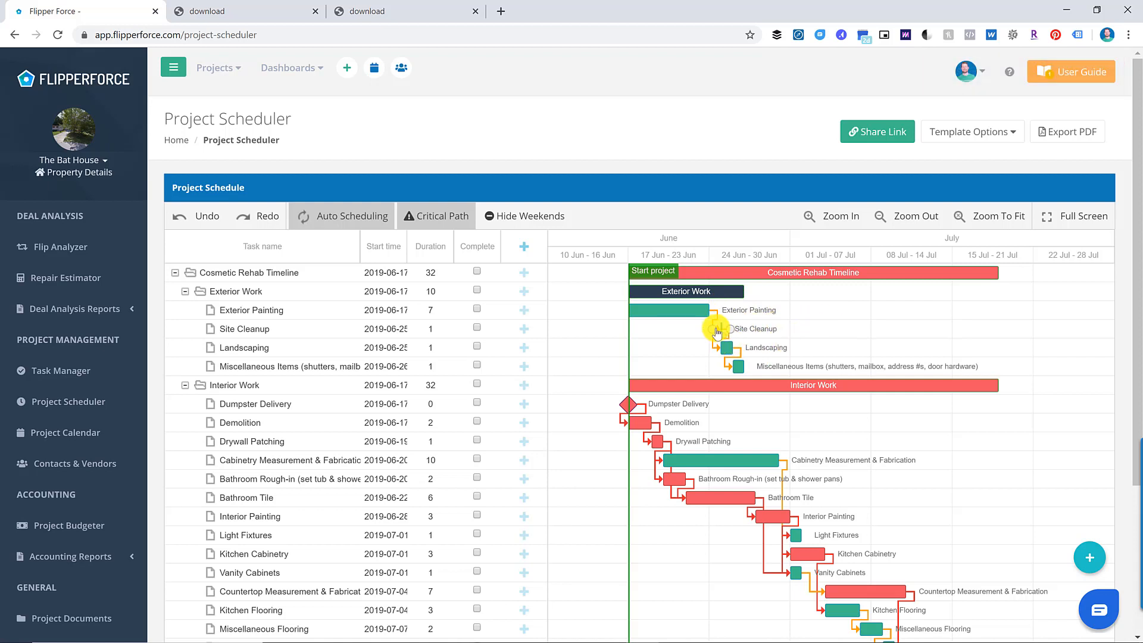
pyautogui.click(205, 216)
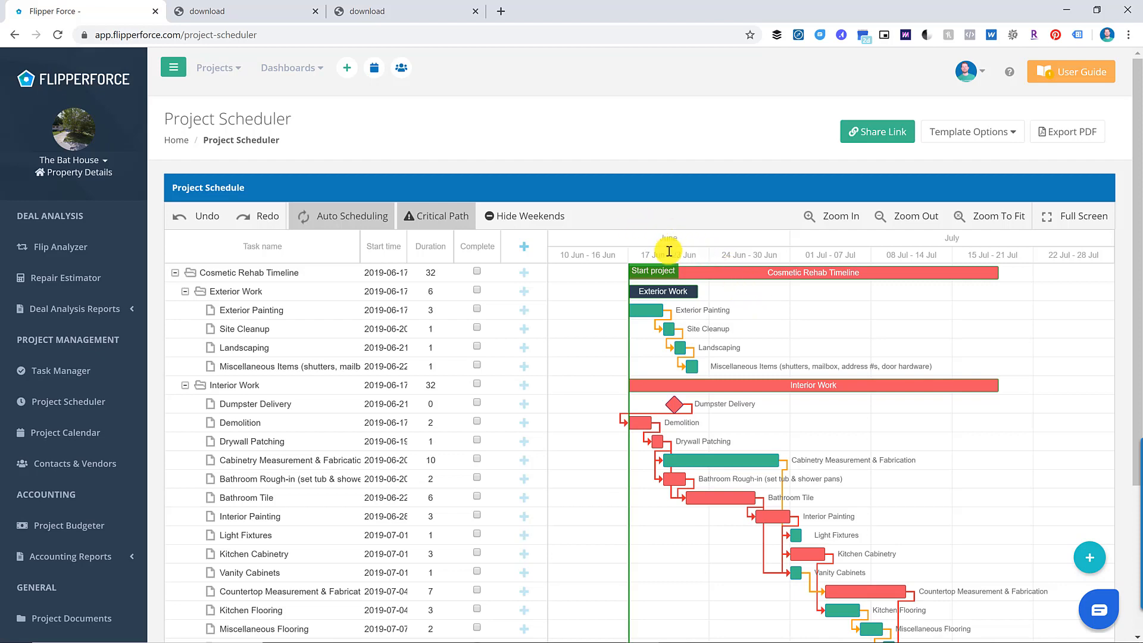
pyautogui.scroll(-4, 672, 248)
pyautogui.scroll(4, 727, 297)
# - Open and close Template Options without changing the template
pyautogui.click(1011, 131)
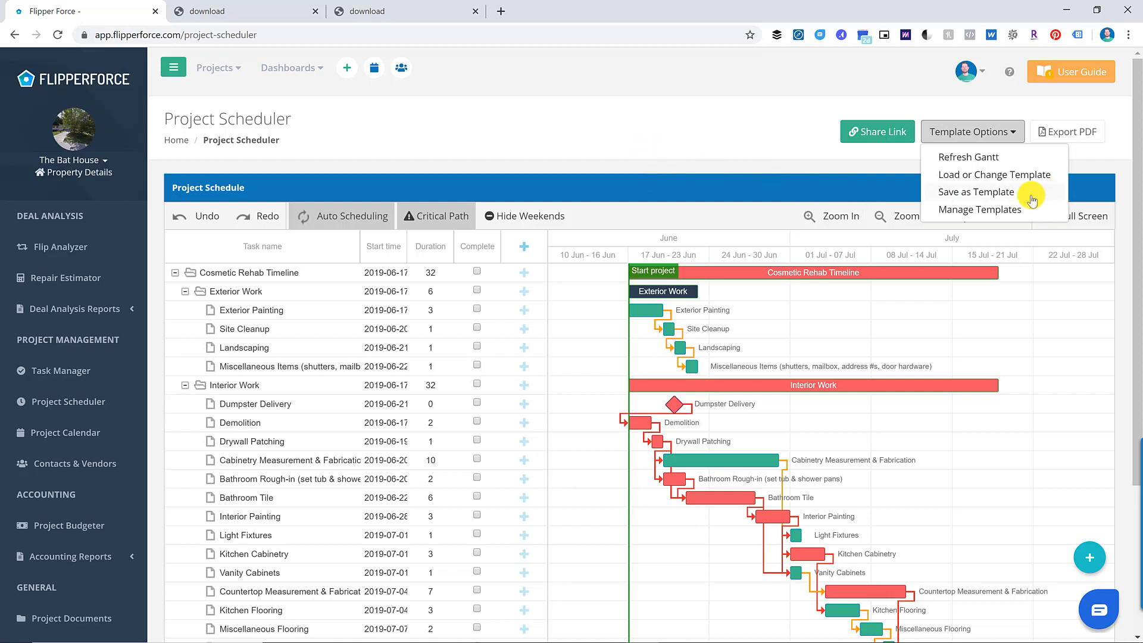
pyautogui.click(767, 152)
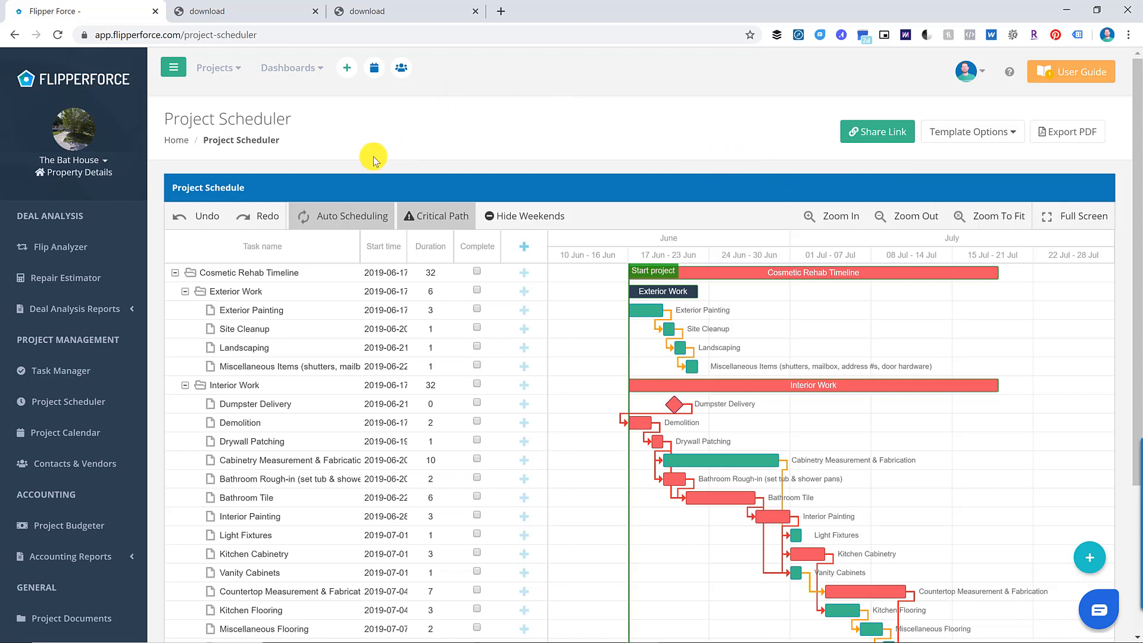
pyautogui.click(236, 292)
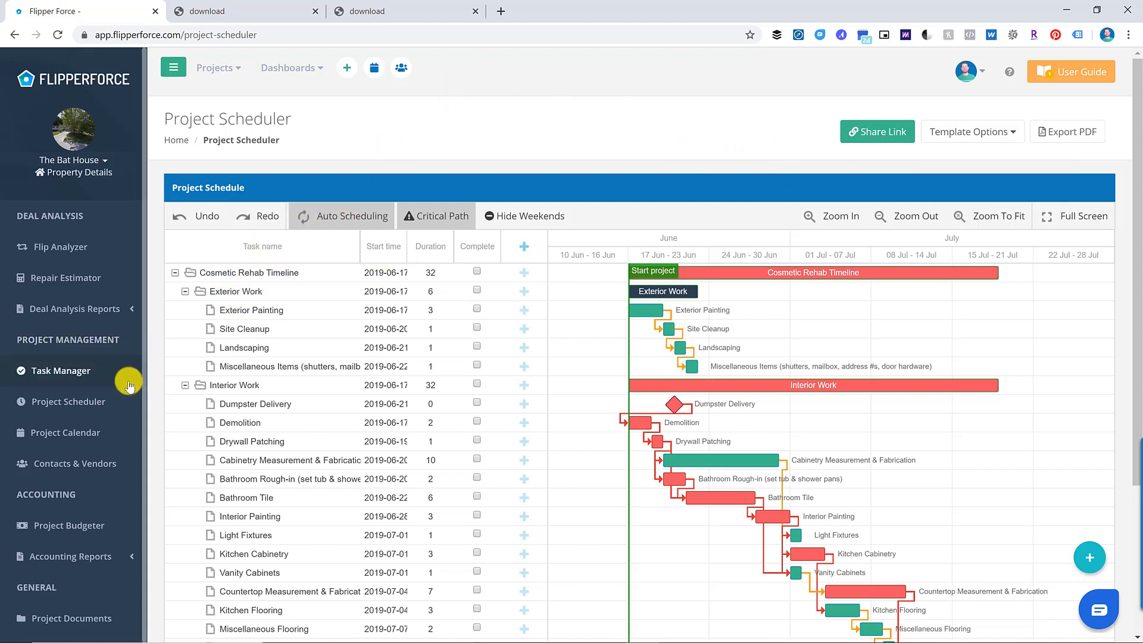
# - Show The Bat House's Project Calendar in month view, stepped back to June 2019
pyautogui.click(115, 433)
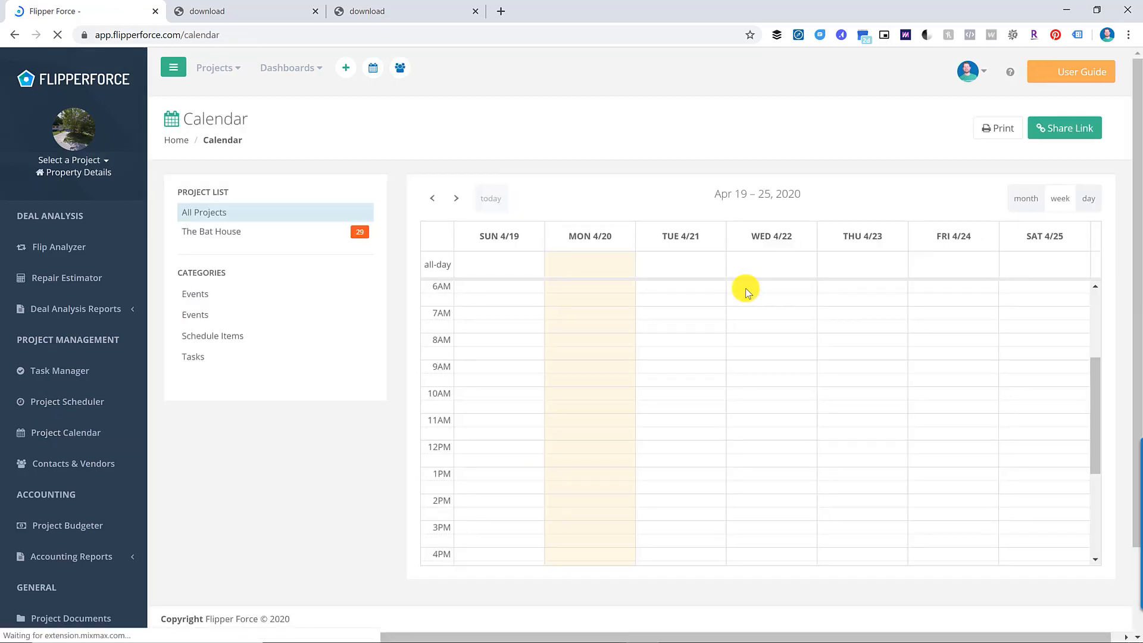
pyautogui.click(1028, 203)
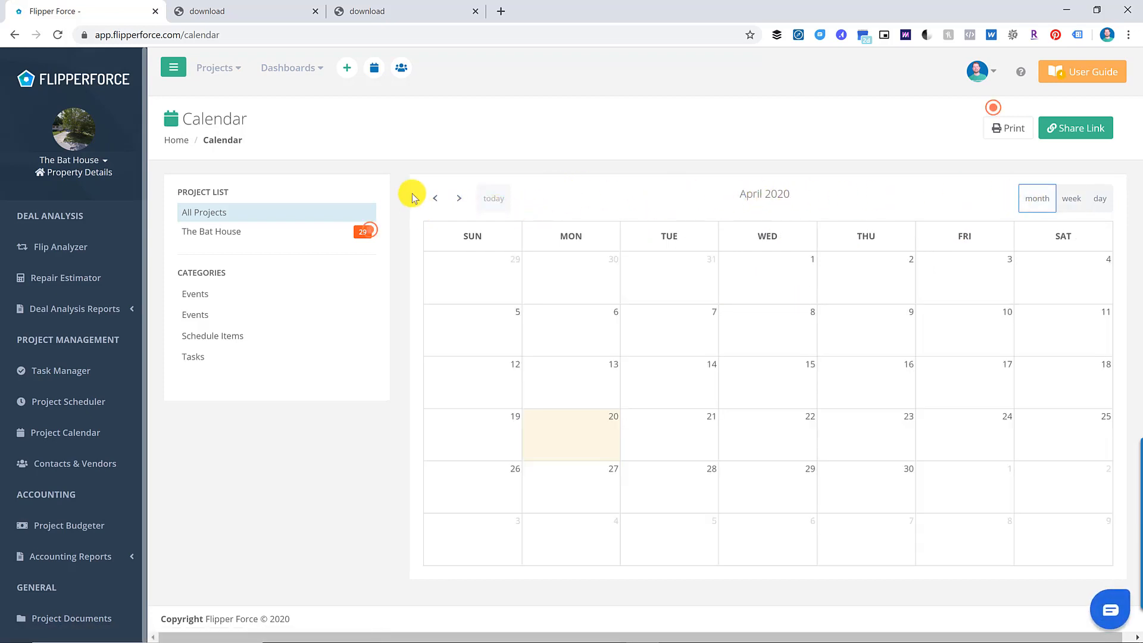
pyautogui.click(435, 199)
pyautogui.click(435, 199)
pyautogui.click(435, 199)
pyautogui.click(435, 199)
pyautogui.click(435, 199)
pyautogui.click(435, 199)
pyautogui.click(435, 199)
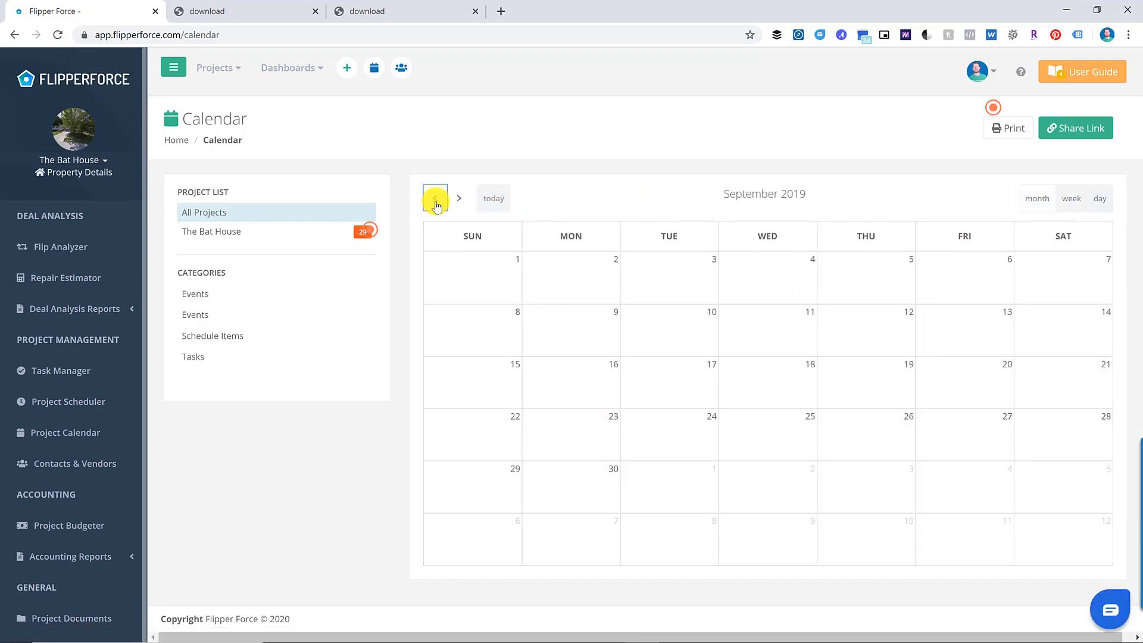
pyautogui.click(435, 198)
pyautogui.click(435, 199)
pyautogui.click(435, 199)
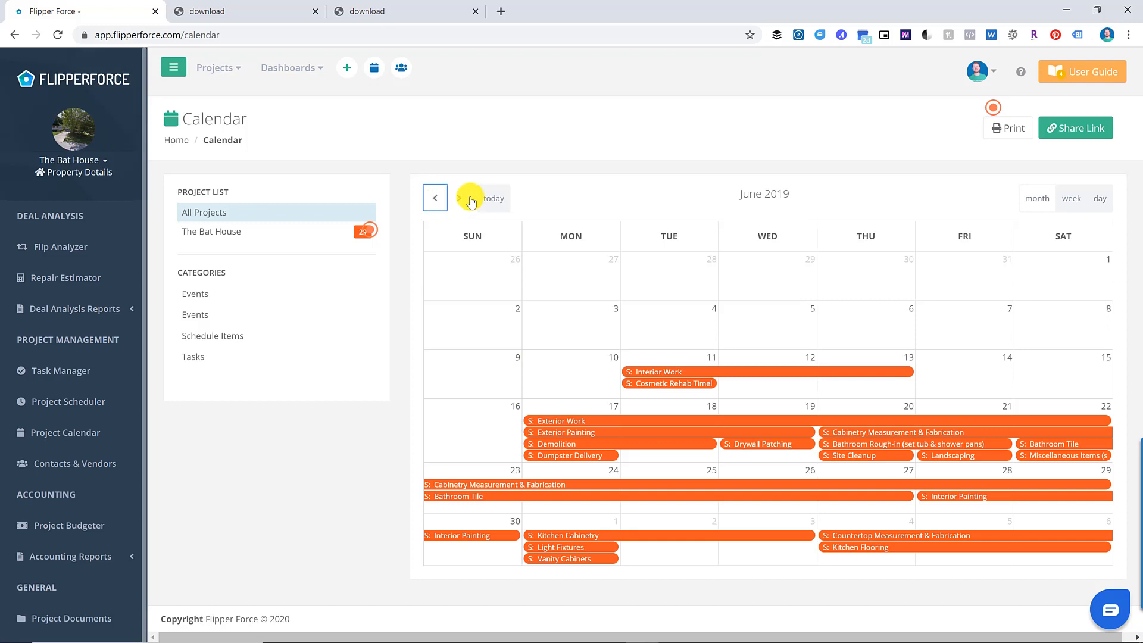
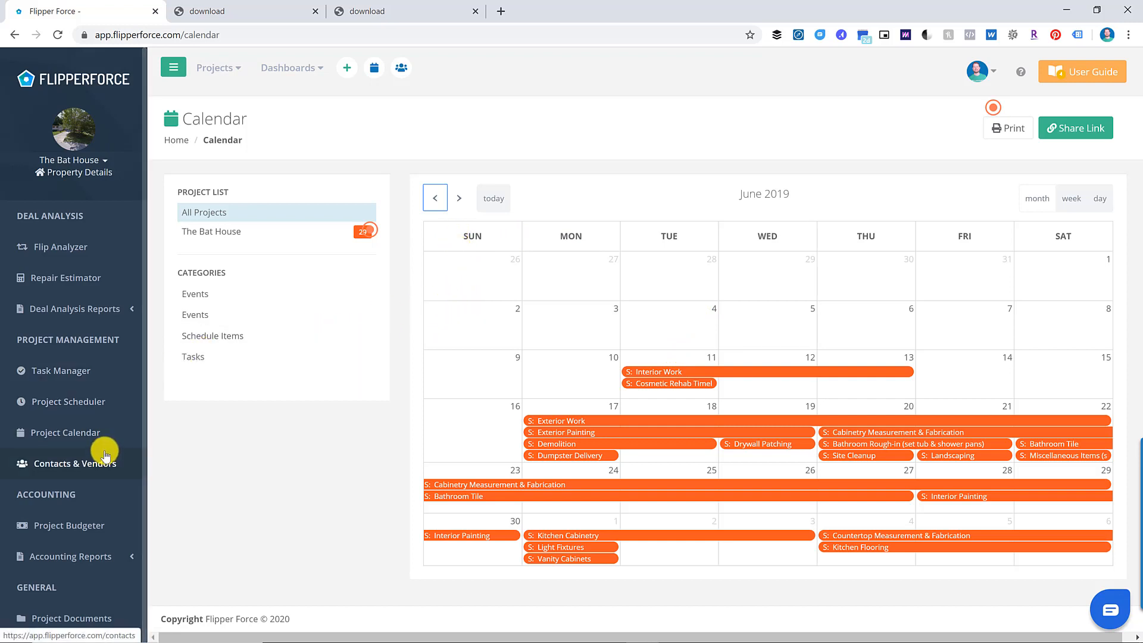
# - Show The Bat House budget with $135,000 resale, $50,000 purchase and $13,400 fixed costs
pyautogui.click(110, 526)
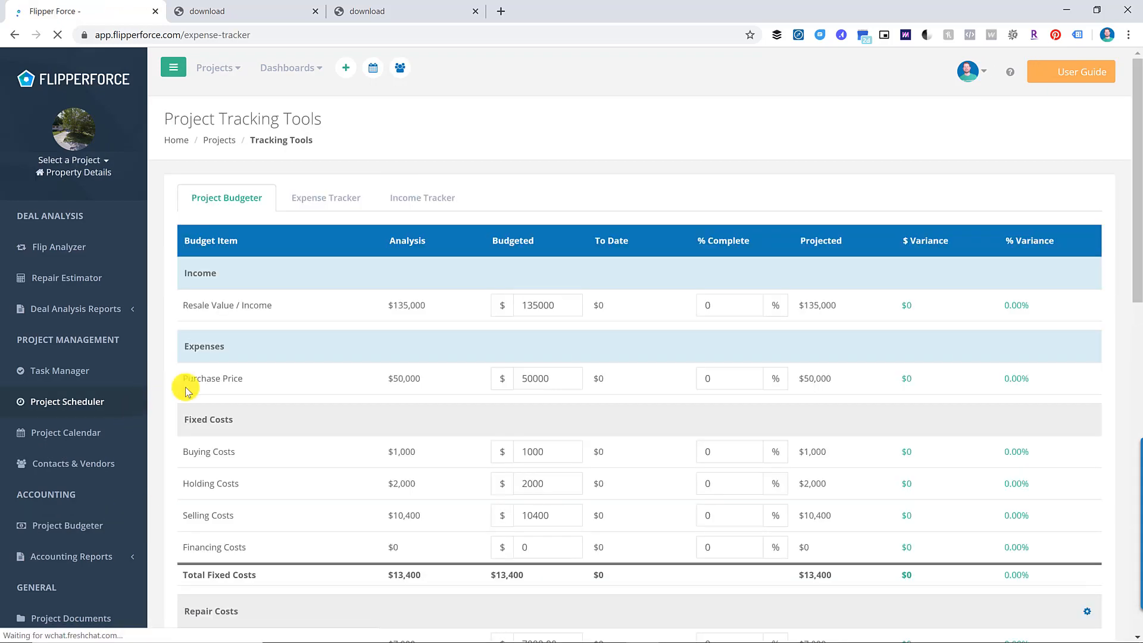
pyautogui.scroll(-10, 528, 266)
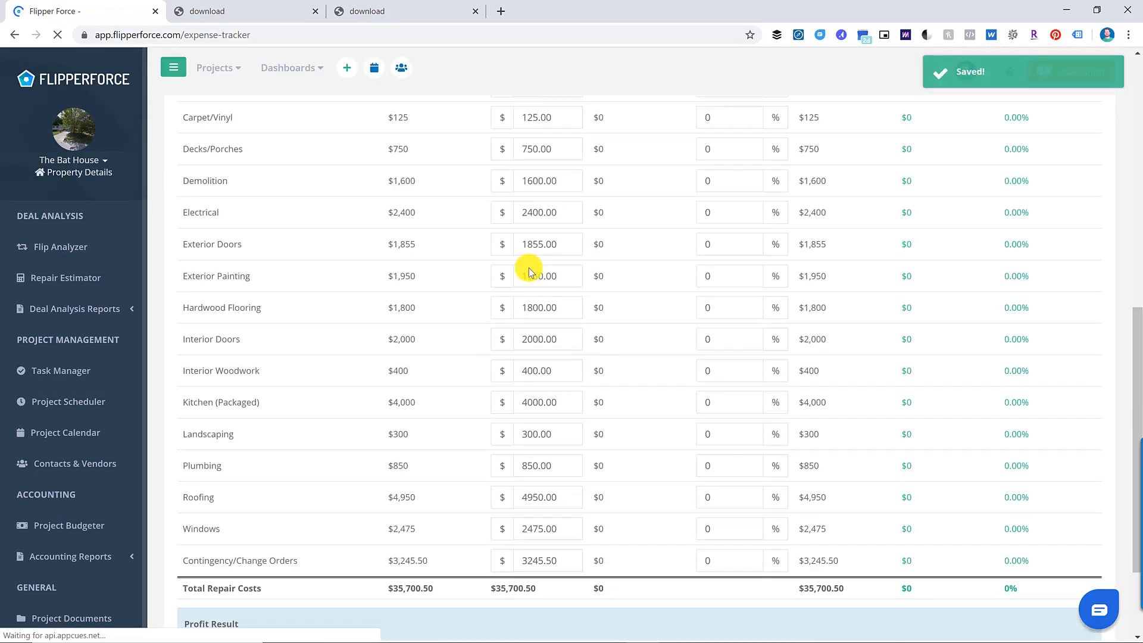
pyautogui.scroll(10, 533, 270)
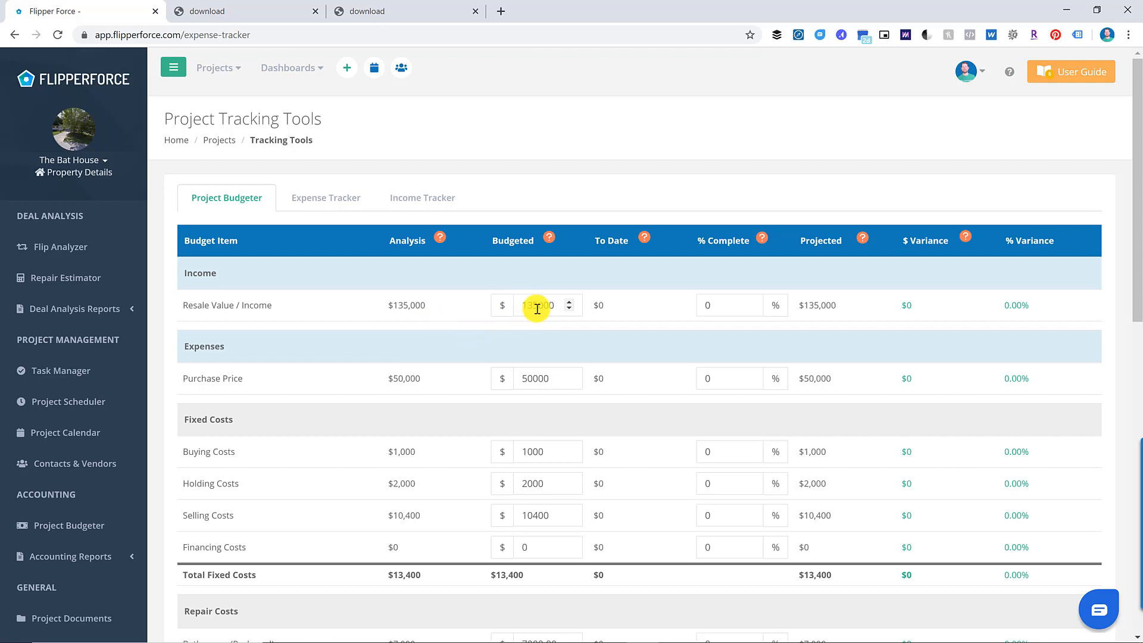
# - Budget Buying Costs at 999 and Bathrooms (Packaged) at 6000, making fixed costs $13,399
pyautogui.scroll(-2, 540, 352)
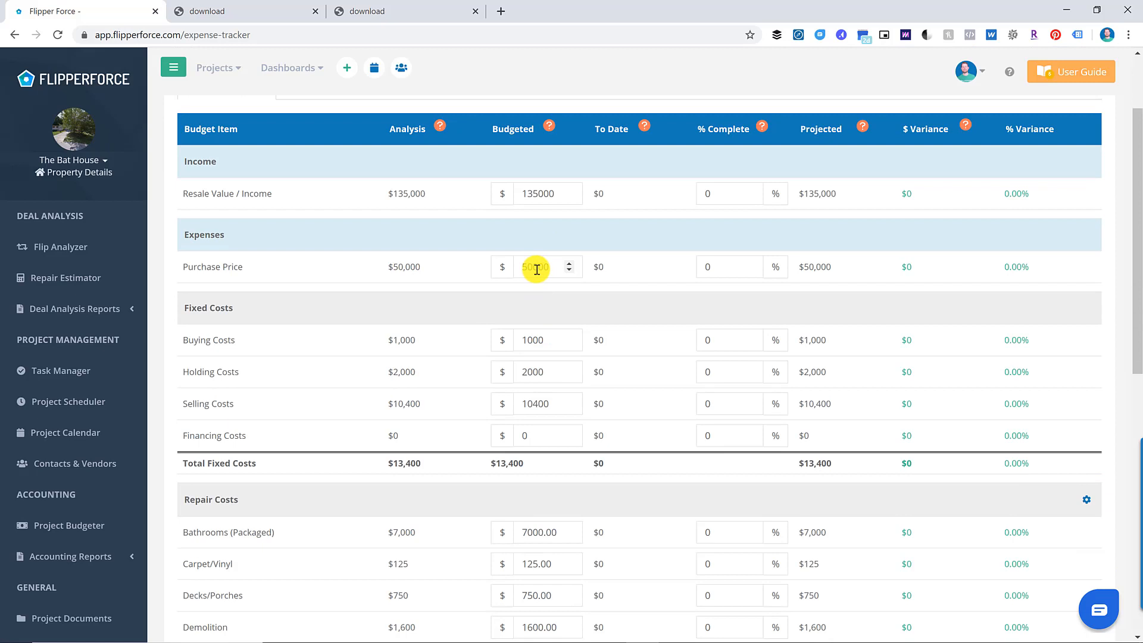
pyautogui.click(538, 344)
pyautogui.scroll(-1, 552, 345)
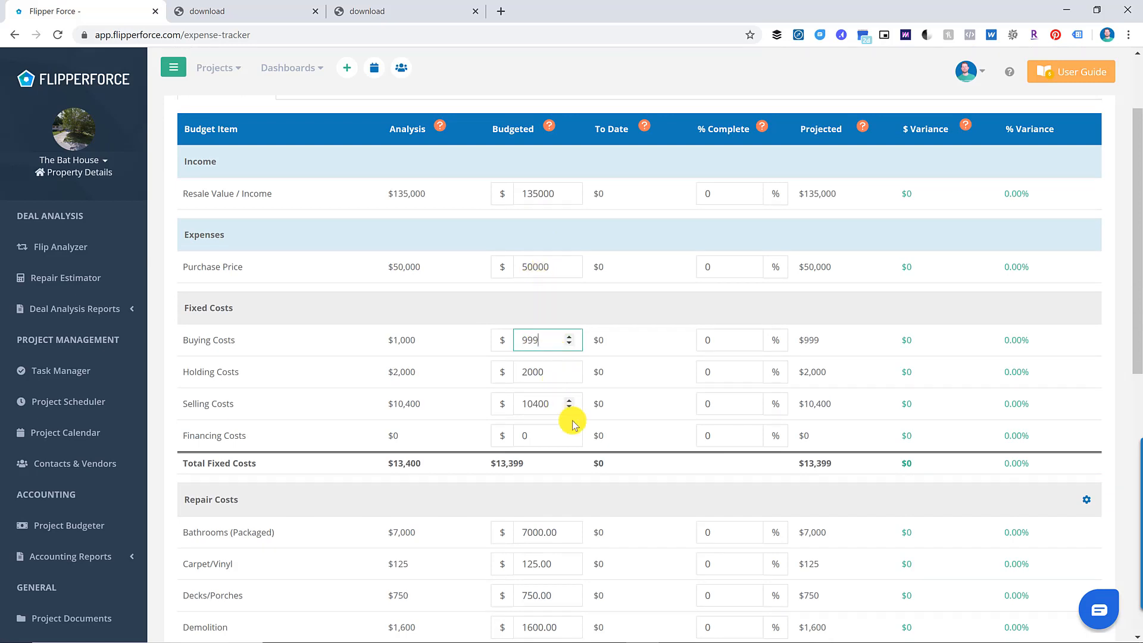
pyautogui.scroll(-2, 572, 426)
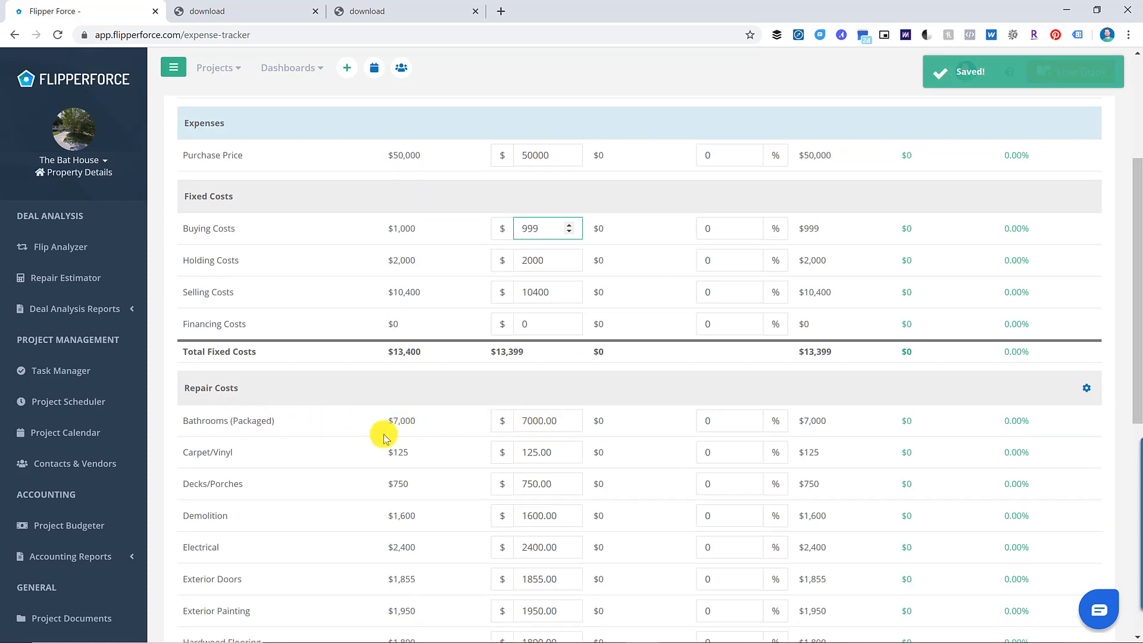
pyautogui.click(536, 423)
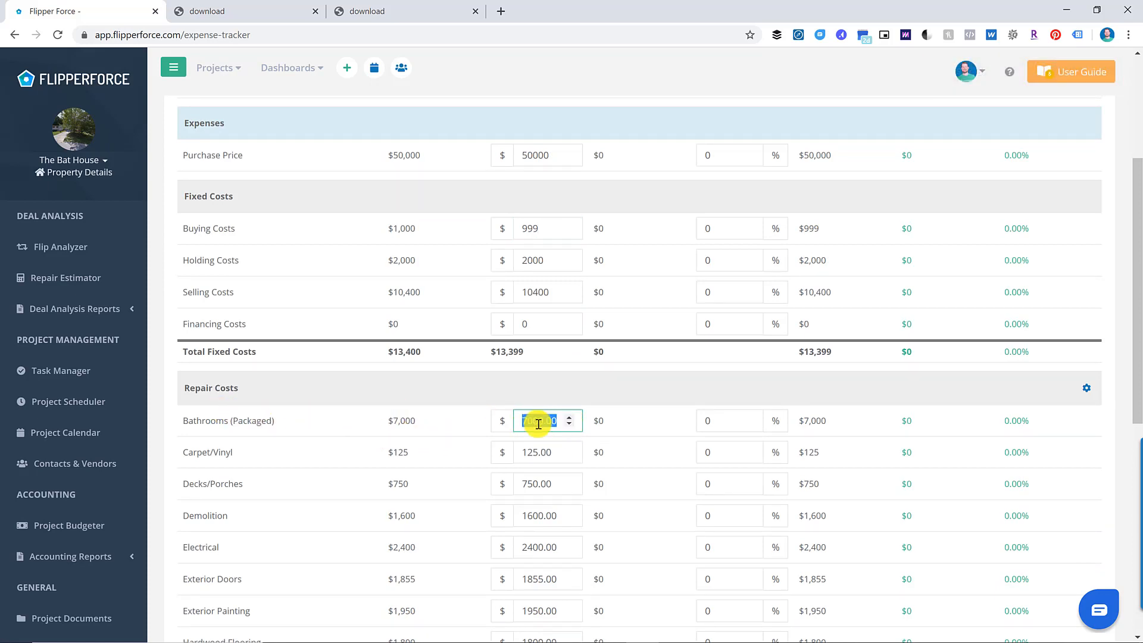
pyautogui.write('6000')
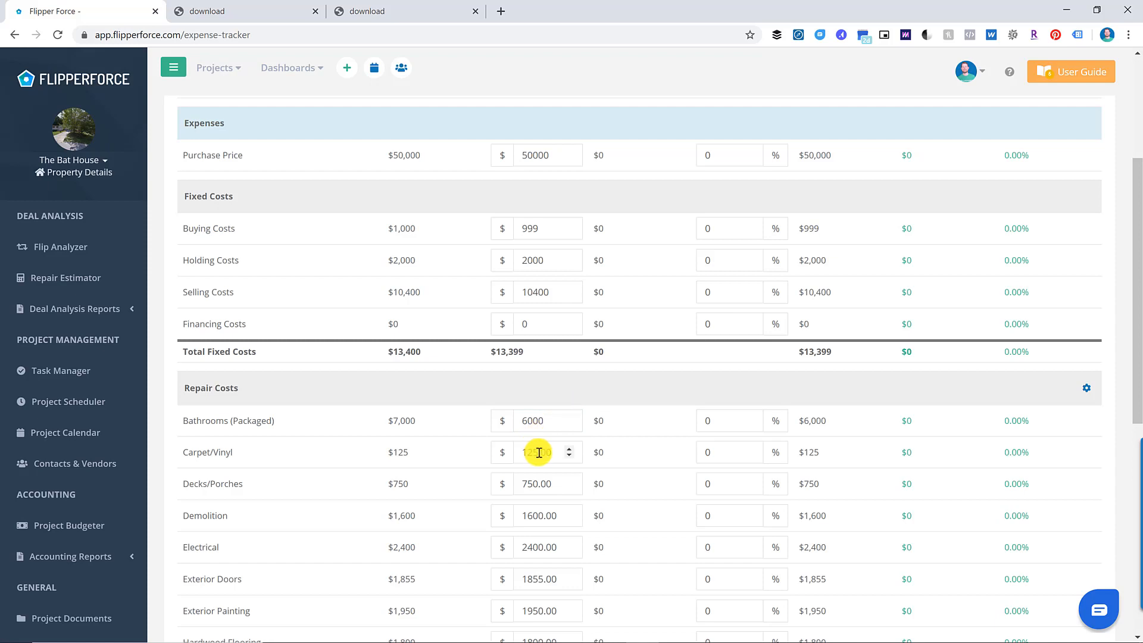
pyautogui.scroll(-2, 539, 453)
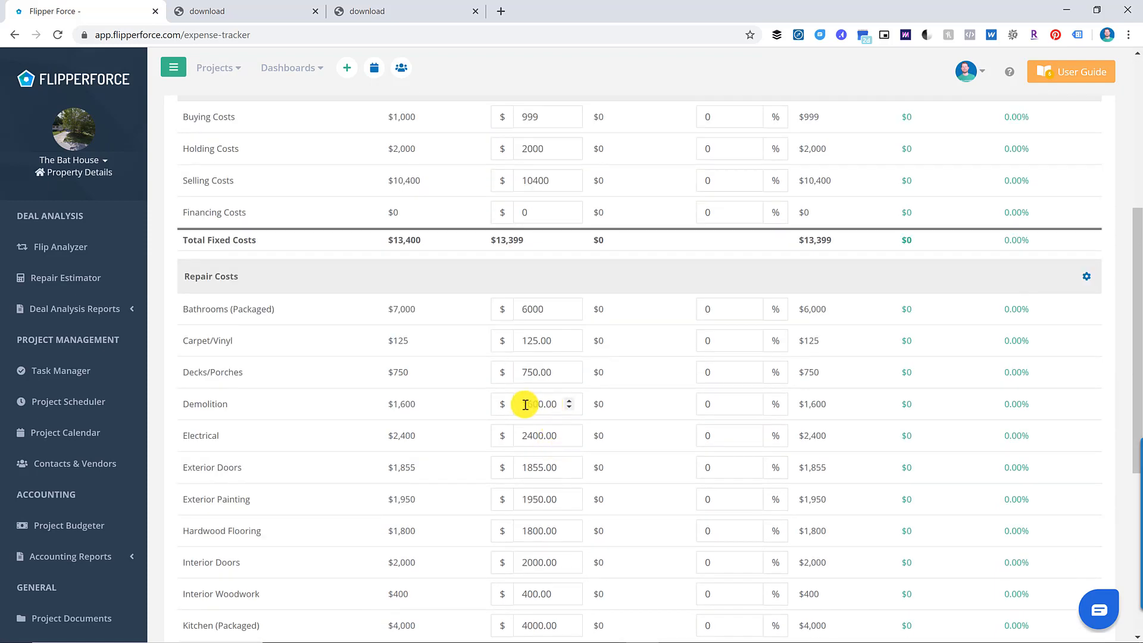
pyautogui.scroll(-3, 571, 445)
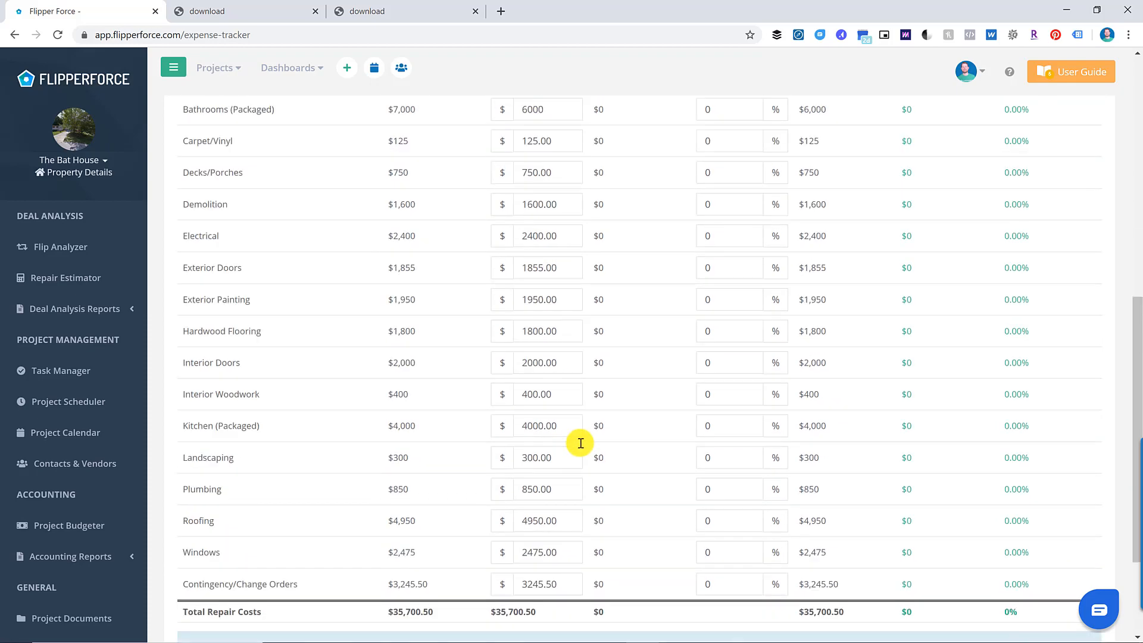
pyautogui.scroll(-2, 581, 443)
pyautogui.scroll(9, 633, 439)
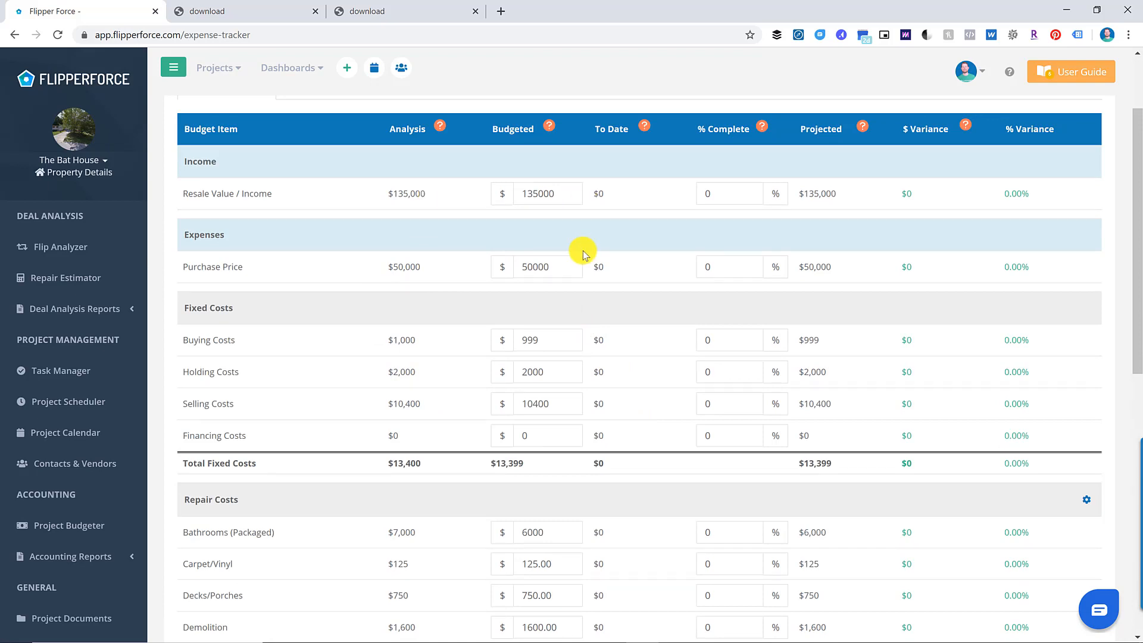
pyautogui.scroll(2, 604, 171)
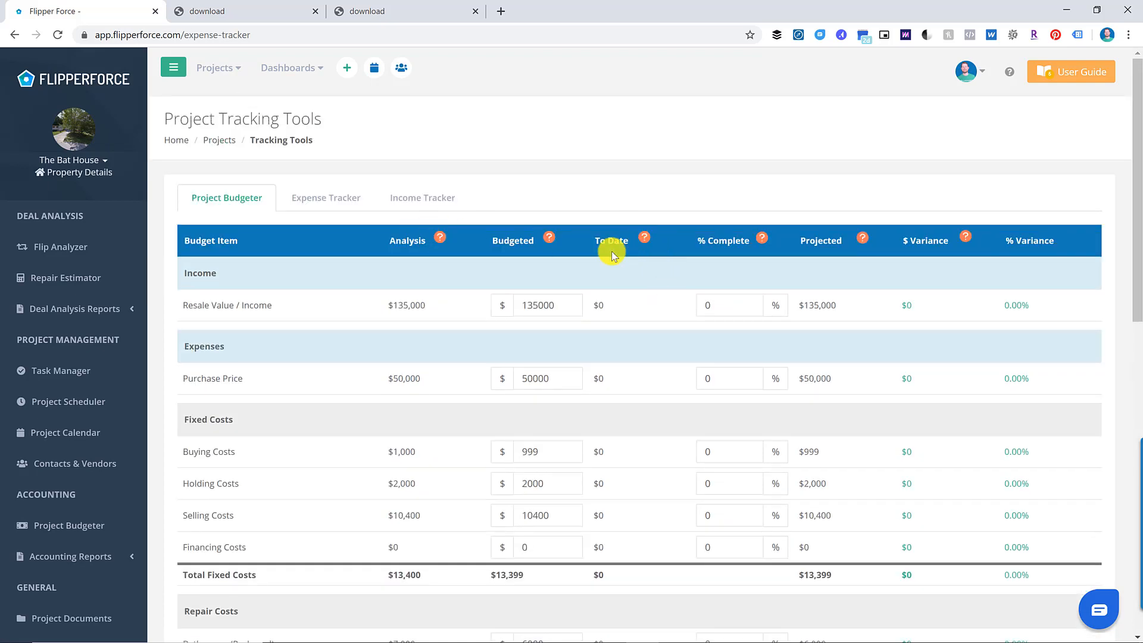
# - Draft a new $55,000 expense item with the memo 'Purchase amount'
pyautogui.click(324, 211)
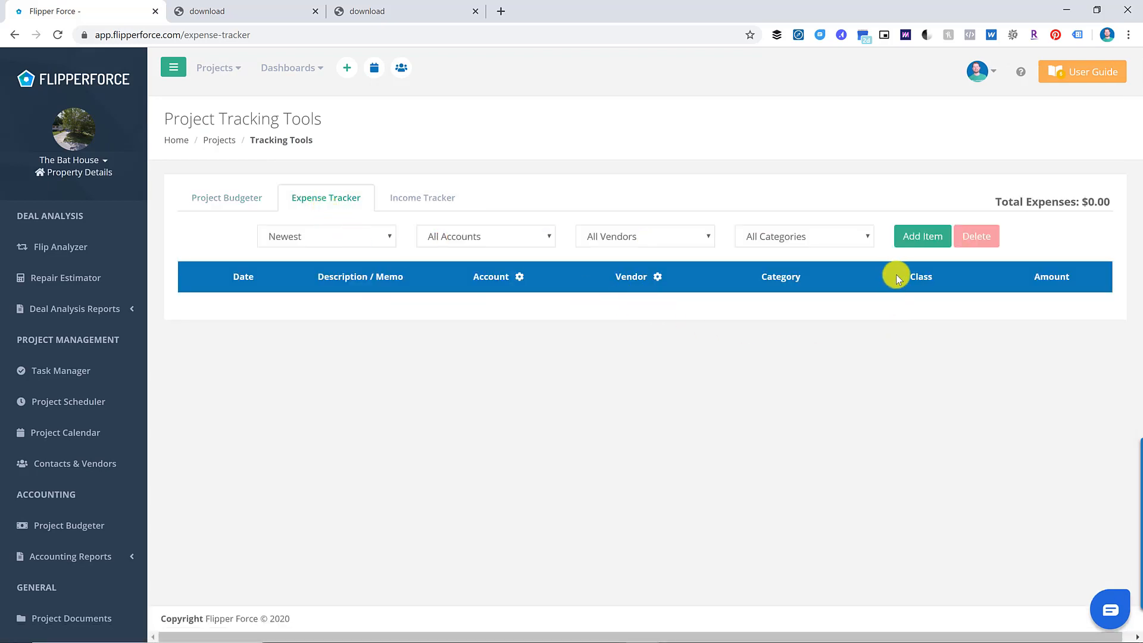
pyautogui.click(907, 235)
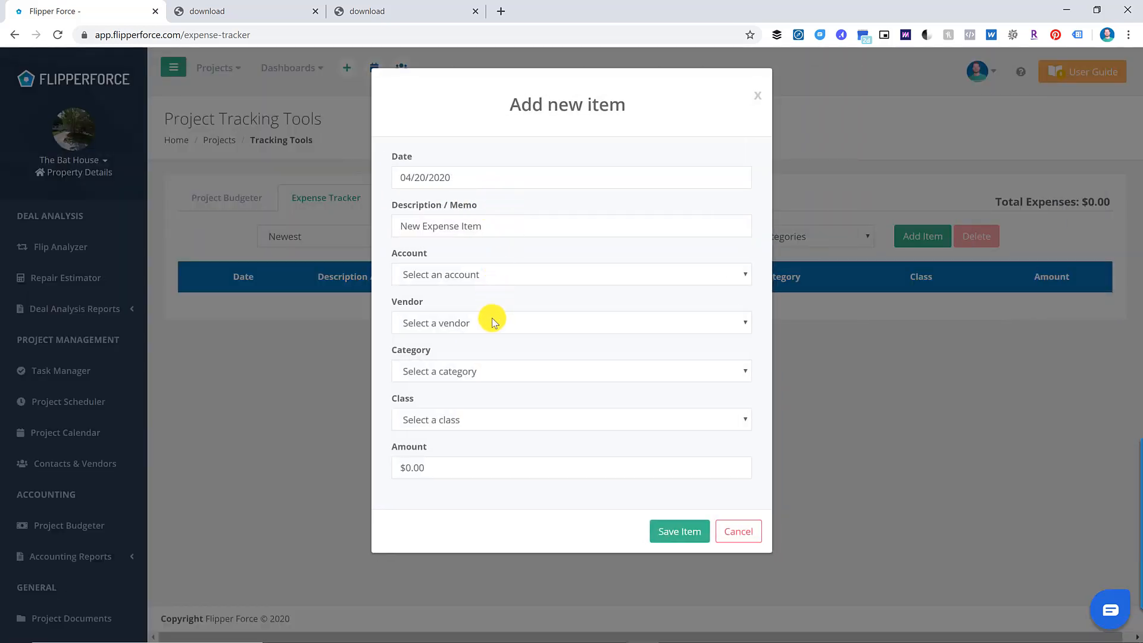
pyautogui.click(463, 465)
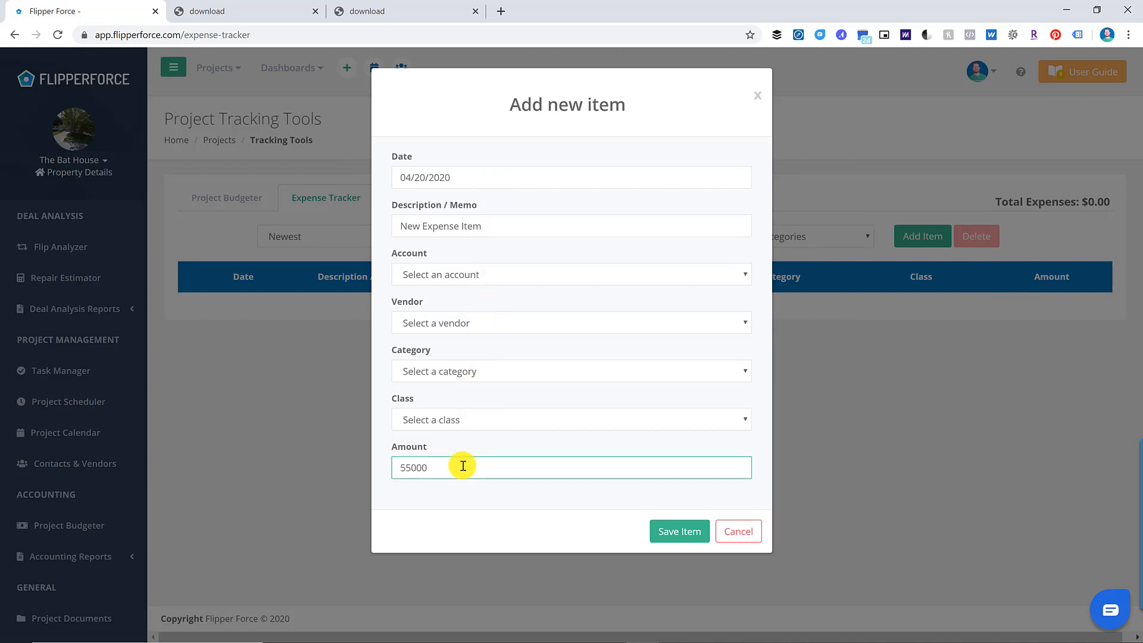
pyautogui.click(477, 450)
pyautogui.click(477, 226)
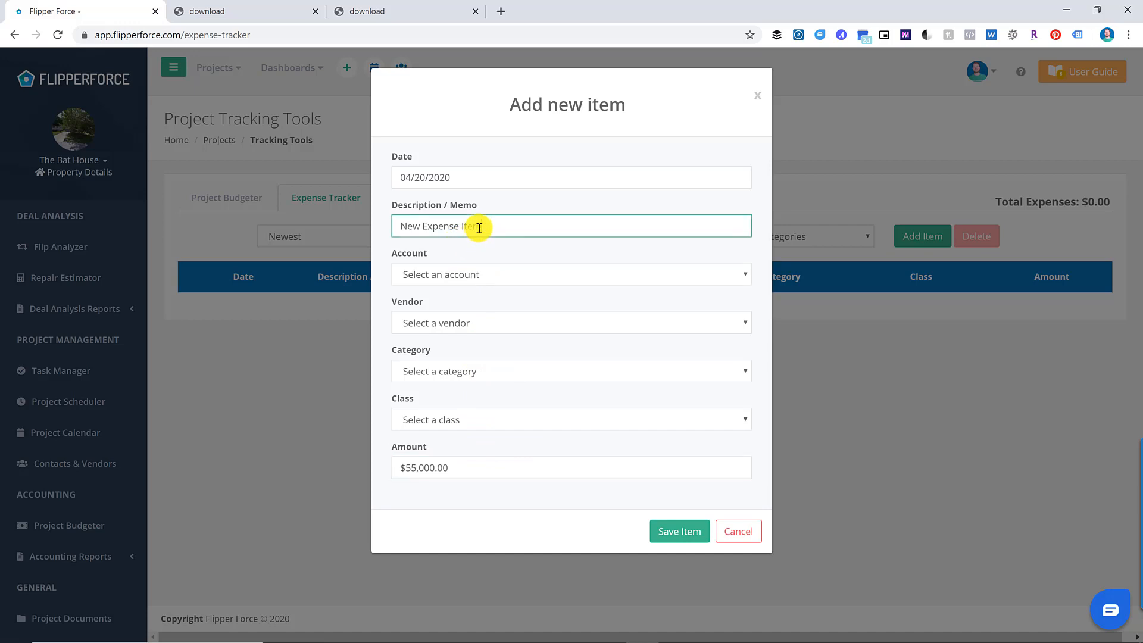
pyautogui.write('Purchase amount')
pyautogui.click(501, 283)
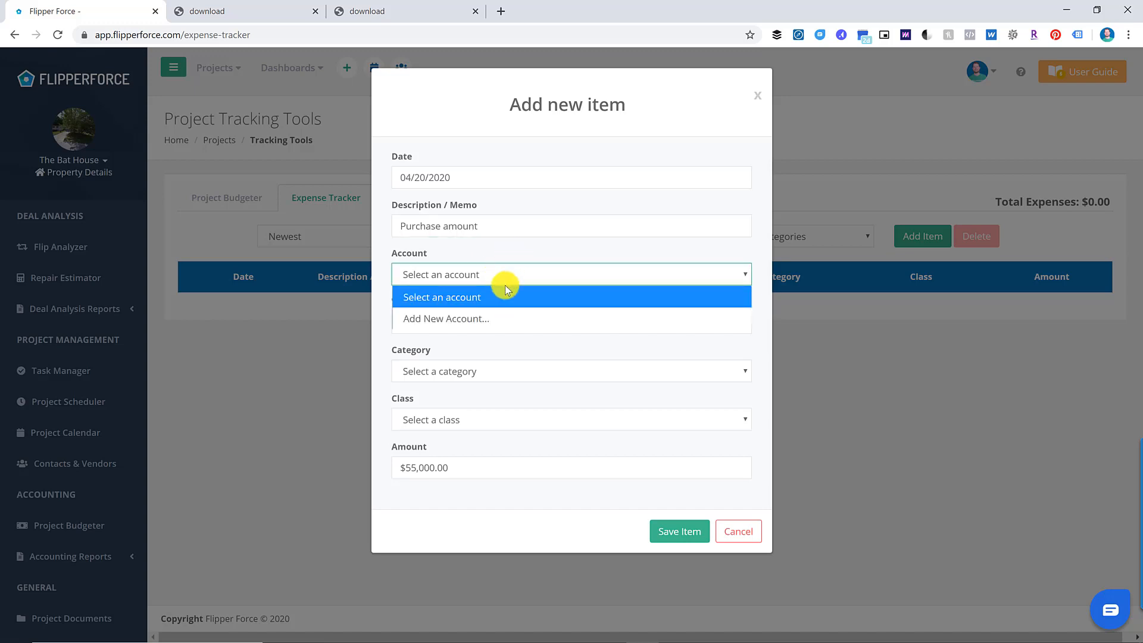
# - Create a new Chase checking account as the expense's payment account
pyautogui.click(491, 319)
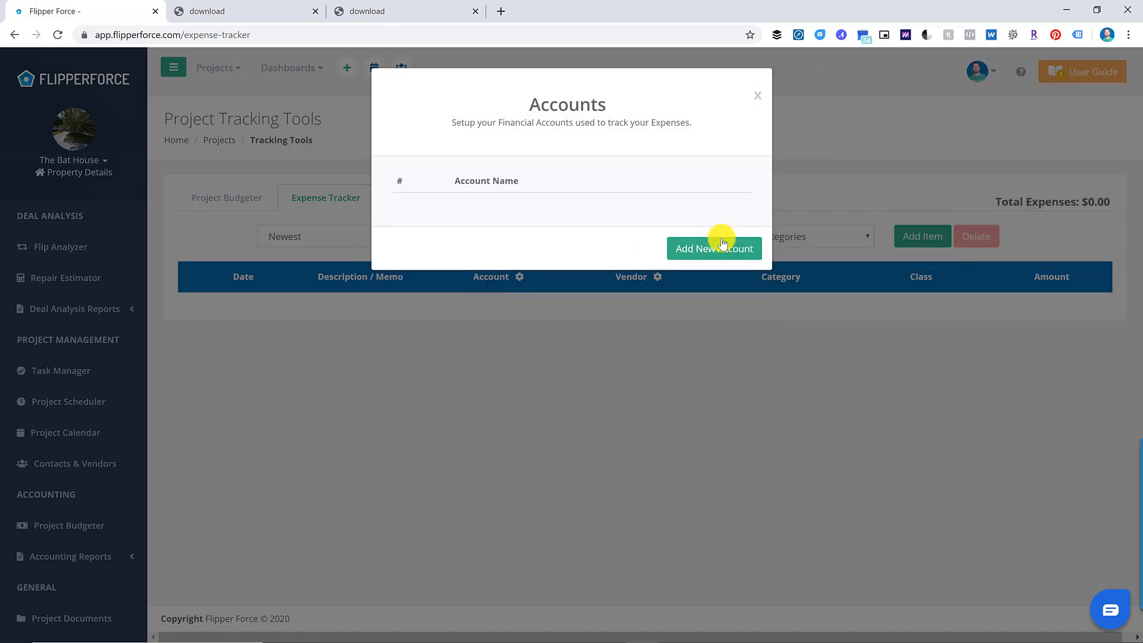
pyautogui.click(723, 243)
pyautogui.click(490, 198)
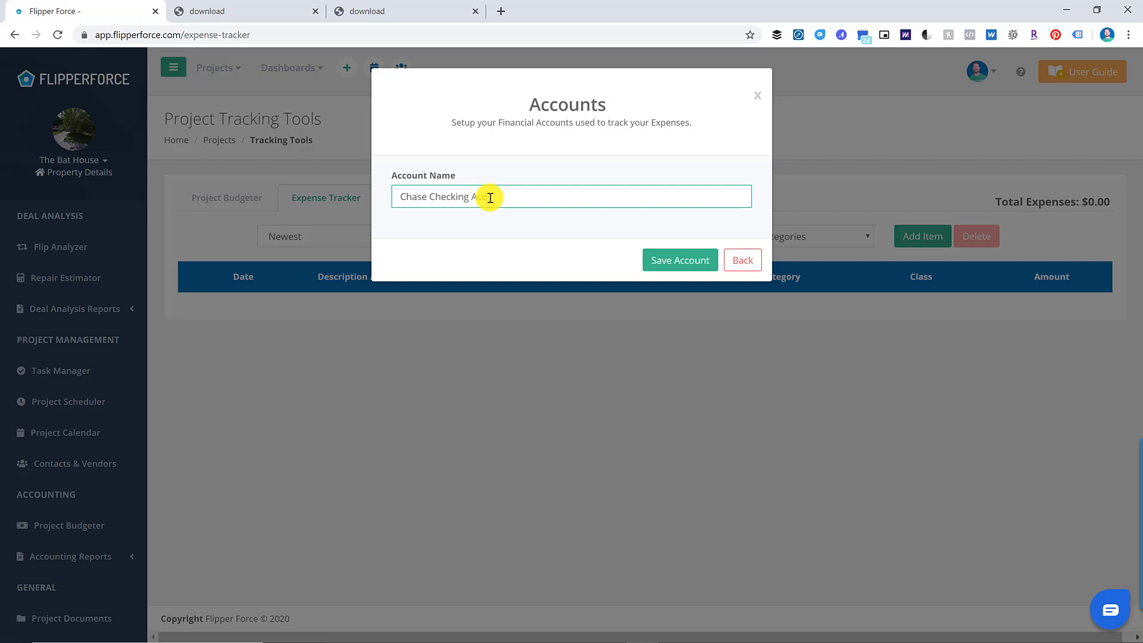
pyautogui.click(677, 260)
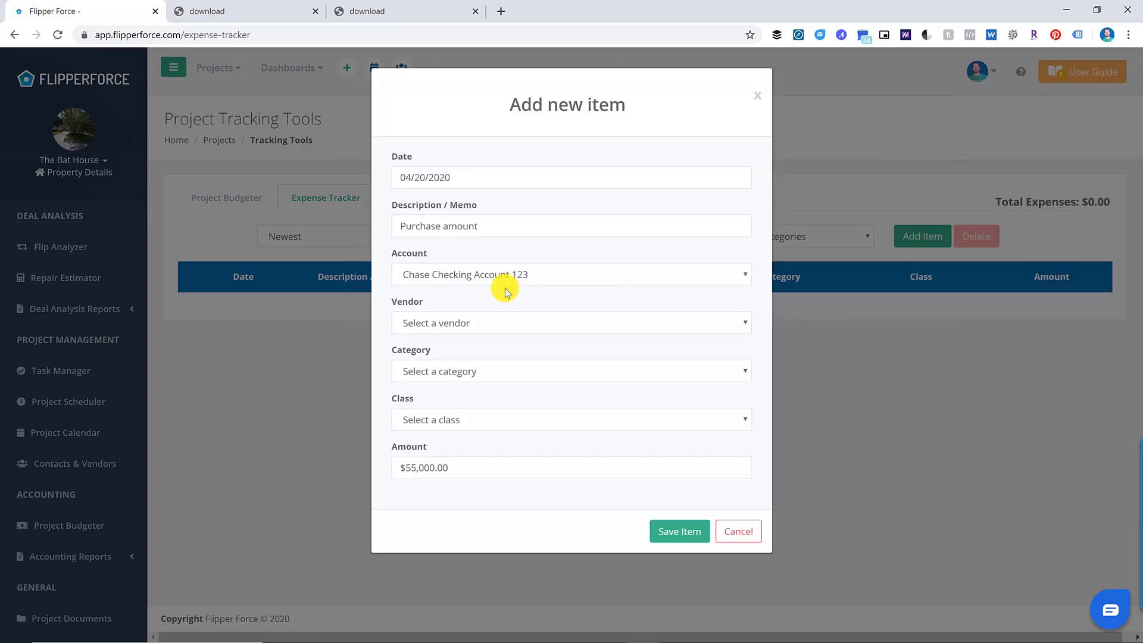
# - Set vendor Bank of America and category Purchase Price, and save the $55,000 expense
pyautogui.click(492, 334)
pyautogui.scroll(-1, 594, 233)
pyautogui.scroll(2, 604, 238)
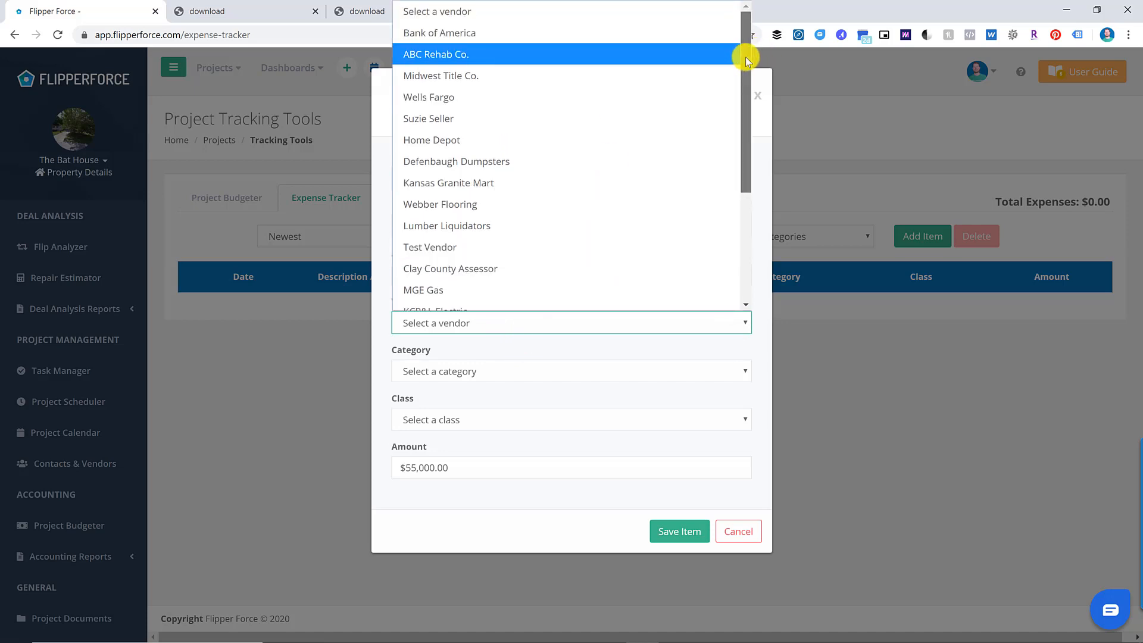
pyautogui.click(648, 33)
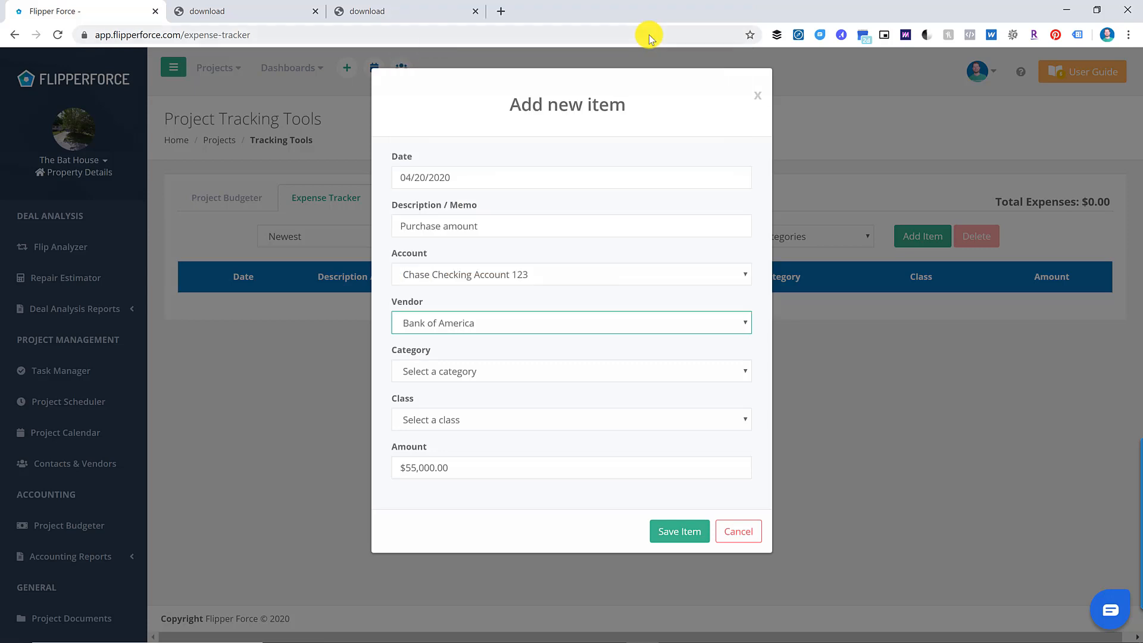
pyautogui.click(497, 379)
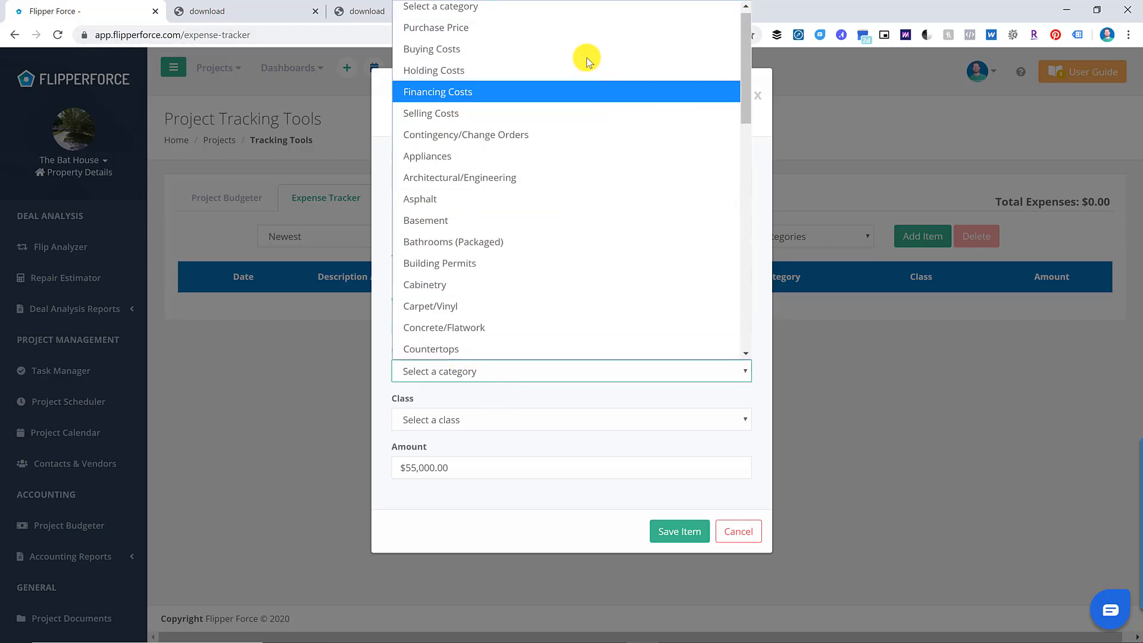
pyautogui.click(595, 33)
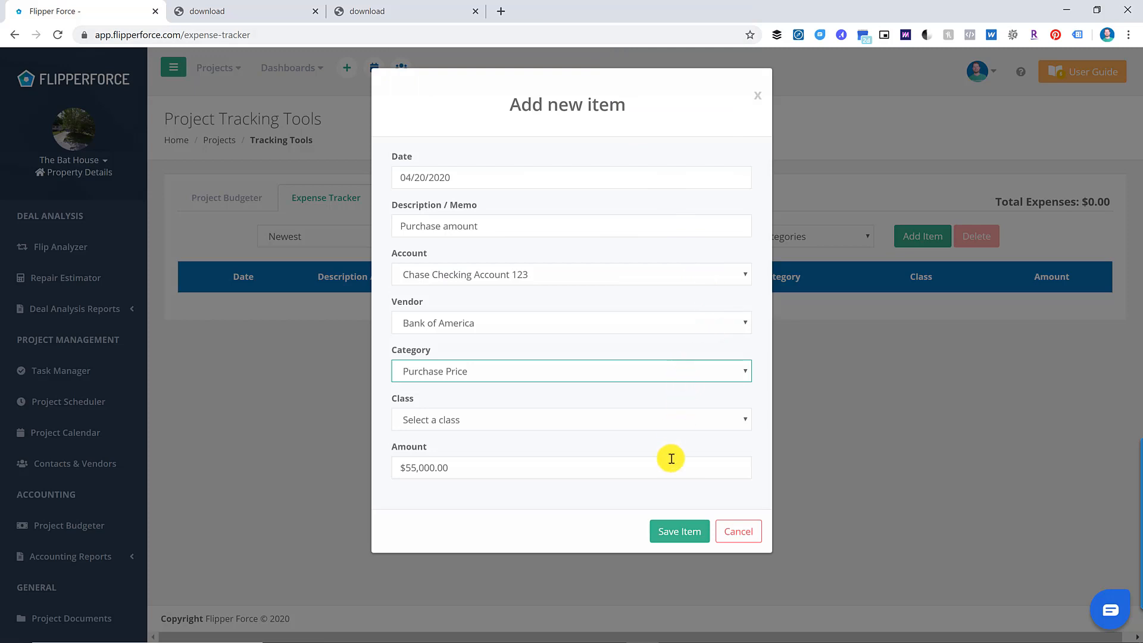
pyautogui.click(682, 523)
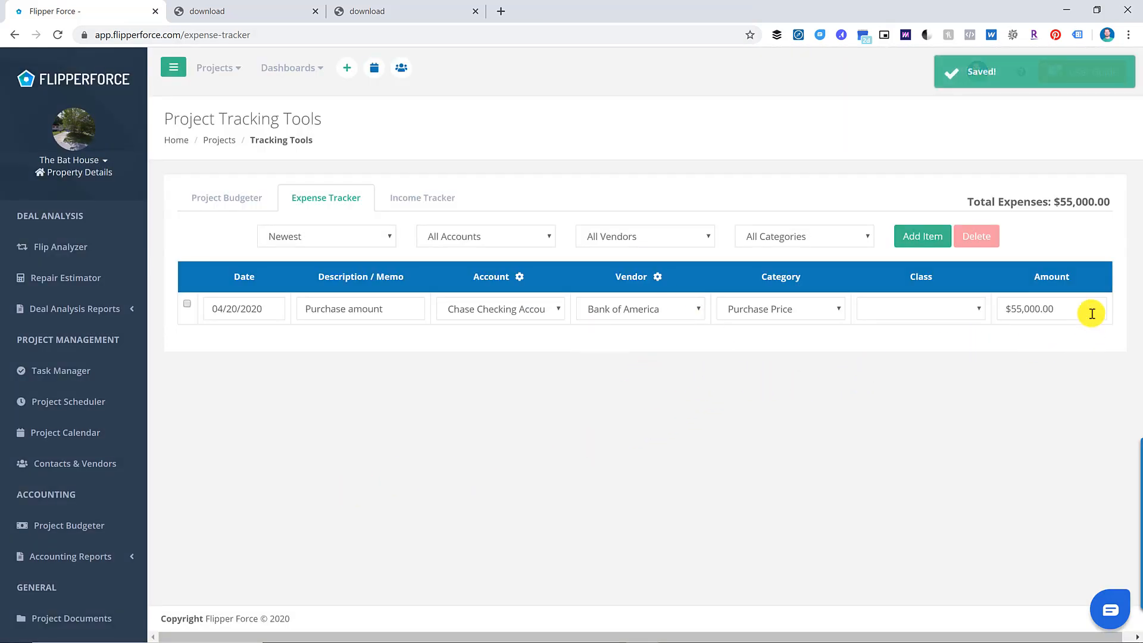
# - Mark Purchase Price 100% complete, showing $55,000 to date and a $5,000 (10.00%) overrun
pyautogui.click(241, 200)
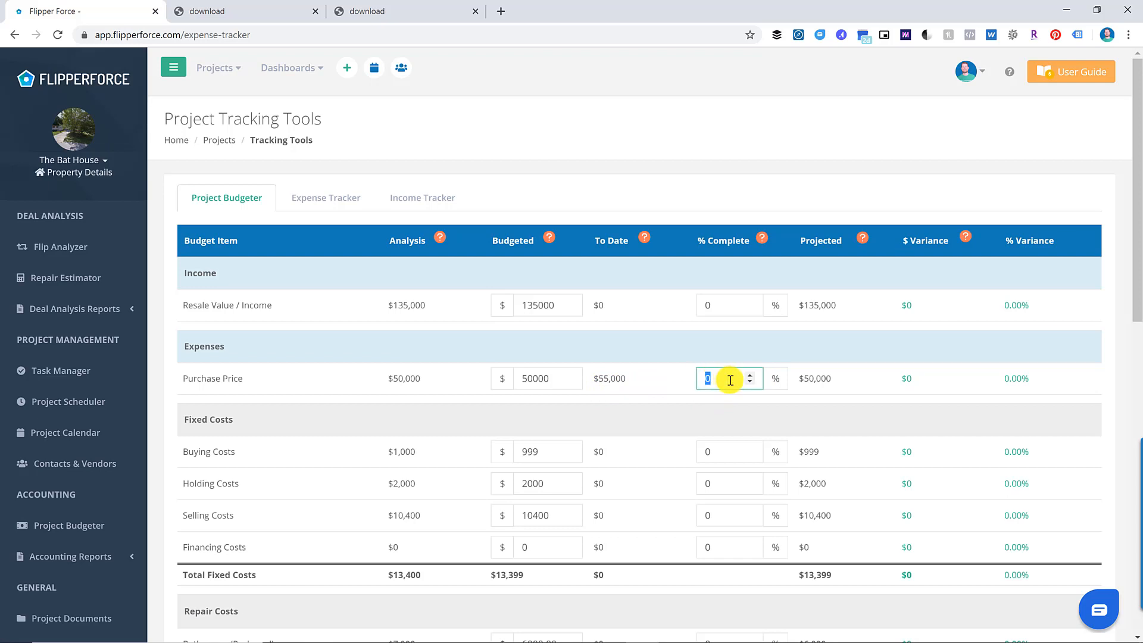
pyautogui.write('100')
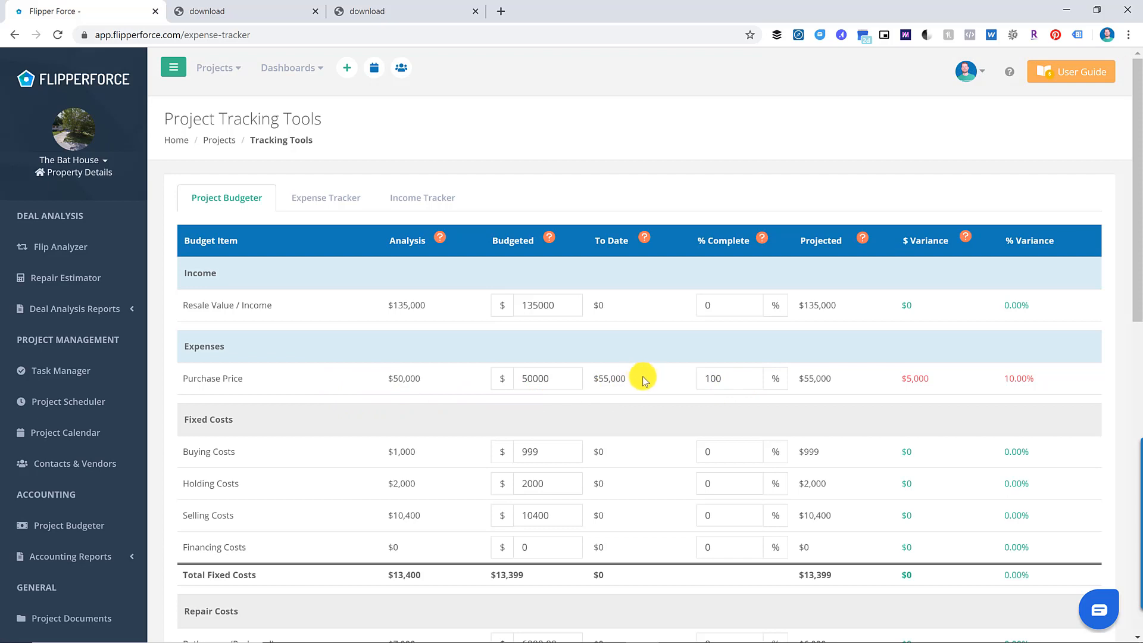
pyautogui.click(707, 378)
pyautogui.click(927, 385)
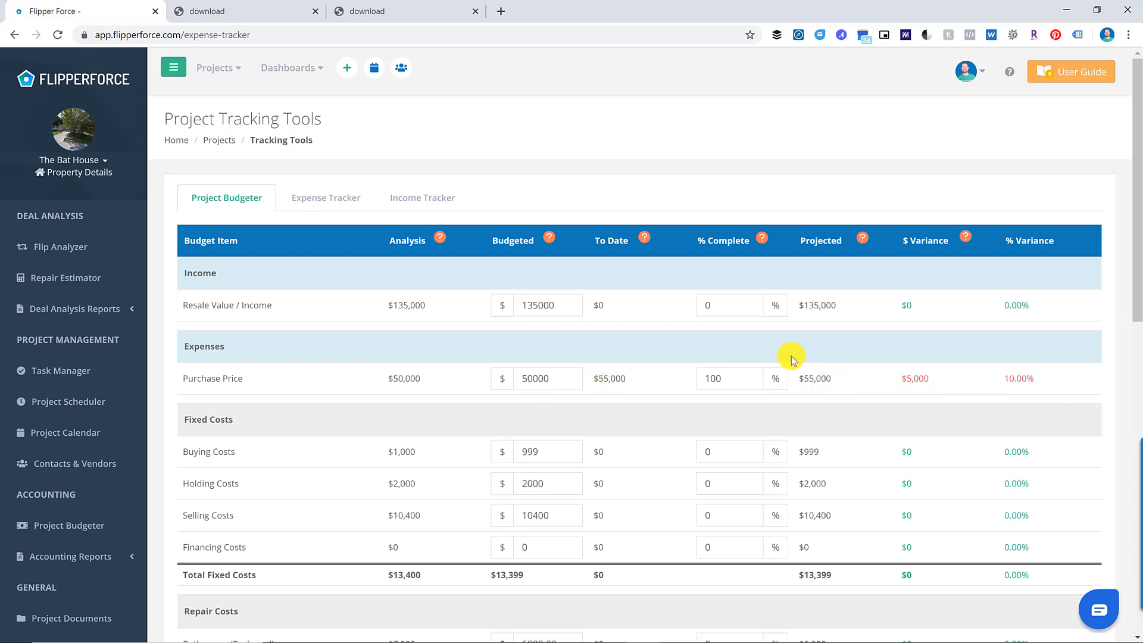
pyautogui.scroll(-2, 773, 348)
pyautogui.scroll(-2, 446, 351)
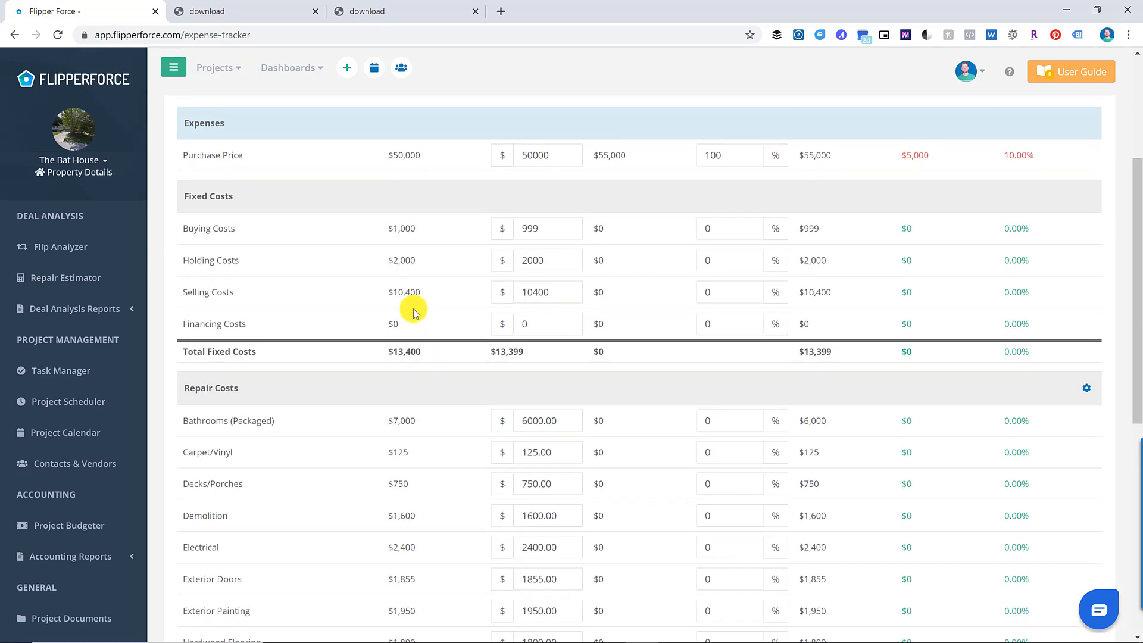
pyautogui.scroll(4, 416, 313)
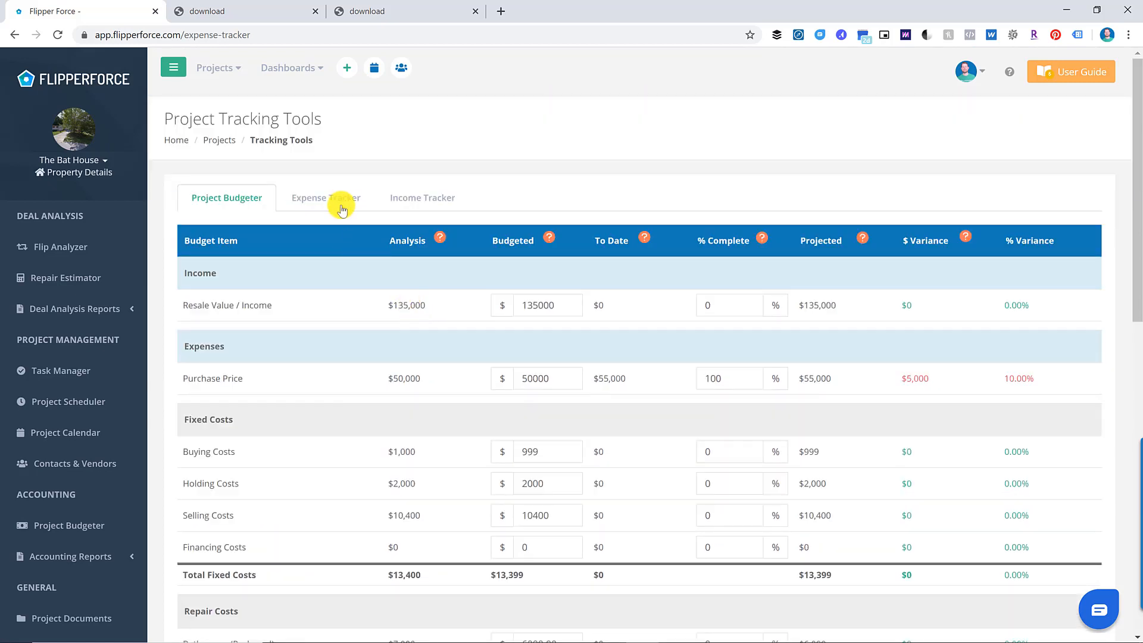
# - Add a $1,500 'Buying Costs' expense in the Buying Costs category
pyautogui.click(349, 206)
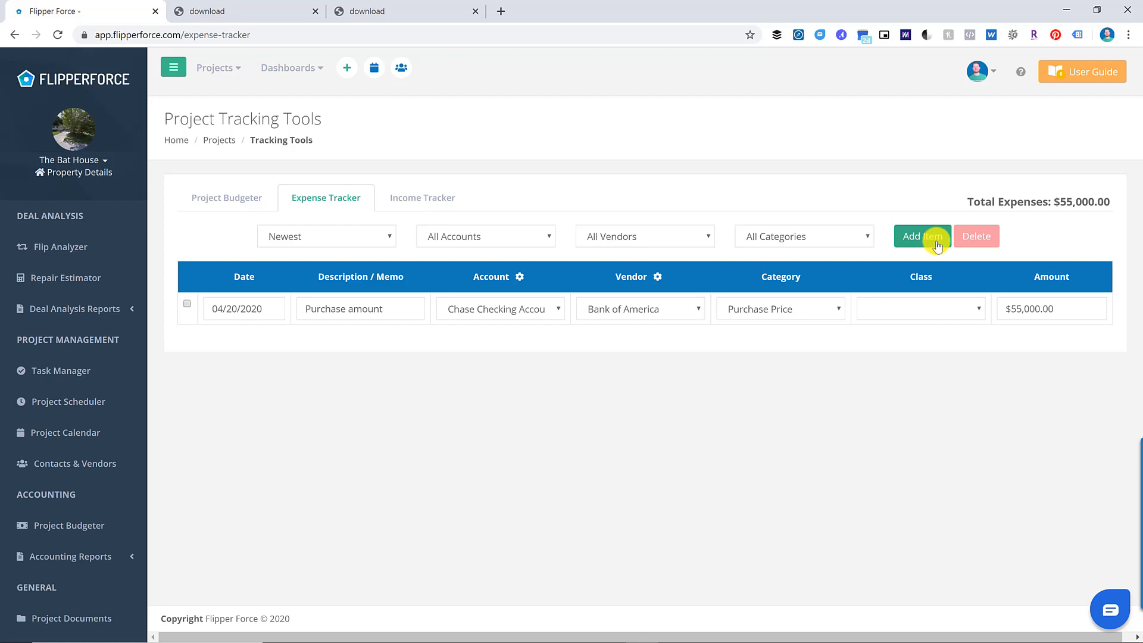
pyautogui.click(915, 244)
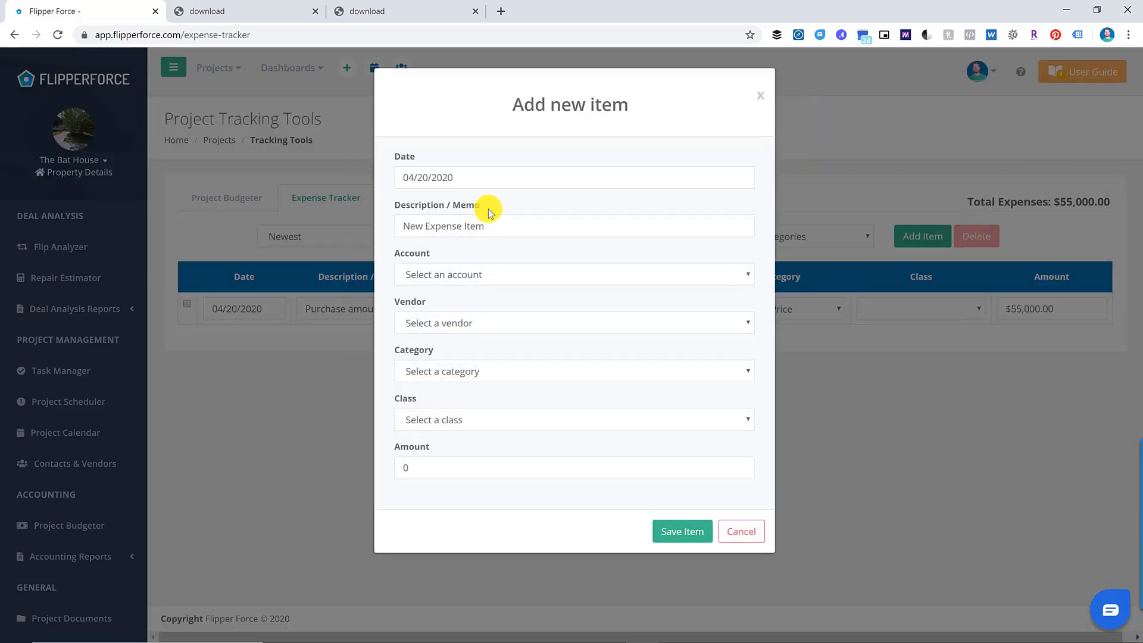
pyautogui.click(495, 227)
pyautogui.write('Buying Costs')
pyautogui.doubleClick(456, 466)
pyautogui.write('1500')
pyautogui.click(492, 323)
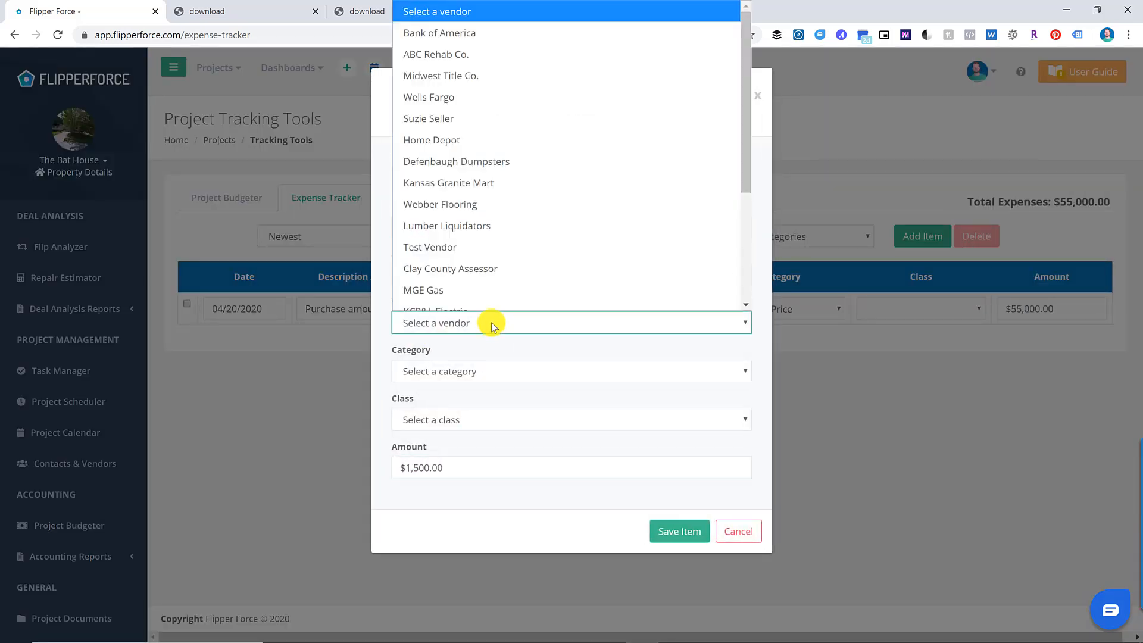
pyautogui.click(475, 34)
pyautogui.click(471, 371)
pyautogui.click(462, 50)
pyautogui.click(680, 531)
# - Add a $2,800 Roofing expense from checking to ABC Rehab Co., categorized Roofing
pyautogui.click(920, 239)
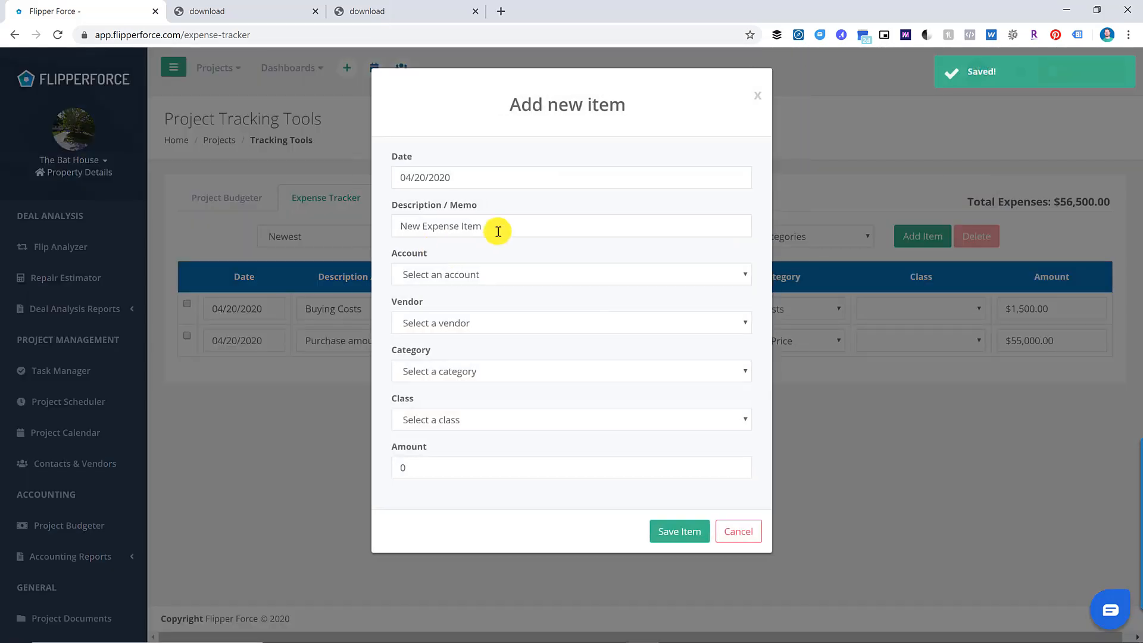
pyautogui.tripleClick(503, 229)
pyautogui.write('Roofing 50% Down Payment')
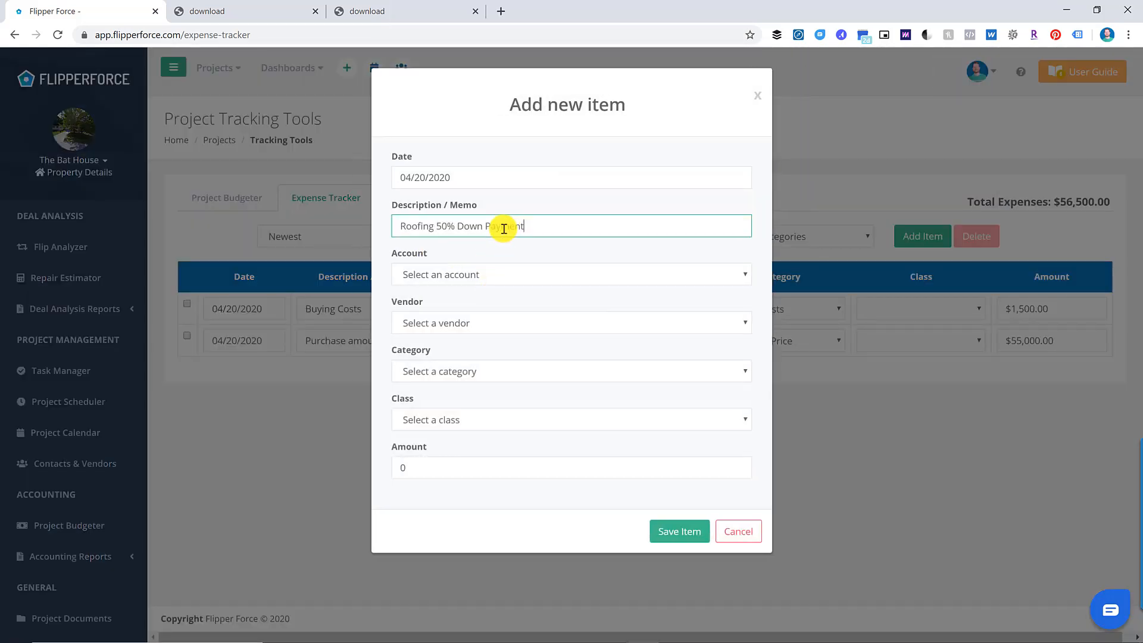
pyautogui.doubleClick(458, 468)
pyautogui.write('2800')
pyautogui.click(474, 276)
pyautogui.click(474, 319)
pyautogui.click(500, 324)
pyautogui.scroll(-3, 512, 238)
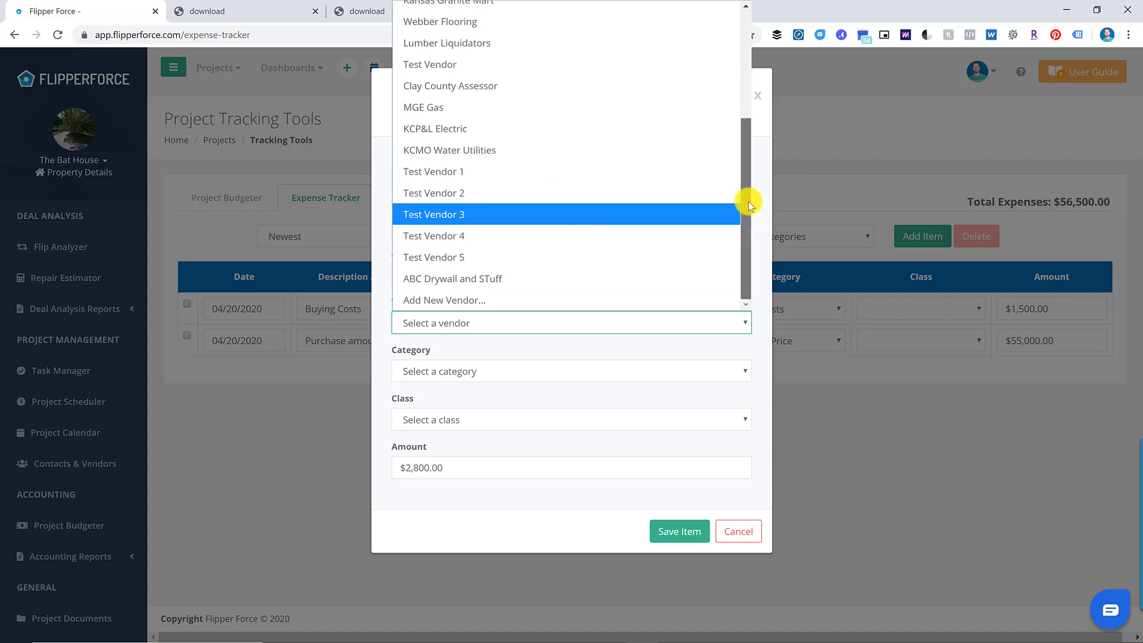
pyautogui.moveTo(748, 205); pyautogui.dragTo(752, 77)
pyautogui.click(589, 52)
pyautogui.click(620, 368)
pyautogui.scroll(-3, 519, 270)
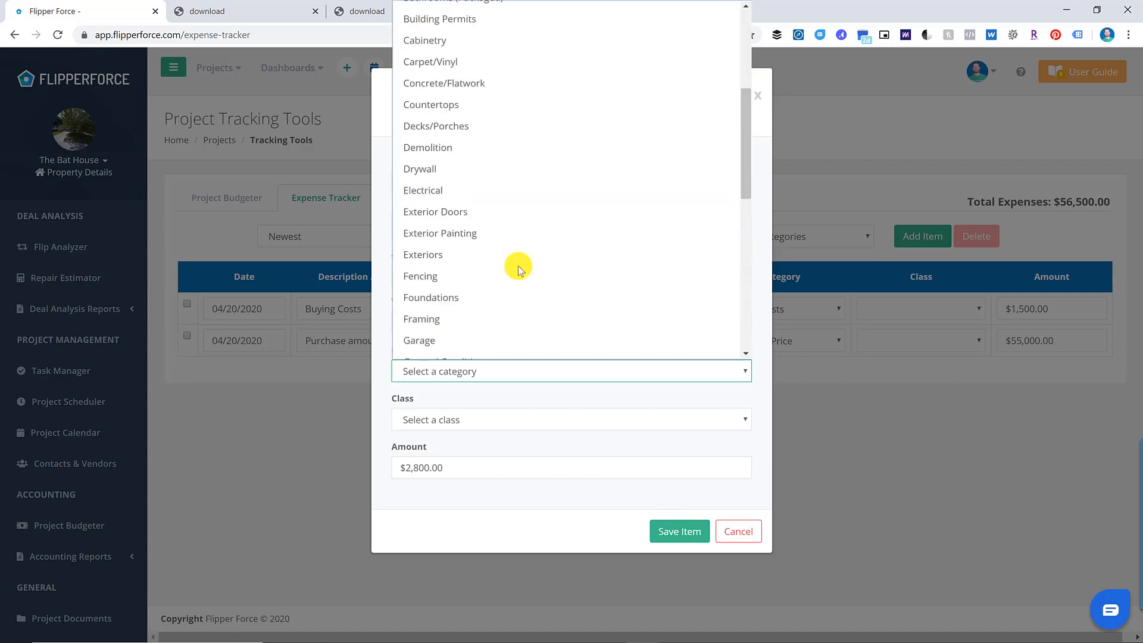
pyautogui.scroll(-5, 518, 270)
pyautogui.click(518, 351)
pyautogui.click(679, 531)
# - Add a $2,800 'Roofing Final Payment' expense to ABC Rehab Co. under Roofing
pyautogui.click(923, 235)
pyautogui.tripleClick(481, 229)
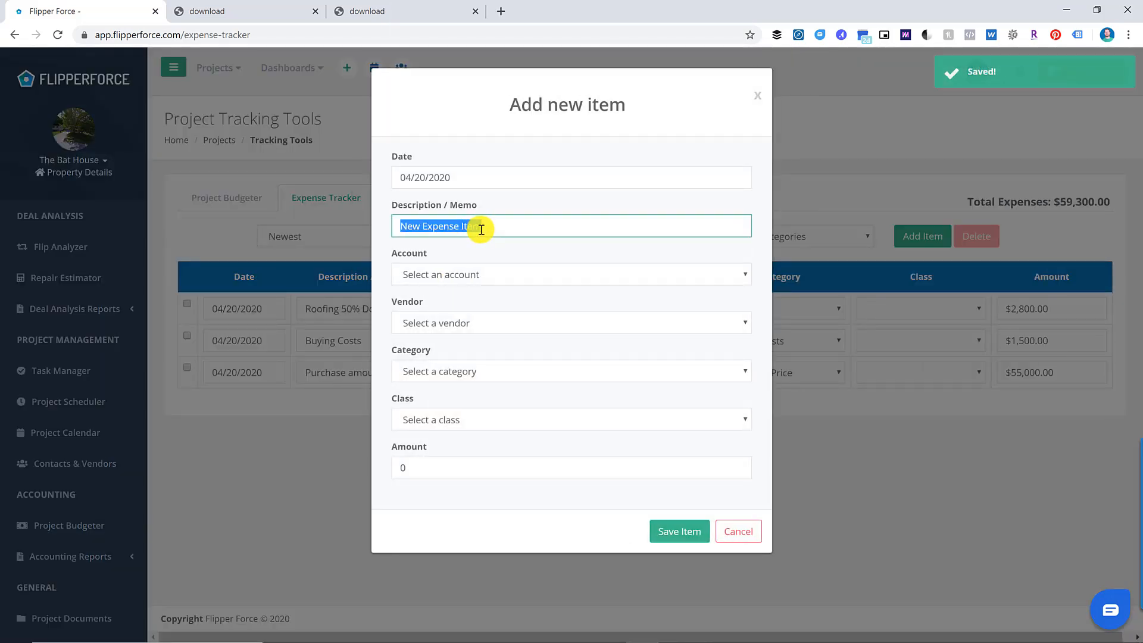
pyautogui.write('Roofing Final Payment')
pyautogui.press('Tab')
pyautogui.press('c')
pyautogui.press('Tab')
pyautogui.press('a')
pyautogui.press('Tab')
pyautogui.press('r')
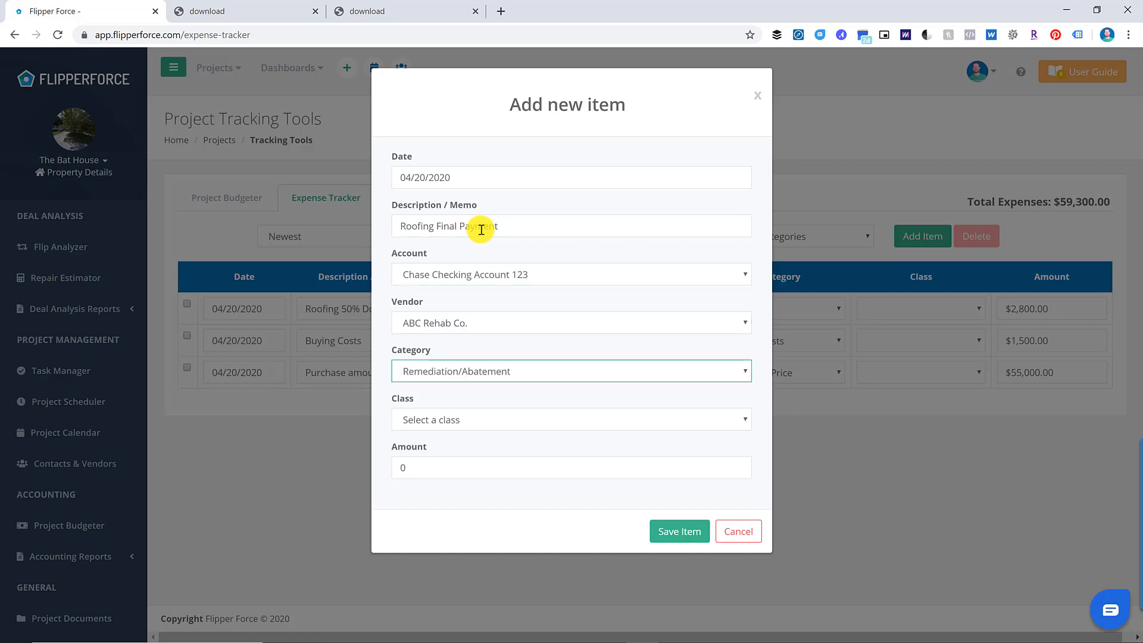
pyautogui.press('o')
pyautogui.press('Tab')
pyautogui.press('Tab')
pyautogui.write('2800')
pyautogui.click(682, 530)
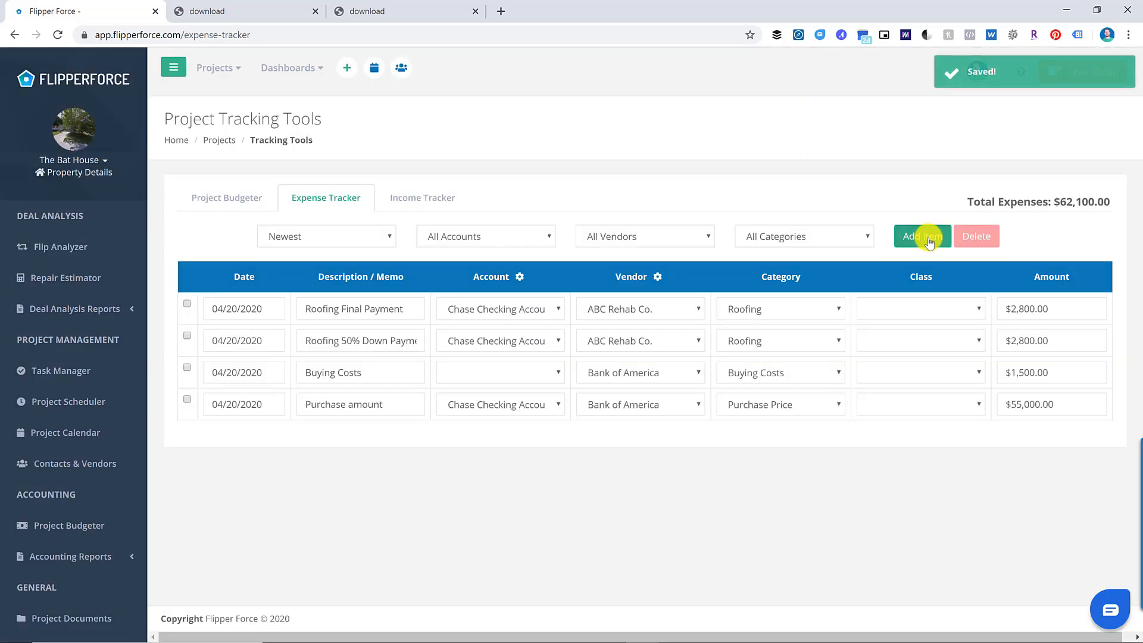
# - Add a $100 Demolition expense to ABC Rehab Co. under Demolition, totalling $62,200
pyautogui.click(929, 241)
pyautogui.tripleClick(502, 225)
pyautogui.write('Demolition')
pyautogui.press('Tab')
pyautogui.click(438, 467)
pyautogui.write('100')
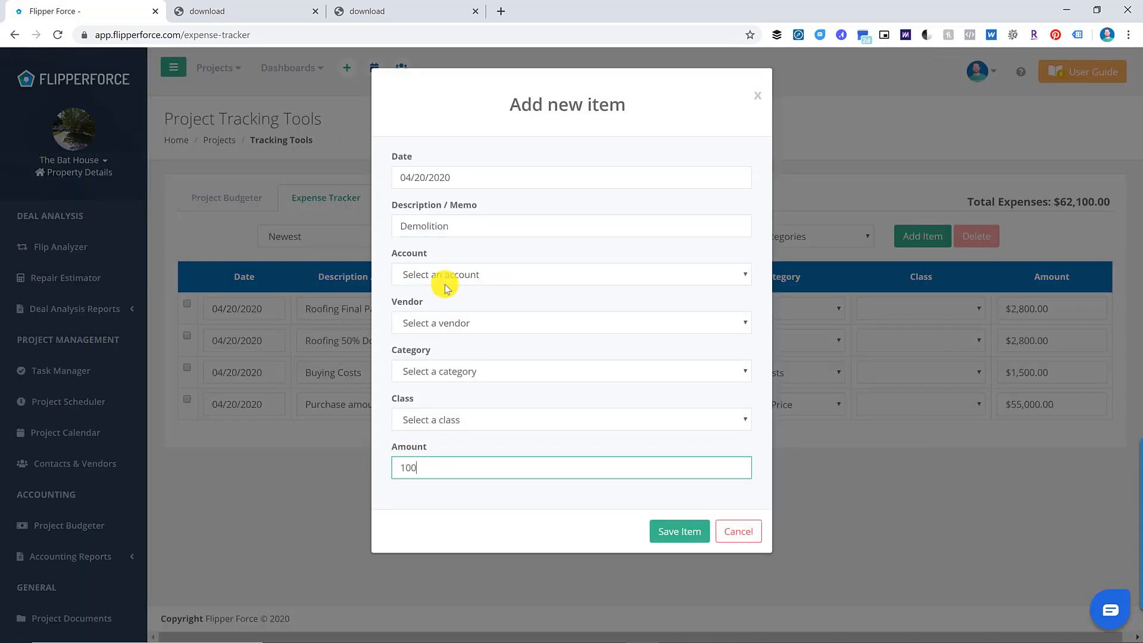
pyautogui.click(465, 321)
pyautogui.press('a')
pyautogui.press('a')
pyautogui.scroll(3, 465, 266)
pyautogui.click(467, 54)
pyautogui.click(478, 375)
pyautogui.scroll(-4, 481, 287)
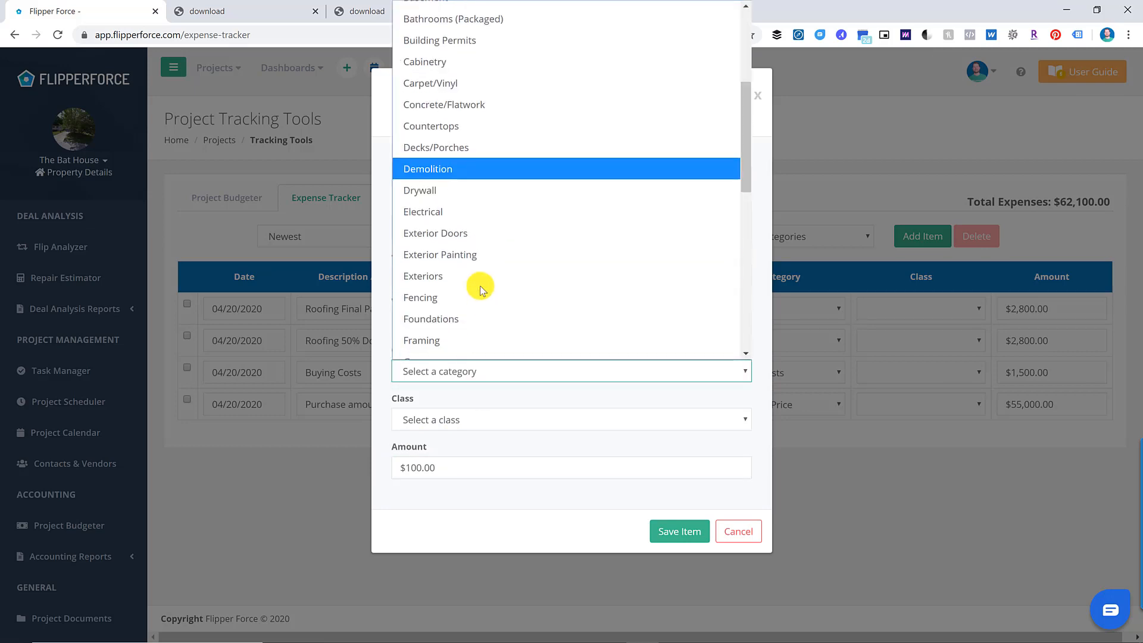
pyautogui.click(464, 169)
pyautogui.click(679, 530)
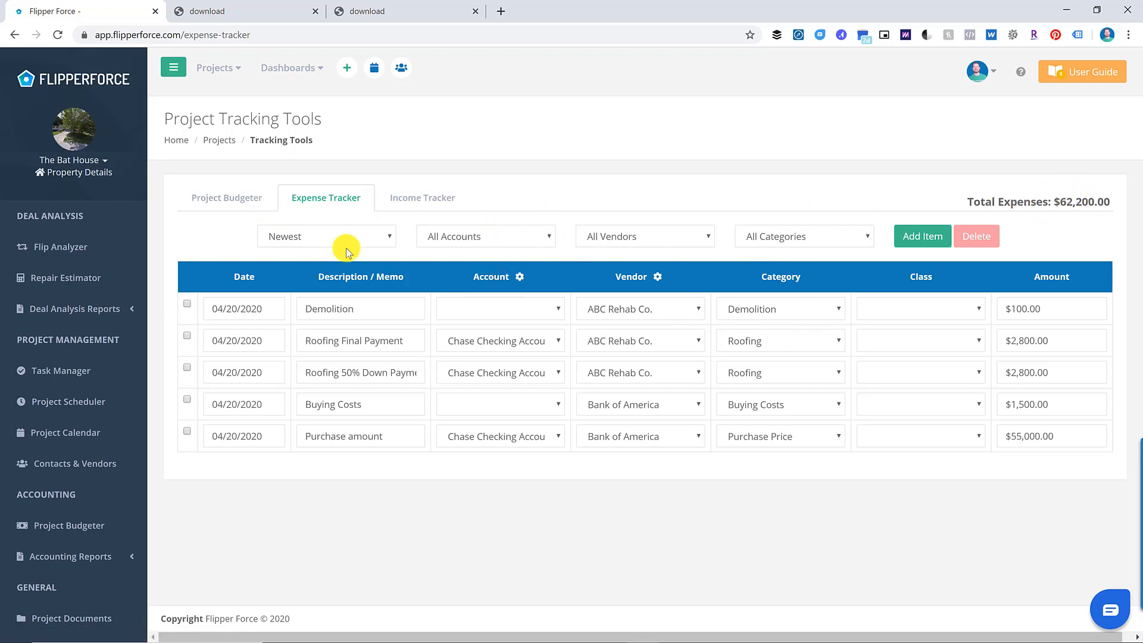
# - Return to the Project Budgeter and reload the page to refresh budget totals
pyautogui.click(265, 200)
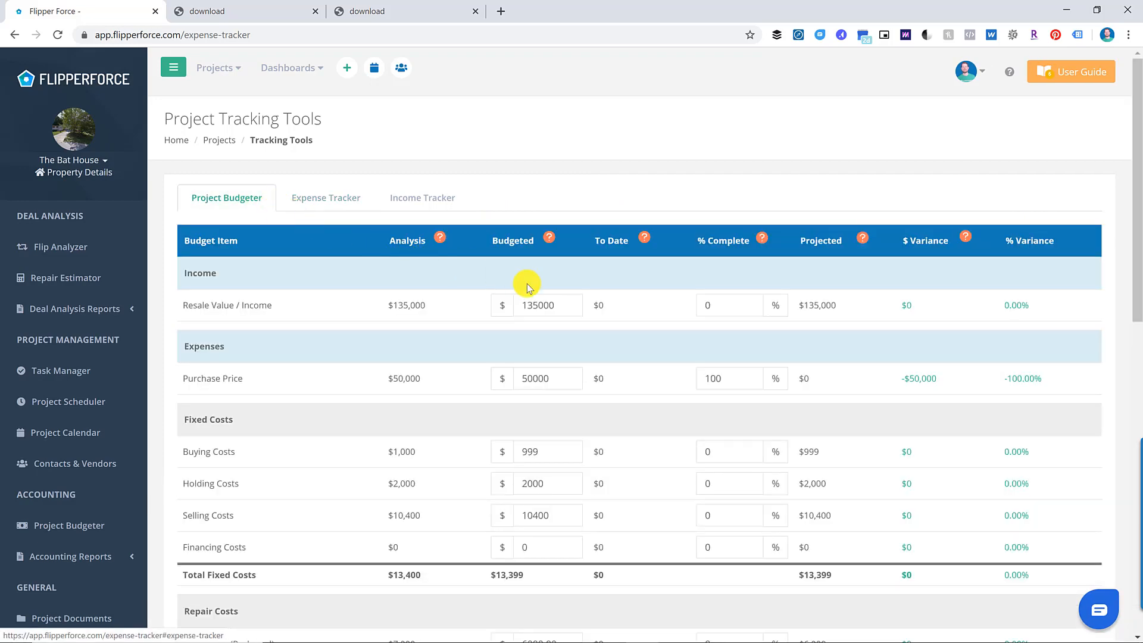
pyautogui.scroll(-7, 652, 284)
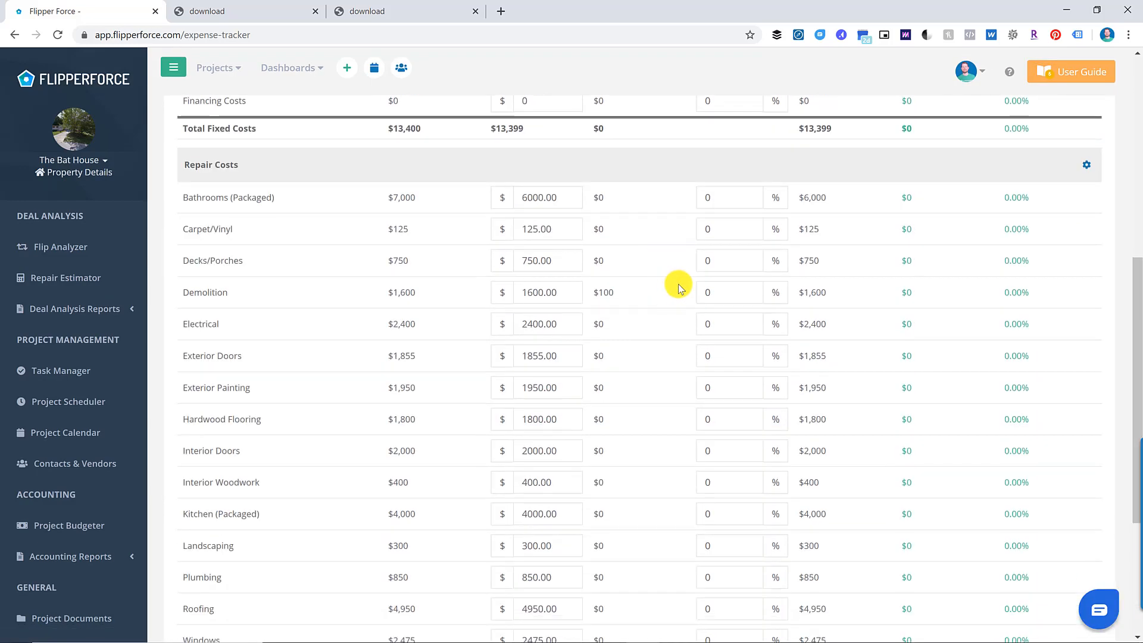
pyautogui.scroll(-4, 679, 287)
pyautogui.scroll(12, 684, 284)
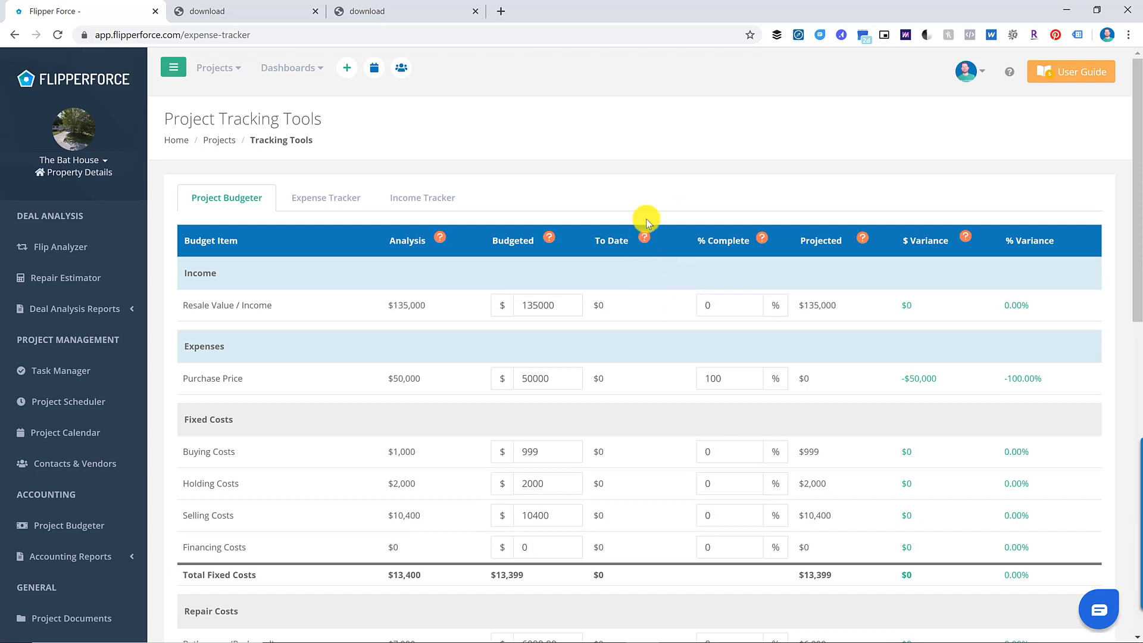
pyautogui.press('F5')
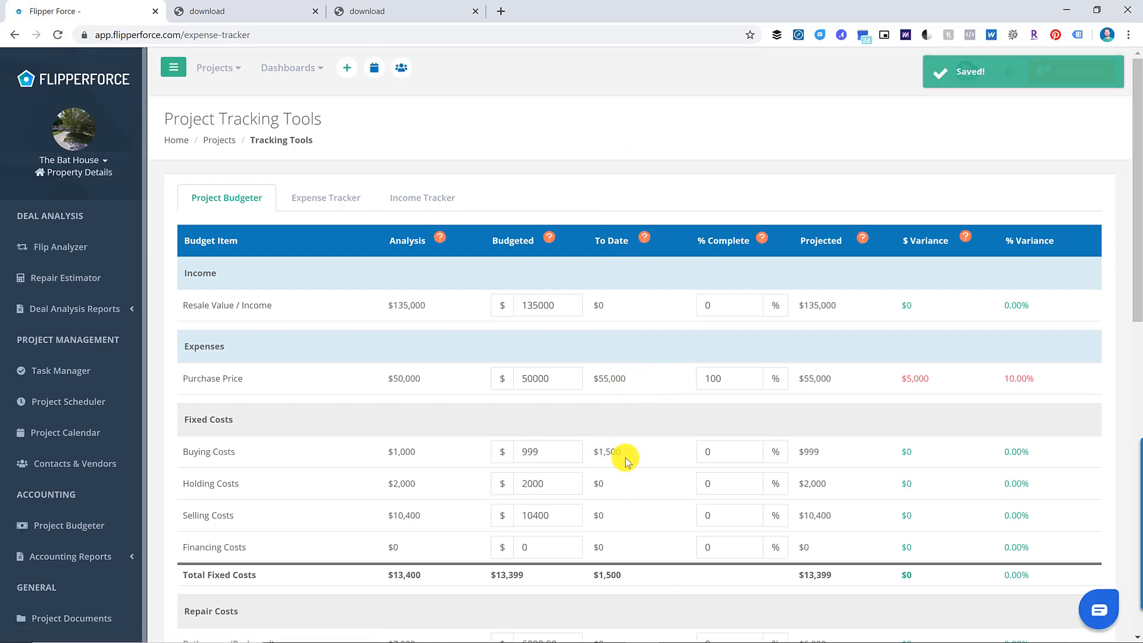
# - Set Buying Costs to 100% complete, a $501 (50.15%) overrun
pyautogui.click(736, 460)
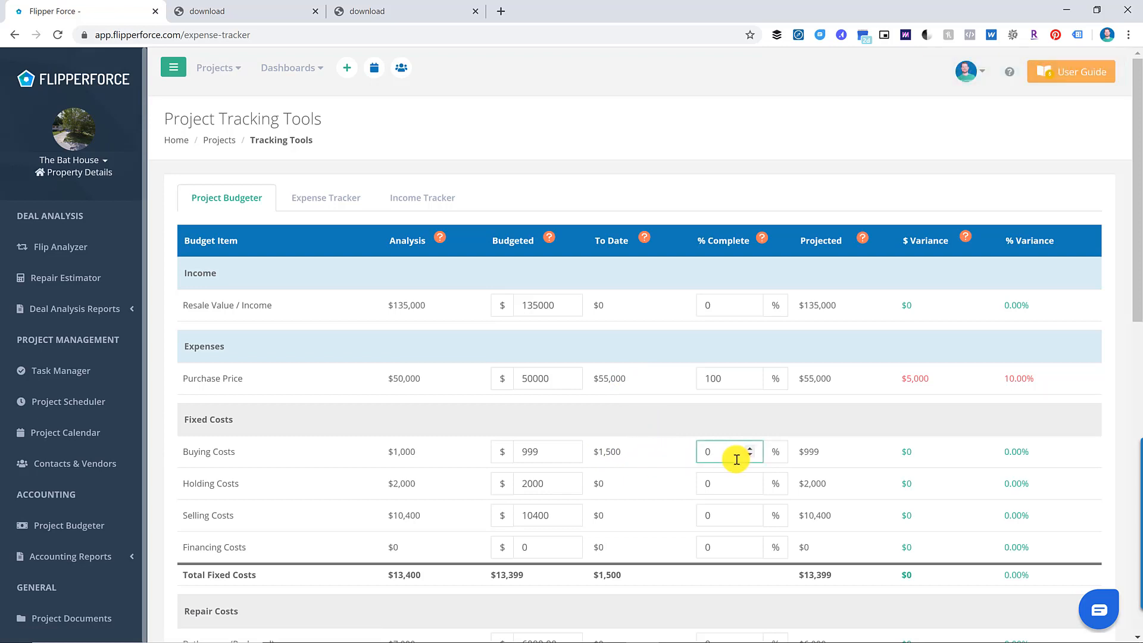
pyautogui.press('BackSpace')
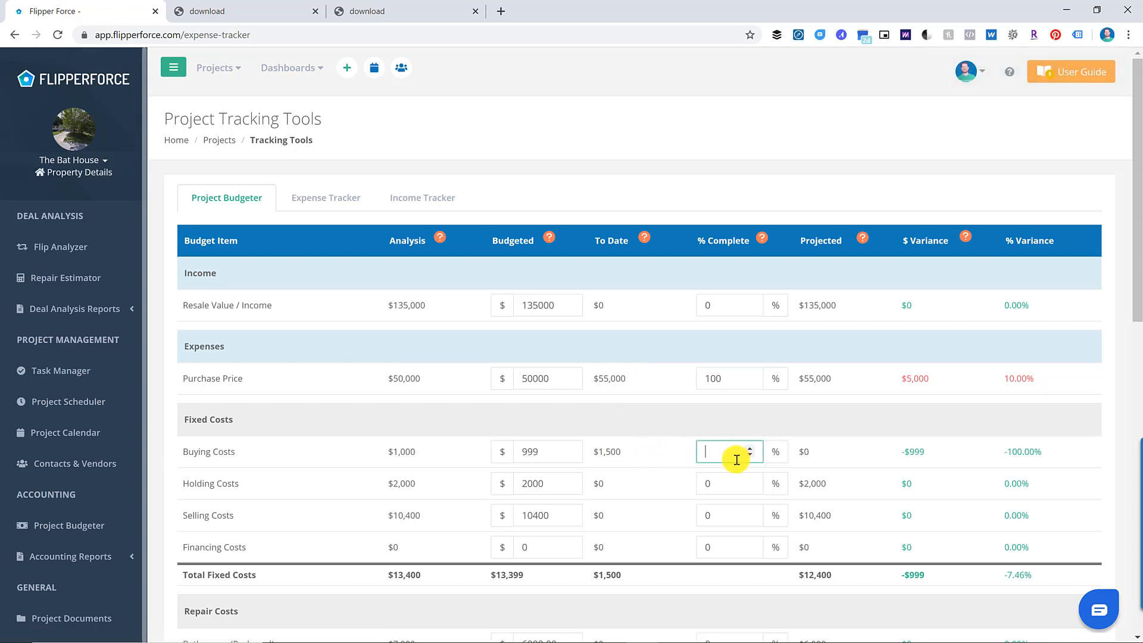
pyautogui.write('100')
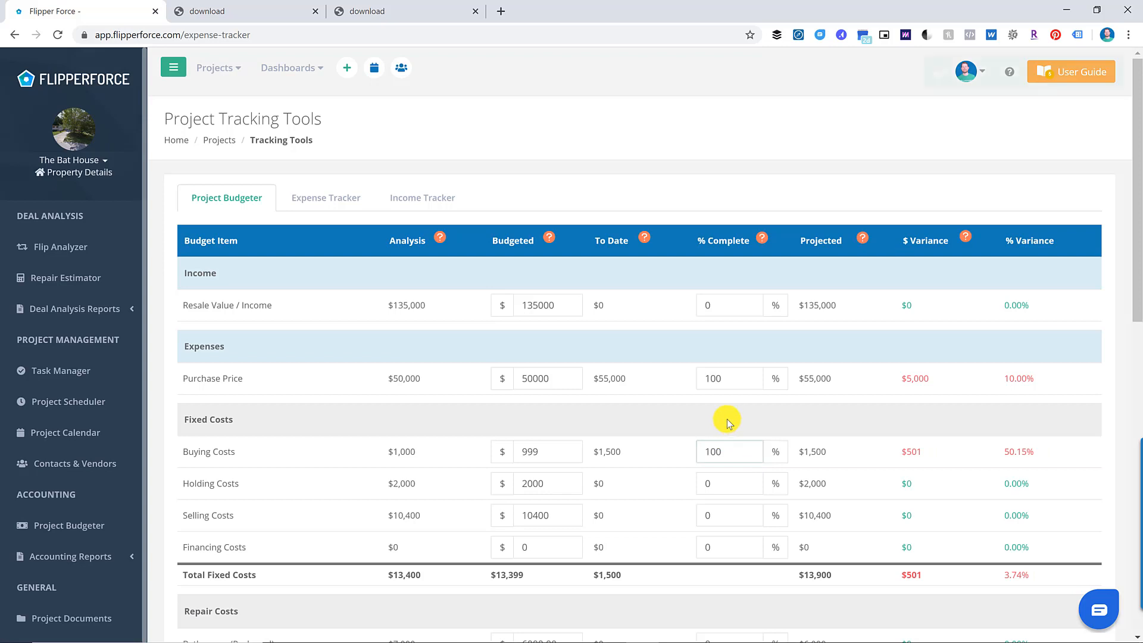
pyautogui.click(727, 417)
pyautogui.scroll(-3, 655, 423)
pyautogui.scroll(-3, 651, 426)
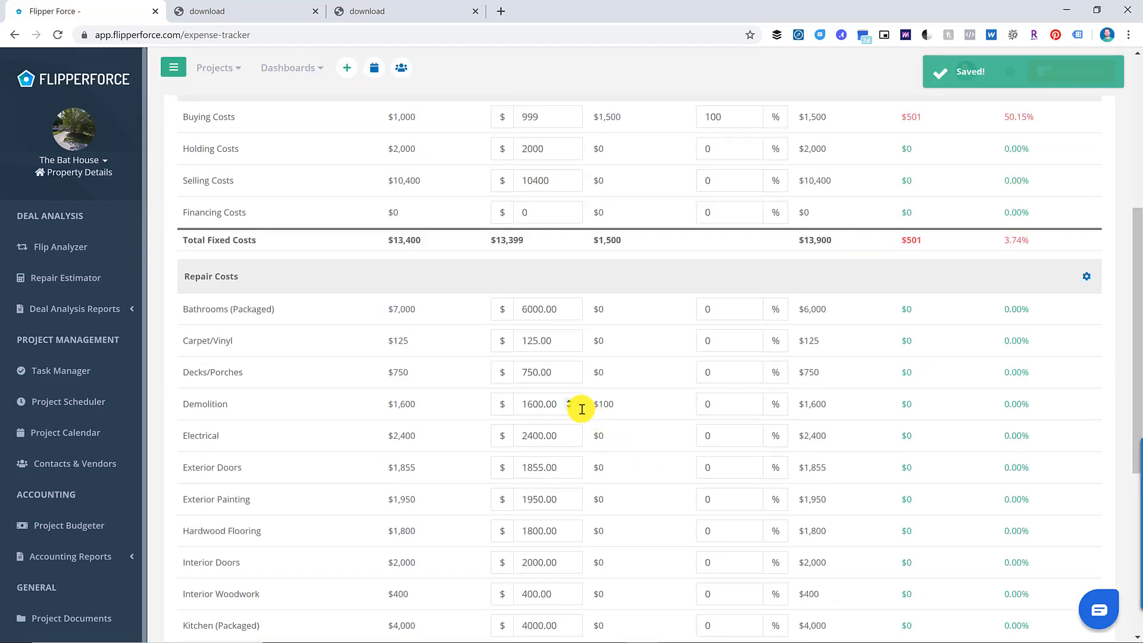
pyautogui.scroll(4, 533, 347)
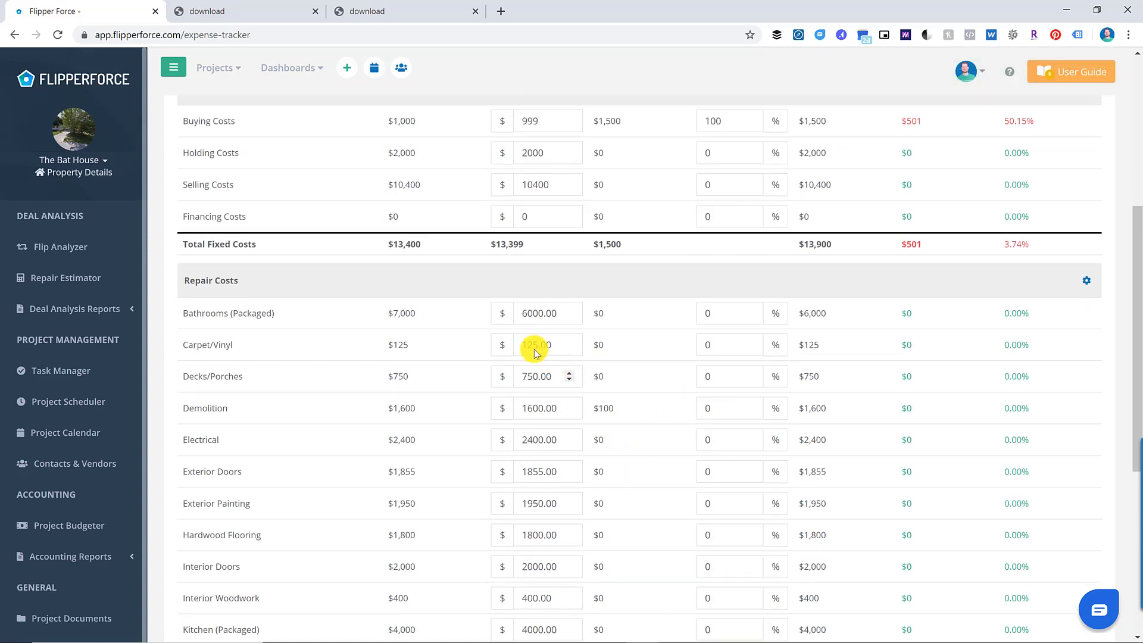
pyautogui.scroll(2, 275, 239)
# - Change the Demolition expense amount to $1,000
pyautogui.click(309, 197)
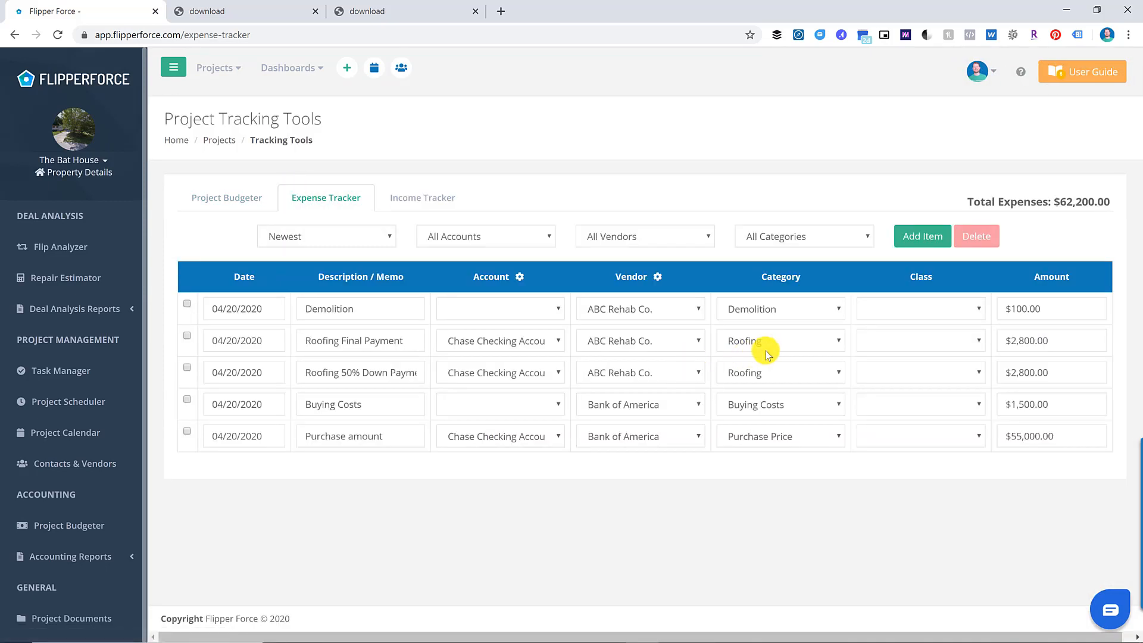
pyautogui.moveTo(1006, 308); pyautogui.dragTo(1034, 307)
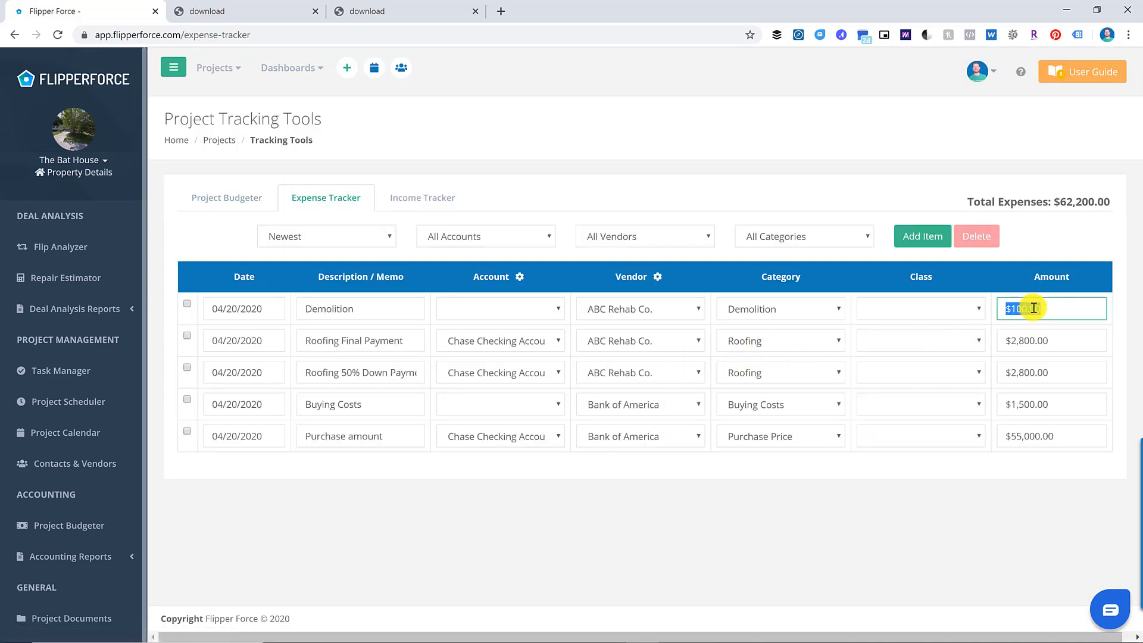
pyautogui.write('1000')
pyautogui.click(867, 196)
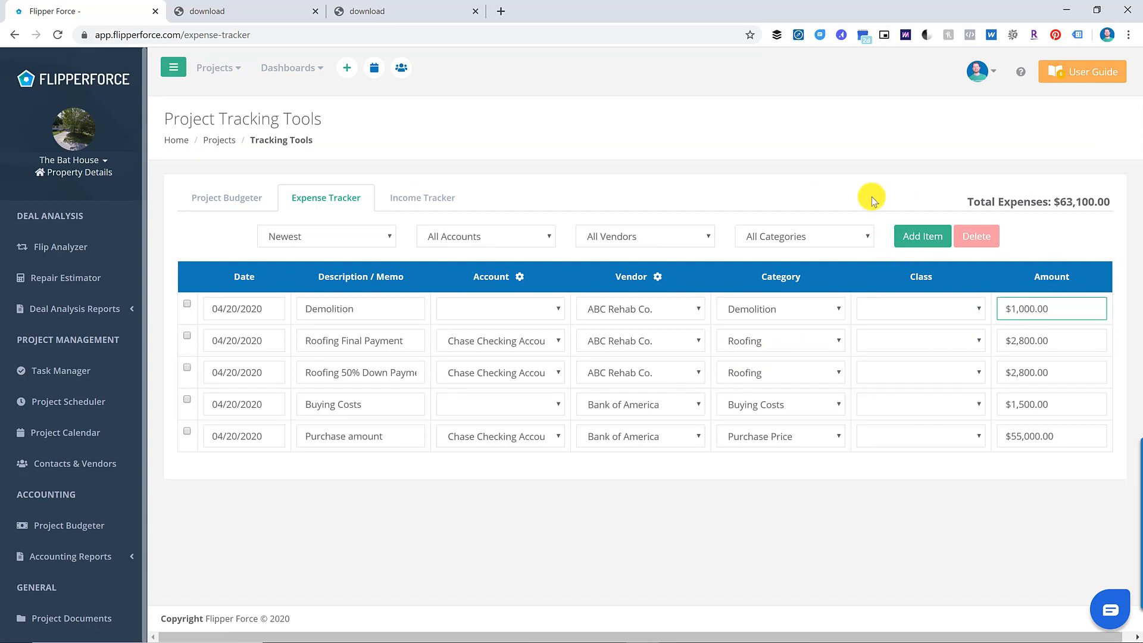
# - Mark Demolition 100% complete in the budget, correcting a mistyped -2
pyautogui.click(230, 197)
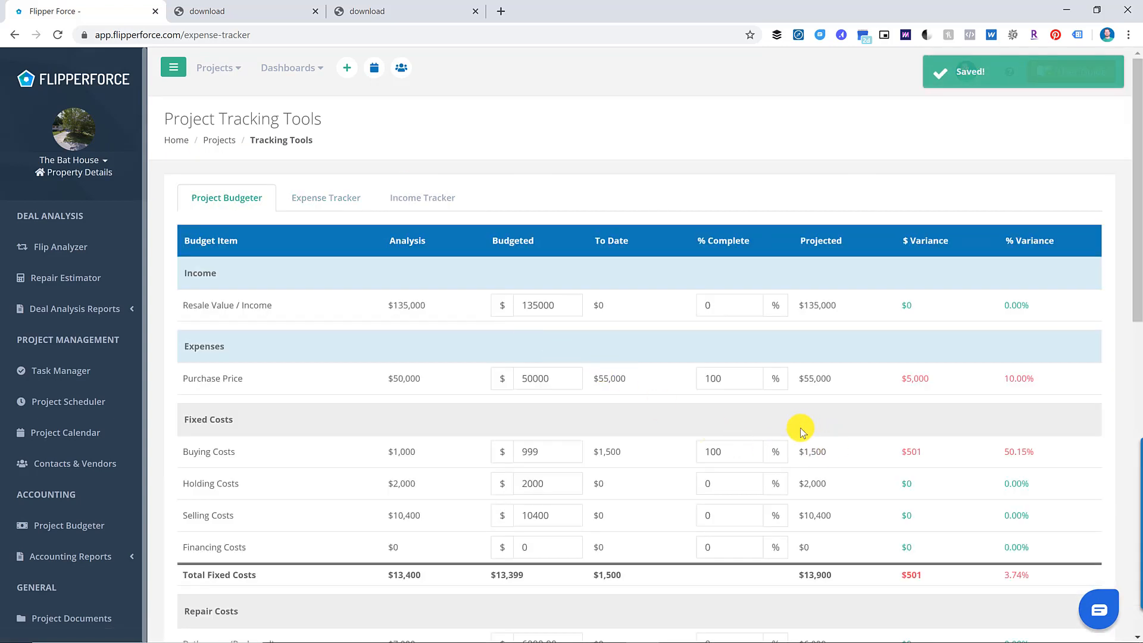
pyautogui.scroll(-5, 755, 458)
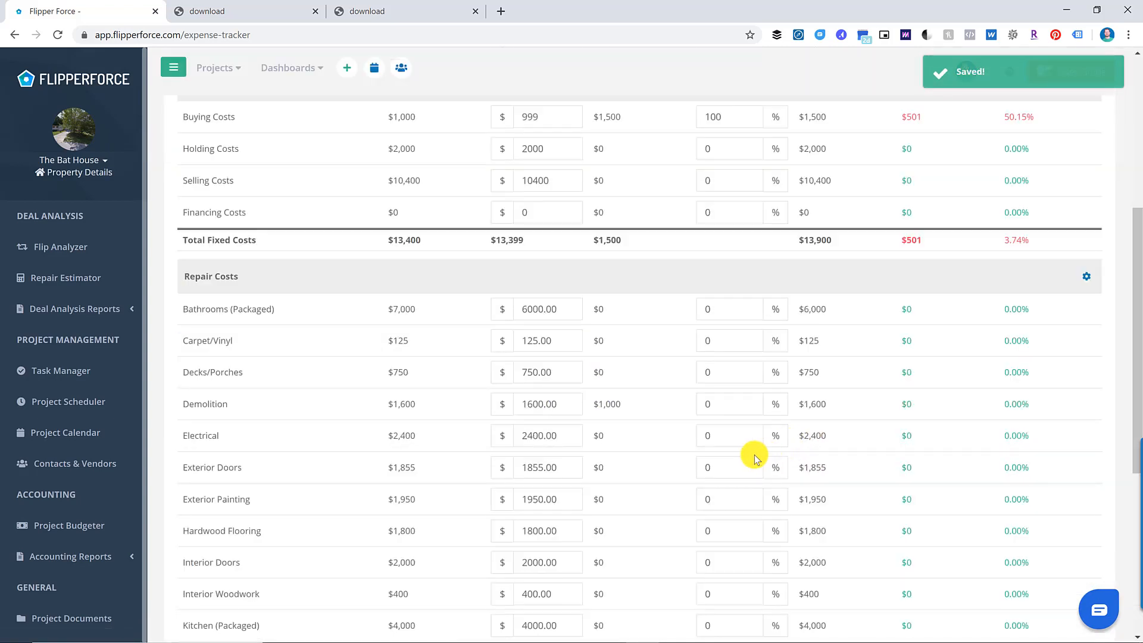
pyautogui.doubleClick(742, 408)
pyautogui.write('-2')
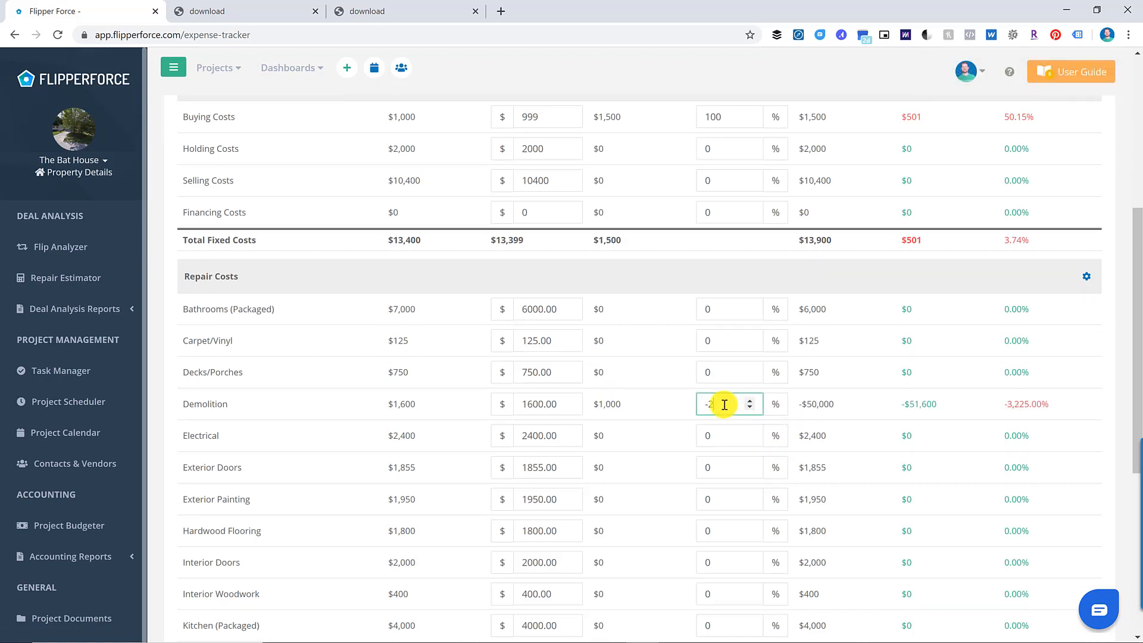
pyautogui.doubleClick(724, 405)
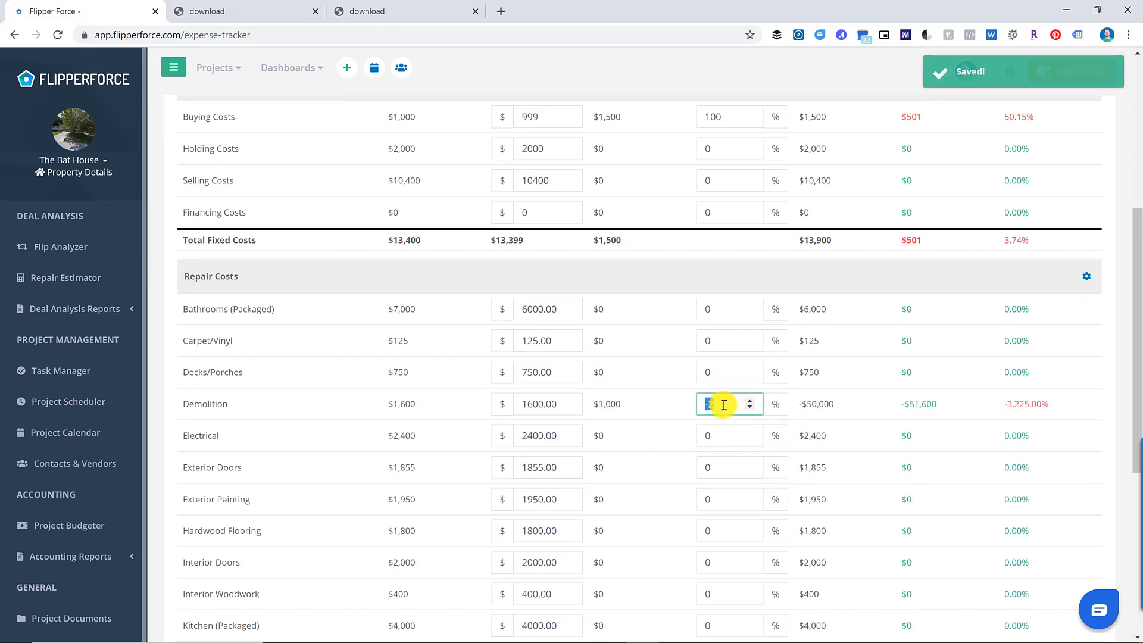
pyautogui.write('100')
pyautogui.click(751, 277)
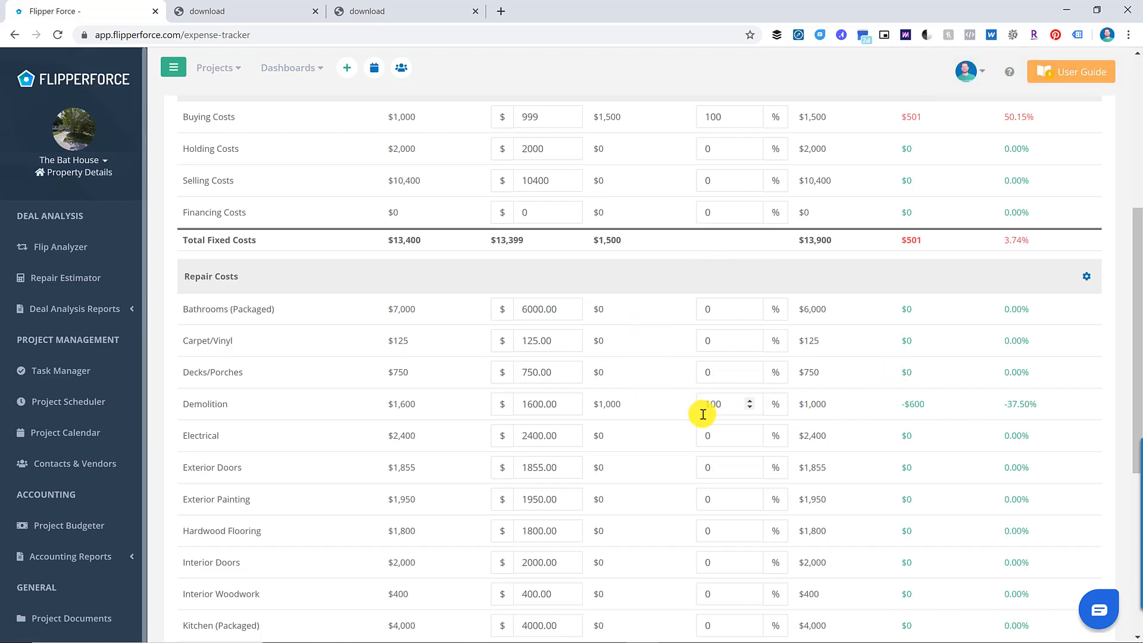
# - Mark Roofing 100% complete, leaving repair costs projected at $34,750.50
pyautogui.scroll(-4, 632, 427)
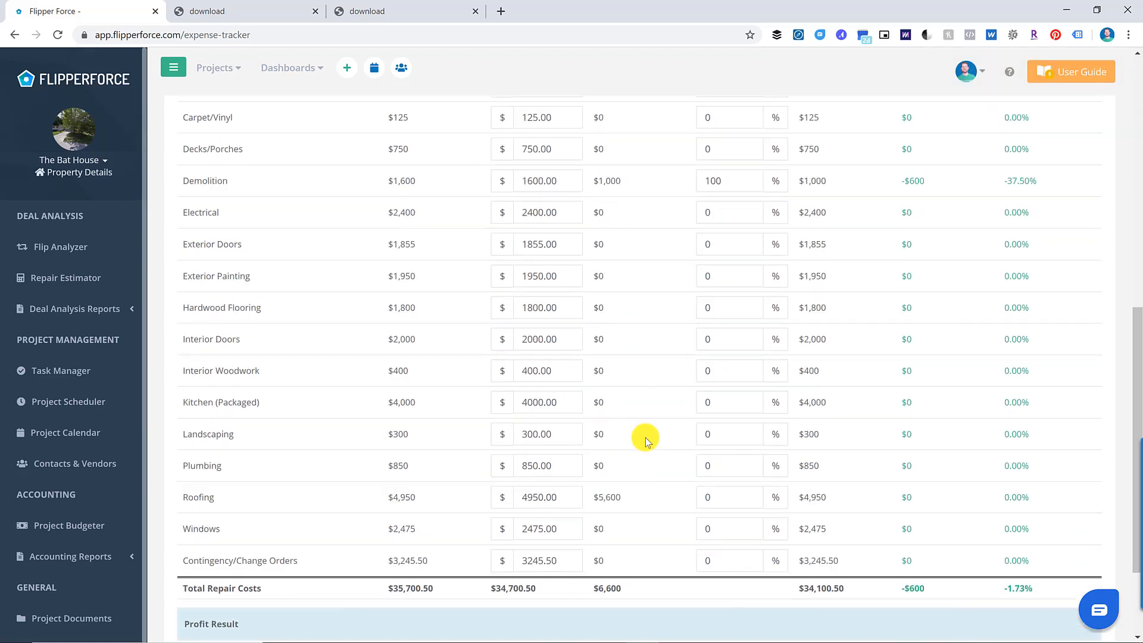
pyautogui.scroll(-2, 645, 438)
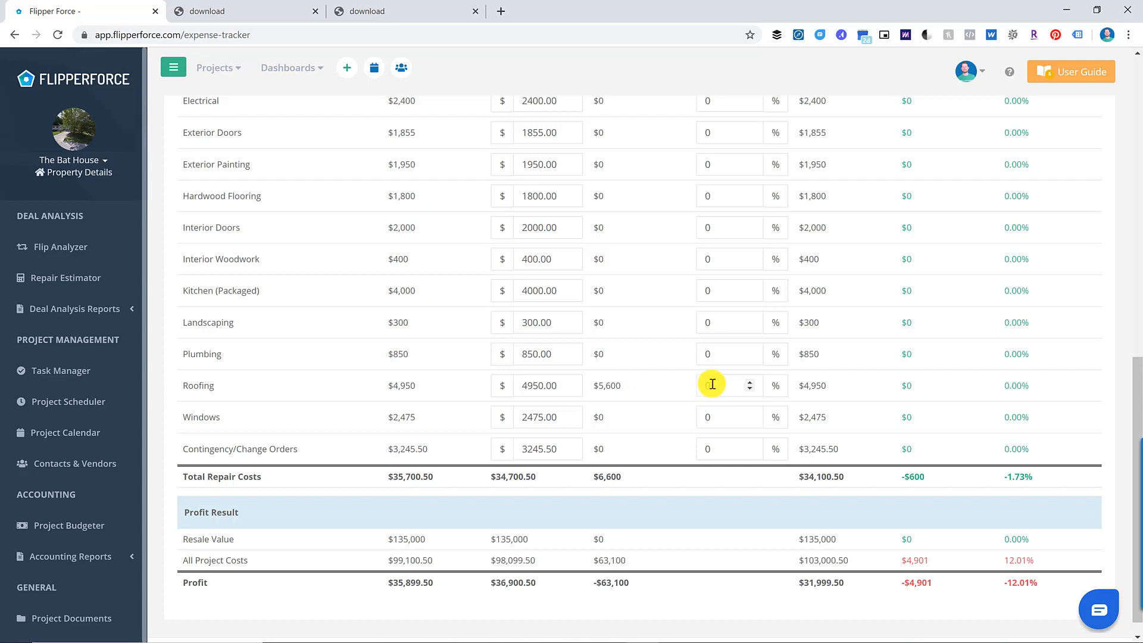
pyautogui.press('BackSpace')
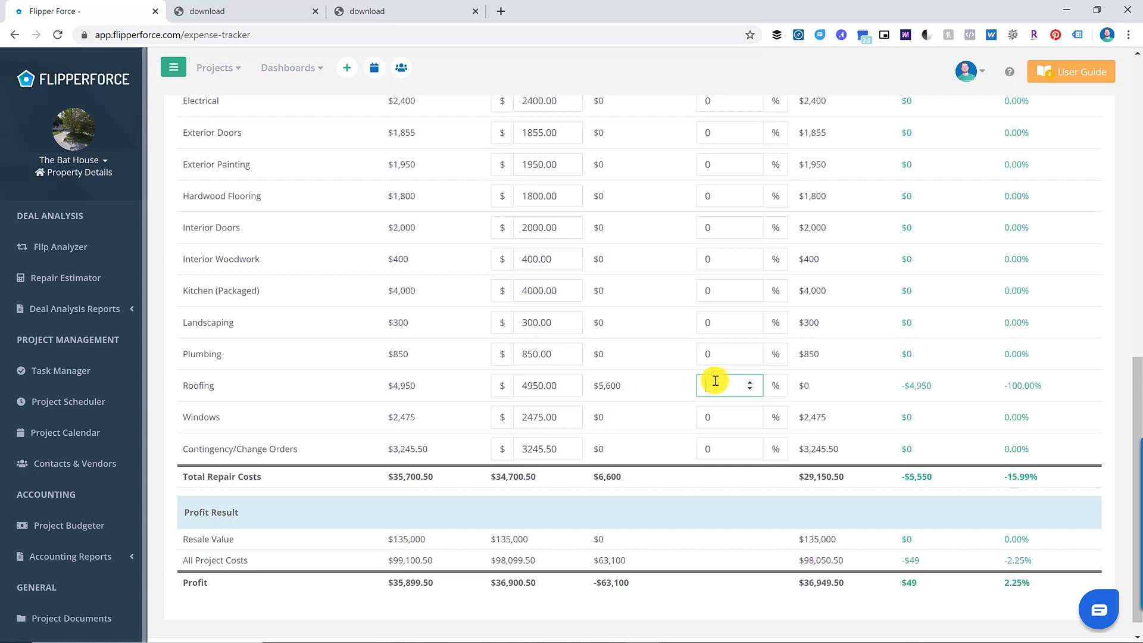
pyautogui.write('100')
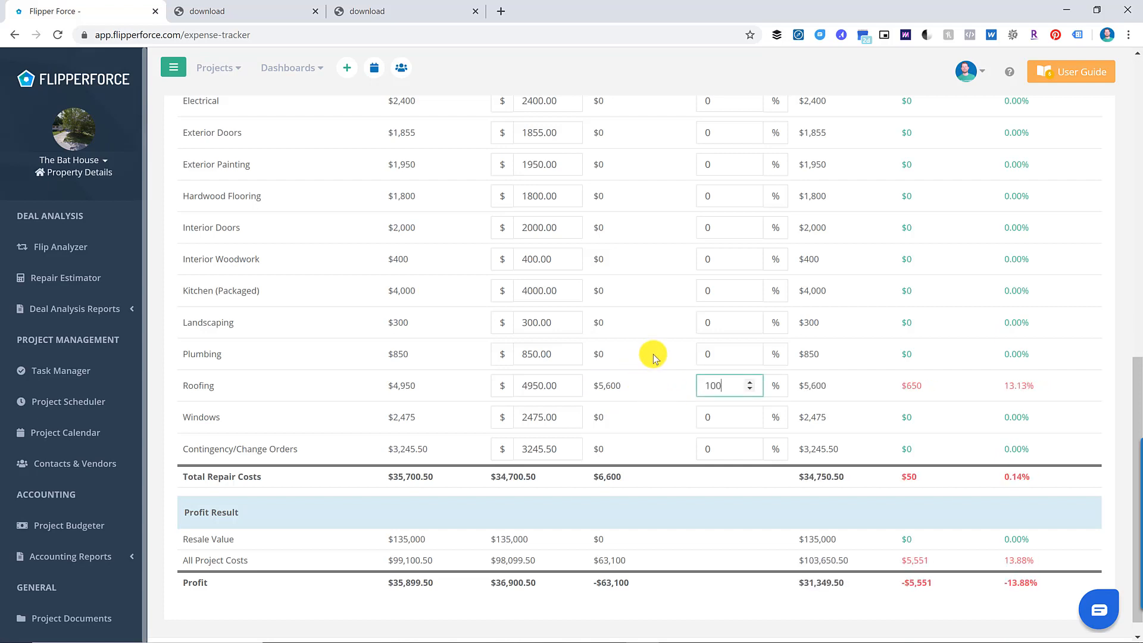
pyautogui.click(651, 353)
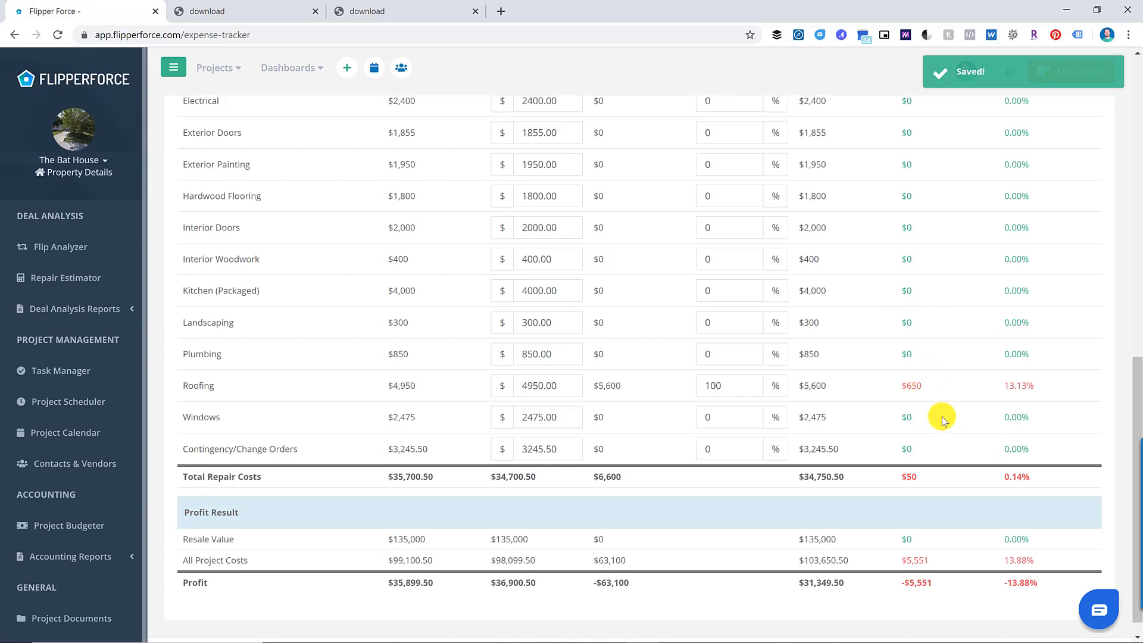
pyautogui.scroll(8, 938, 424)
pyautogui.scroll(-2, 946, 427)
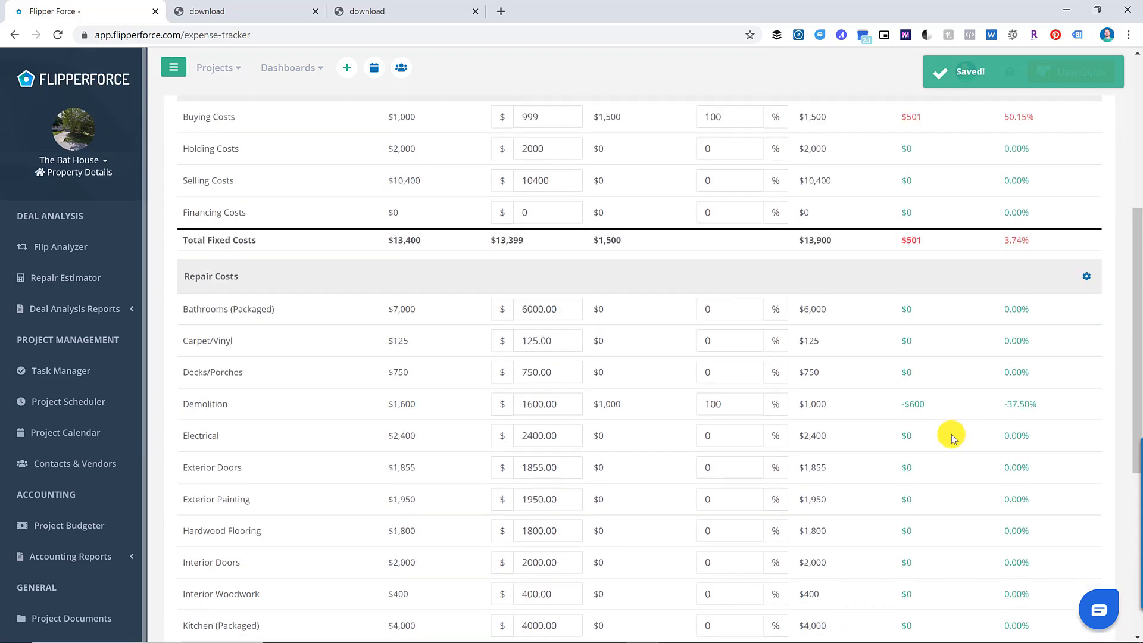
# - Review the budget table, then open the Project Budget report under Accounting Reports
pyautogui.scroll(4, 946, 429)
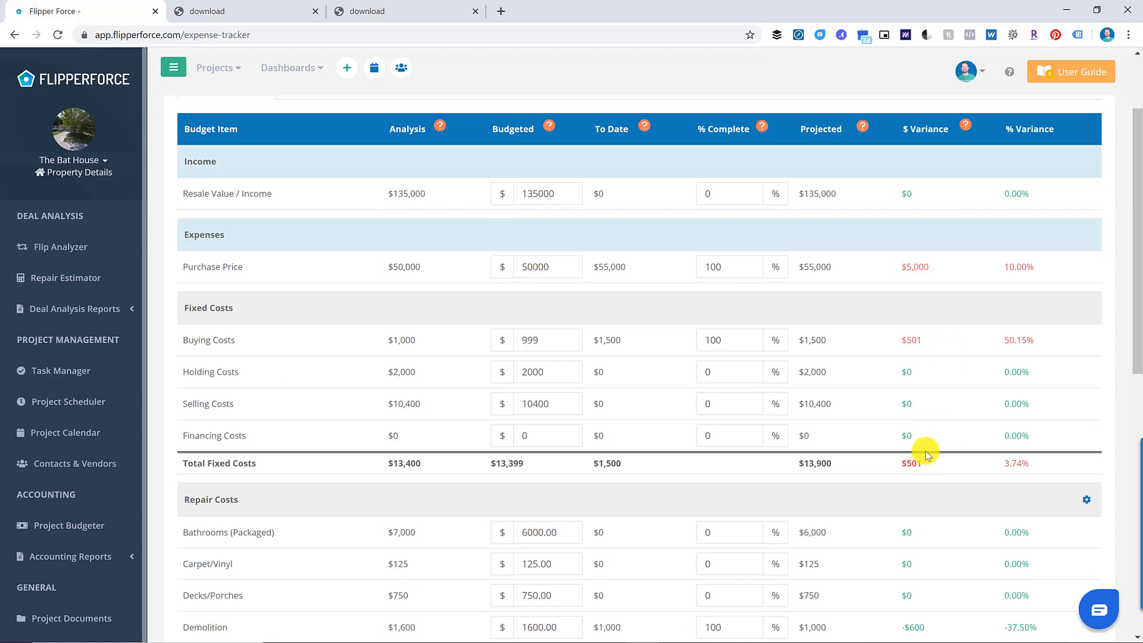
pyautogui.scroll(-9, 925, 452)
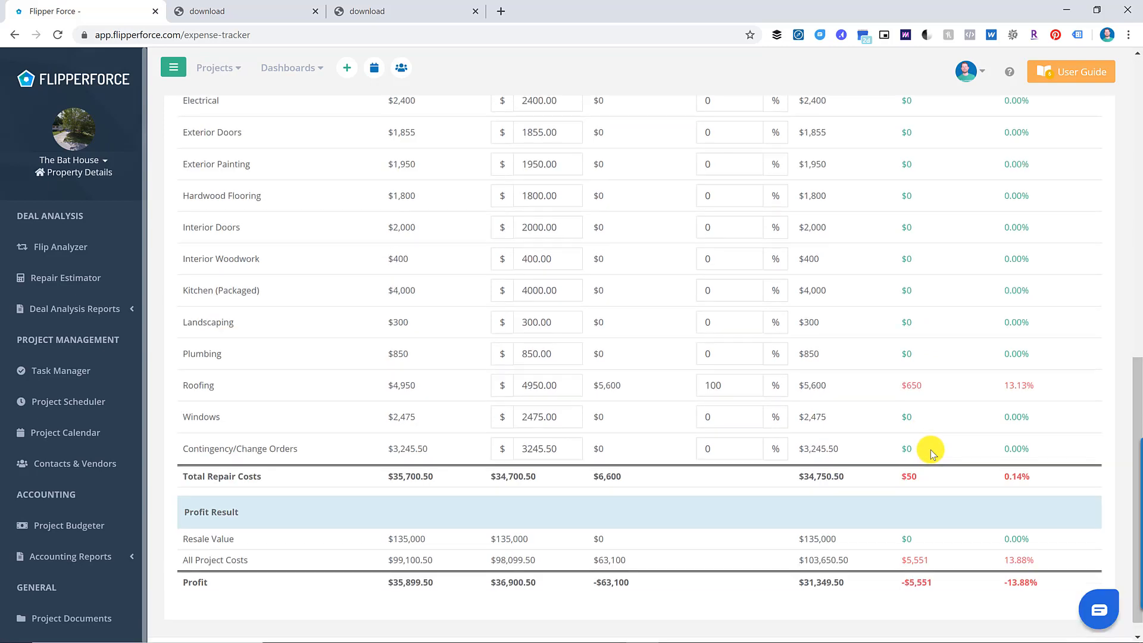
pyautogui.scroll(-1, 930, 450)
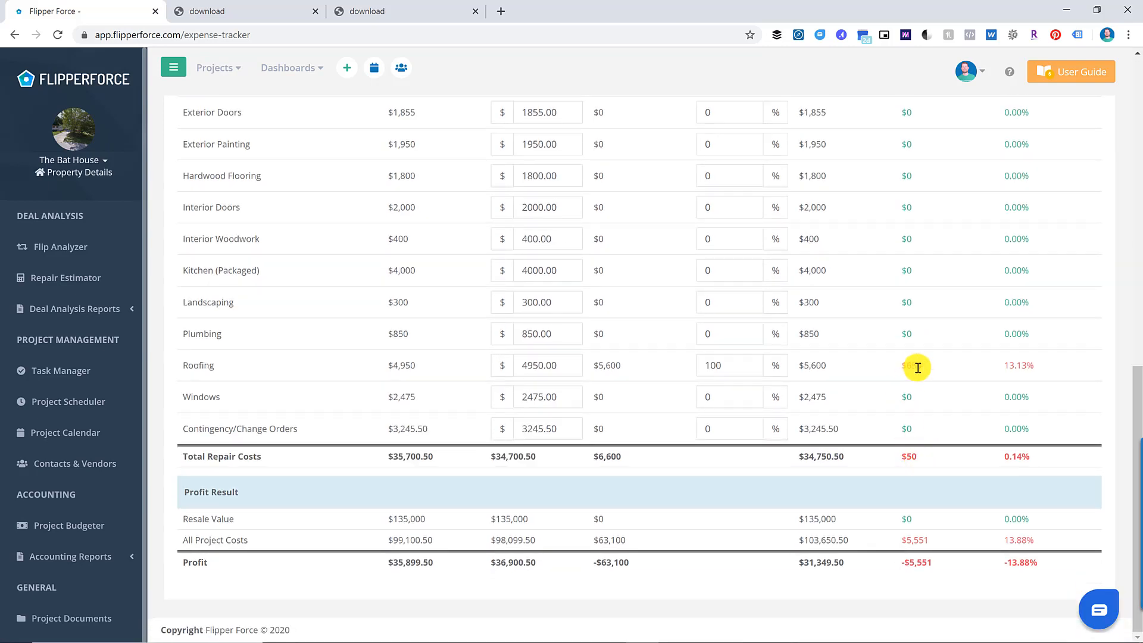
pyautogui.scroll(4, 937, 365)
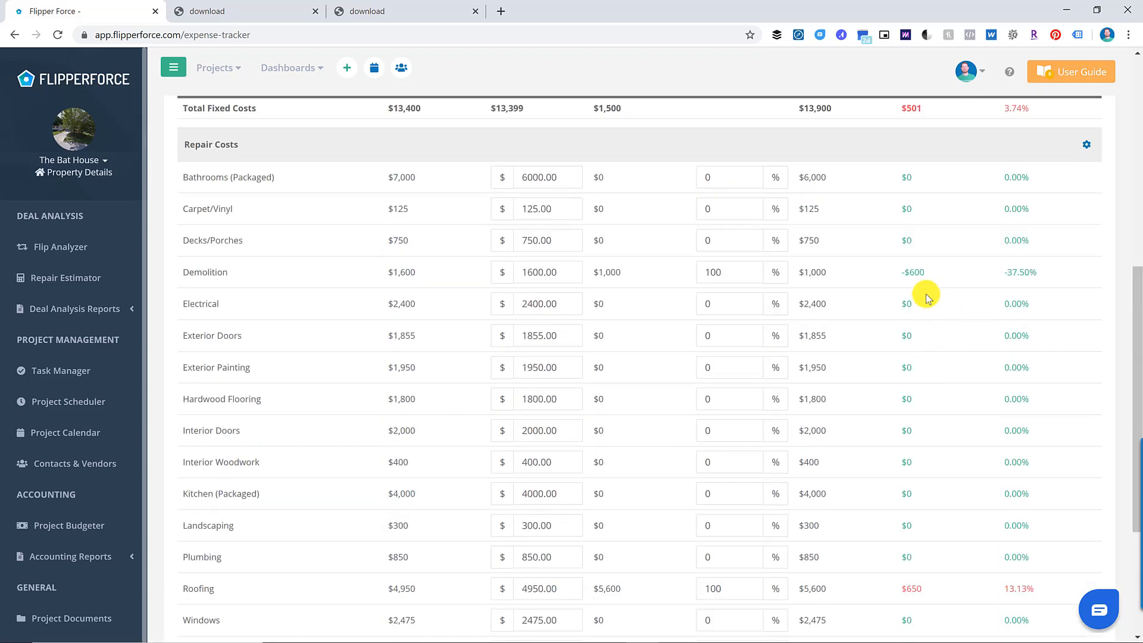
pyautogui.scroll(-4, 933, 355)
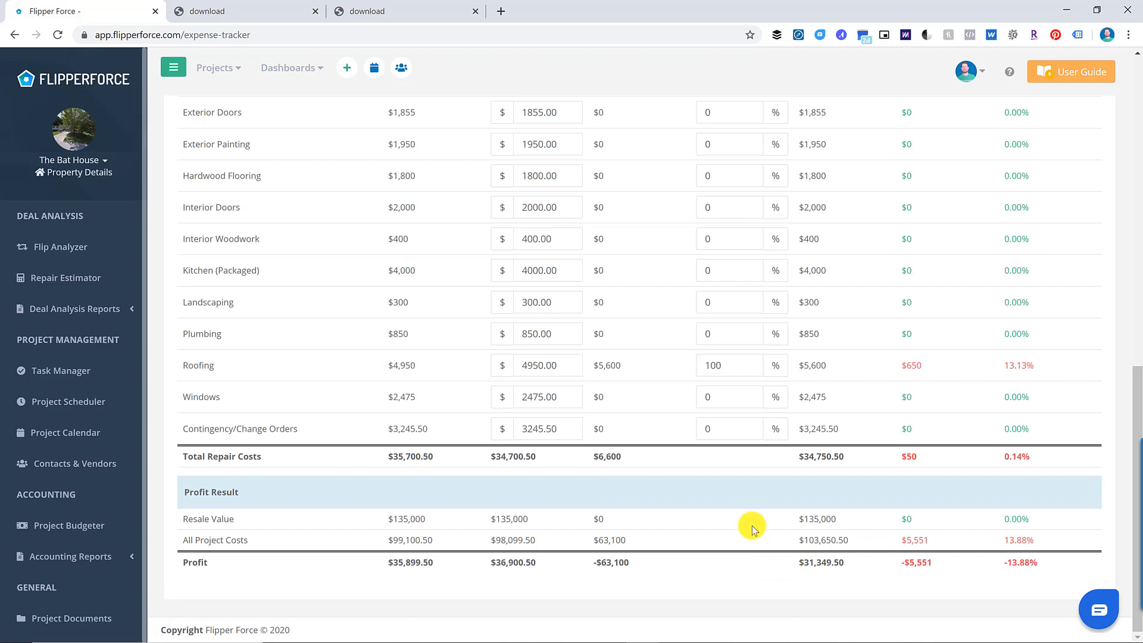
pyautogui.scroll(5, 748, 523)
pyautogui.scroll(2, 746, 519)
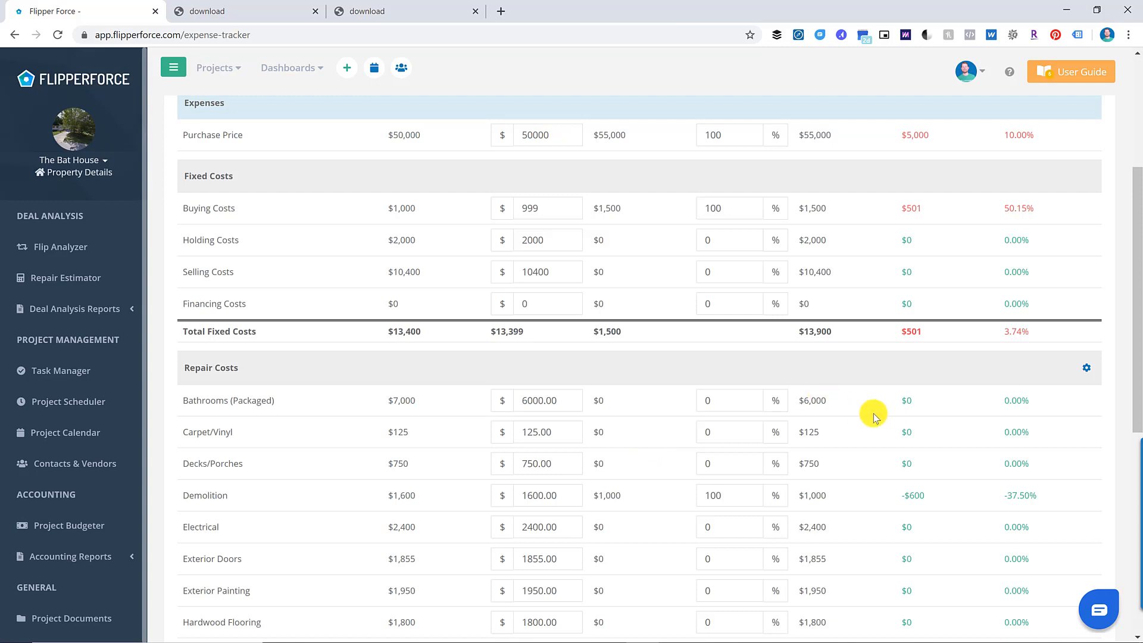
pyautogui.scroll(2, 865, 423)
pyautogui.scroll(2, 866, 423)
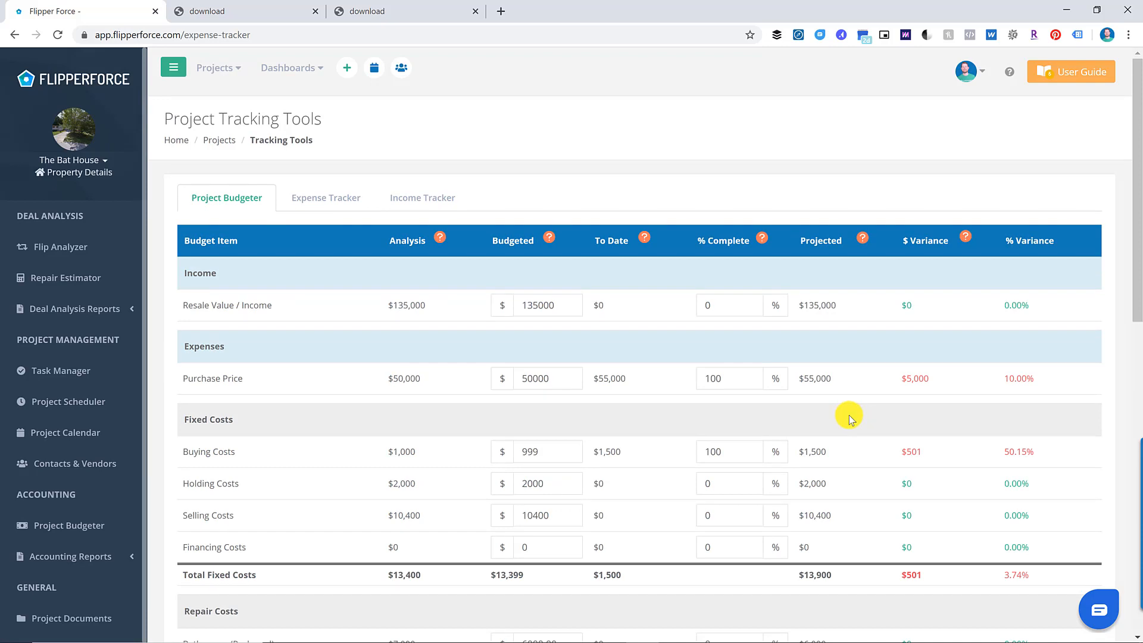
pyautogui.scroll(-7, 824, 387)
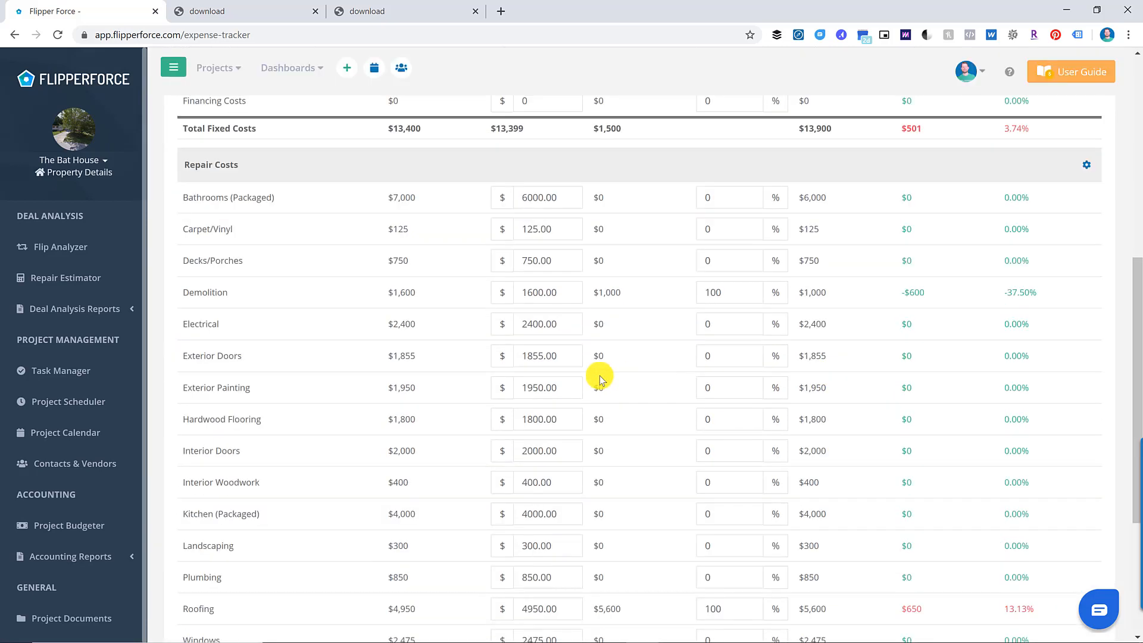
pyautogui.click(89, 555)
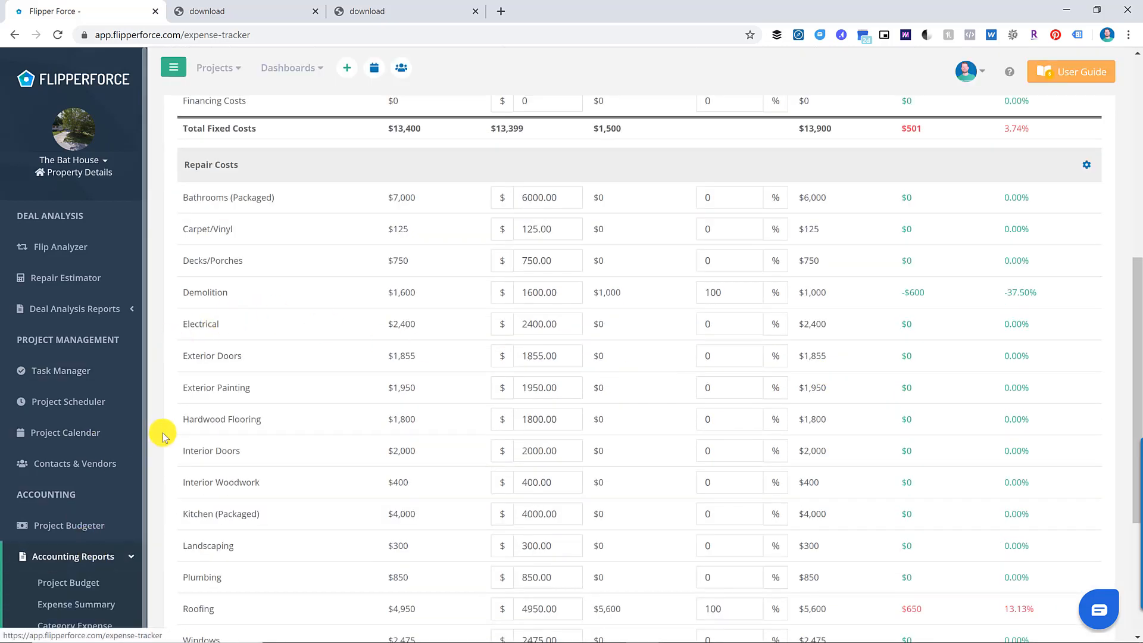
pyautogui.scroll(-3, 101, 434)
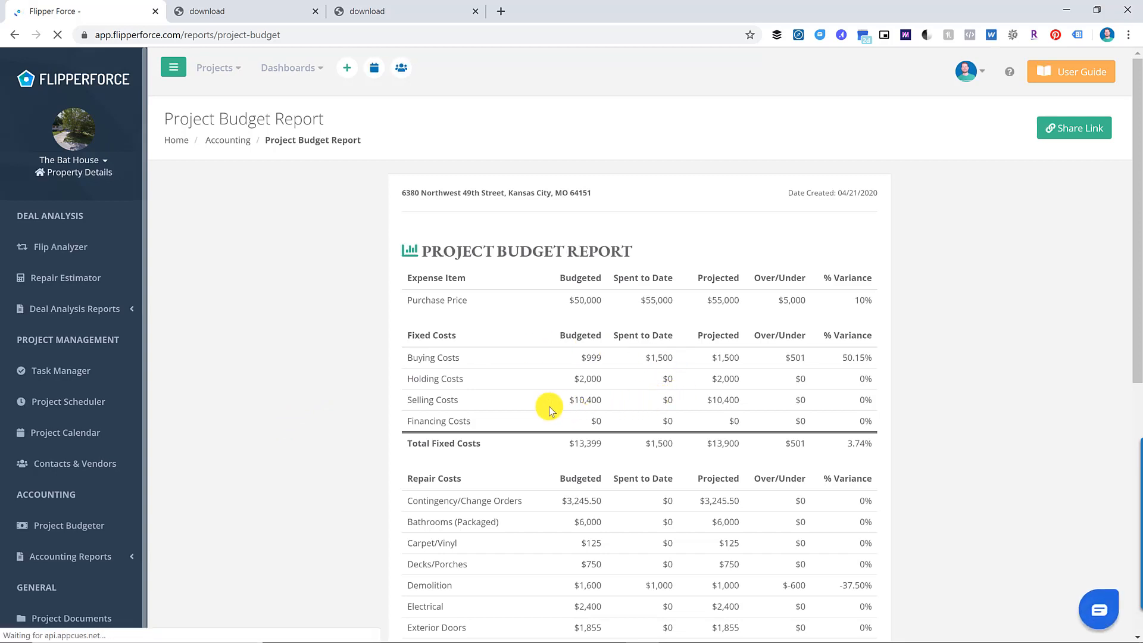
# - Review the Project Budget Report, then open the Expense Summary report showing $63,100 spent
pyautogui.scroll(-4, 549, 390)
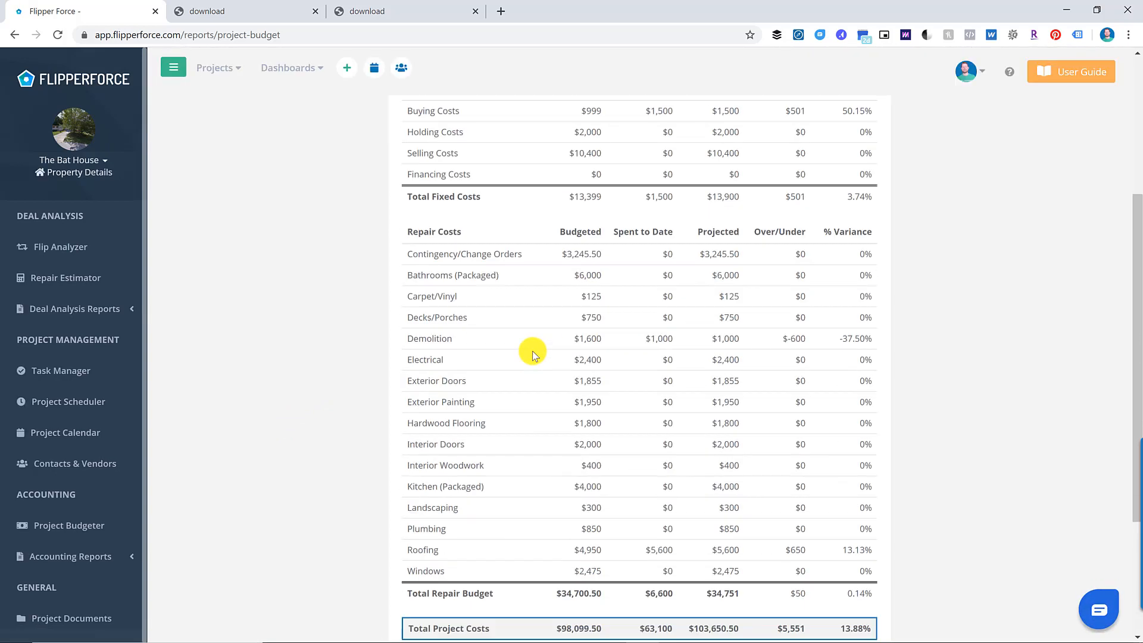
pyautogui.scroll(-3, 536, 350)
pyautogui.scroll(6, 414, 440)
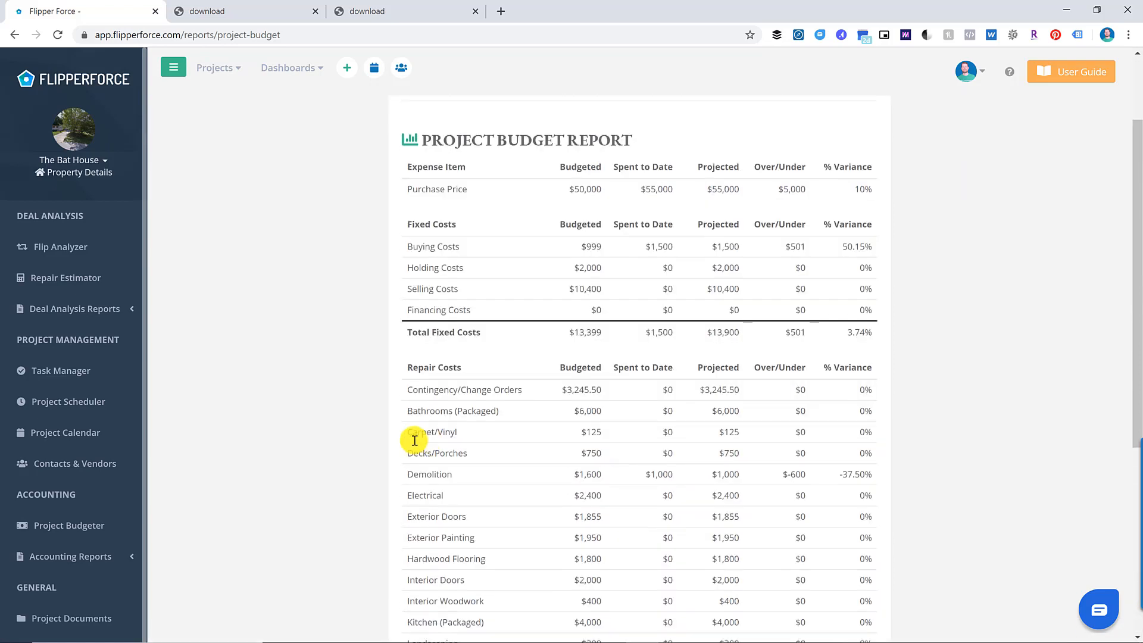
pyautogui.scroll(2, 377, 520)
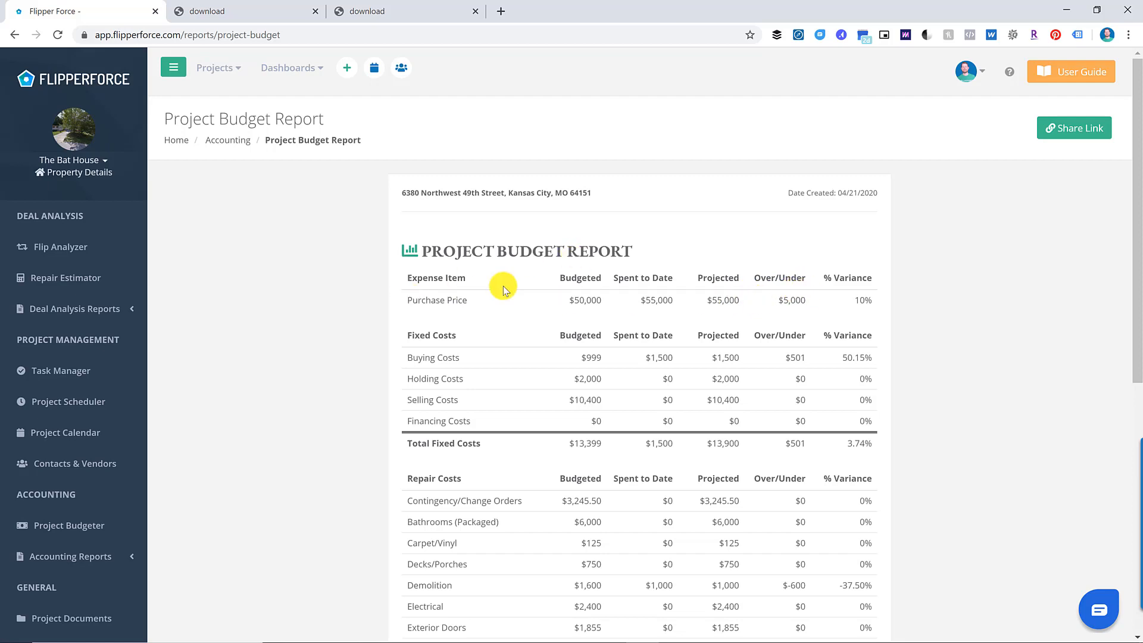
pyautogui.click(115, 554)
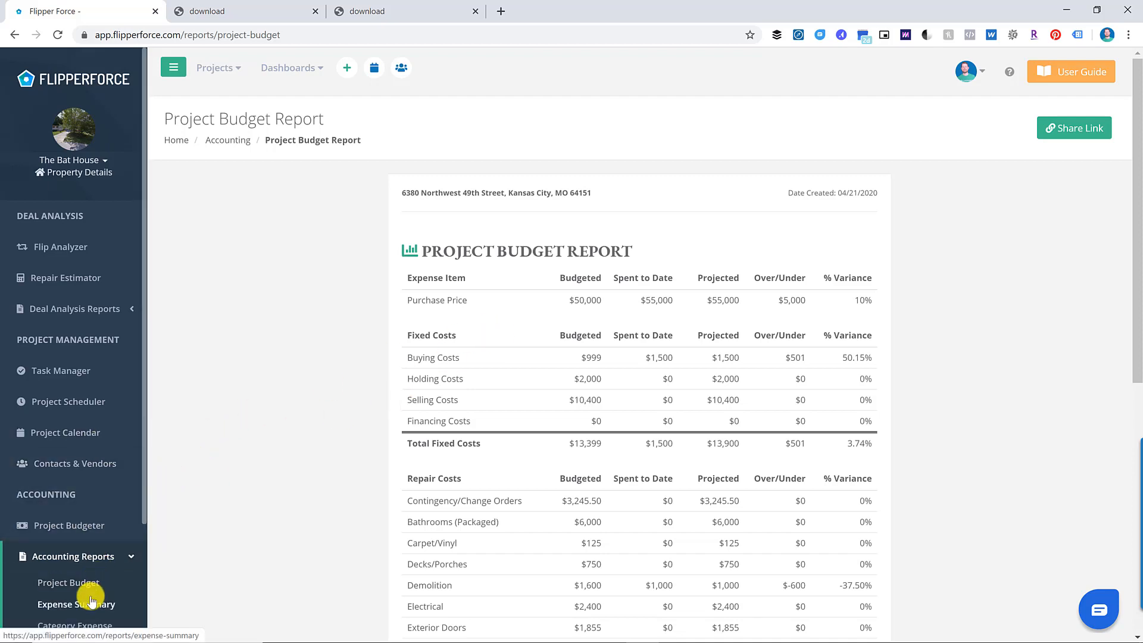
pyautogui.click(92, 596)
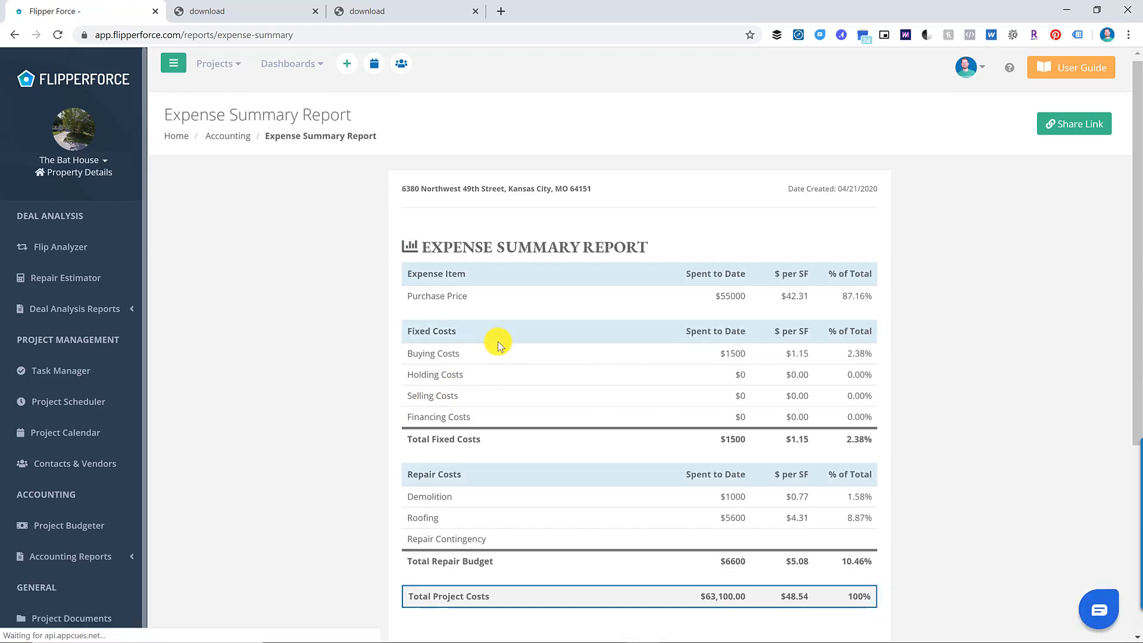
# - Open the Category Expense Report listing Purchase Price $55,000, Buying Costs $1,500 and Roofing $5,600
pyautogui.scroll(-4, 498, 341)
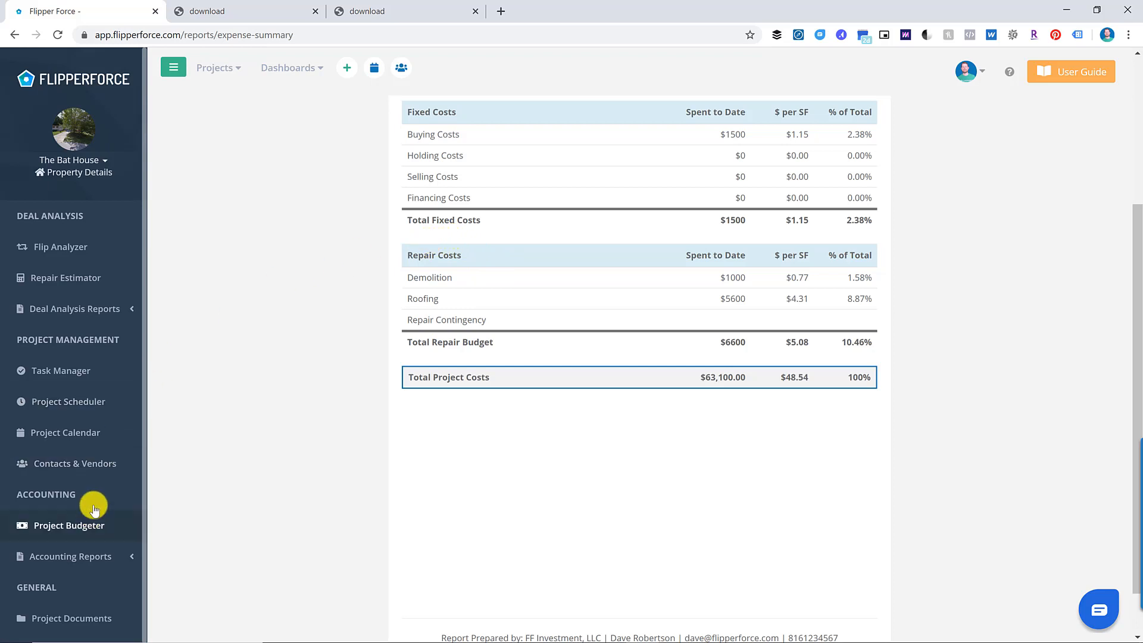
pyautogui.click(102, 555)
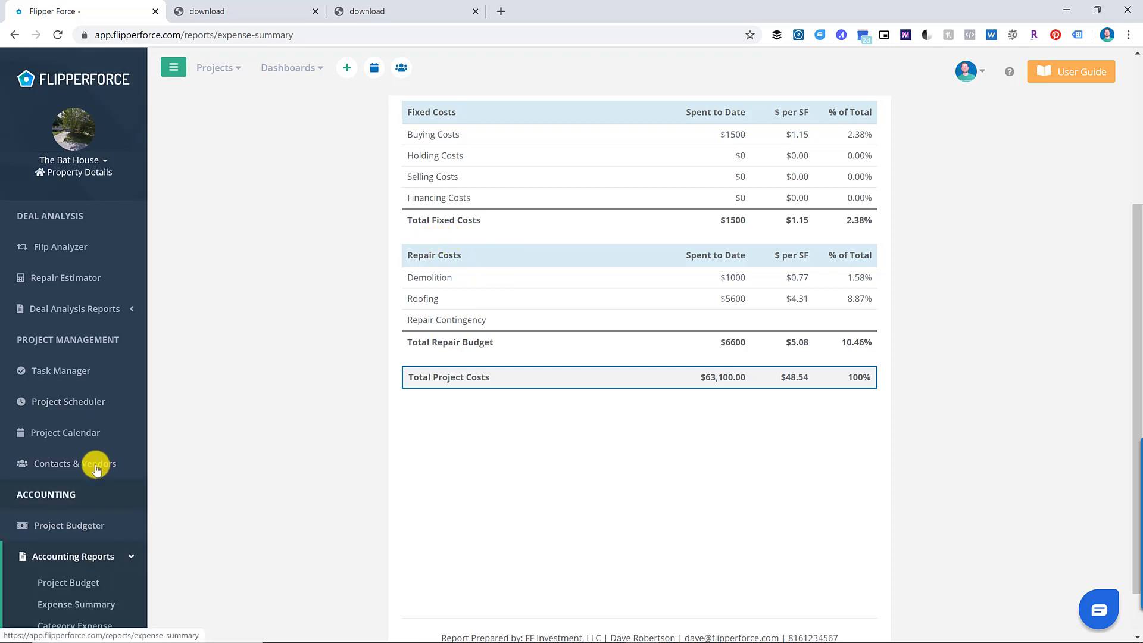
pyautogui.scroll(-3, 97, 465)
pyautogui.click(92, 483)
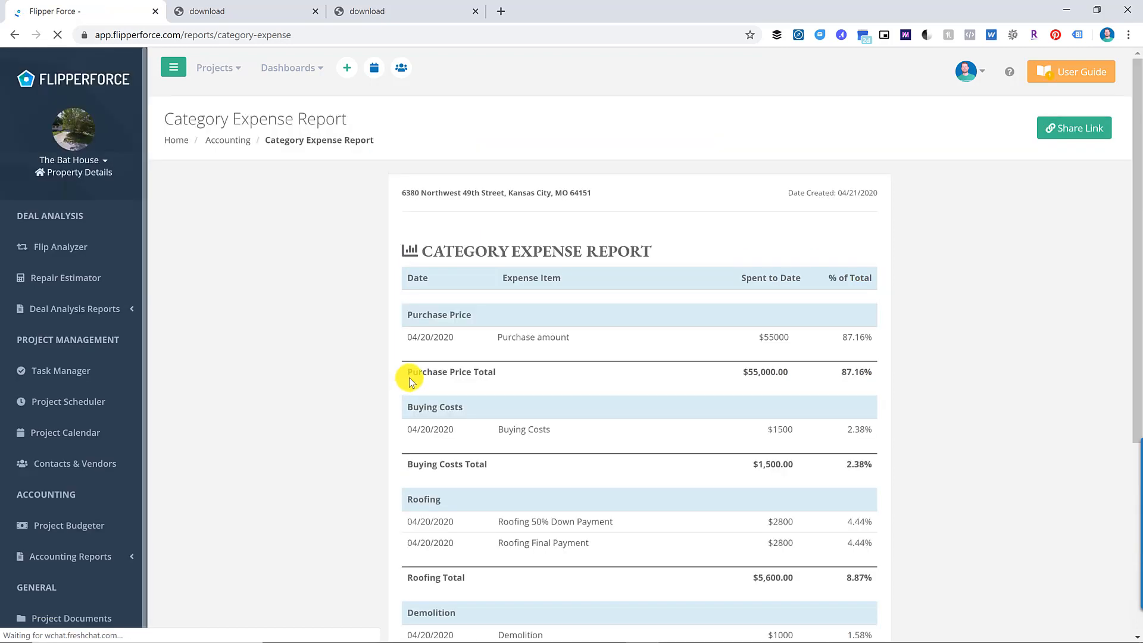
# - Open the Vendor Expense Report showing Bank of America $56,500 and ABC Rehab Co. $6,600
pyautogui.scroll(-2, 416, 375)
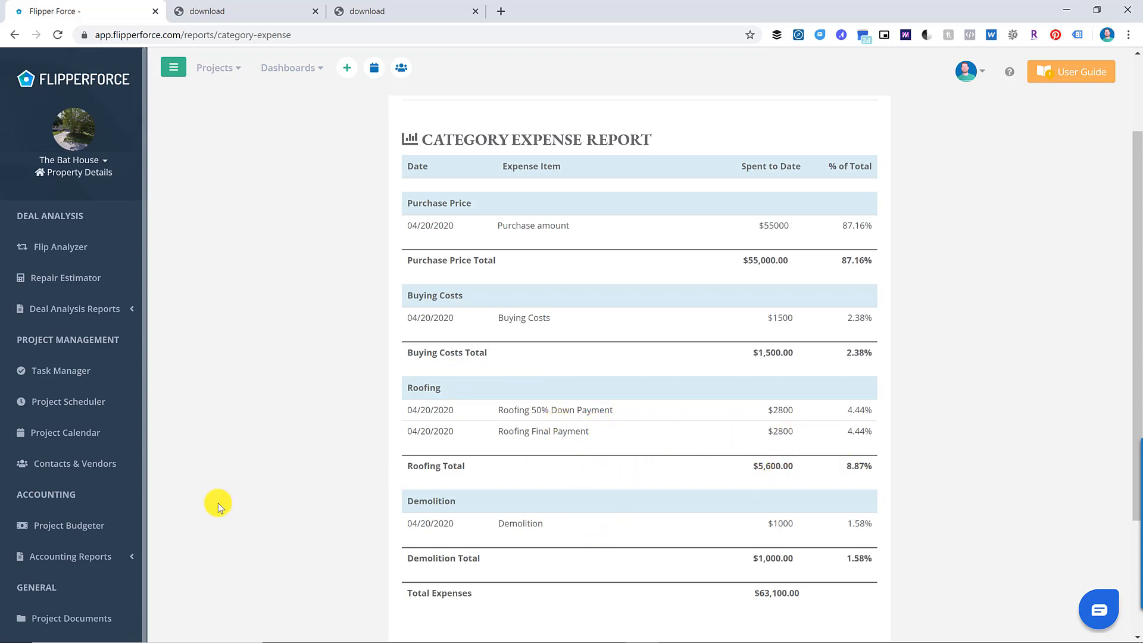
pyautogui.click(119, 555)
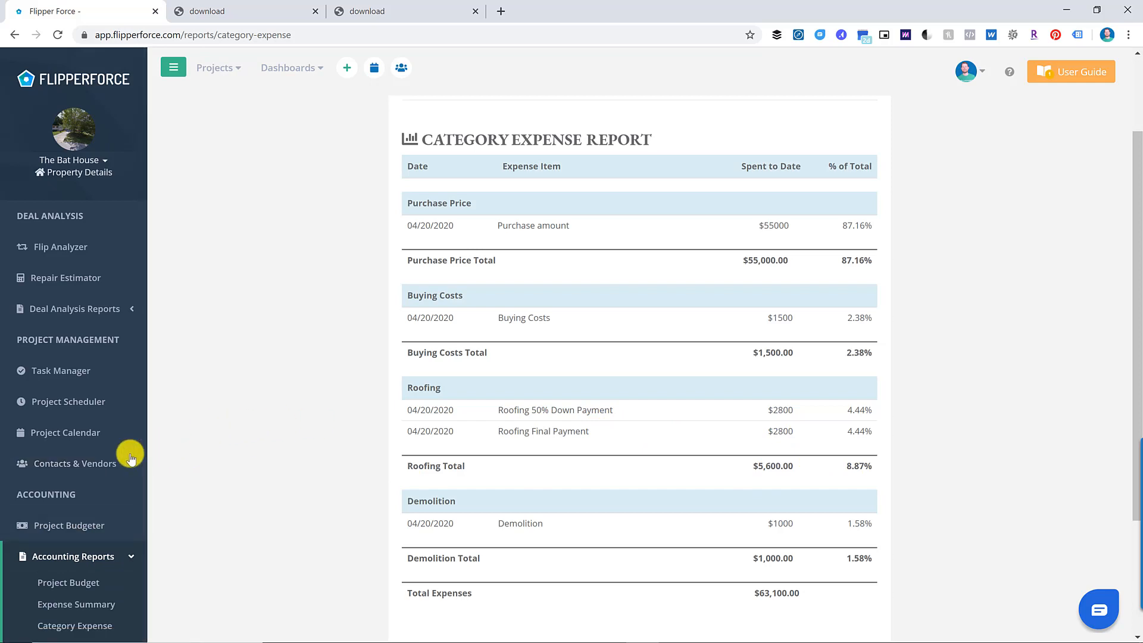
pyautogui.scroll(-3, 131, 459)
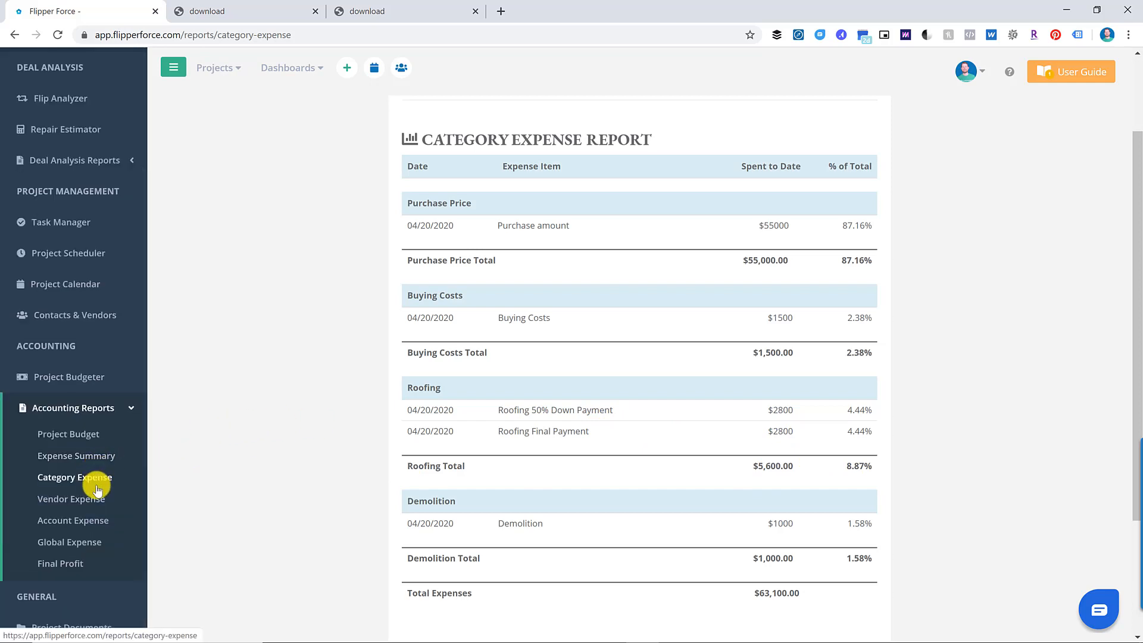
pyautogui.click(91, 499)
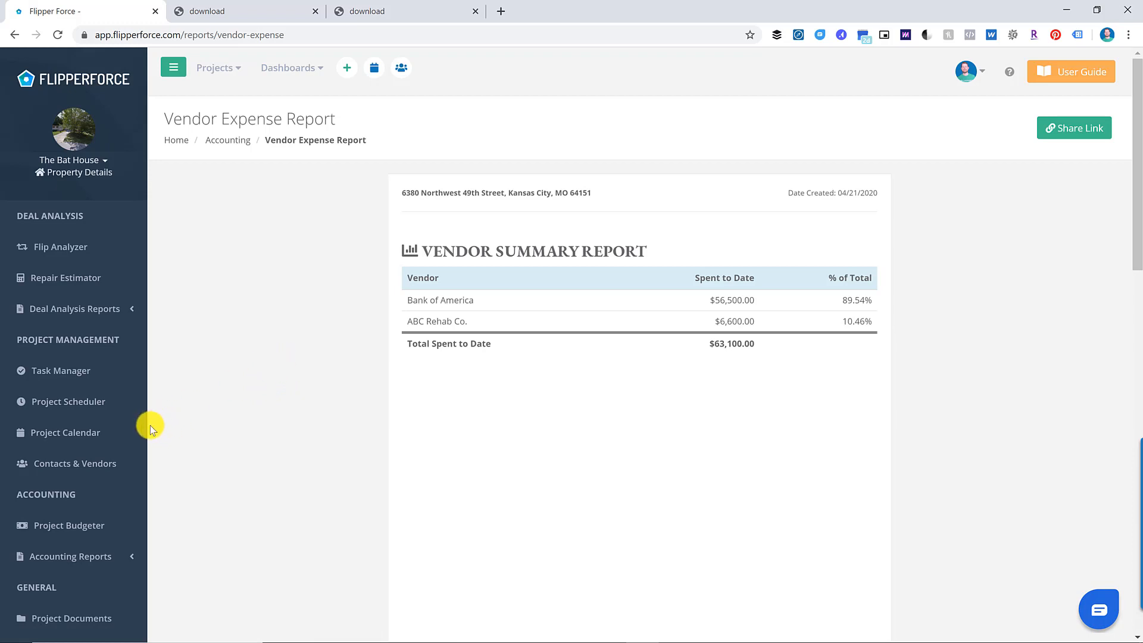
# - Open the Final Profit Report showing $0 income against the $55,000 purchase price
pyautogui.click(102, 558)
pyautogui.scroll(-3, 89, 524)
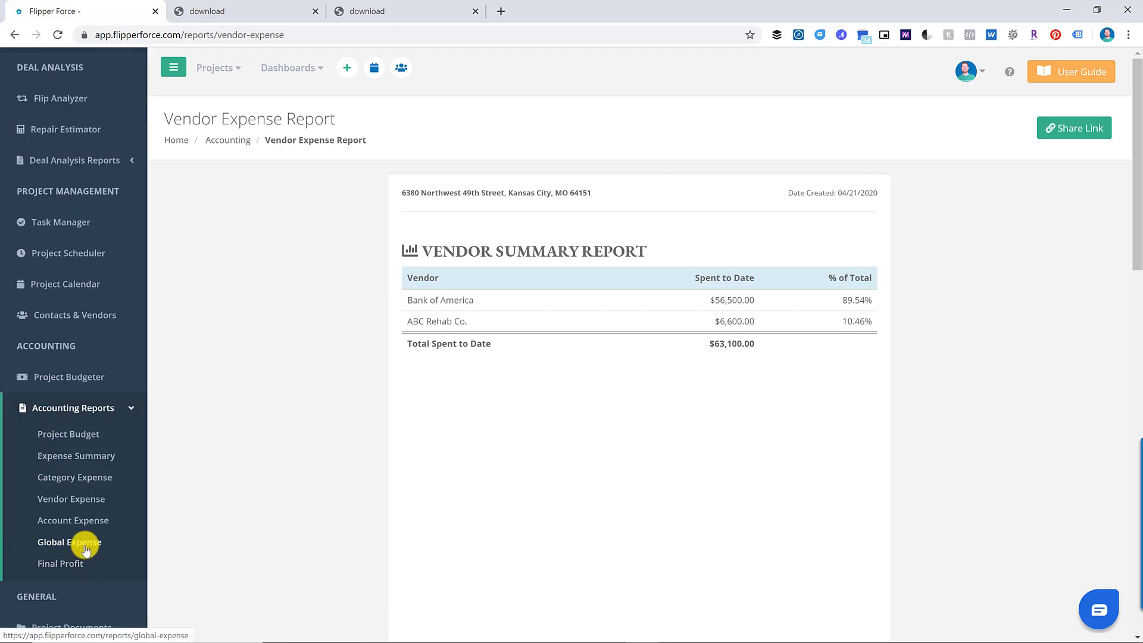
pyautogui.click(76, 563)
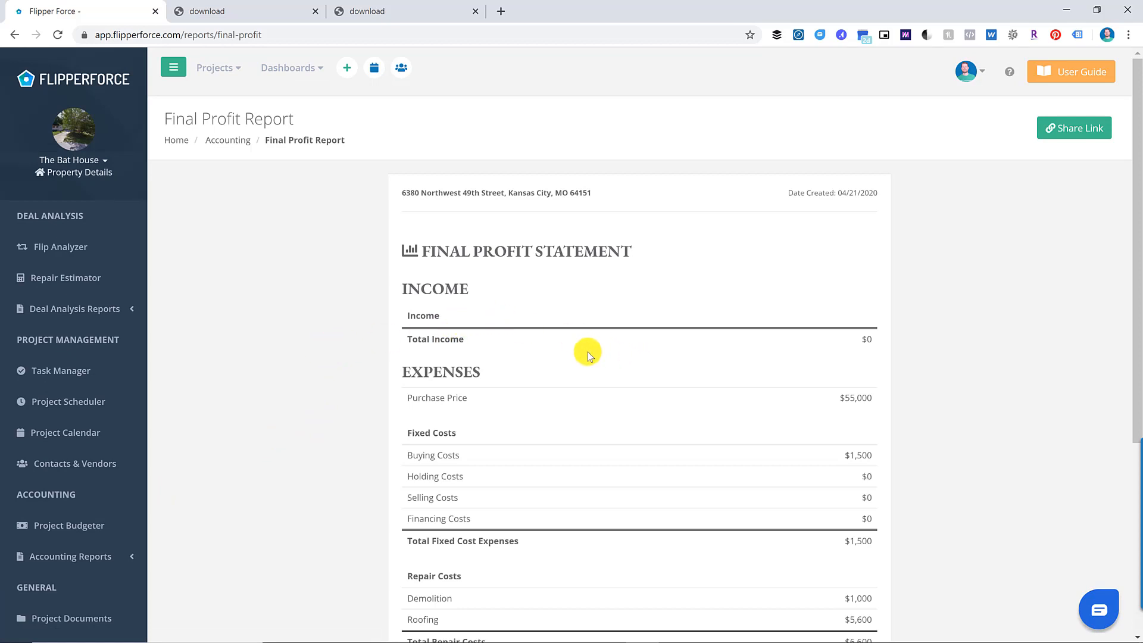
# - Check the -$63,100 gross profit, then return to the Project Budgeter table
pyautogui.scroll(-2, 517, 385)
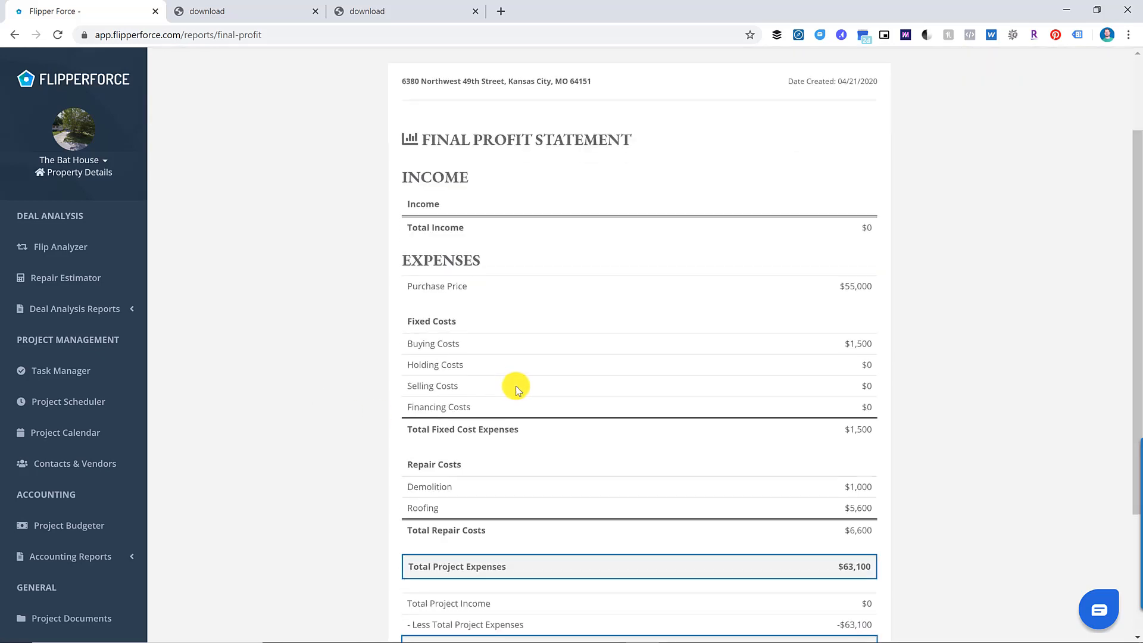
pyautogui.scroll(-3, 659, 370)
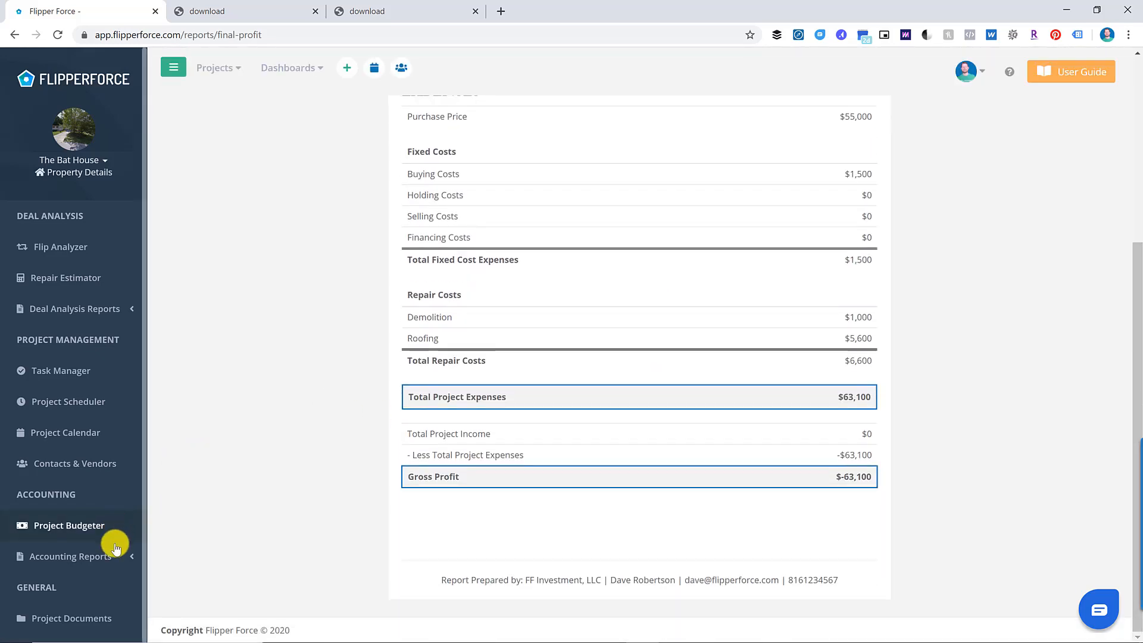
pyautogui.click(115, 556)
pyautogui.click(113, 533)
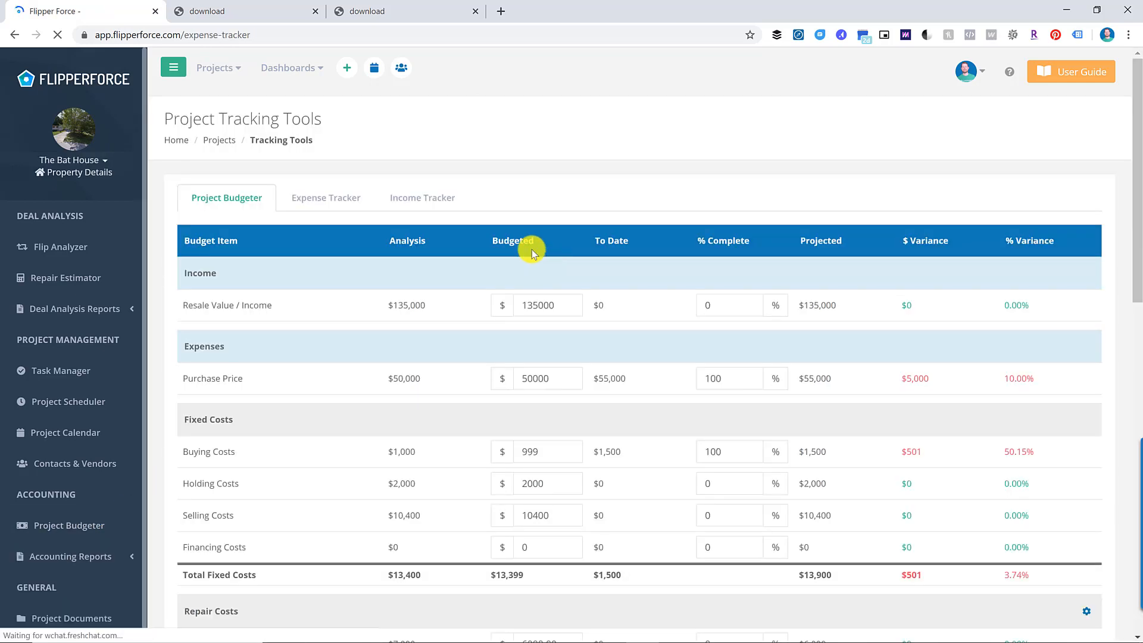
# - Log a Resale income entry of $132,500 in the Income Tracker and return to the budget
pyautogui.click(429, 205)
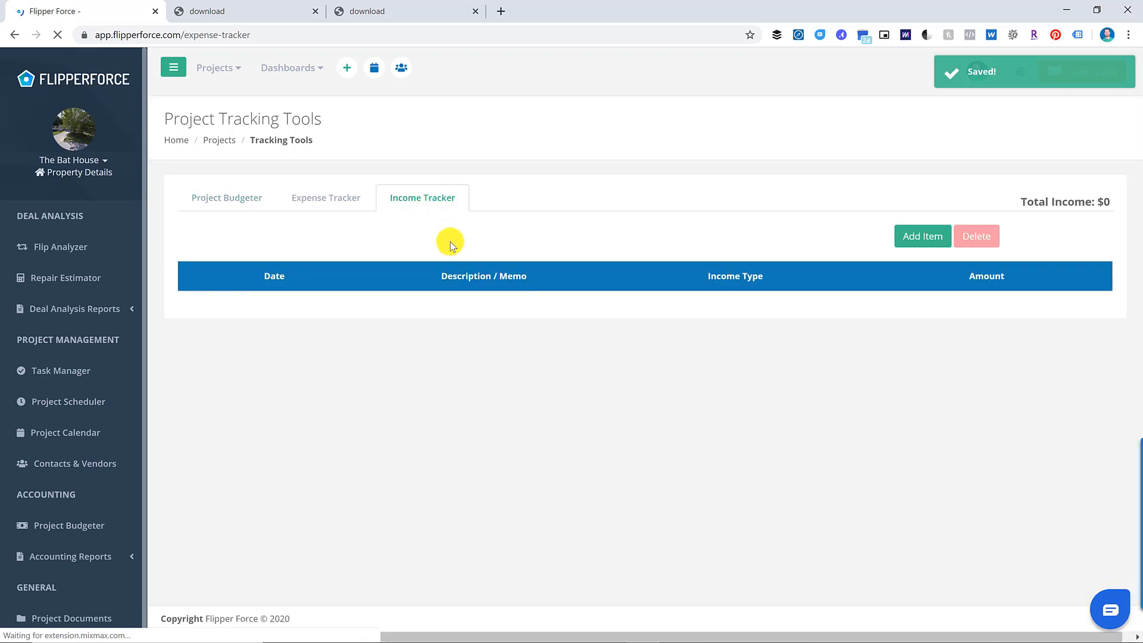
pyautogui.click(917, 236)
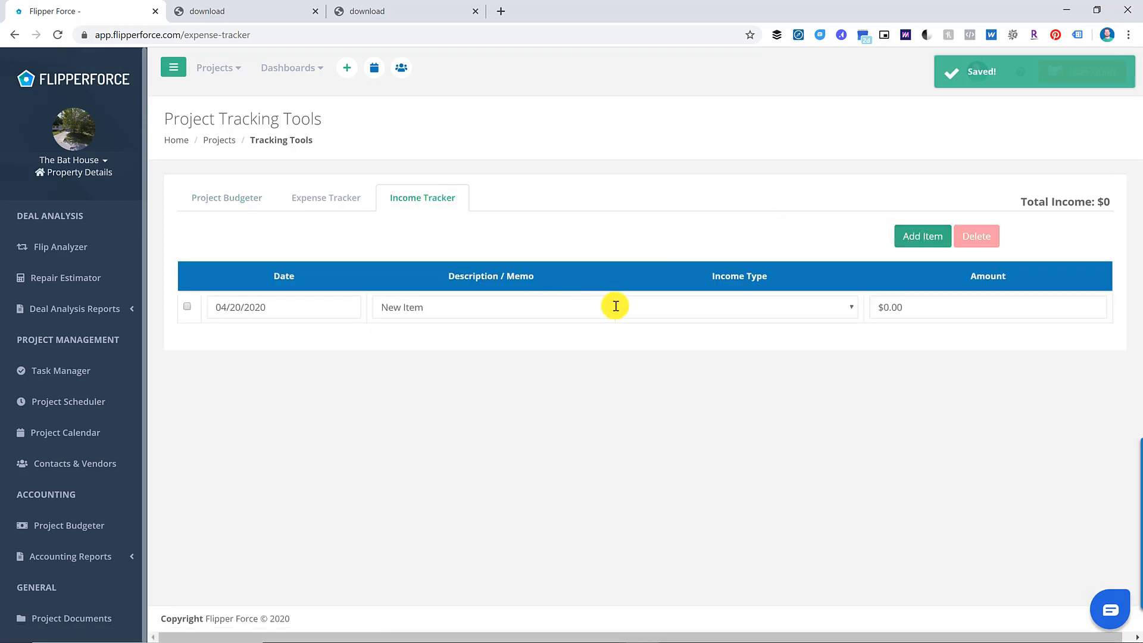
pyautogui.click(815, 308)
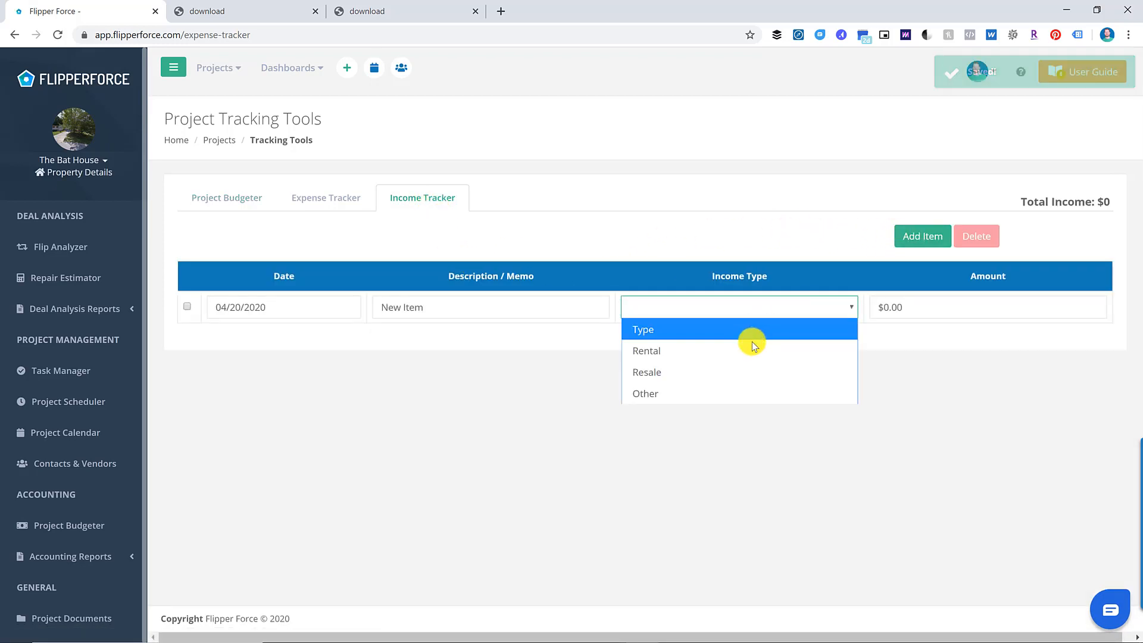
pyautogui.click(734, 370)
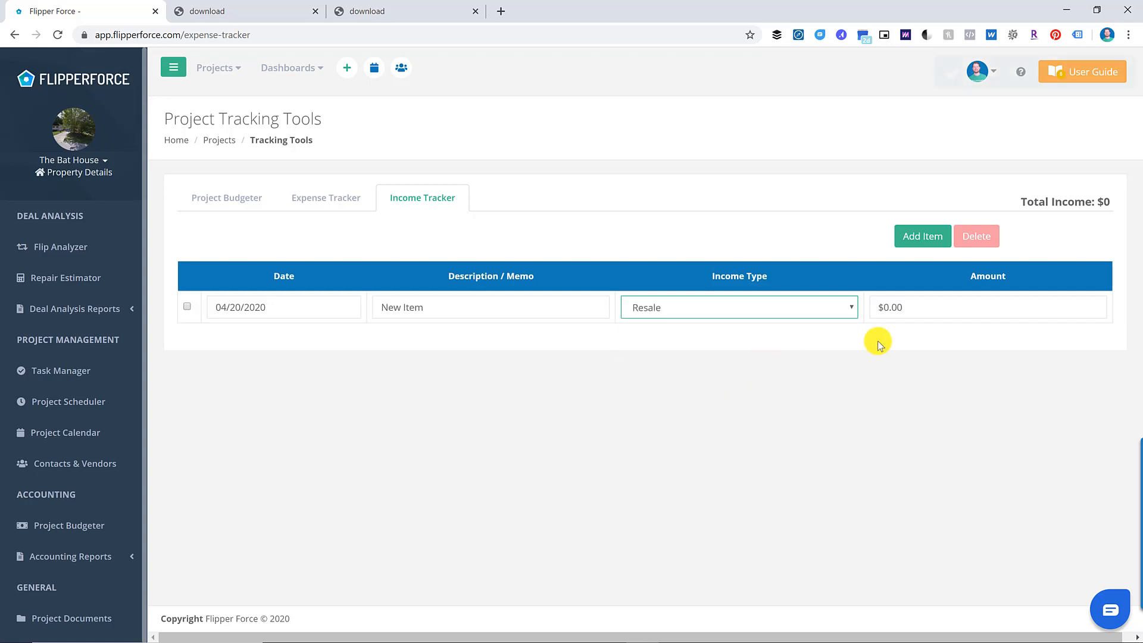
pyautogui.click(798, 314)
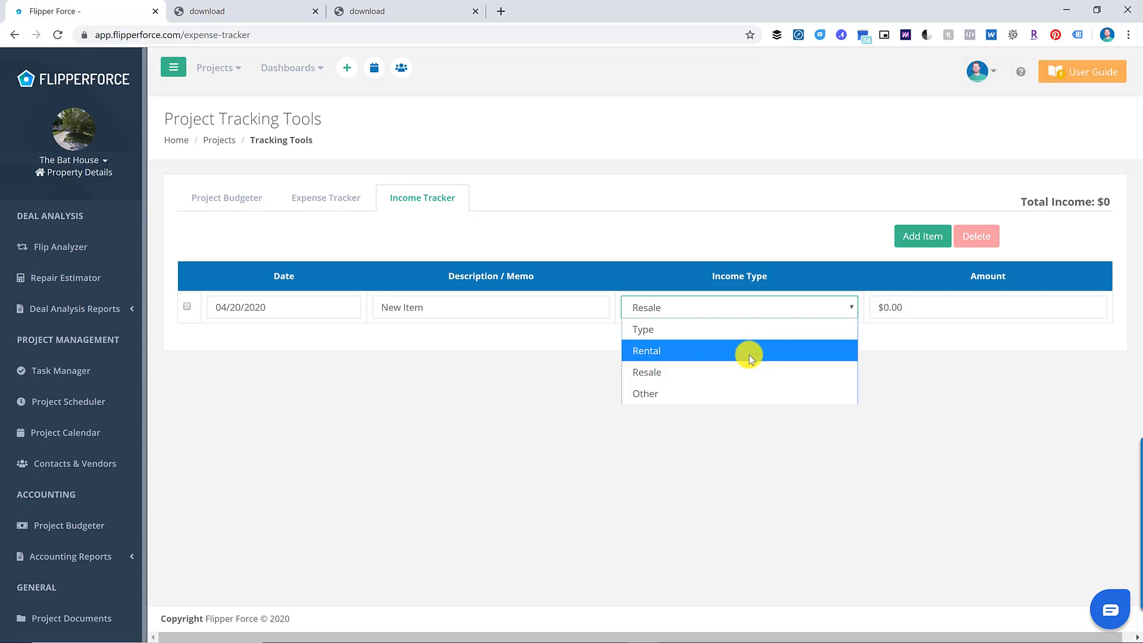
pyautogui.click(738, 373)
pyautogui.click(902, 315)
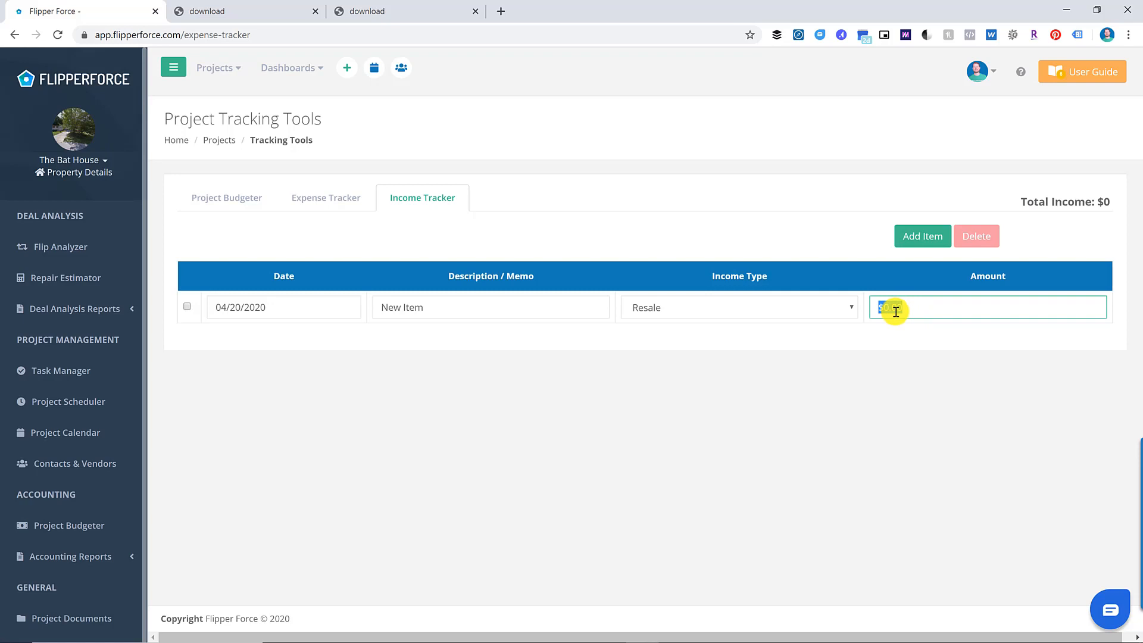
pyautogui.write('132500')
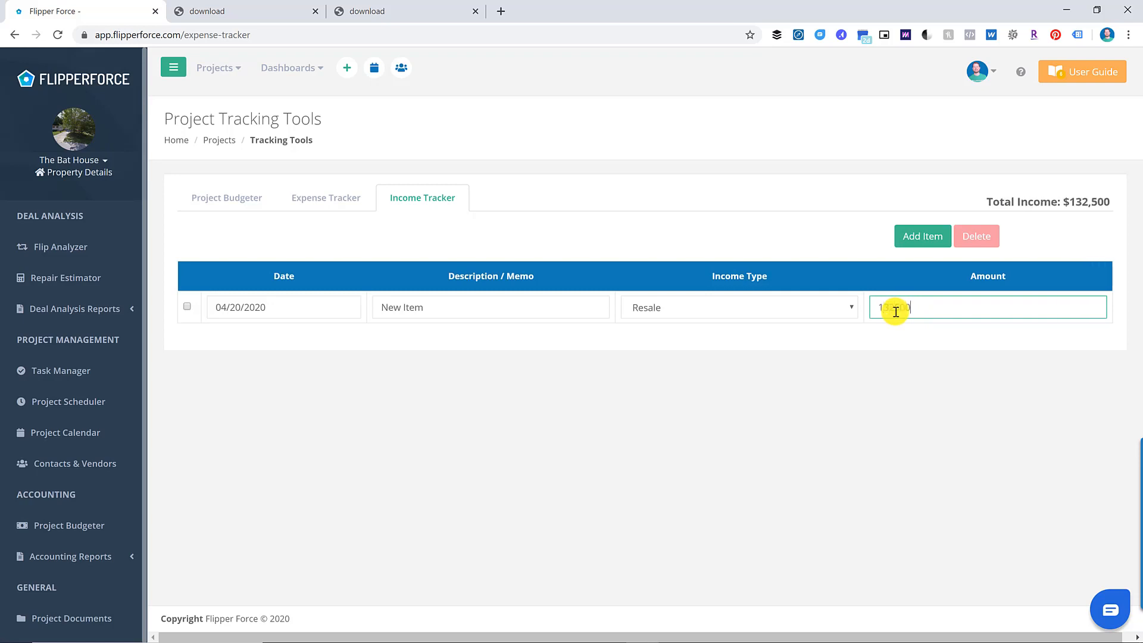
pyautogui.click(819, 250)
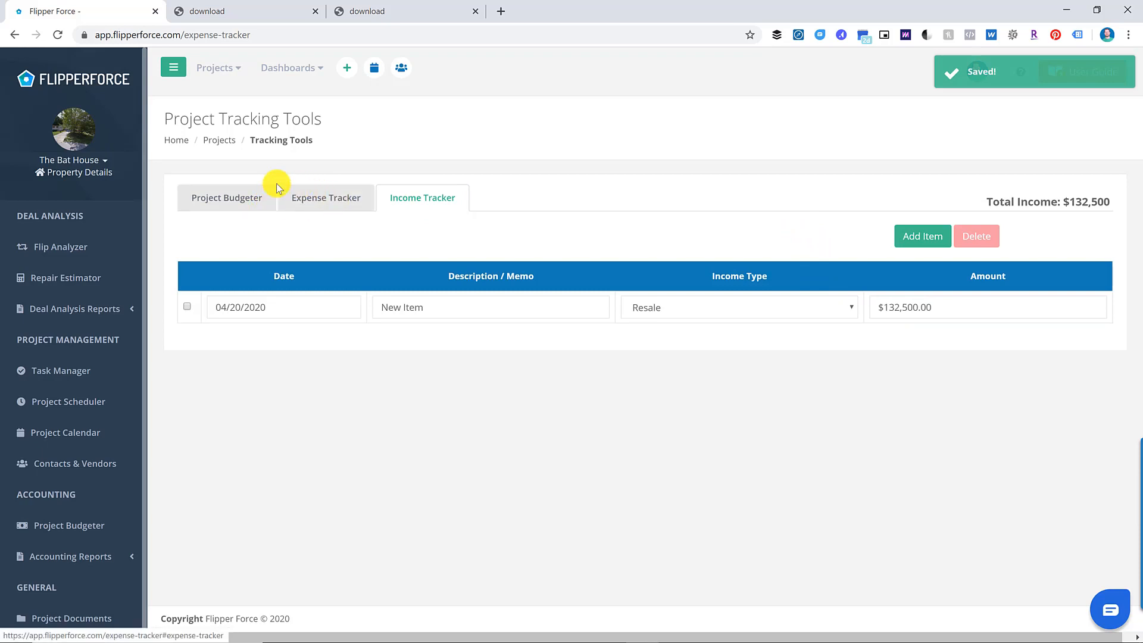
pyautogui.click(248, 211)
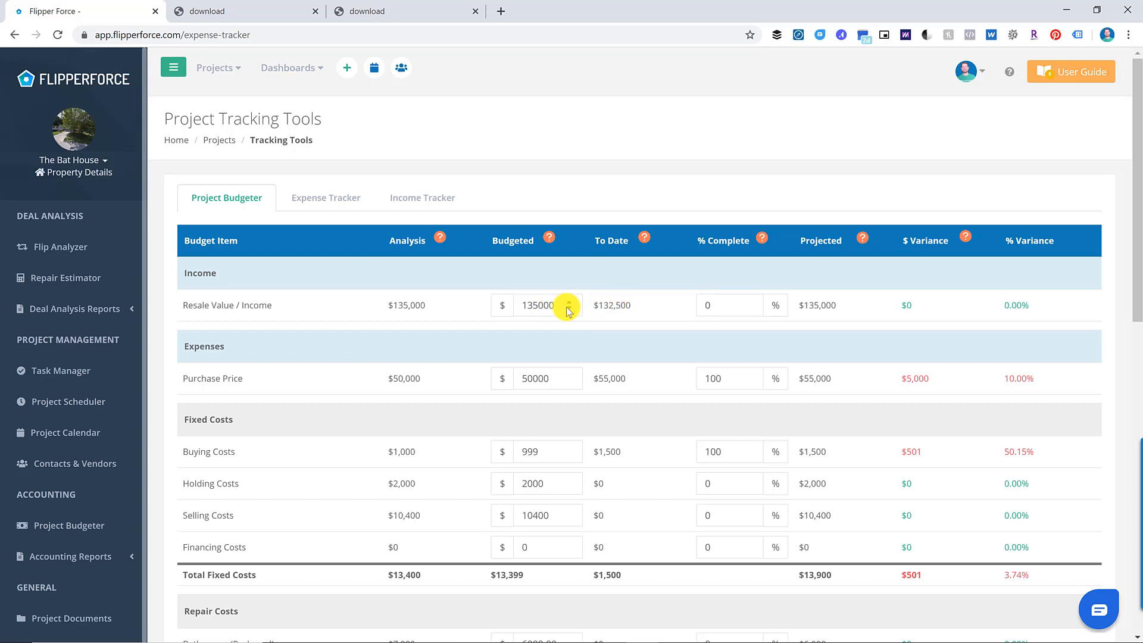
# - Mark Resale Value / Income 100% complete and check the $69,400 profit result
pyautogui.click(714, 301)
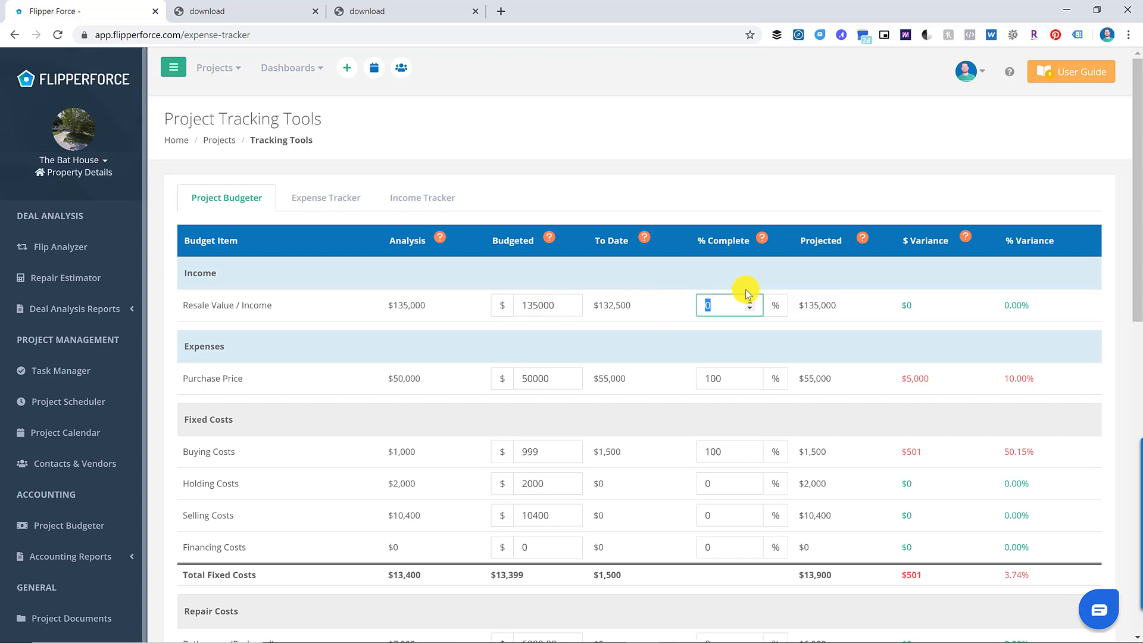
pyautogui.write('100')
pyautogui.click(714, 275)
pyautogui.scroll(-1, 791, 345)
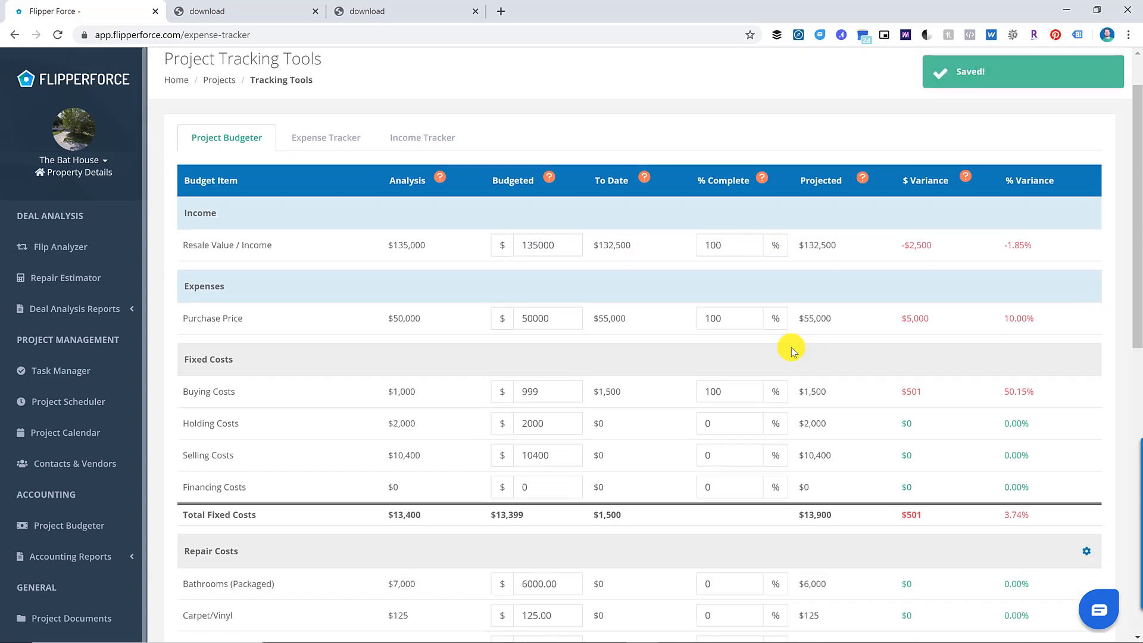
pyautogui.scroll(-10, 791, 351)
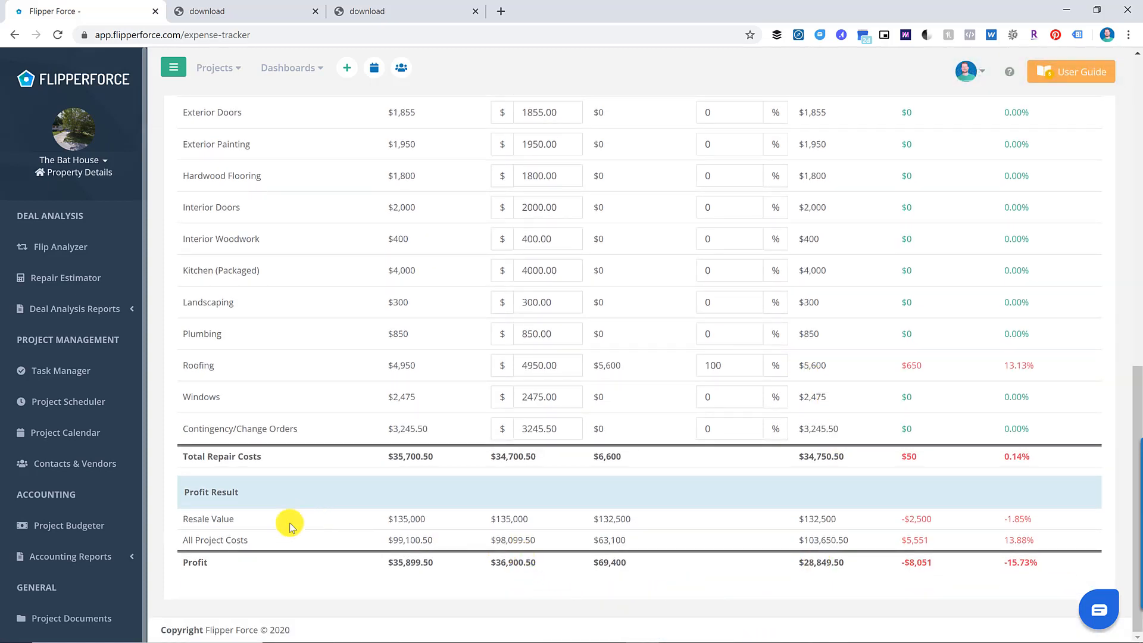
# - Reopen the Final Profit Report, now showing $132,500 total income
pyautogui.click(135, 552)
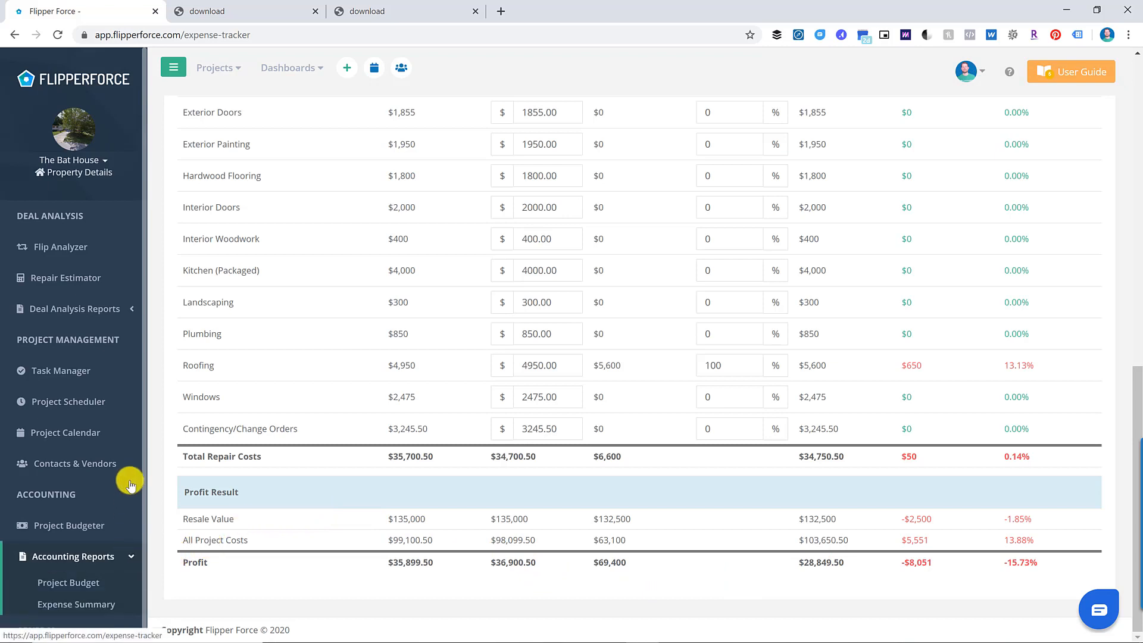
pyautogui.scroll(-3, 113, 470)
pyautogui.click(73, 564)
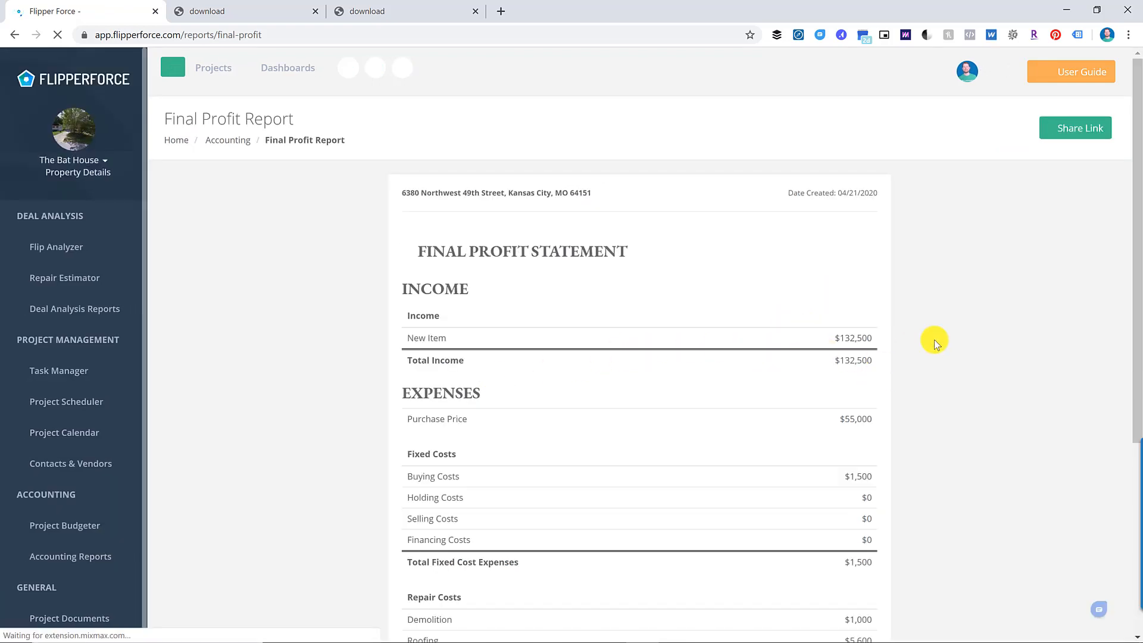
pyautogui.moveTo(525, 638)
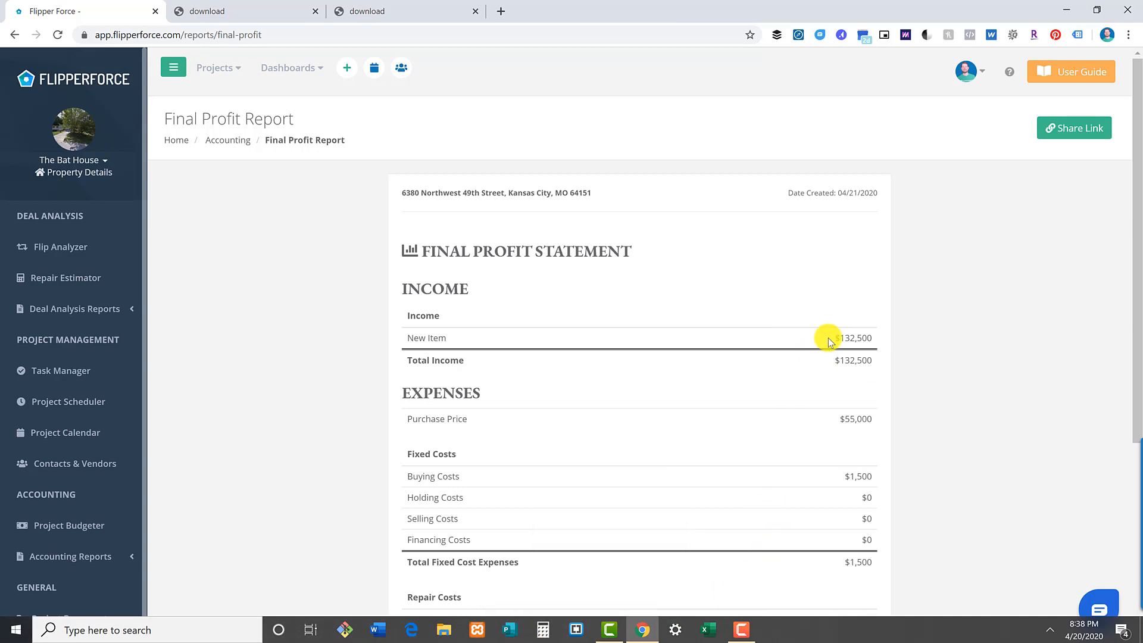
pyautogui.scroll(-2, 839, 337)
pyautogui.scroll(-2, 850, 333)
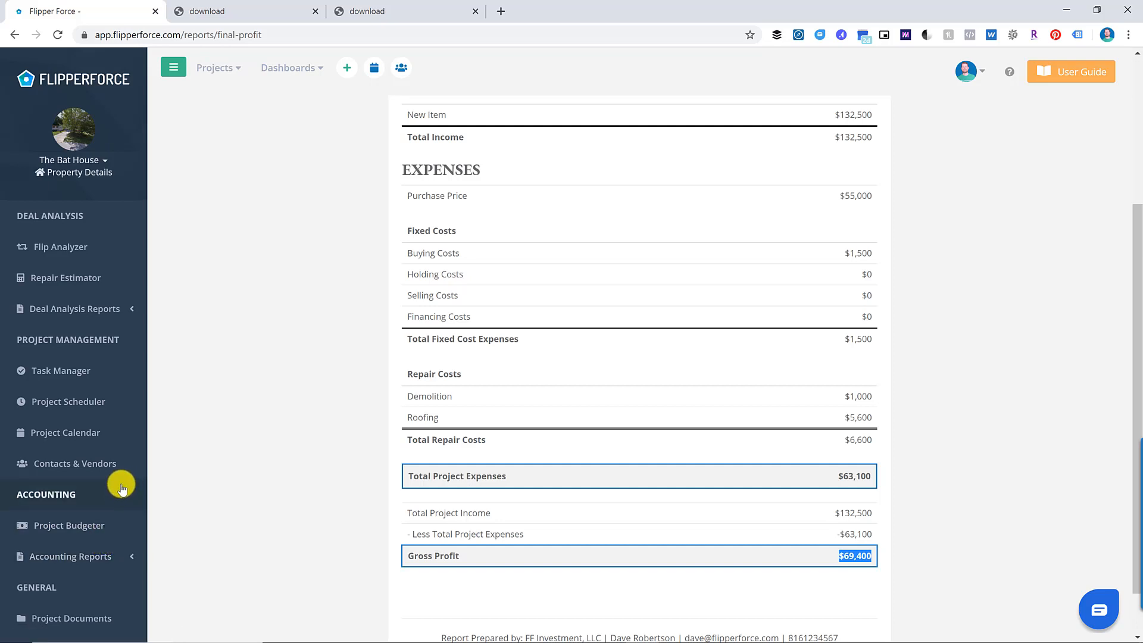
pyautogui.scroll(-1, 115, 506)
pyautogui.scroll(2, 125, 440)
pyautogui.scroll(3, 123, 445)
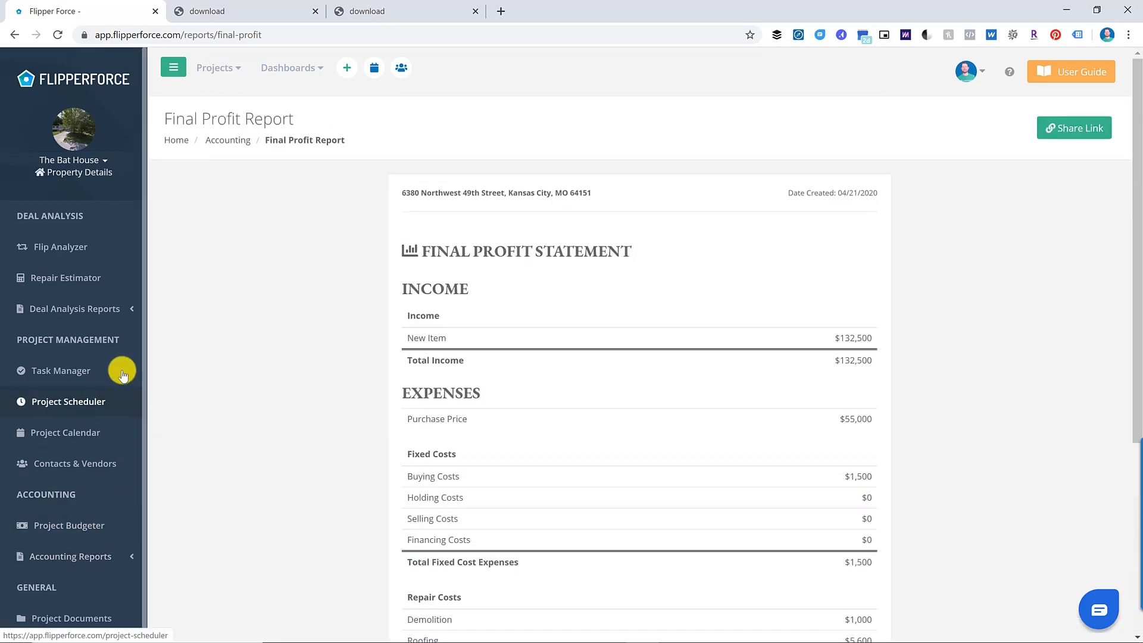